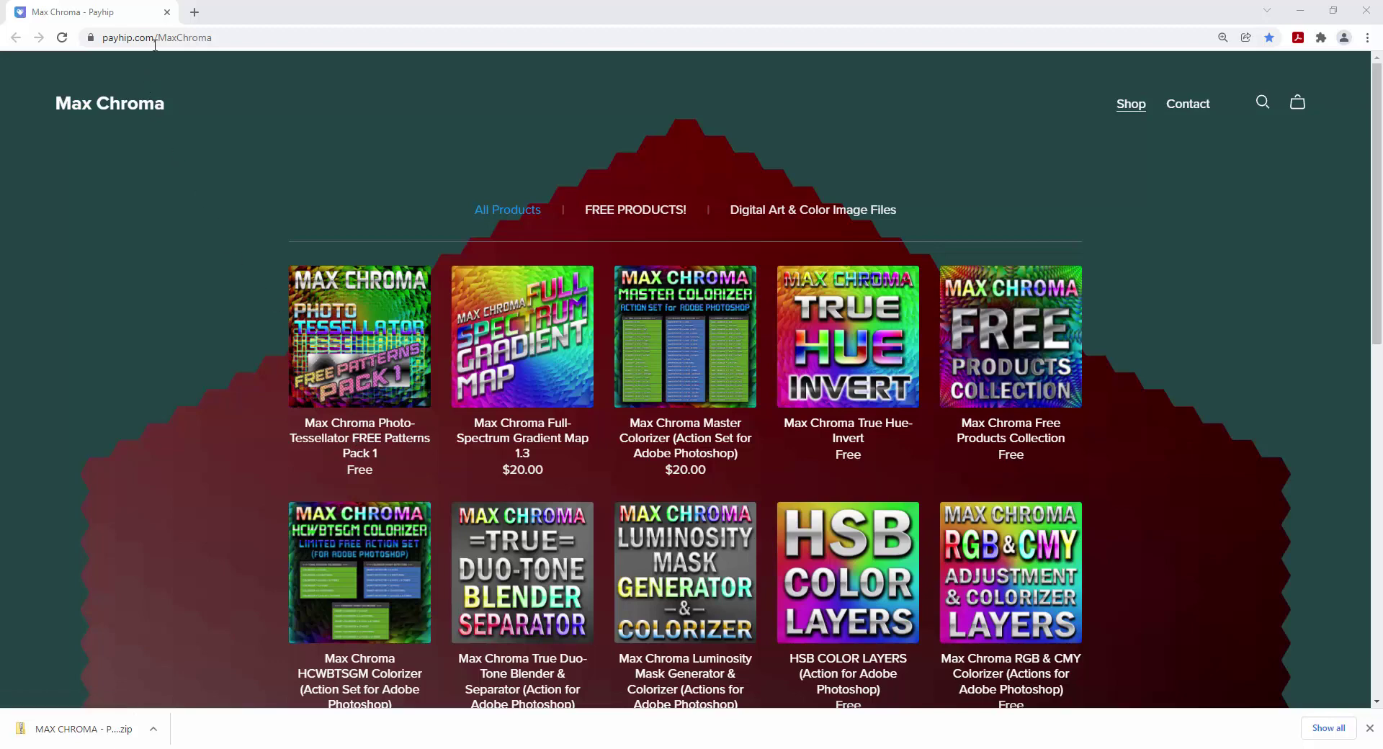
Open the Photo-Tessellator FREE Patterns Pack 1 product page in a new tab and start its free download.
drag(156, 32, 231, 39)
click(201, 251)
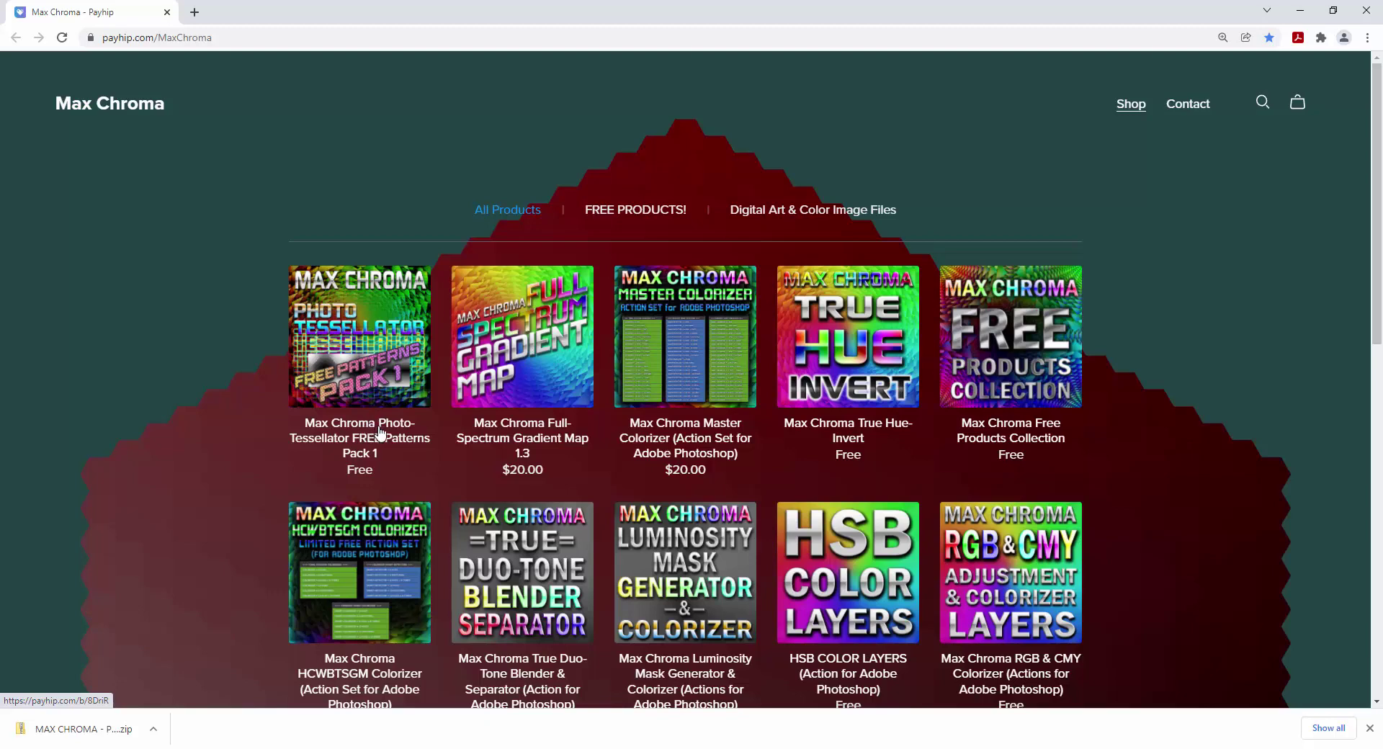
right_click(380, 429)
click(428, 432)
click(300, 15)
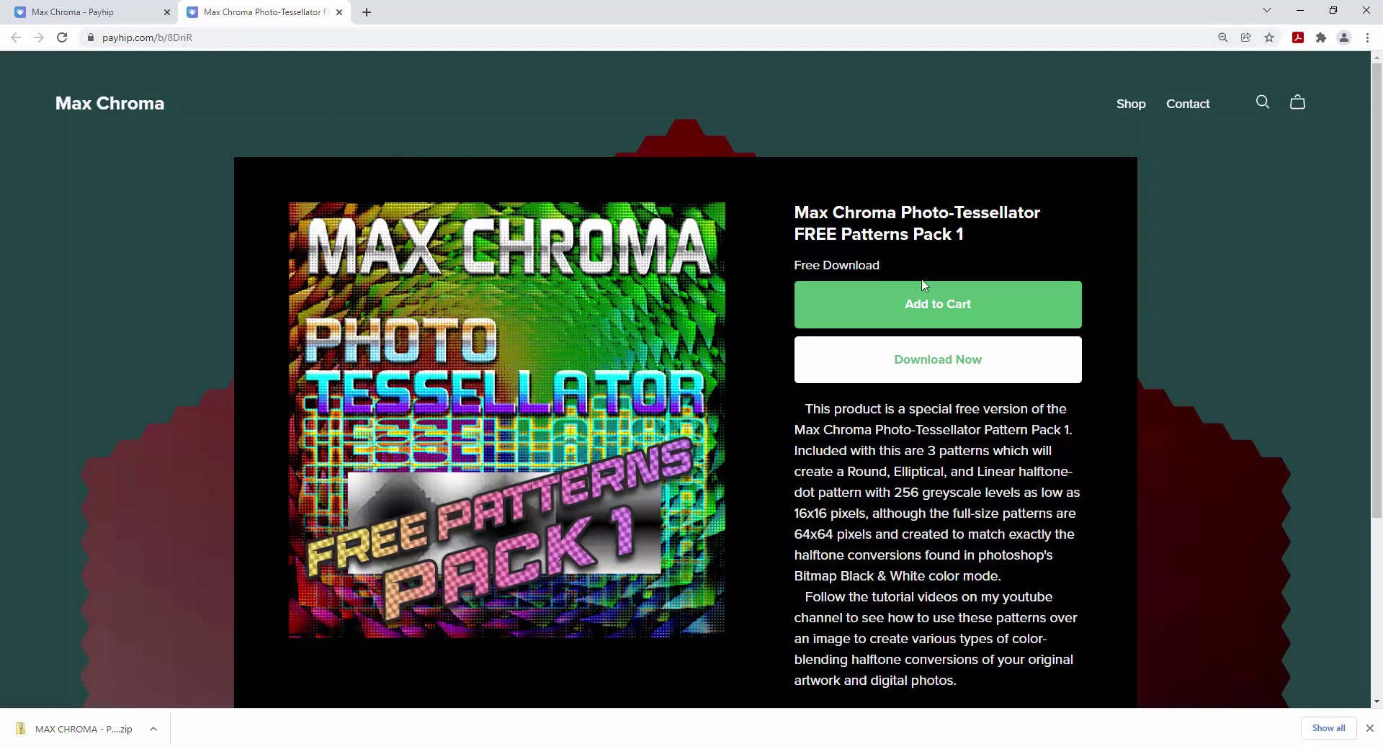
click(945, 377)
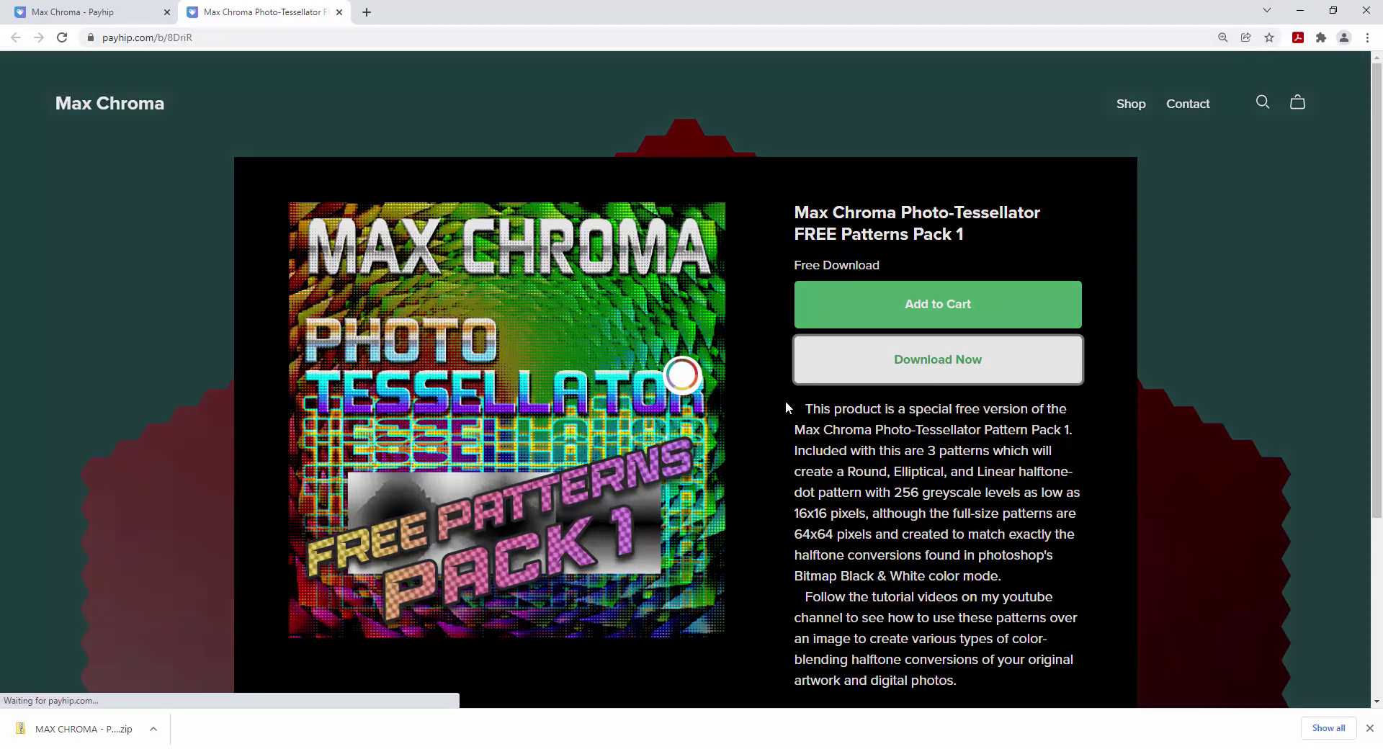
Submit an email address, download the FREE Patterns Pack 1 zip file, and close the download window.
text(123)
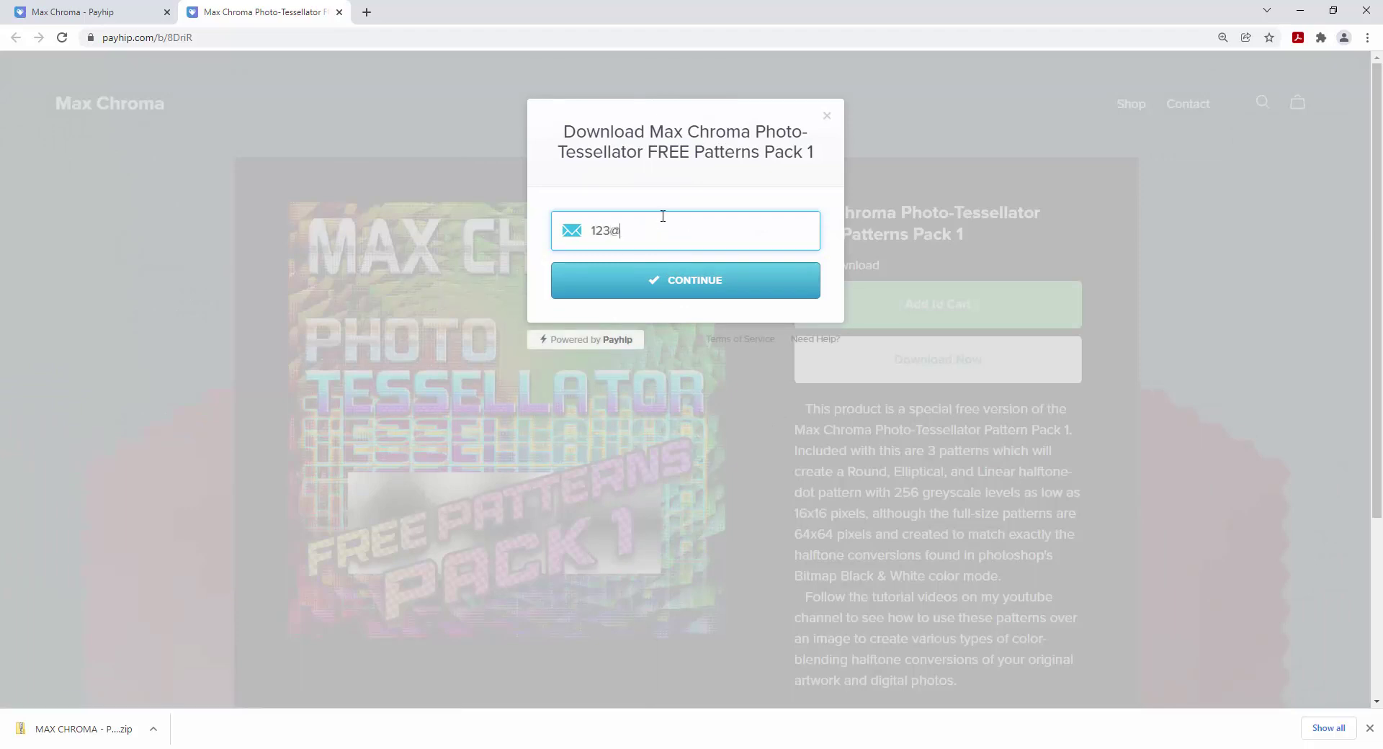
text(@1234.com)
click(685, 284)
click(709, 263)
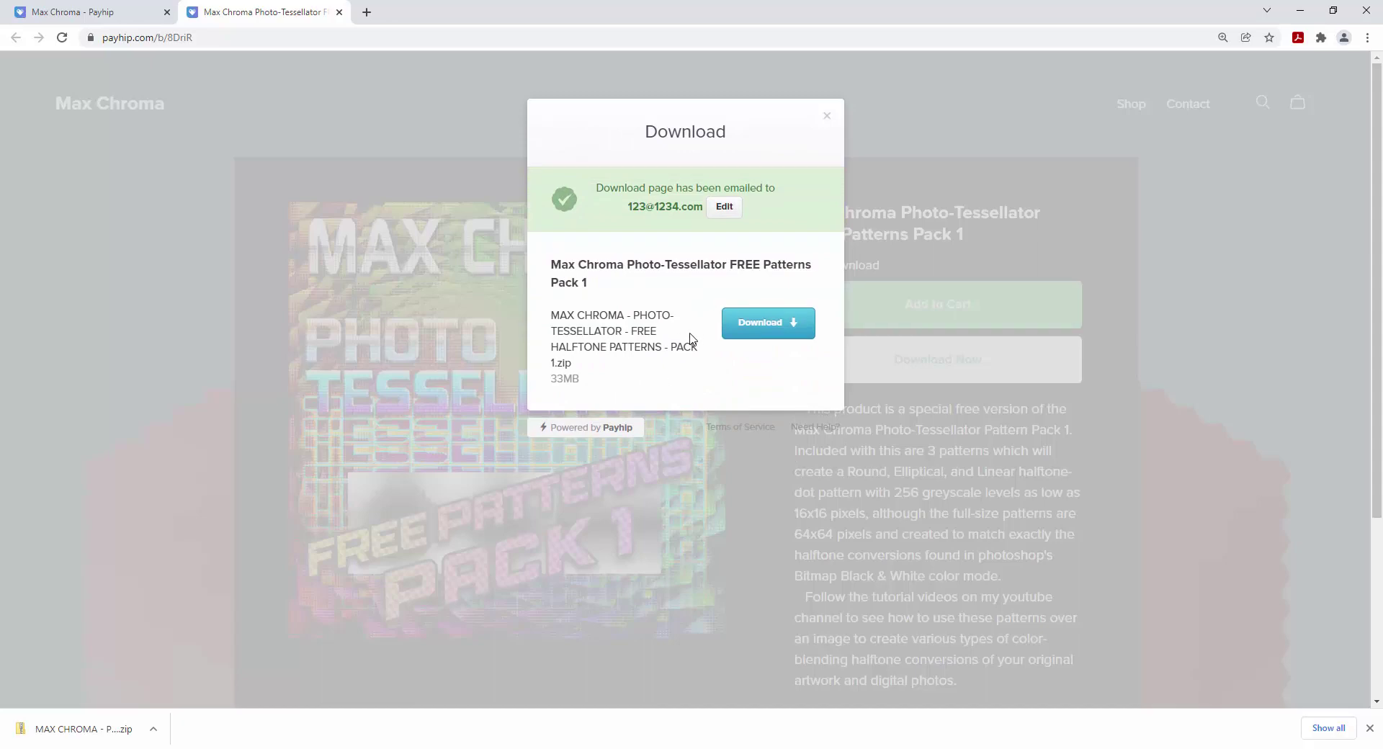
click(827, 115)
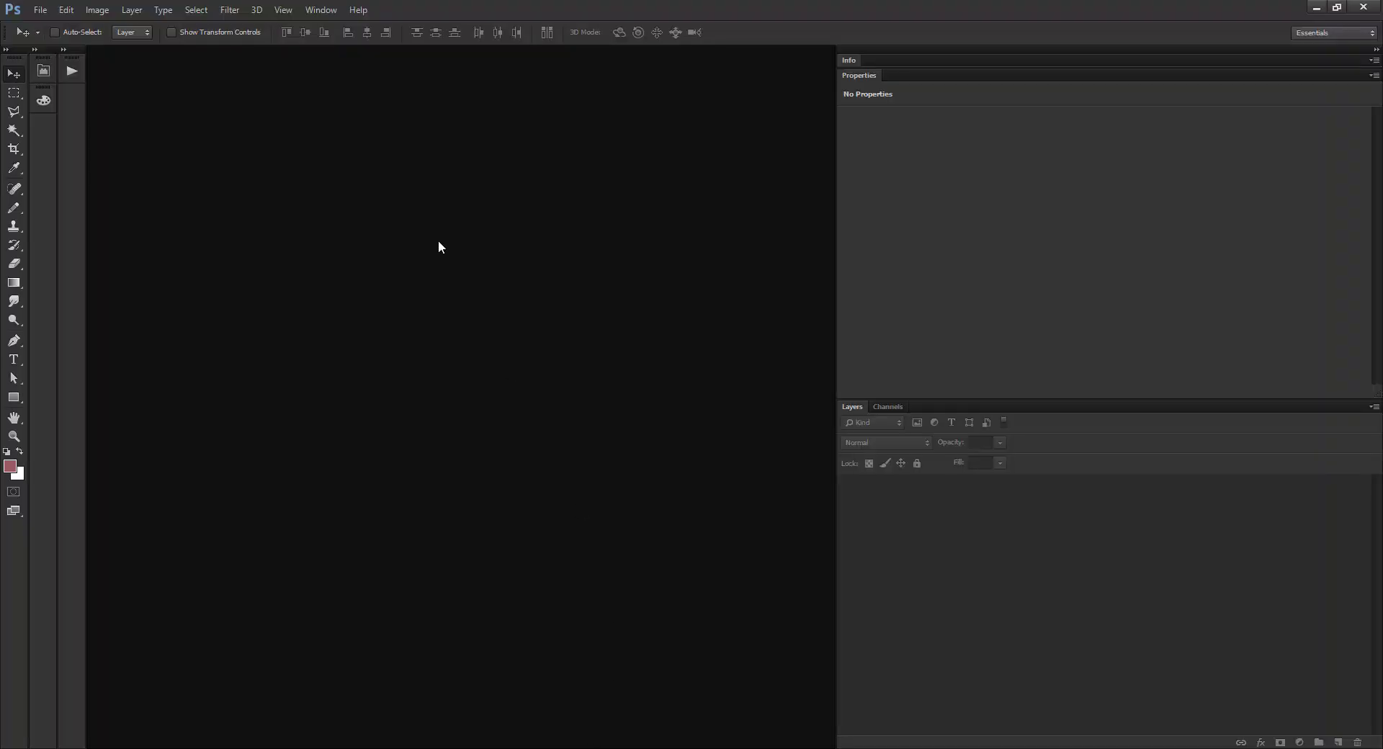
Check the version under Help > About Photoshop, then expand the Max Chroma Color Blender panel.
click(358, 9)
click(395, 69)
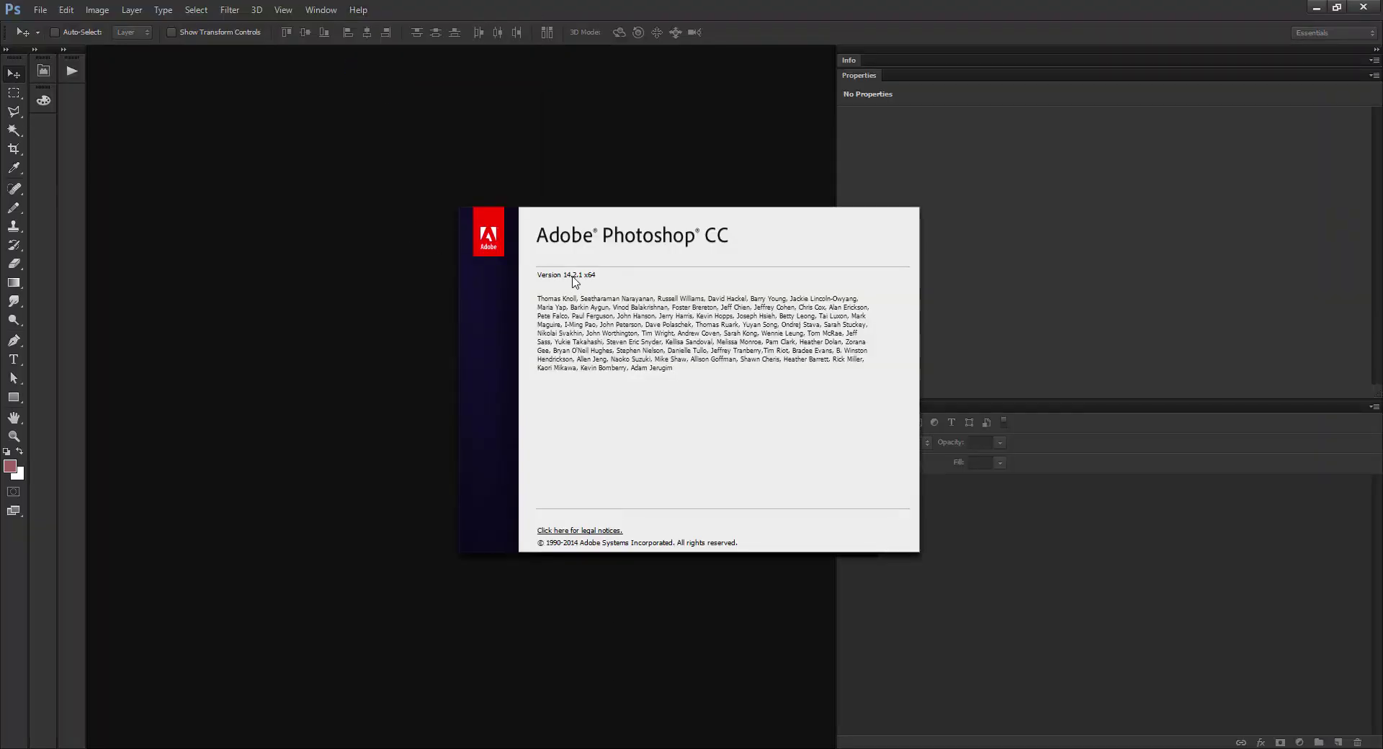
click(610, 154)
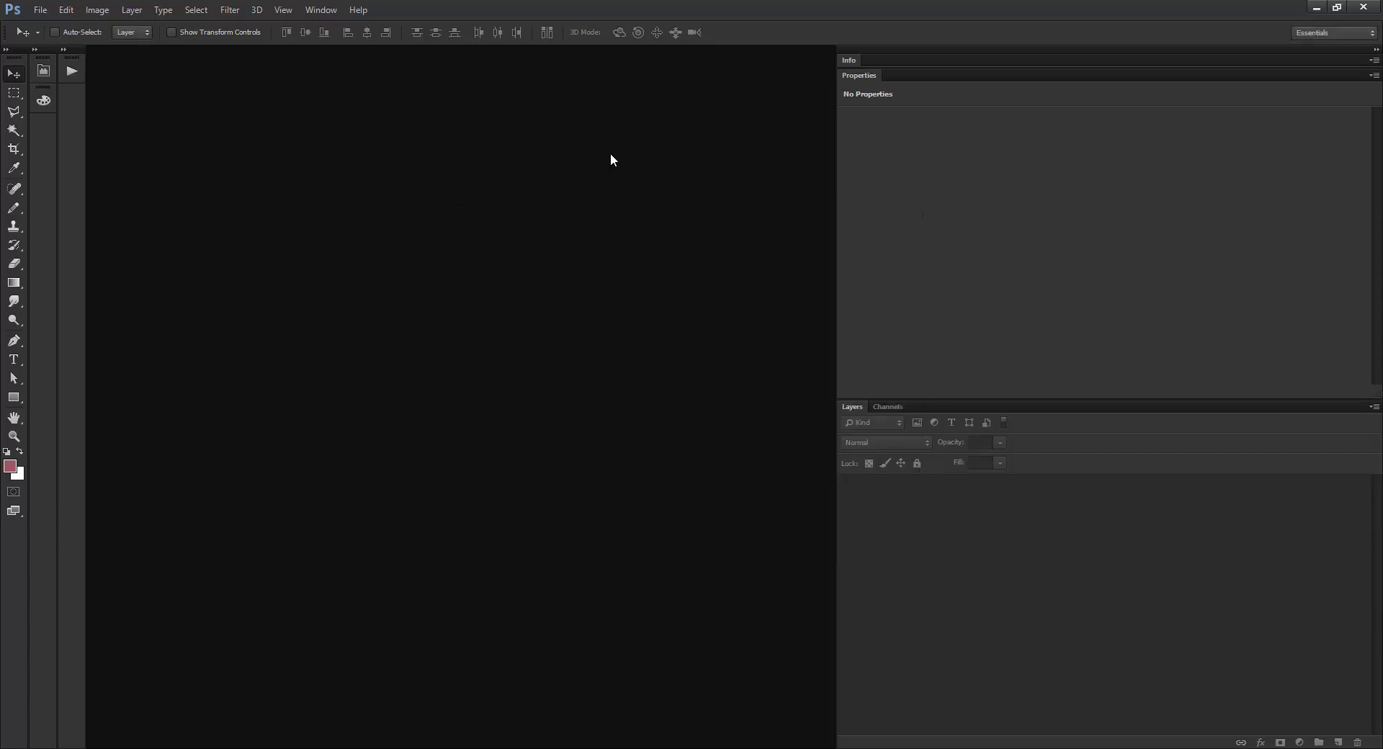
click(37, 52)
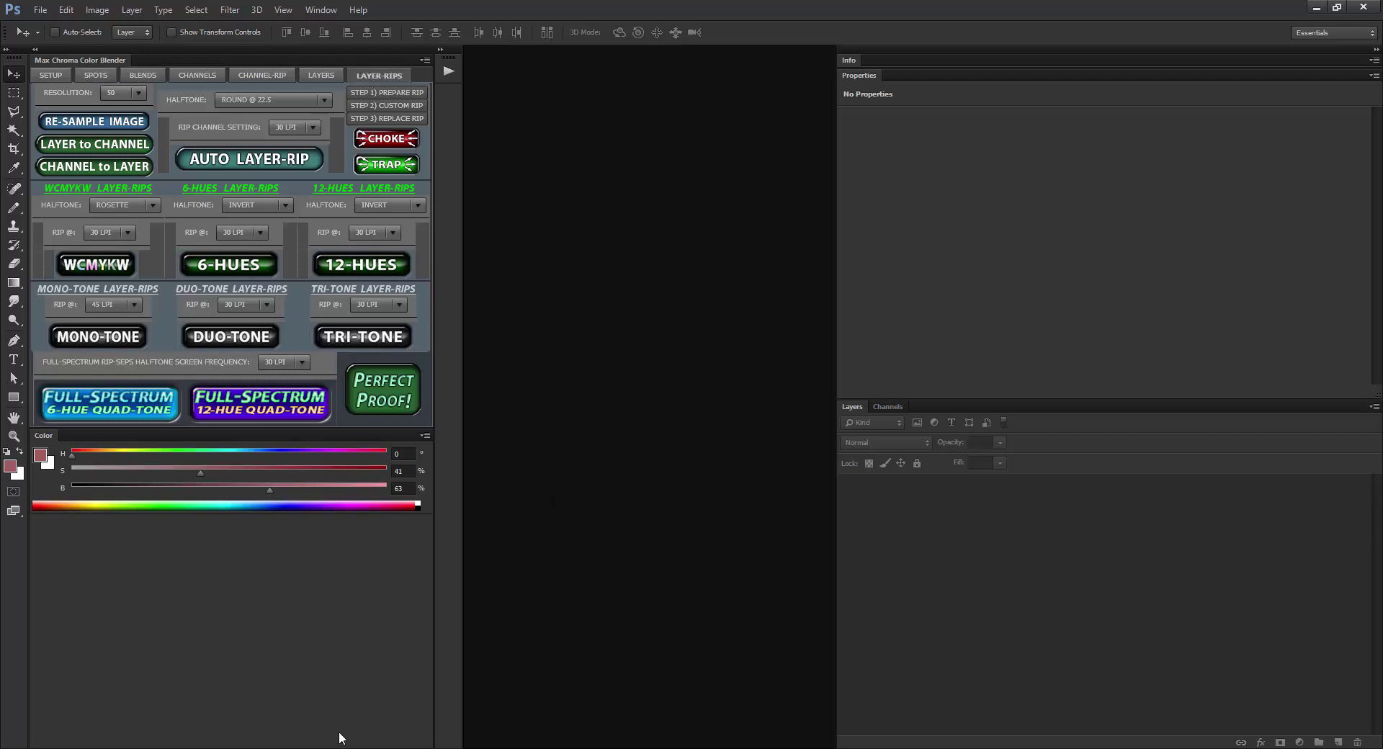
Collapse the Color Blender panel and drag MAX CHROMA - GREYSCALE GRADIENT MAPPER.psd from the free patterns folder into Photoshop.
mouse_move(302, 748)
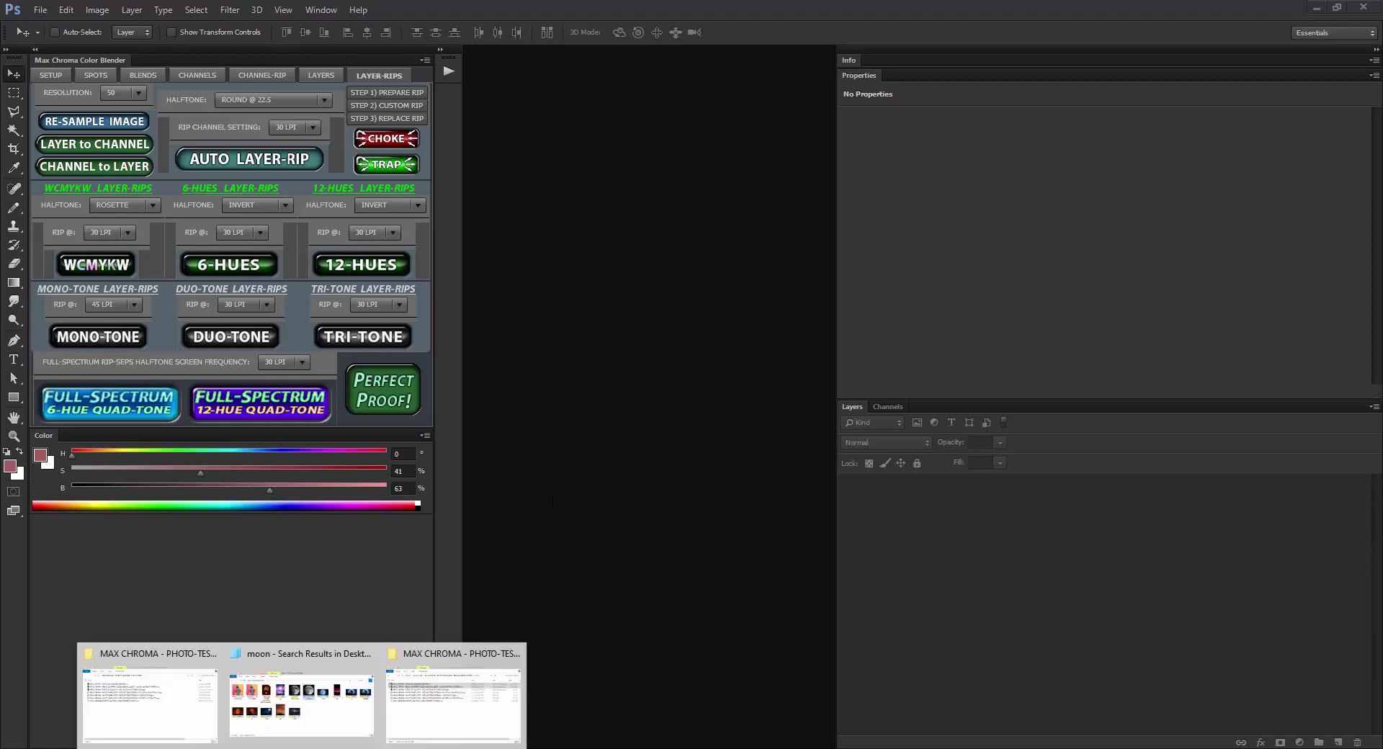
click(189, 733)
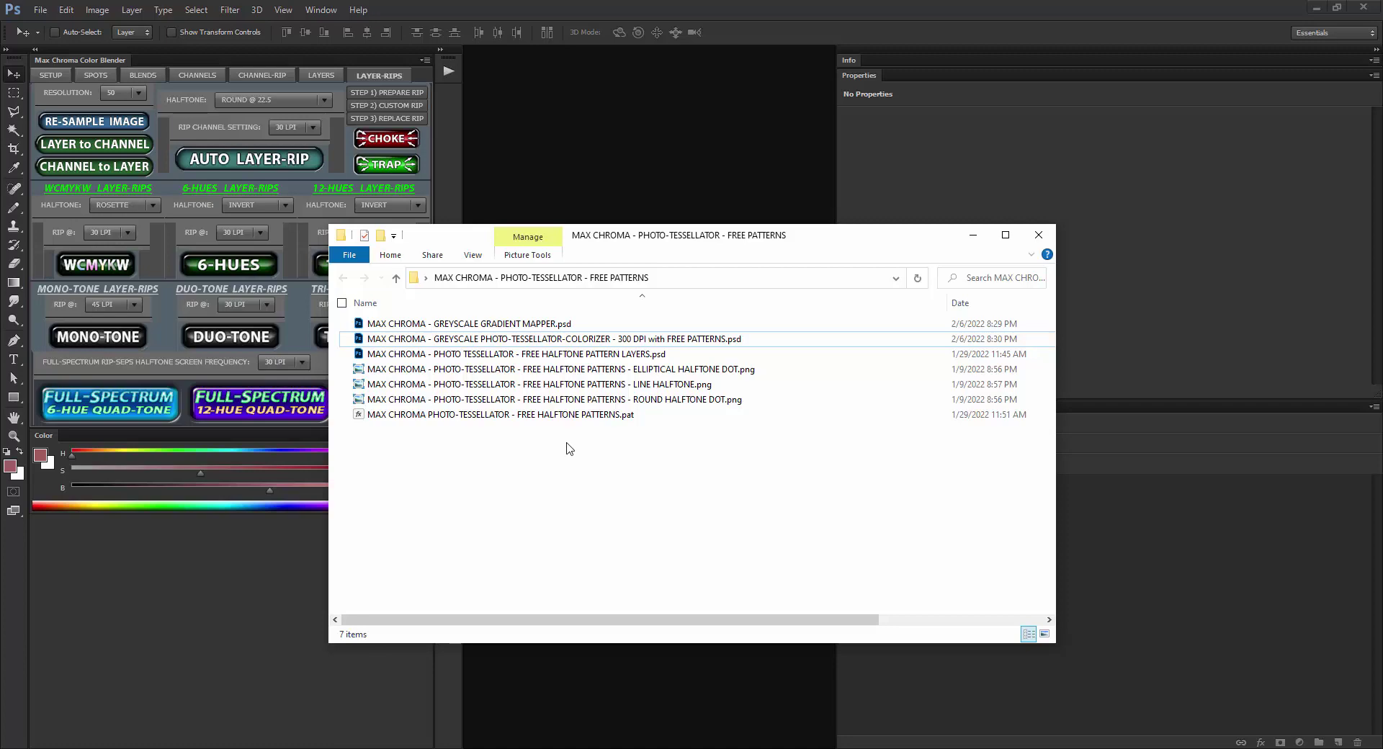
click(35, 49)
mouse_move(301, 744)
click(167, 694)
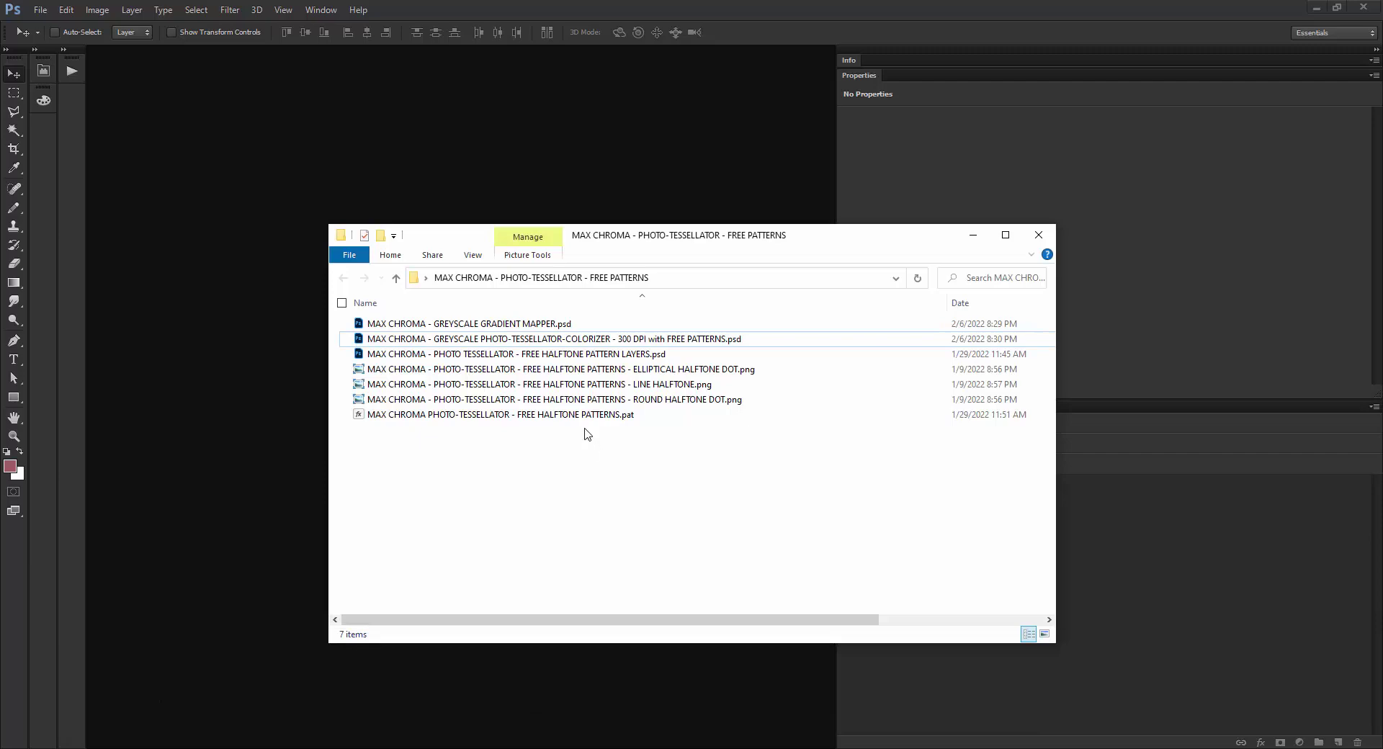
click(510, 327)
drag(510, 327, 391, 123)
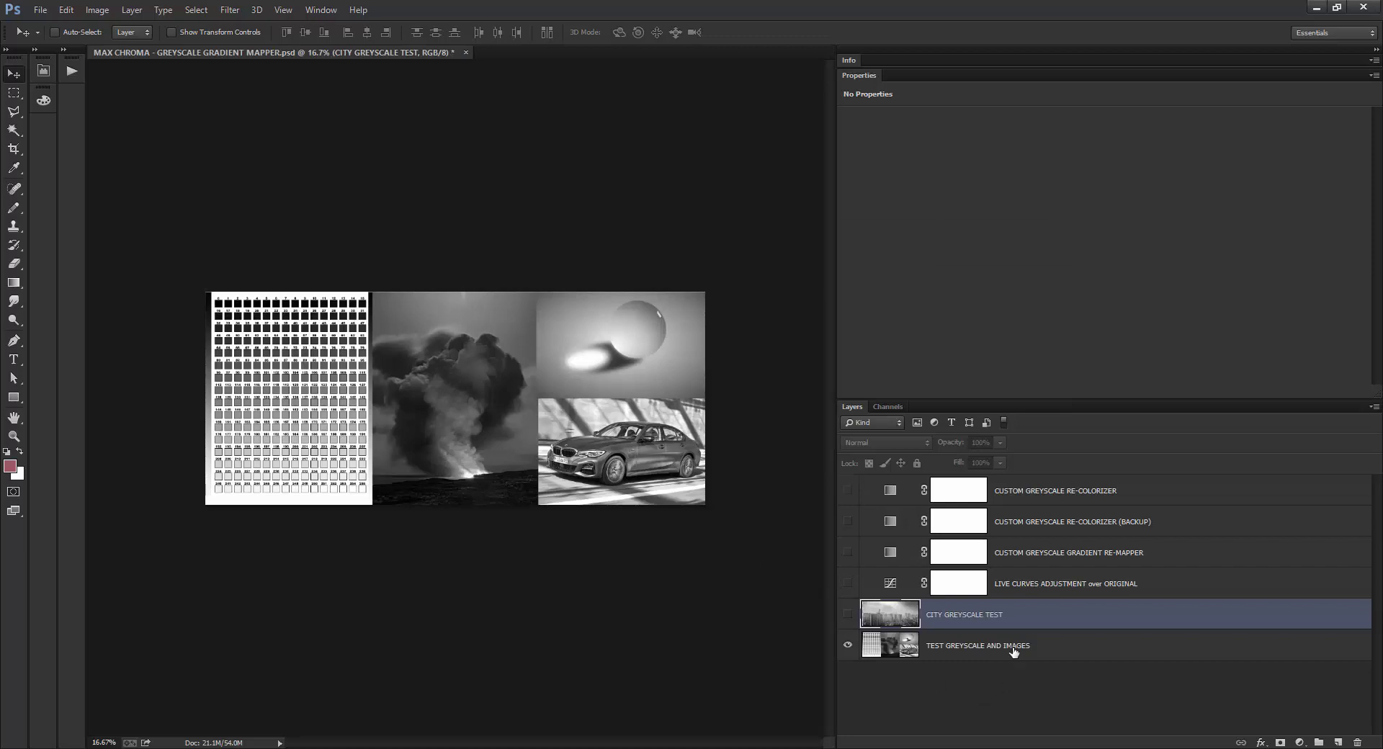
Select the TEST GREYSCALE AND IMAGES layer, zoom into the smoke image, then zoom out to 22%.
click(957, 645)
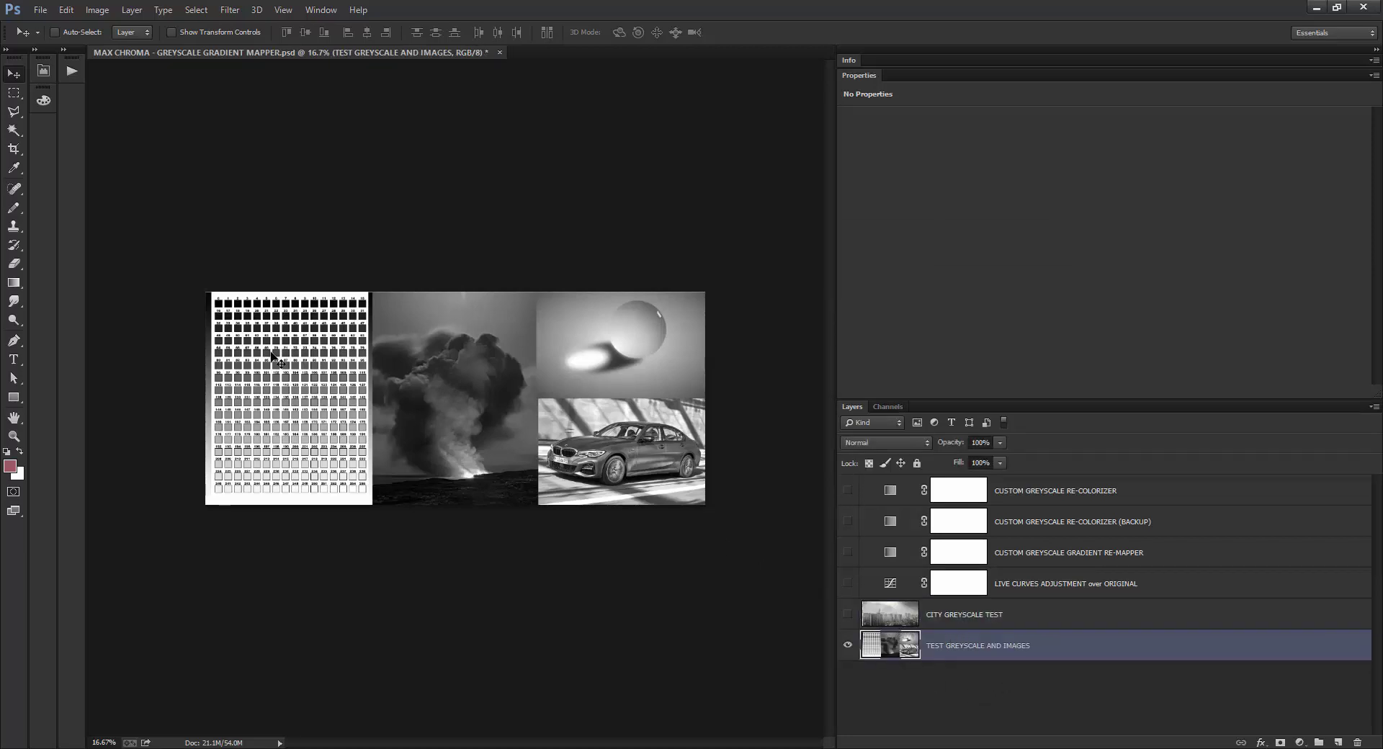
scroll(273, 358, up, 5)
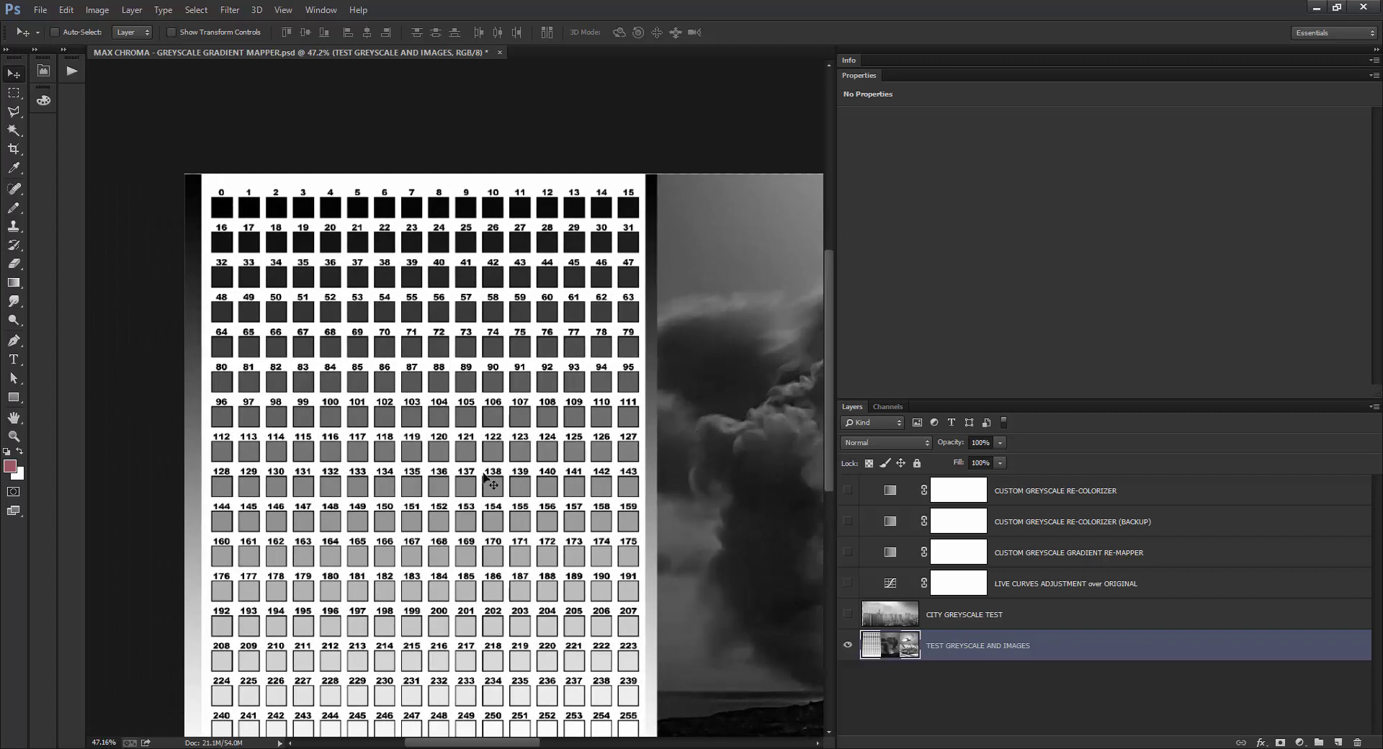
scroll(494, 484, down, 3)
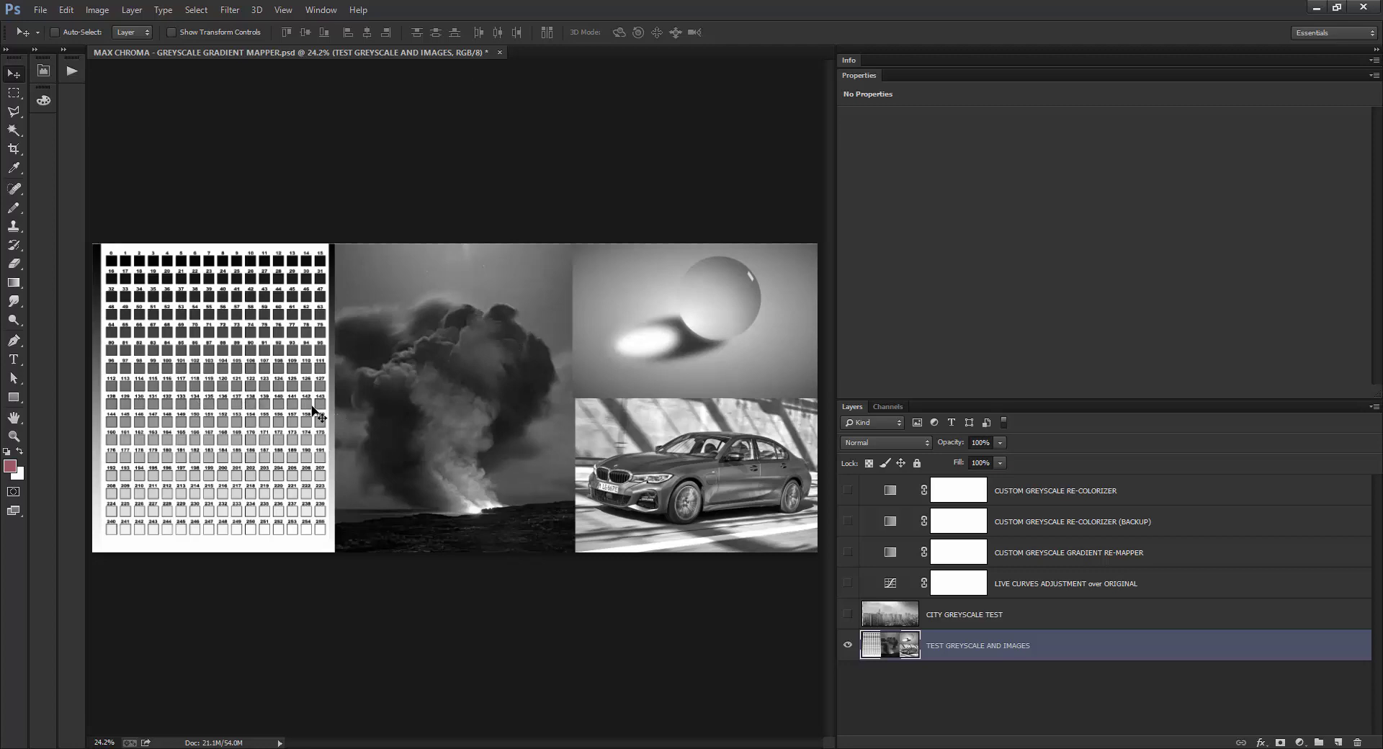
alt+scroll(494, 445, up, 3)
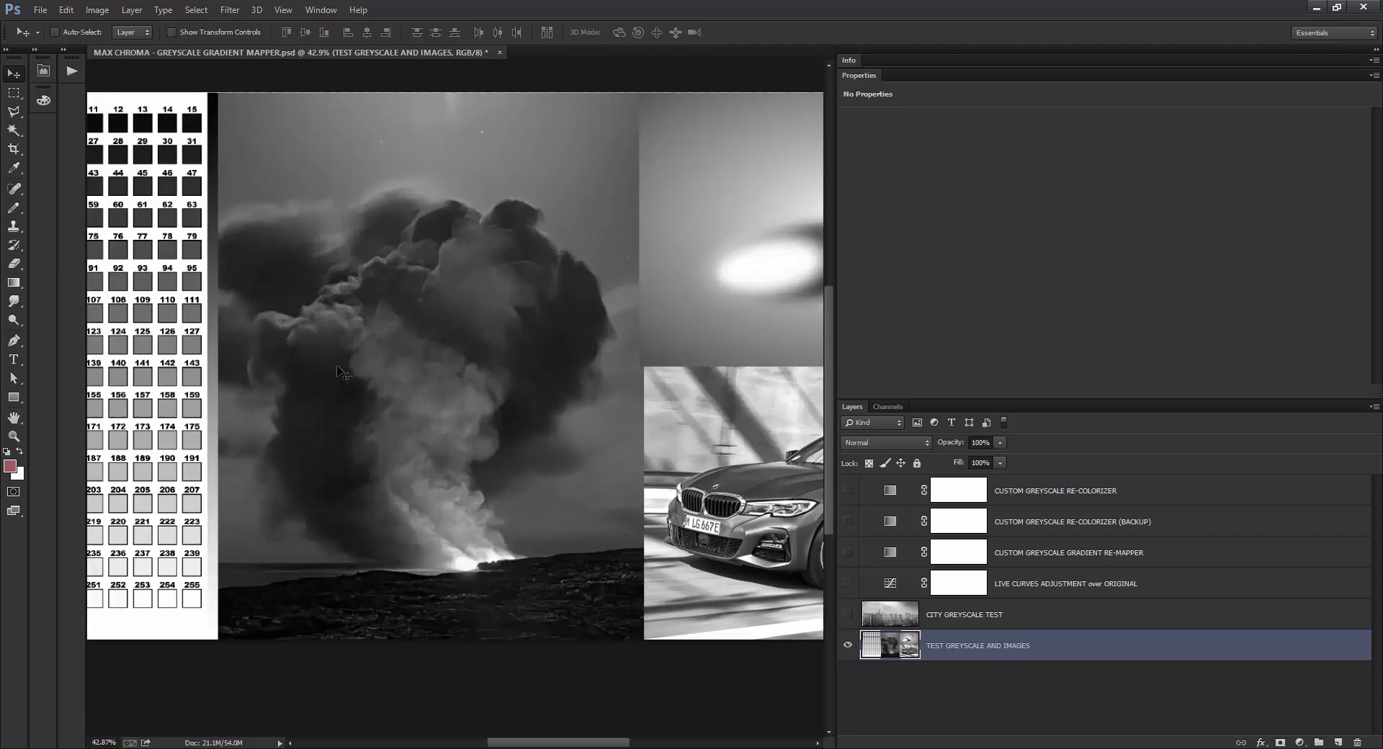
alt+scroll(338, 371, down, 3)
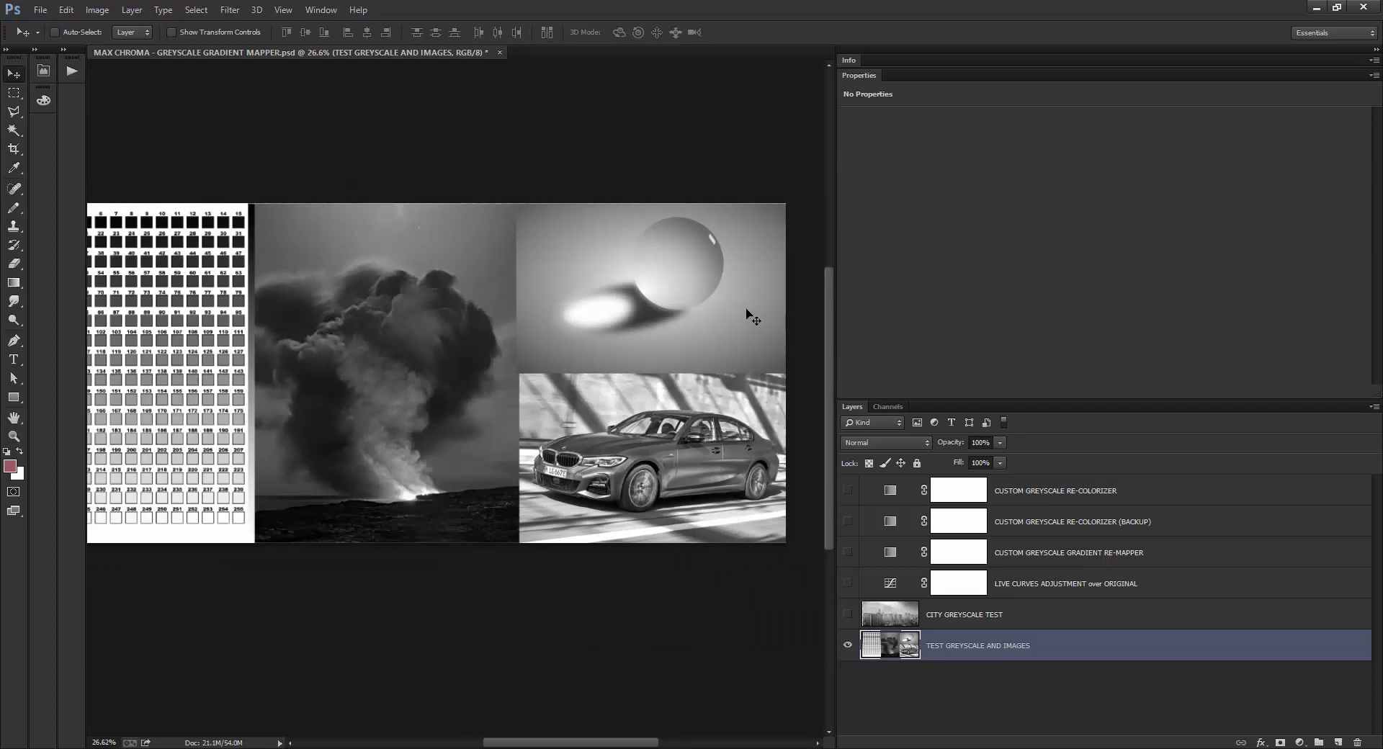
alt+scroll(749, 301, down, 1)
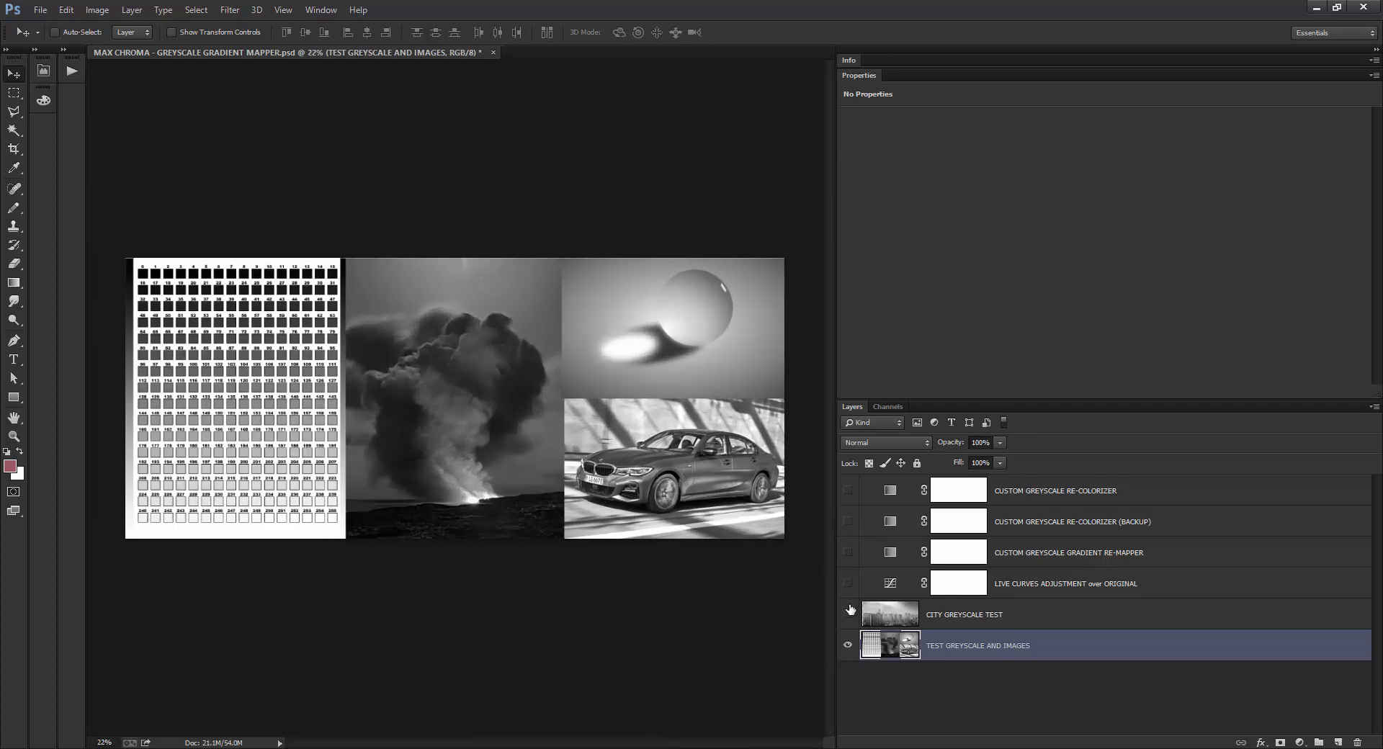
Preview and re-hide CITY GREYSCALE TEST, then enable LIVE CURVES ADJUSTMENT and show its Curves settings.
click(848, 614)
click(922, 603)
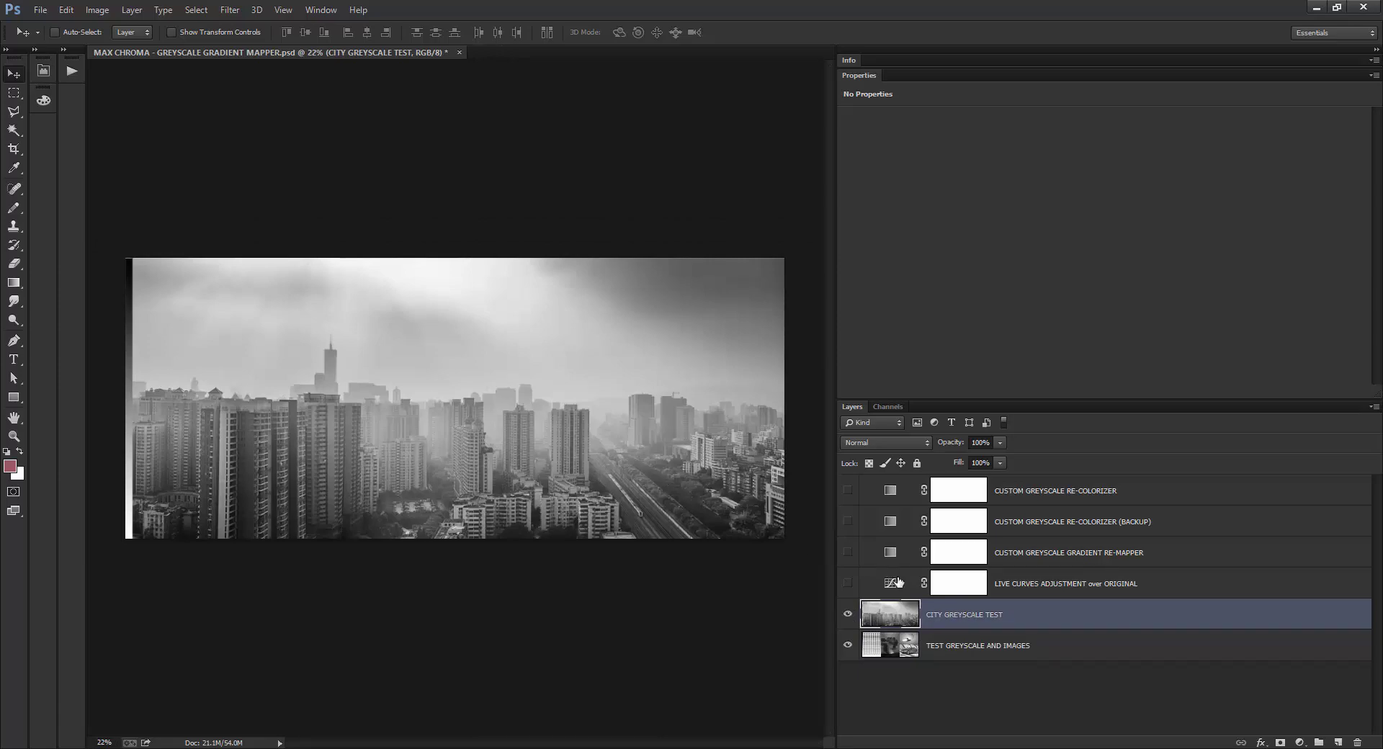
click(848, 614)
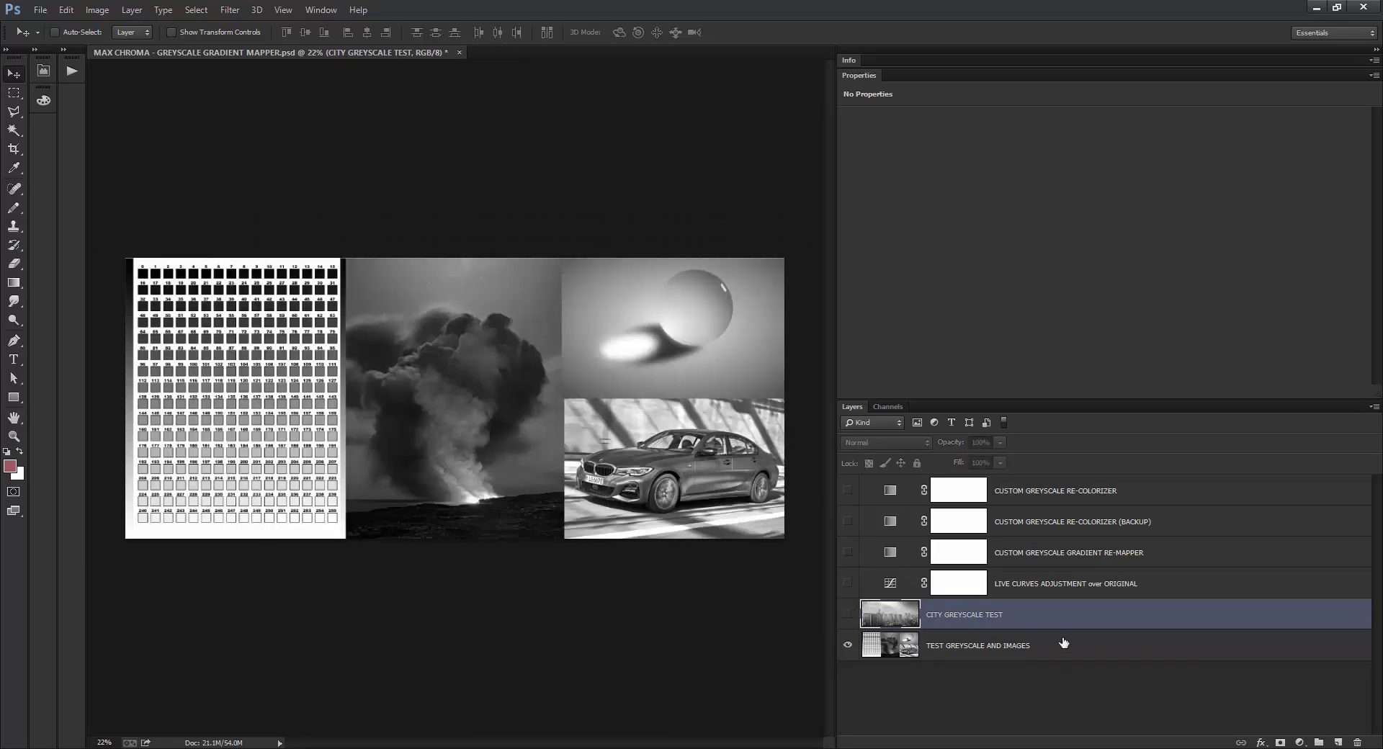
click(847, 583)
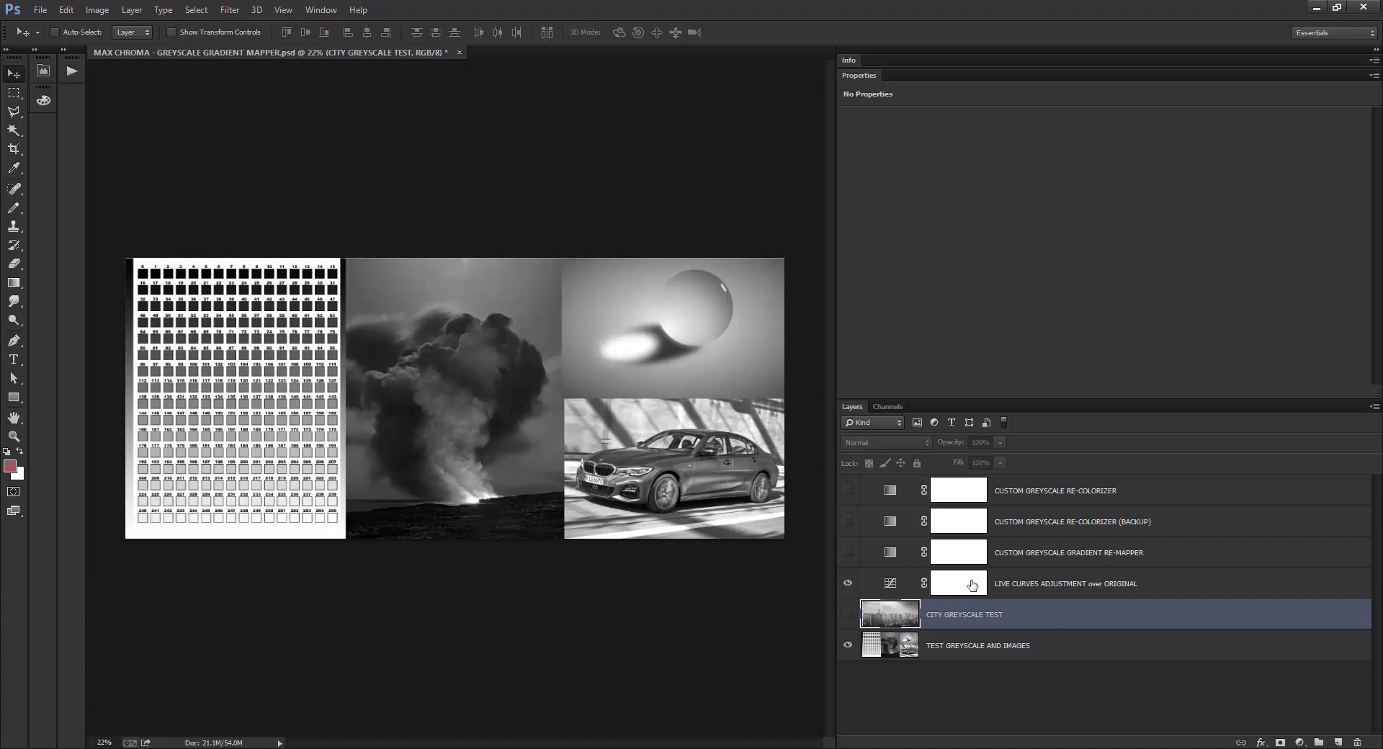
click(890, 583)
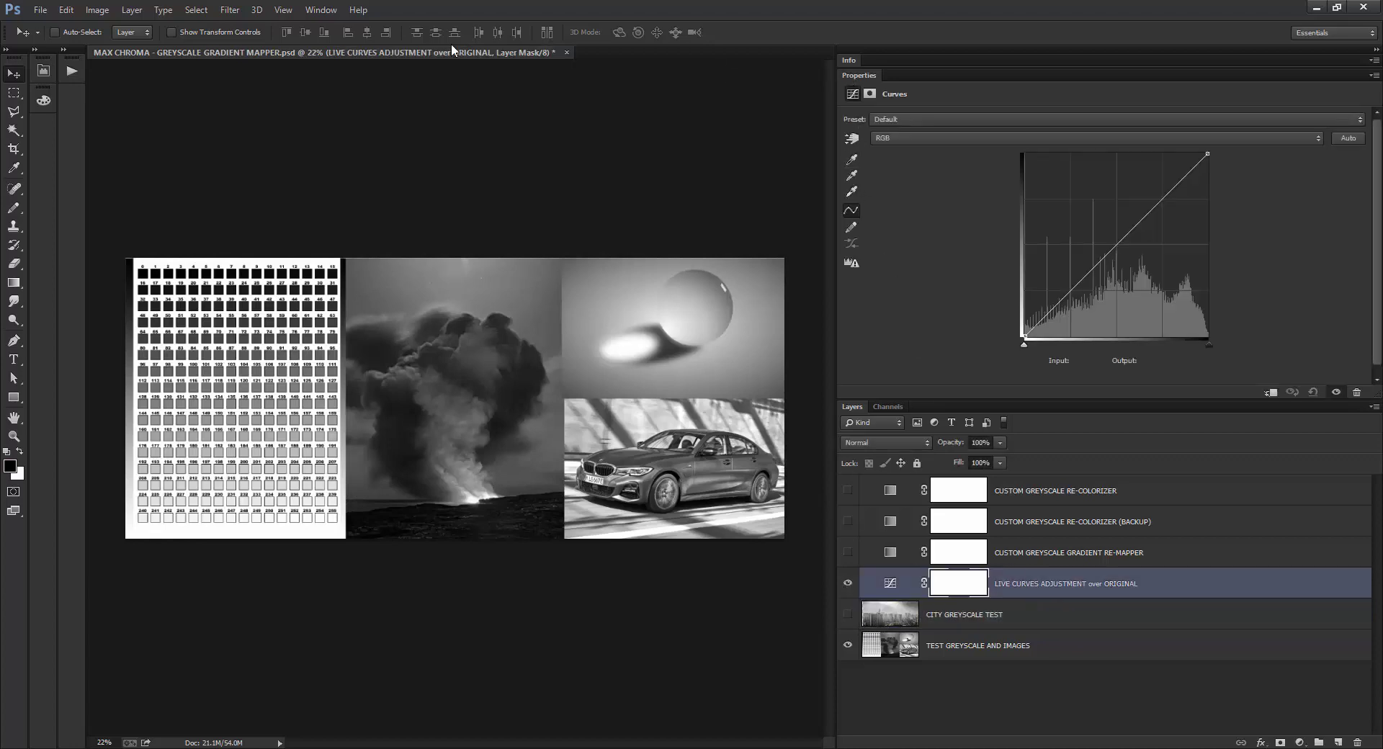
Try bending the curve on the Curves graph, then discard the change.
click(321, 9)
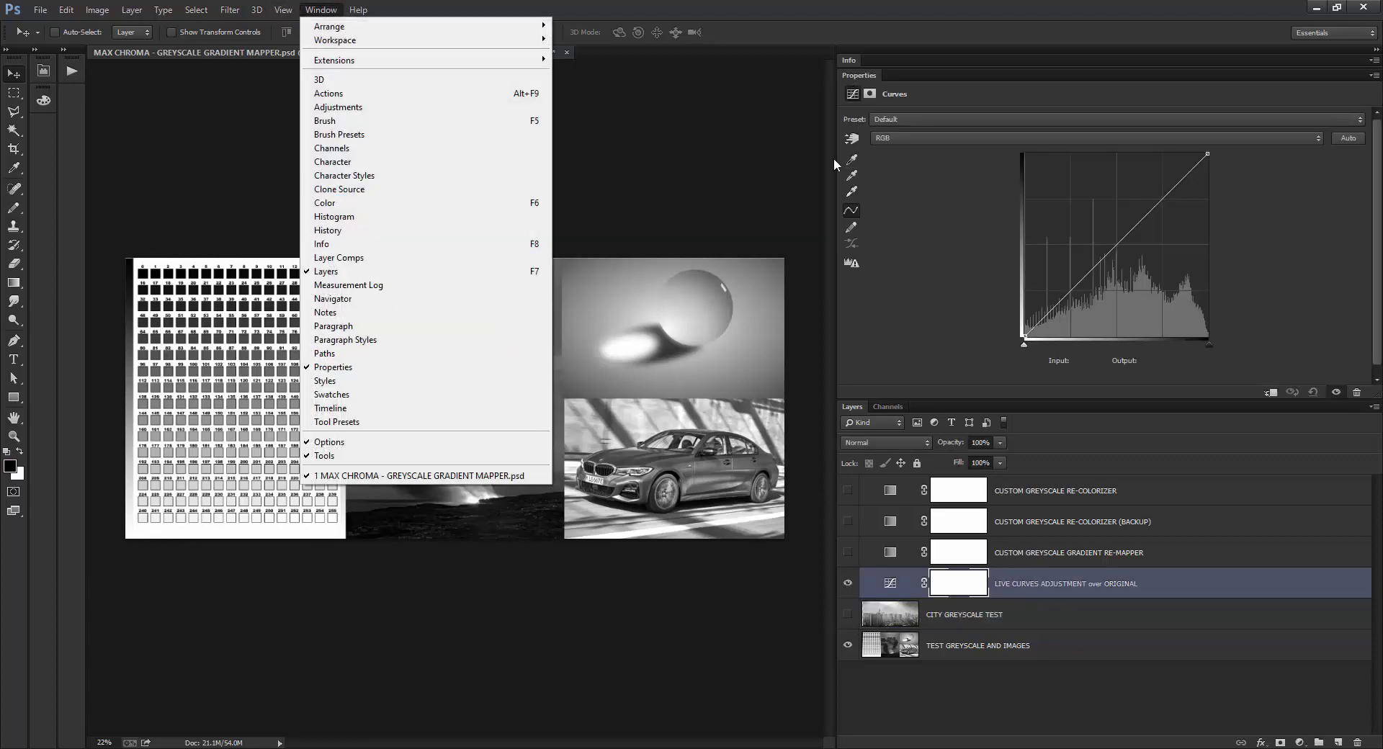
click(922, 80)
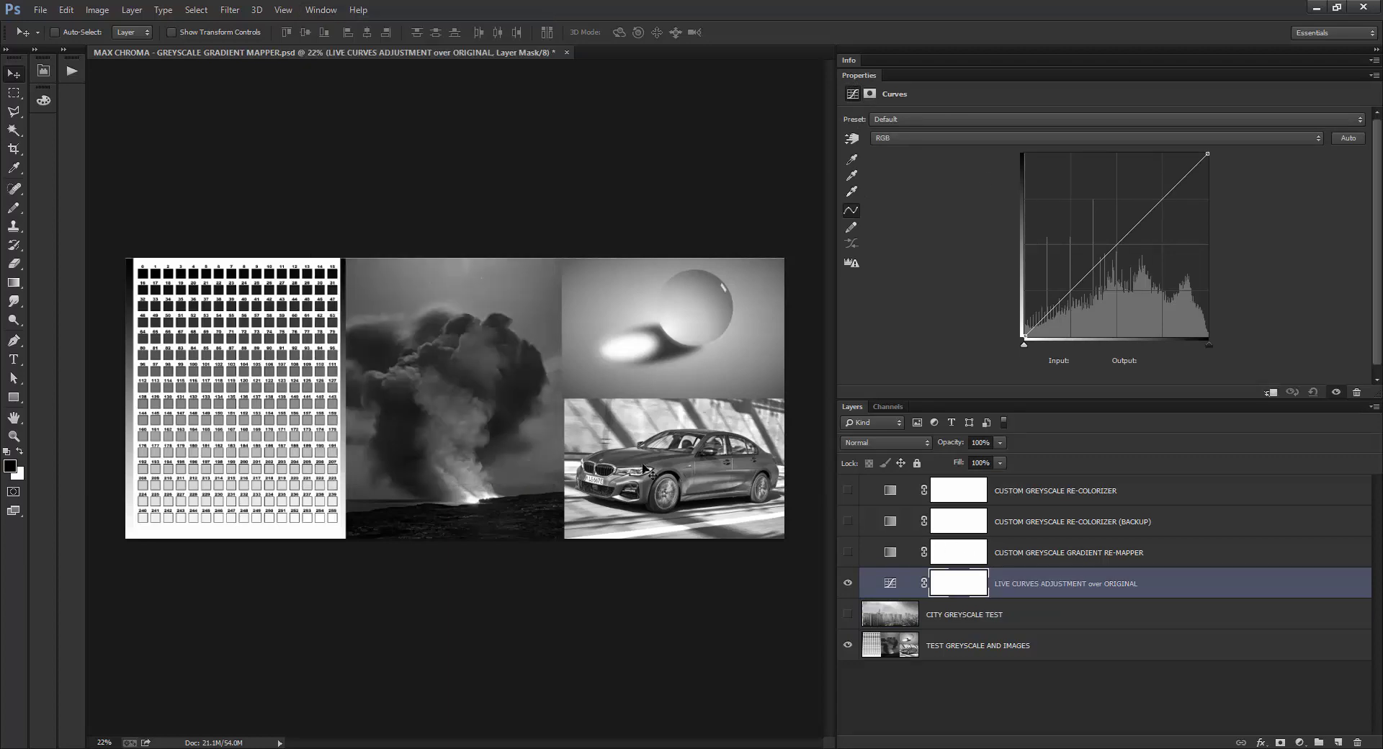
drag(1131, 270, 1163, 546)
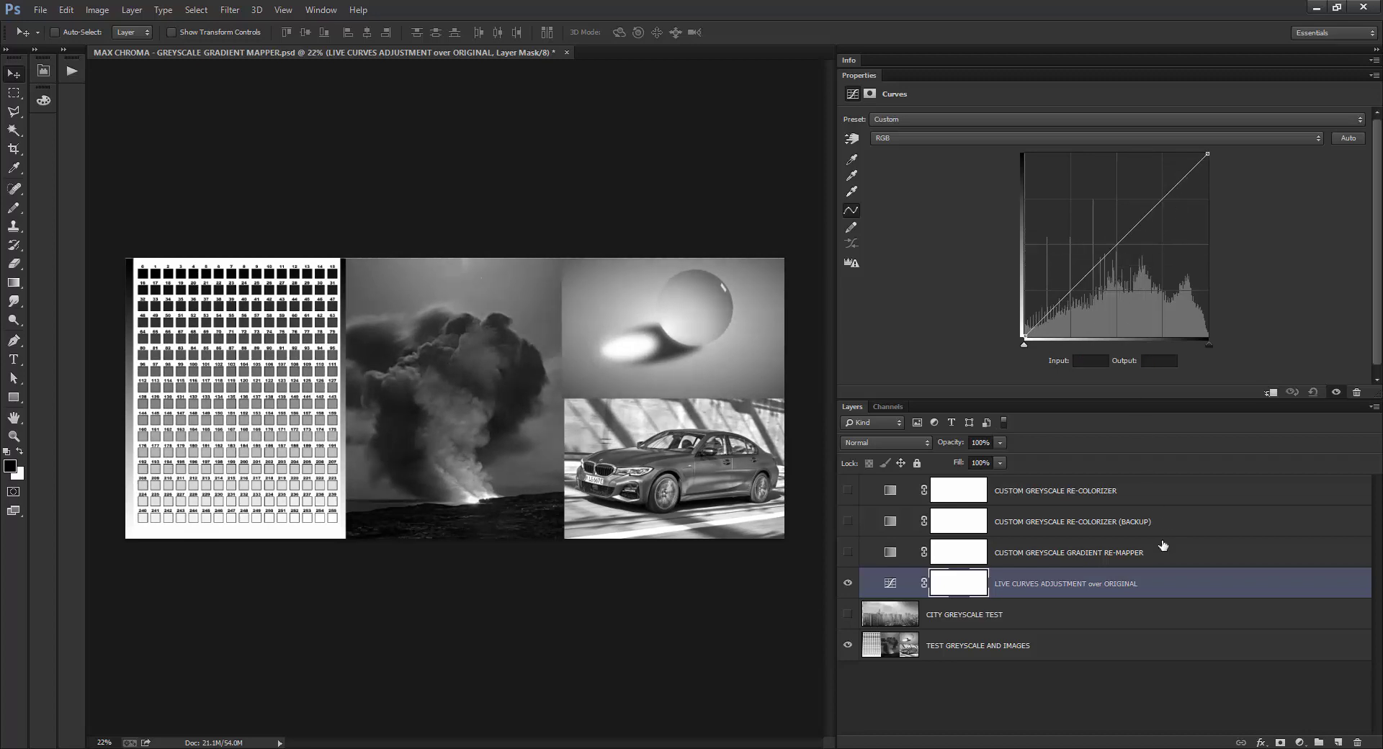
Enable CUSTOM GREYSCALE GRADIENT RE-MAPPER and open its GREYSCALE MAP - with 0 POINTS gradient for editing.
click(848, 551)
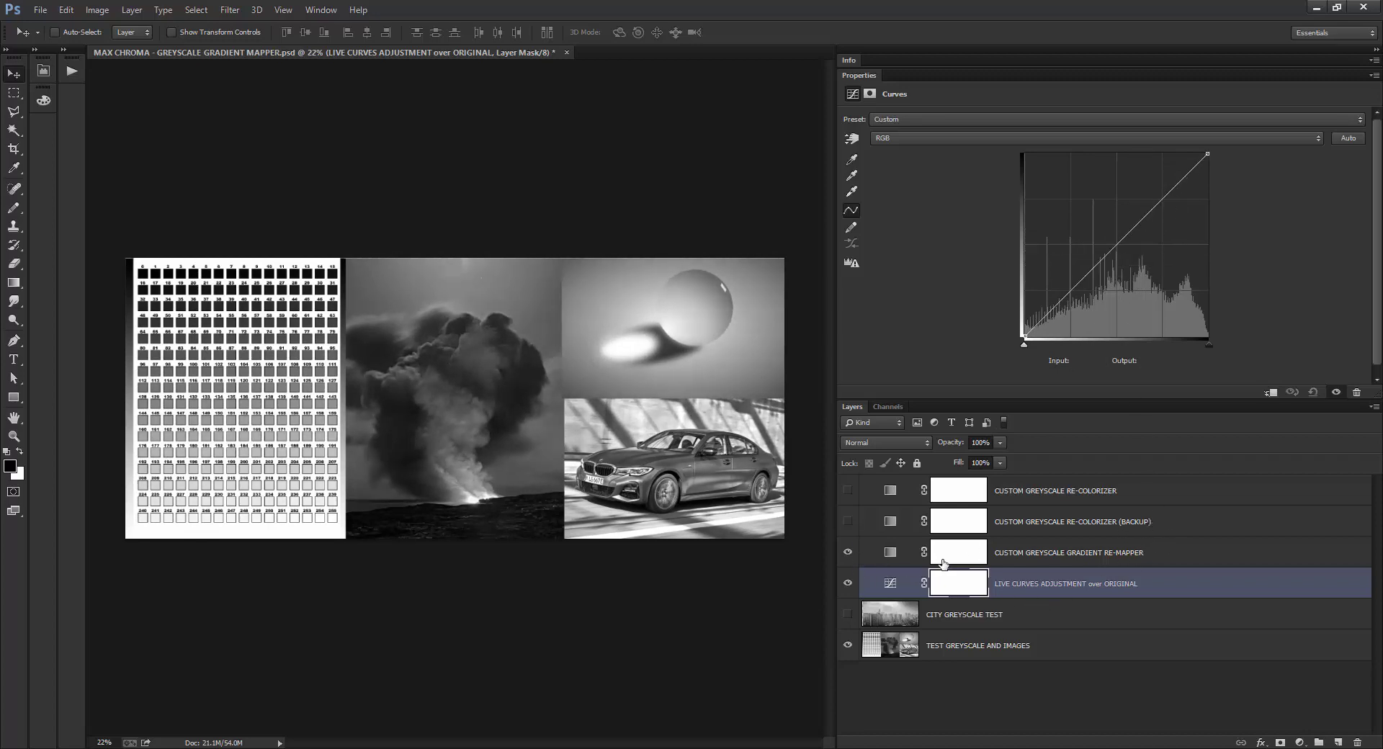
click(894, 560)
click(1018, 124)
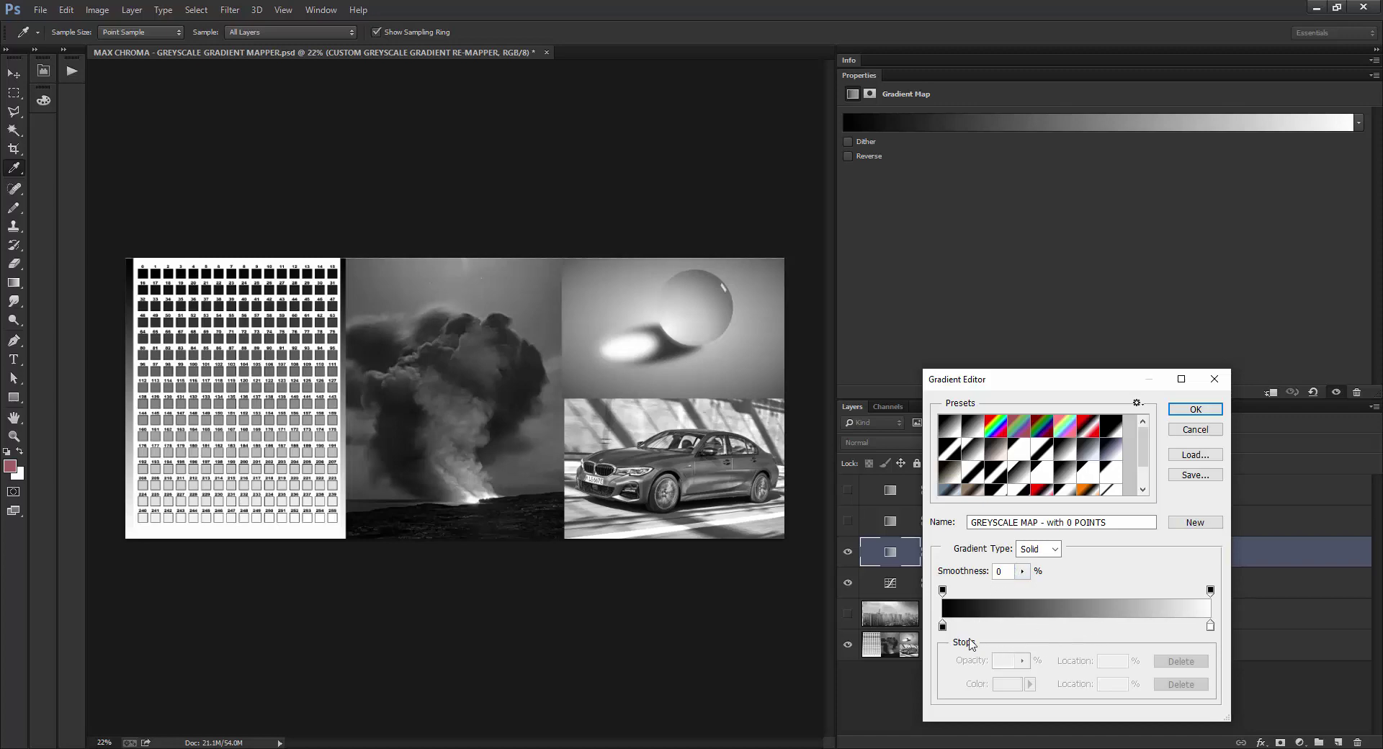
Move the gradient's black stop toward the middle, apply it, and enable CUSTOM GREYSCALE RE-COLORIZER.
drag(942, 627, 917, 633)
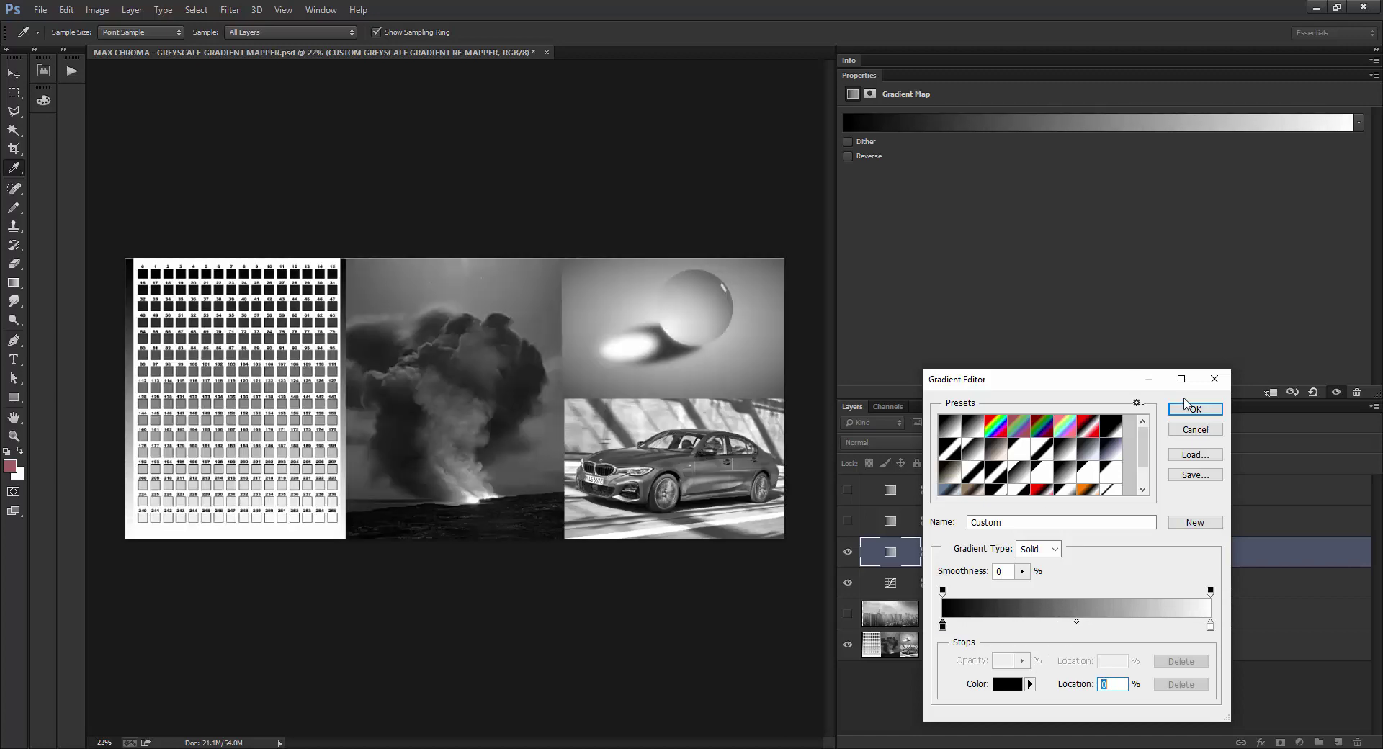
click(1195, 409)
click(848, 490)
click(959, 490)
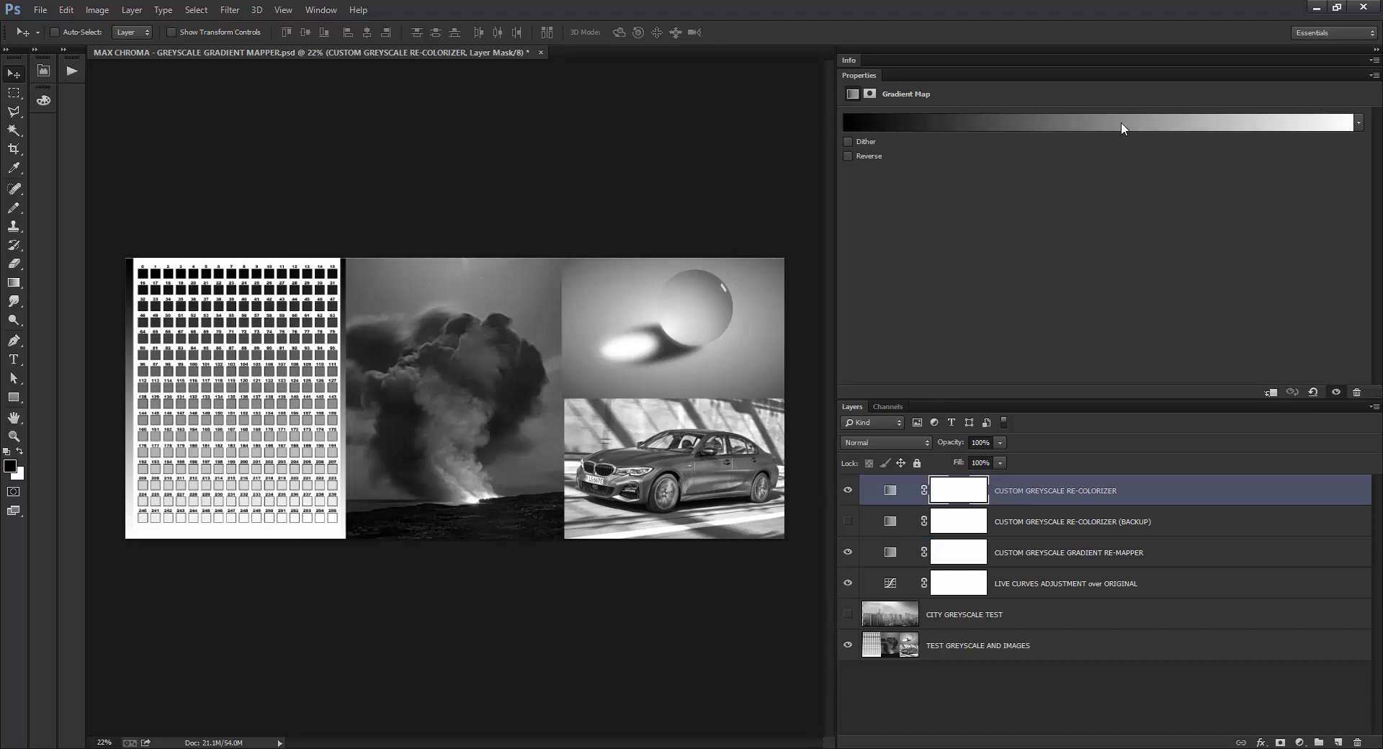
click(1121, 122)
click(1071, 627)
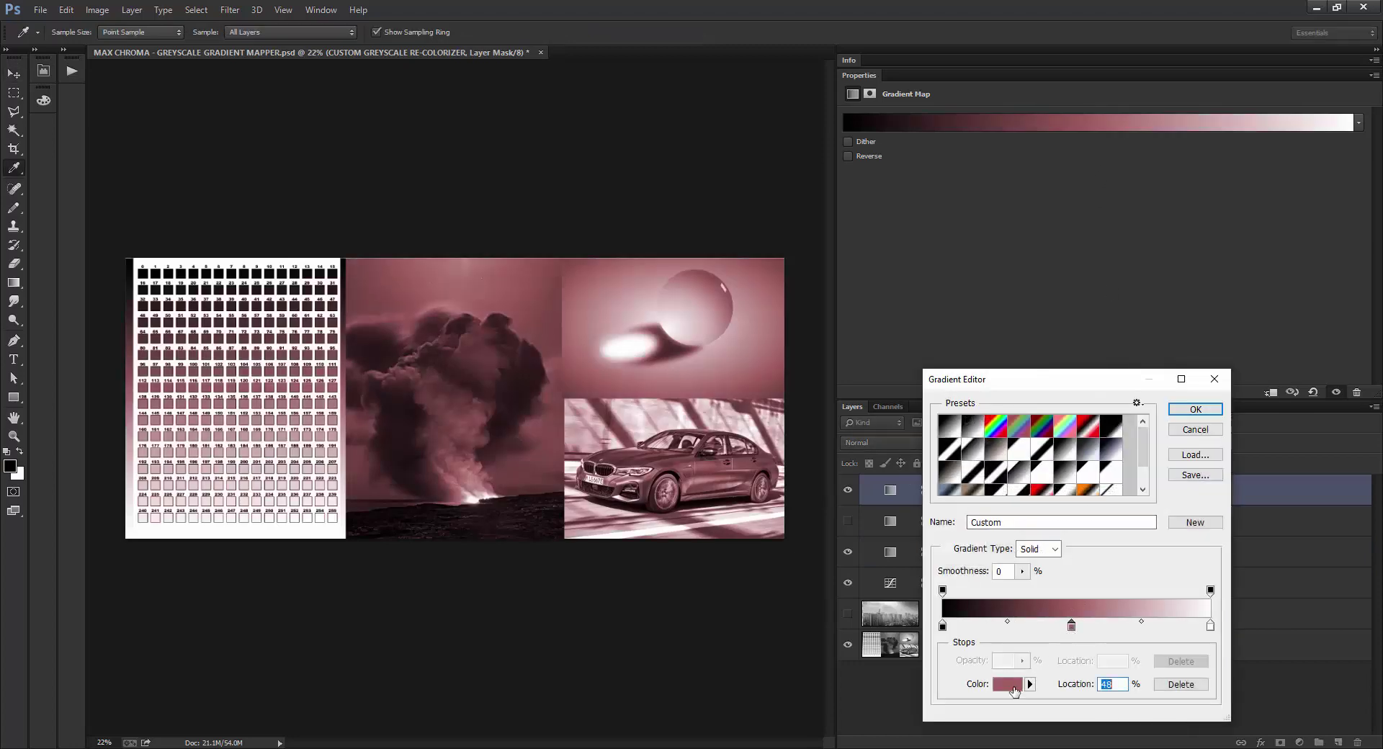
click(1011, 686)
click(1192, 468)
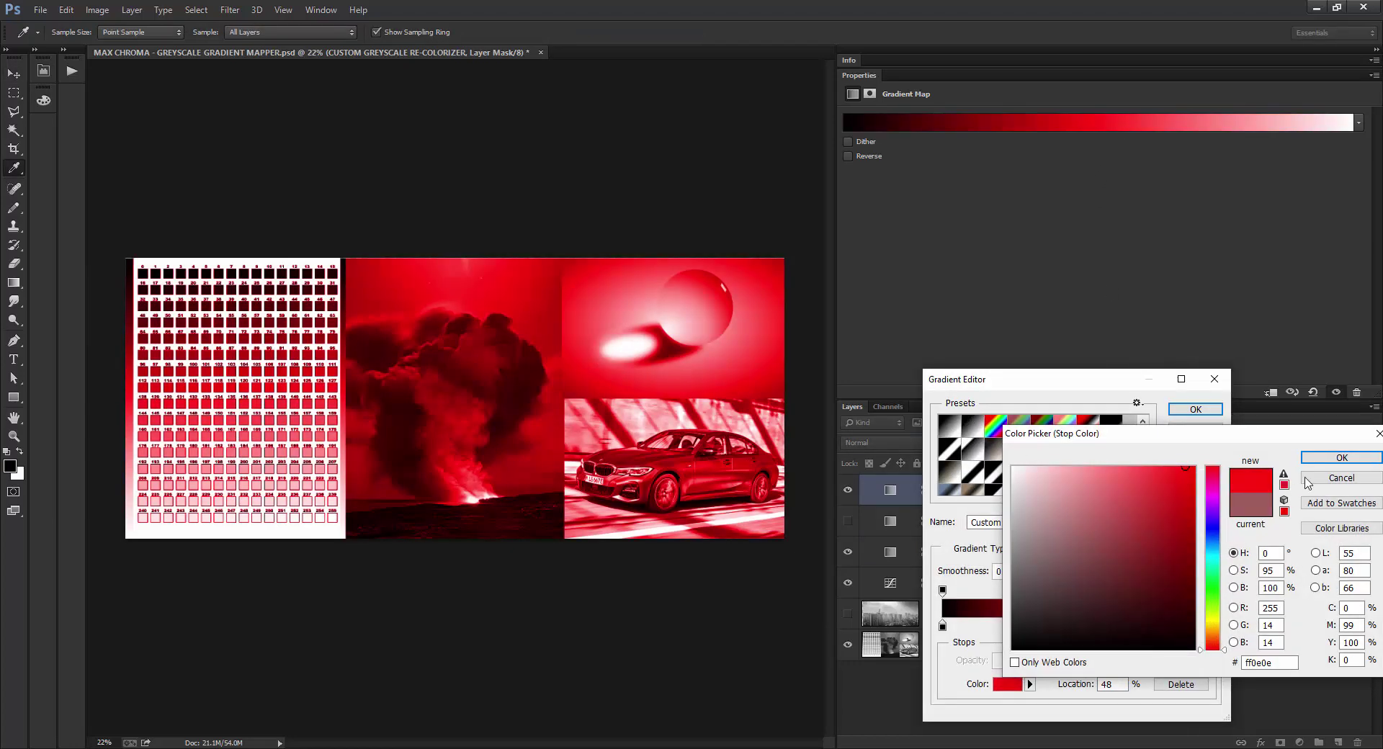
click(1341, 477)
click(1193, 430)
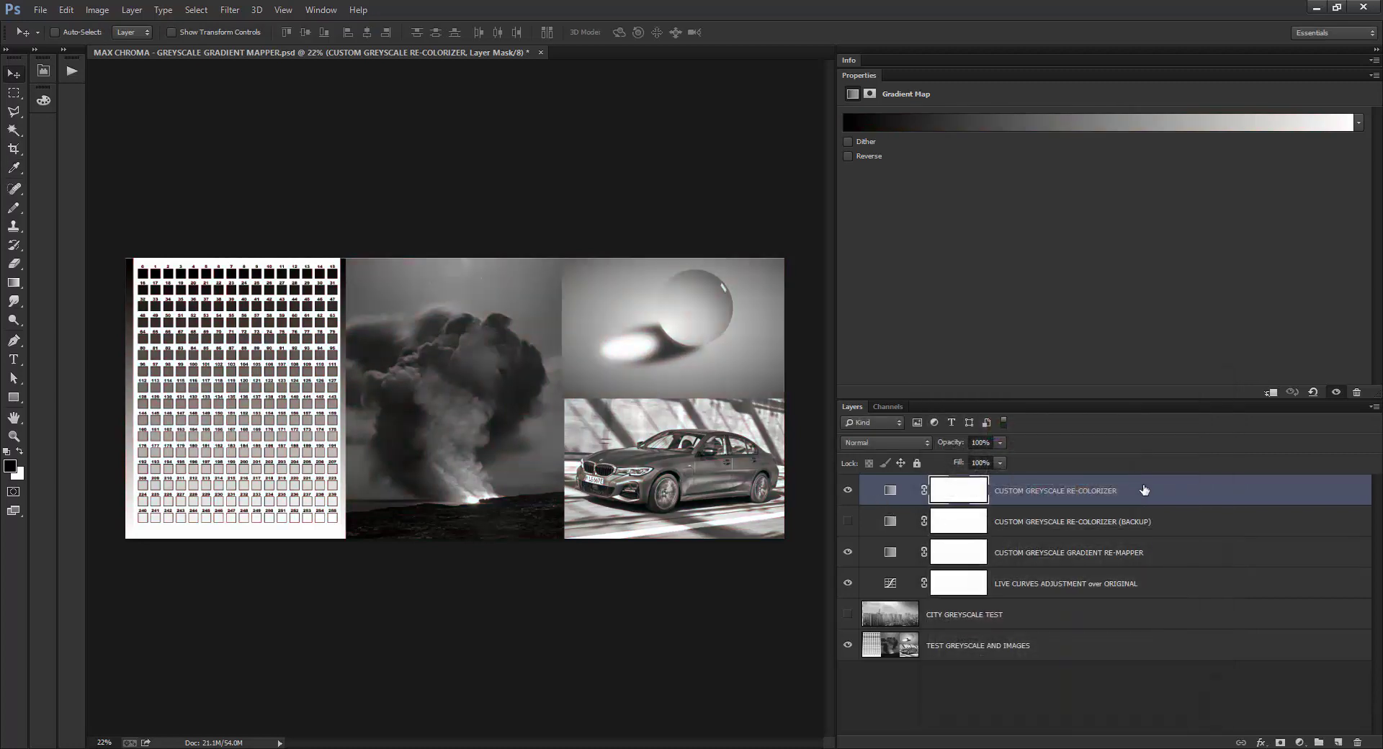
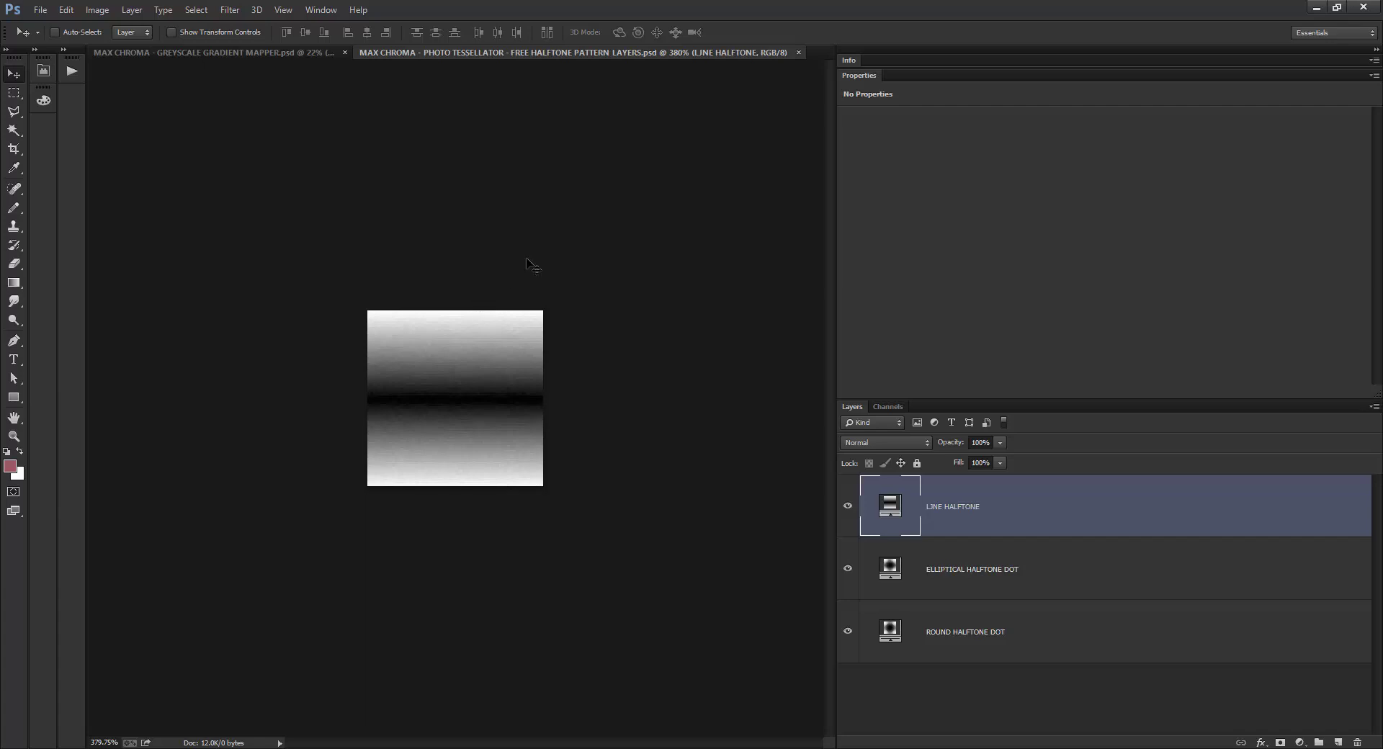
Show the round halftone dot layer alone by hiding the line and elliptical layers.
click(1001, 626)
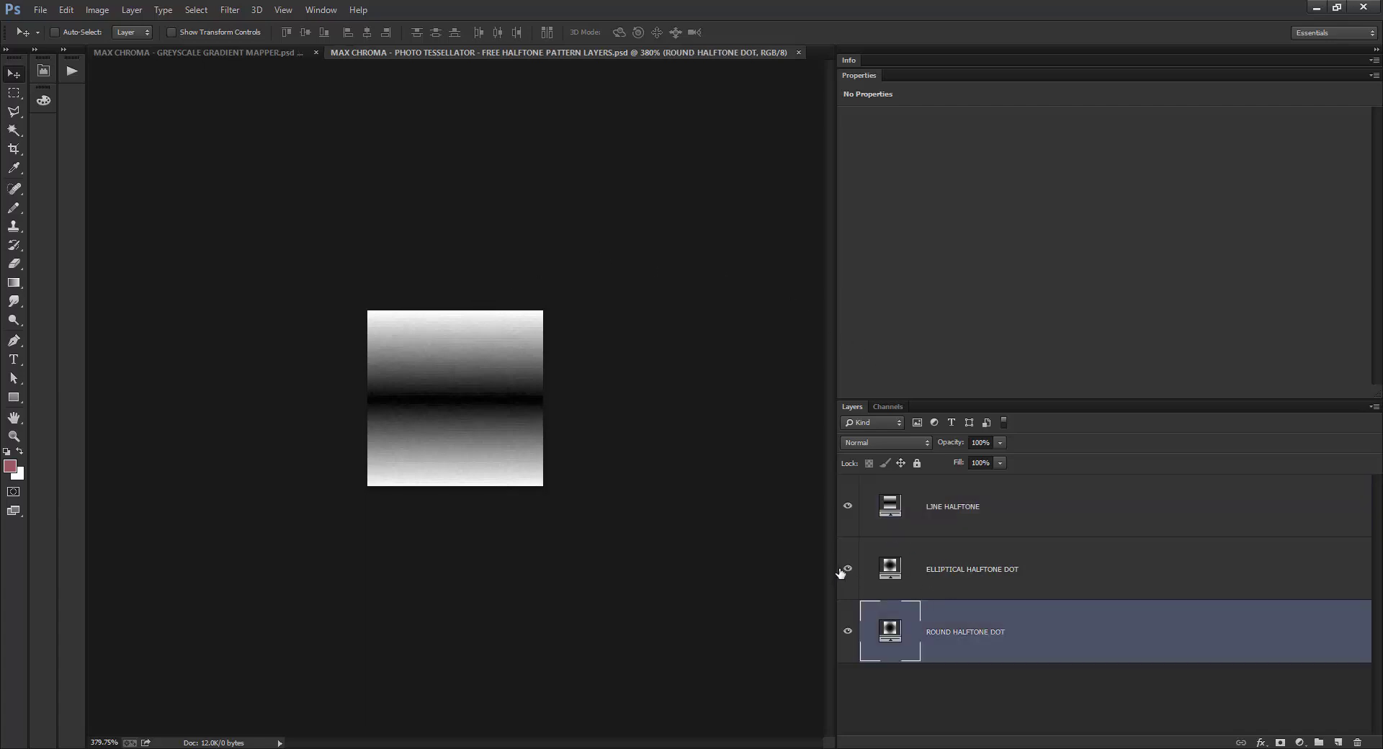
click(847, 569)
click(848, 506)
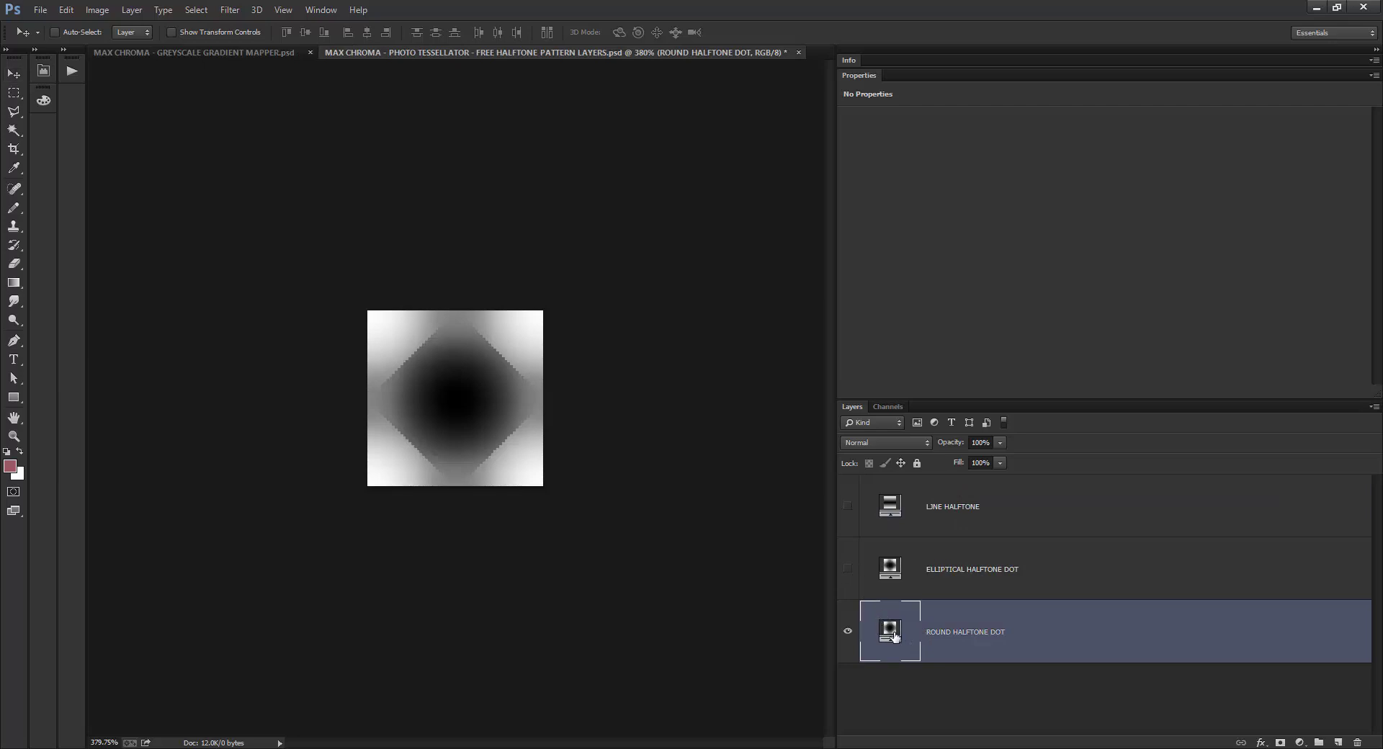
Check the round dot layer's pattern fill settings and dismiss them unchanged.
double_click(893, 634)
click(1018, 418)
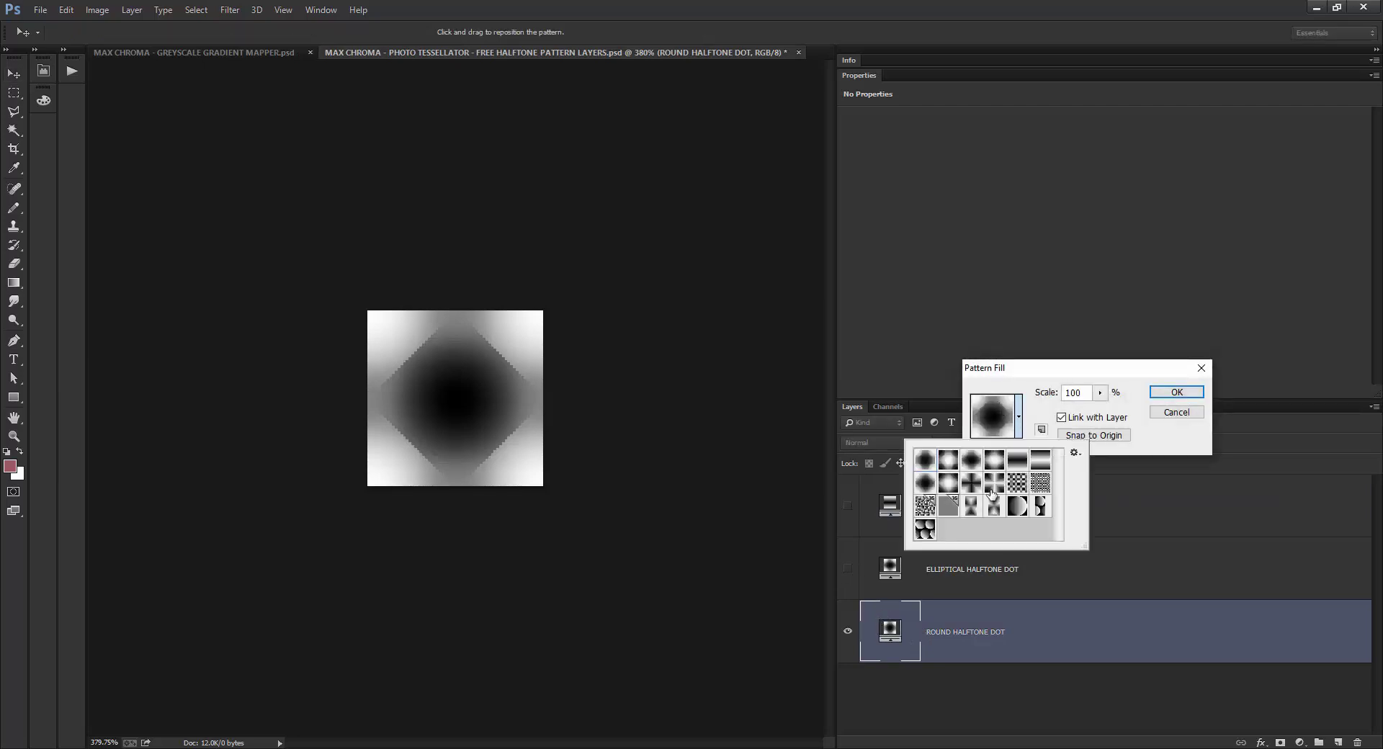
click(1176, 412)
click(1175, 412)
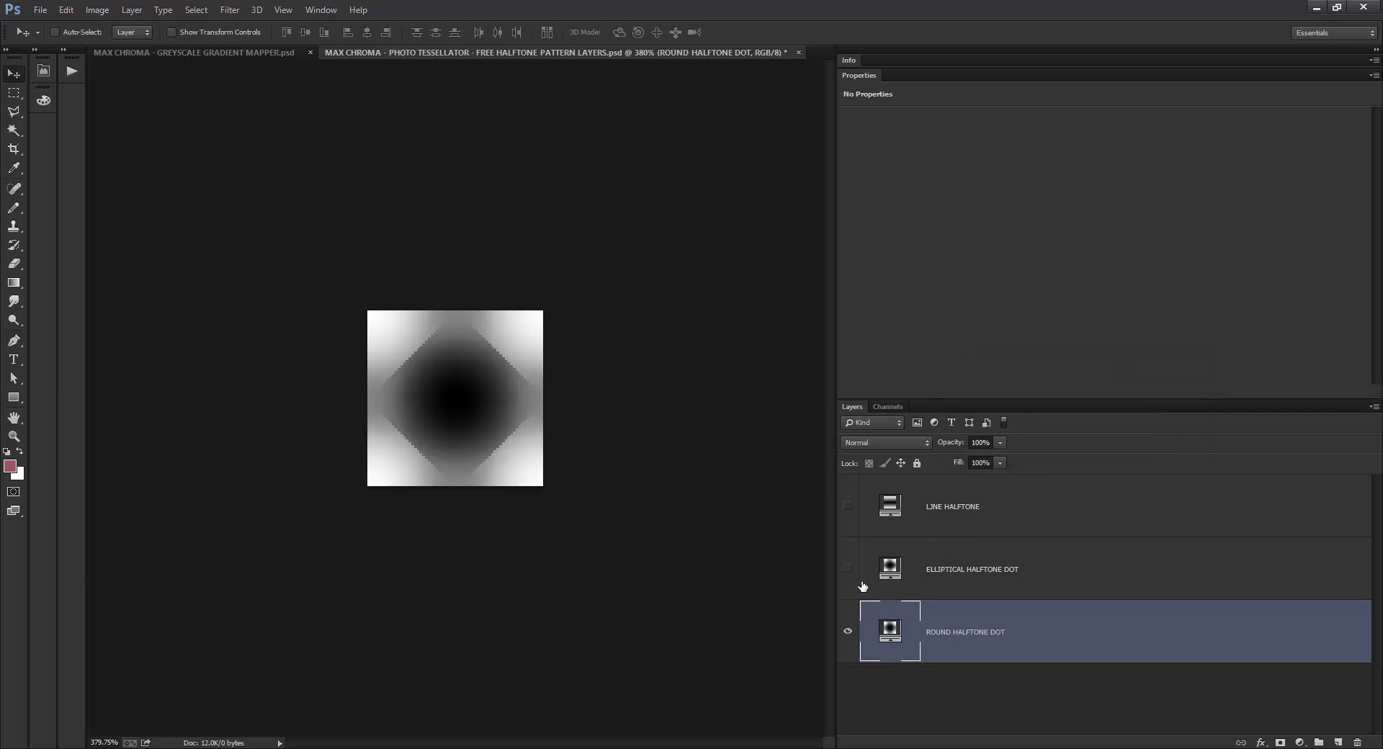
Preview the elliptical dot pattern, then the LINE HALFTONE layer alone, and select it.
key(alt+bracketright)
click(848, 632)
click(847, 569)
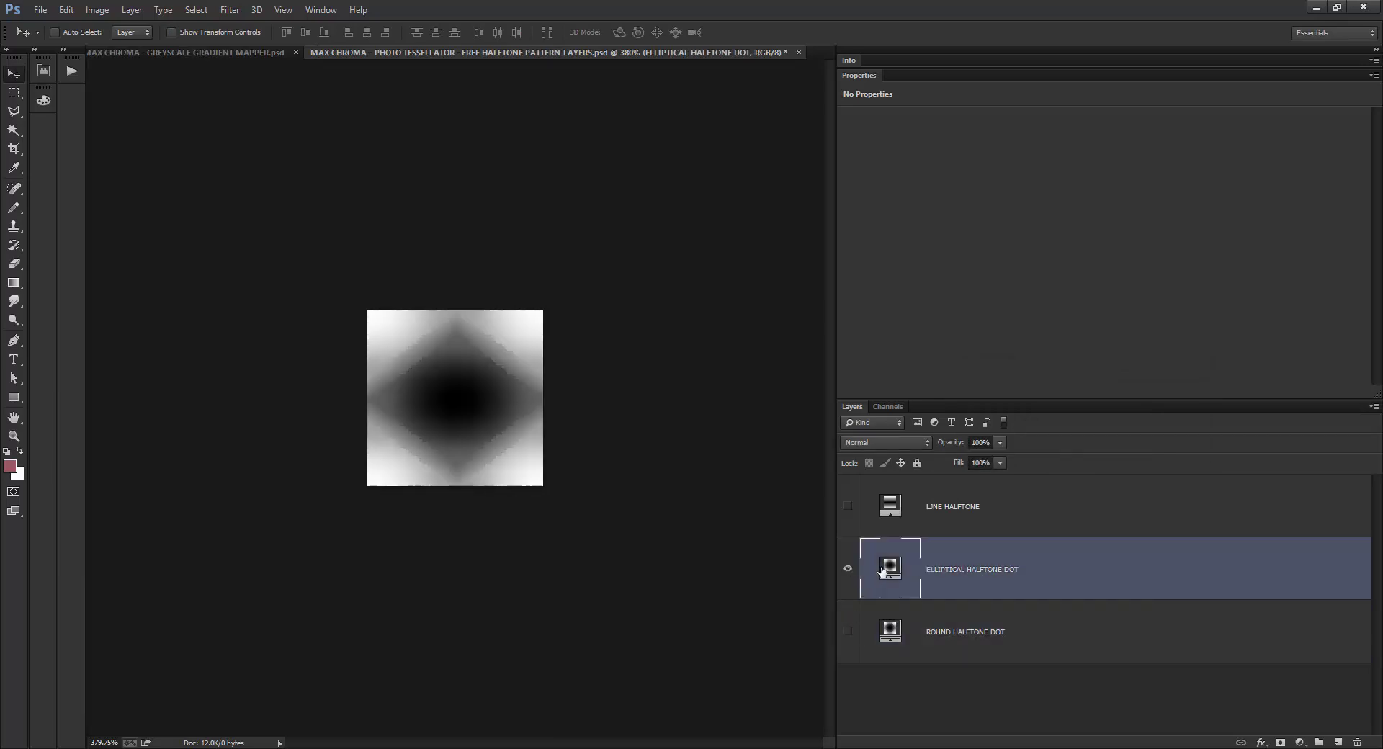
click(847, 506)
click(848, 569)
click(889, 507)
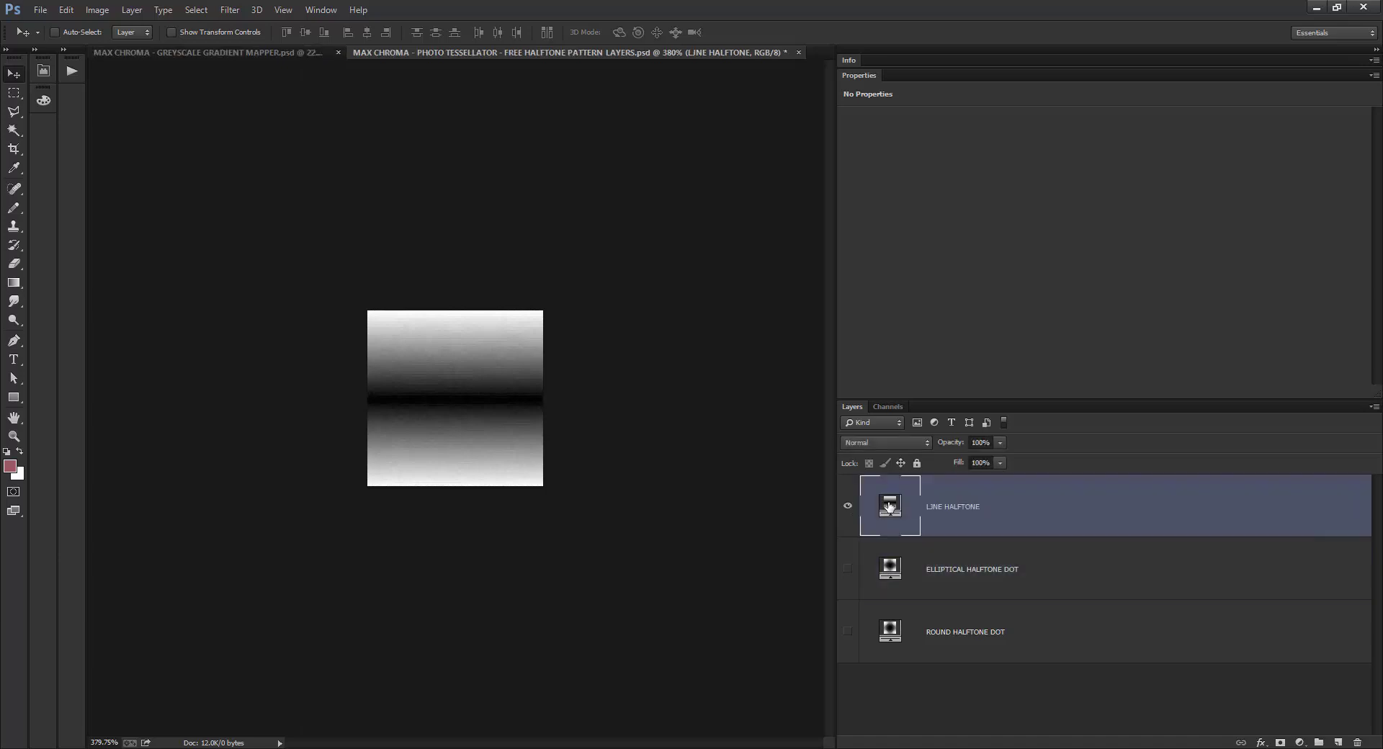
Reset the line layer's pattern presets to defaults, then choose Replace Patterns from the gear menu.
double_click(891, 506)
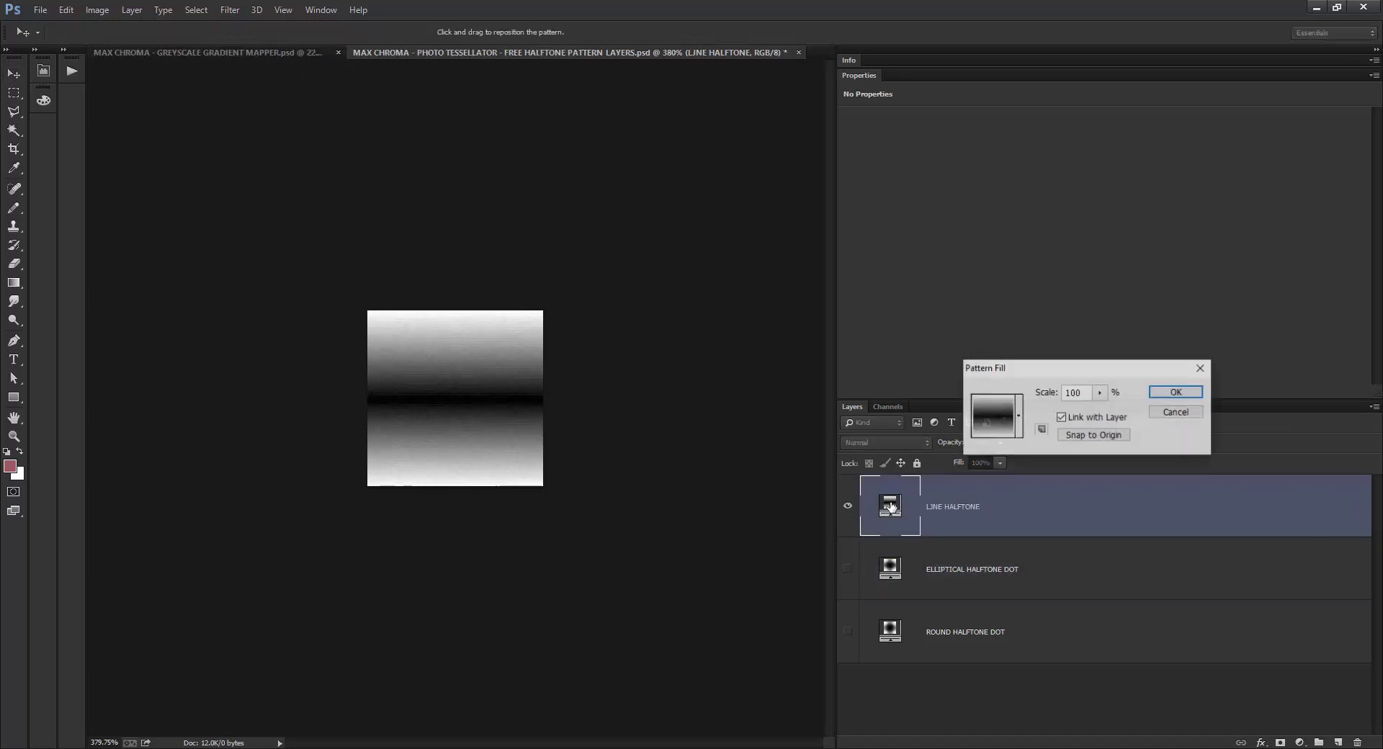
click(1021, 420)
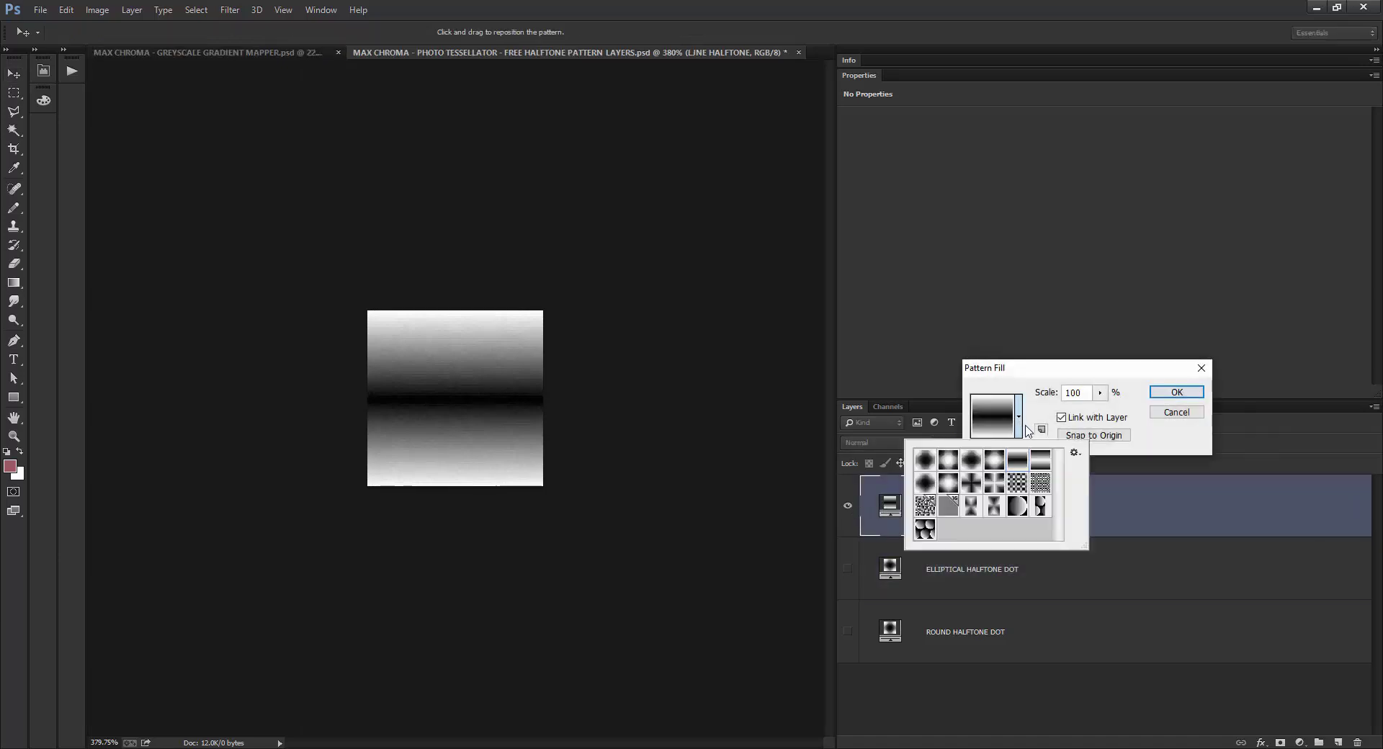
click(1075, 454)
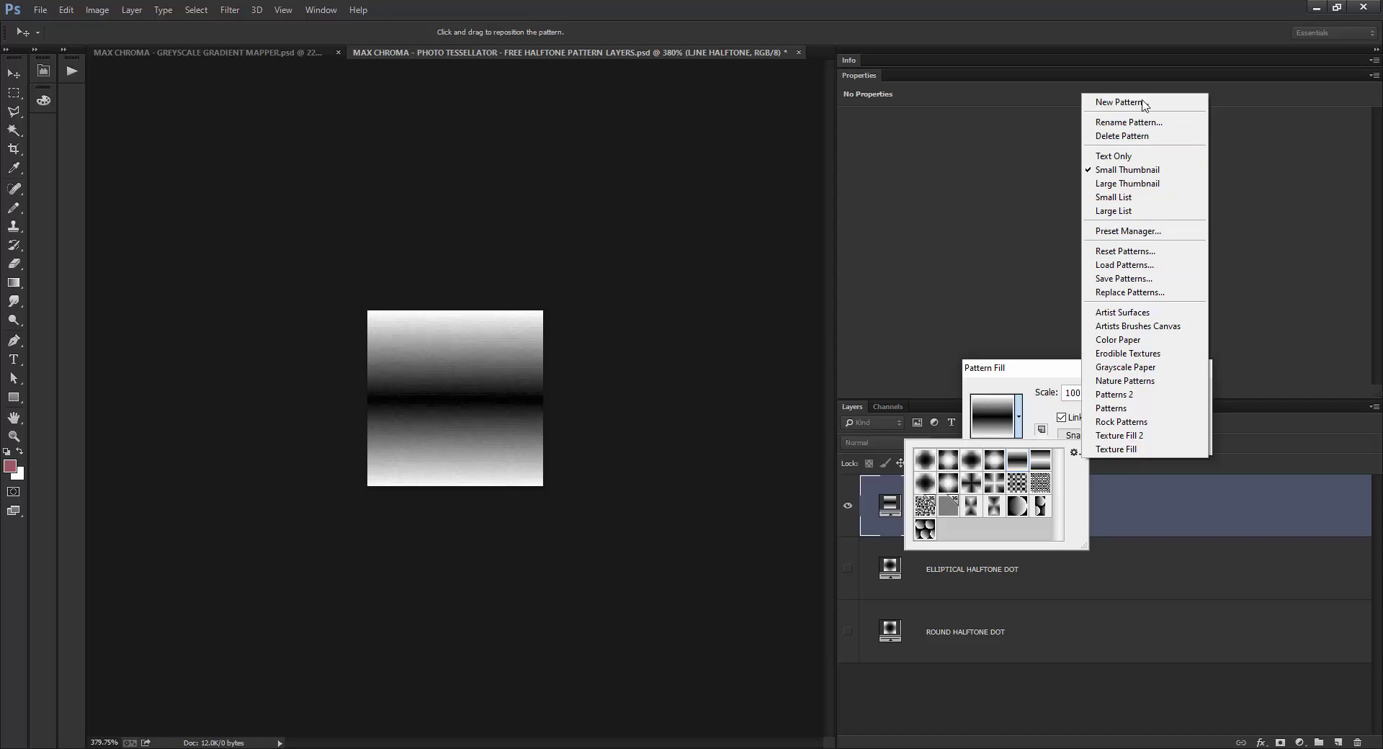
click(1161, 251)
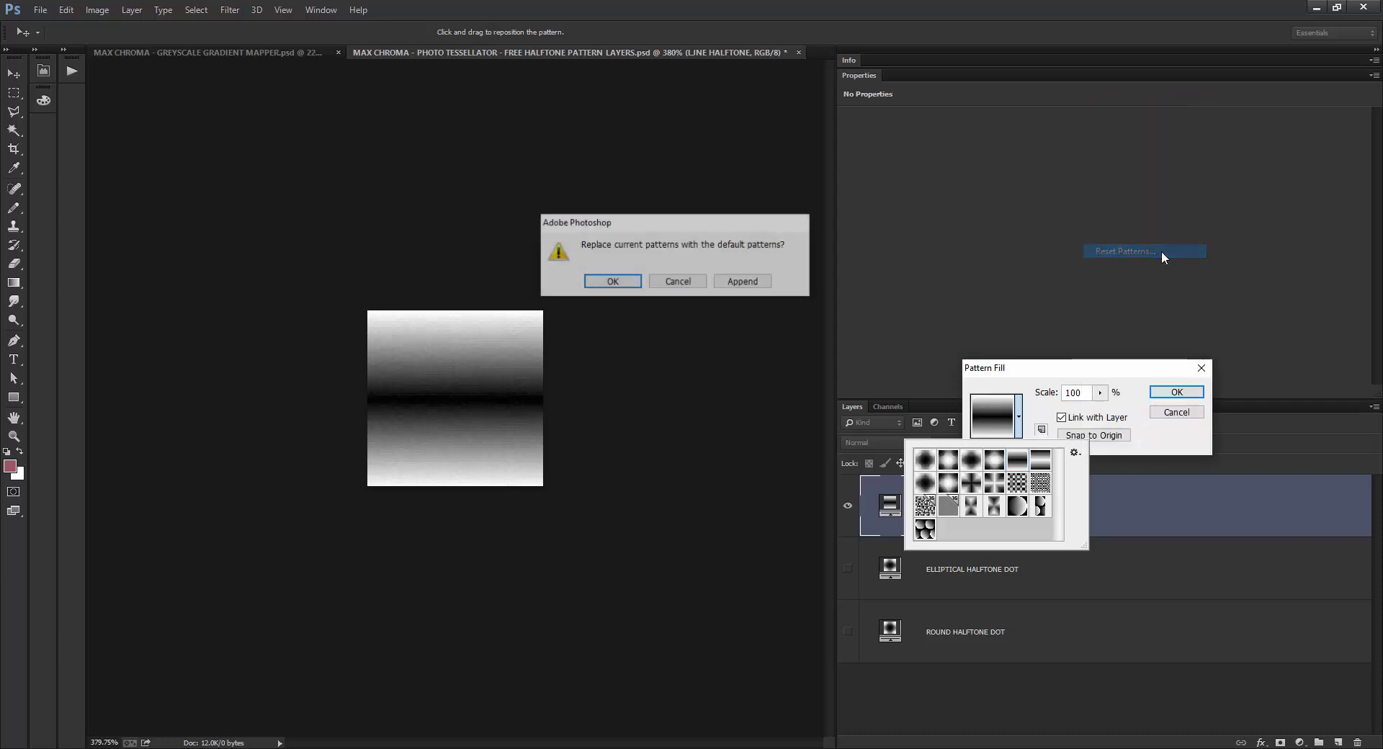
click(616, 282)
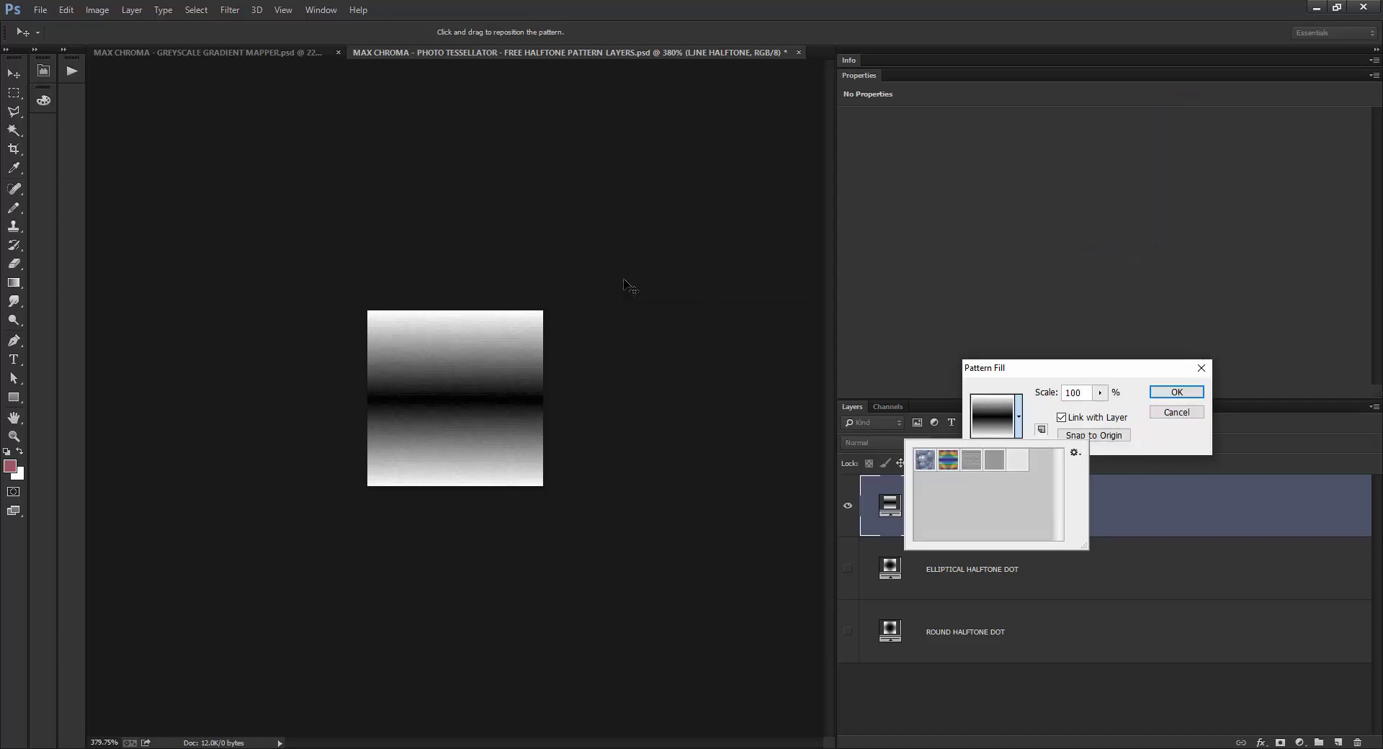
click(1074, 453)
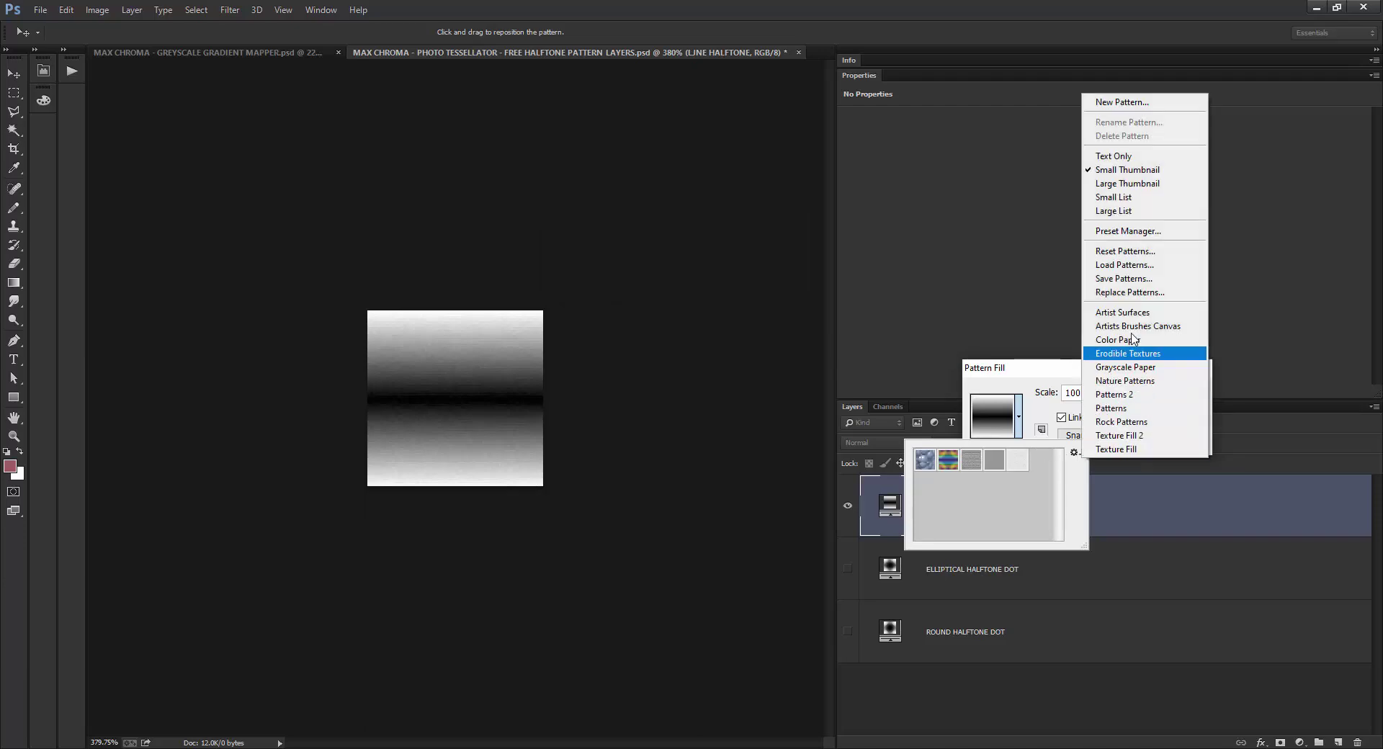
click(1145, 292)
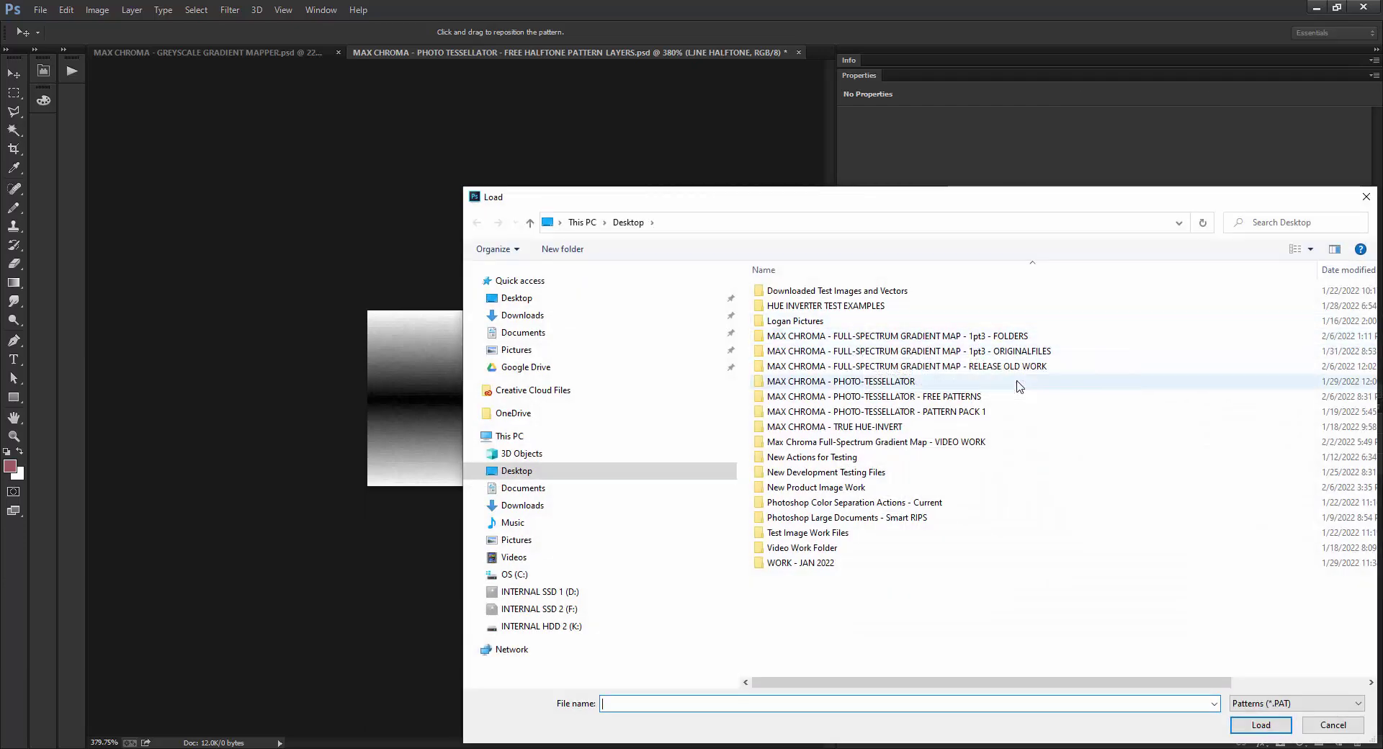
Load the halftone .pat file from FREE PATTERNS, also dragging it onto Photoshop, and check the picker.
double_click(1003, 399)
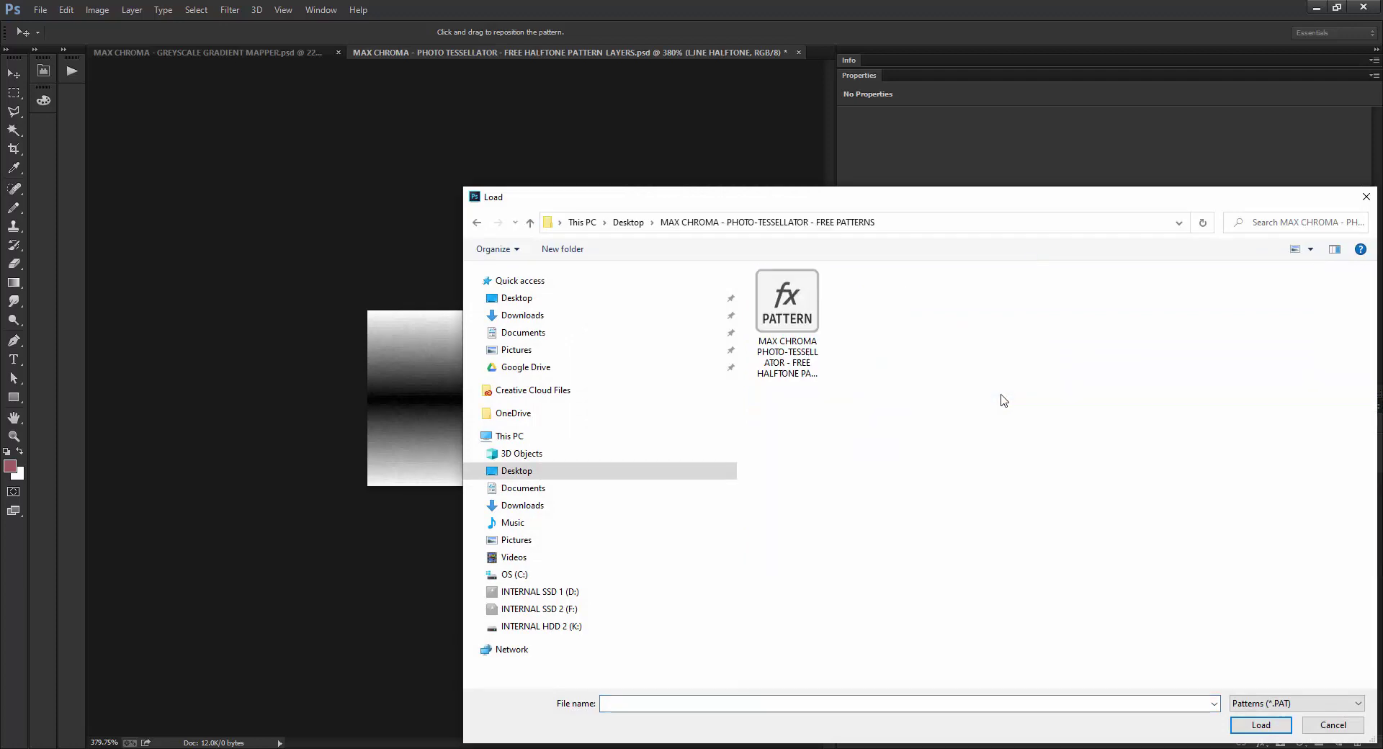
double_click(821, 345)
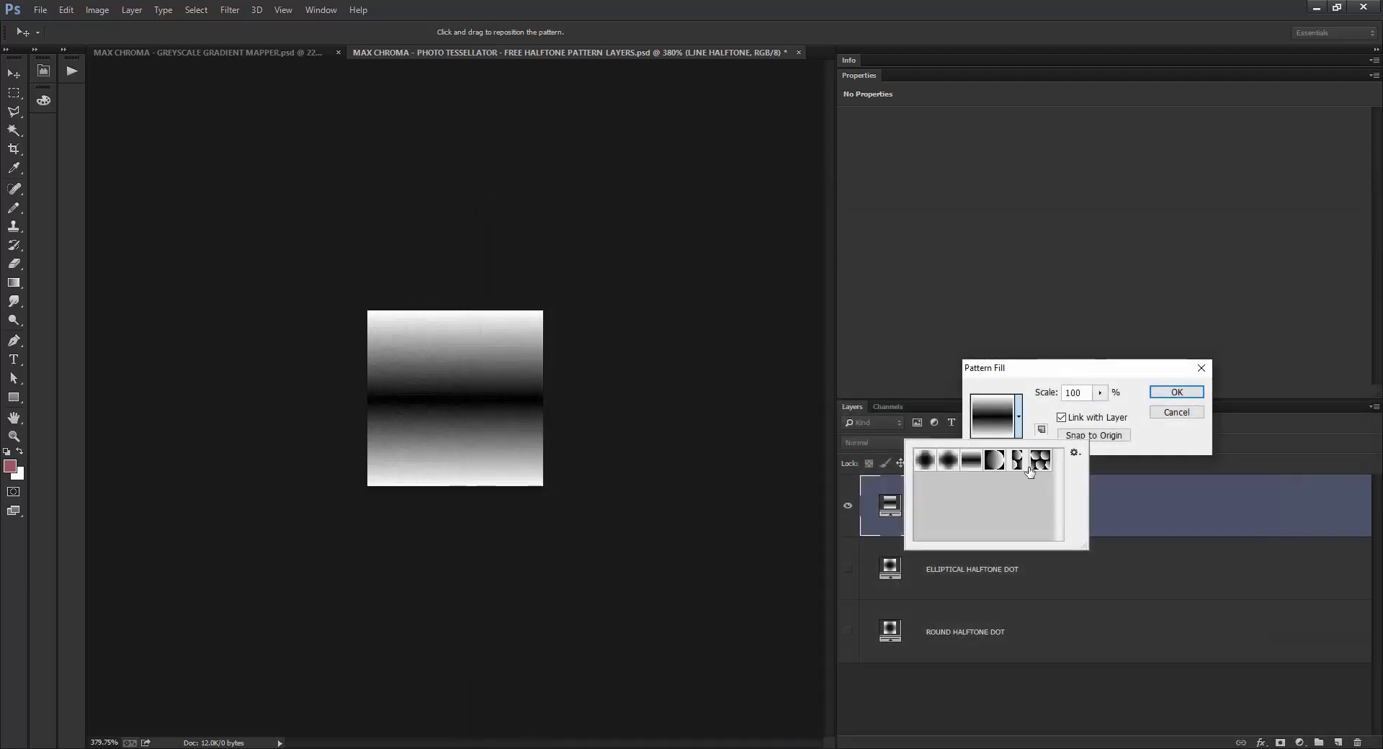
click(302, 748)
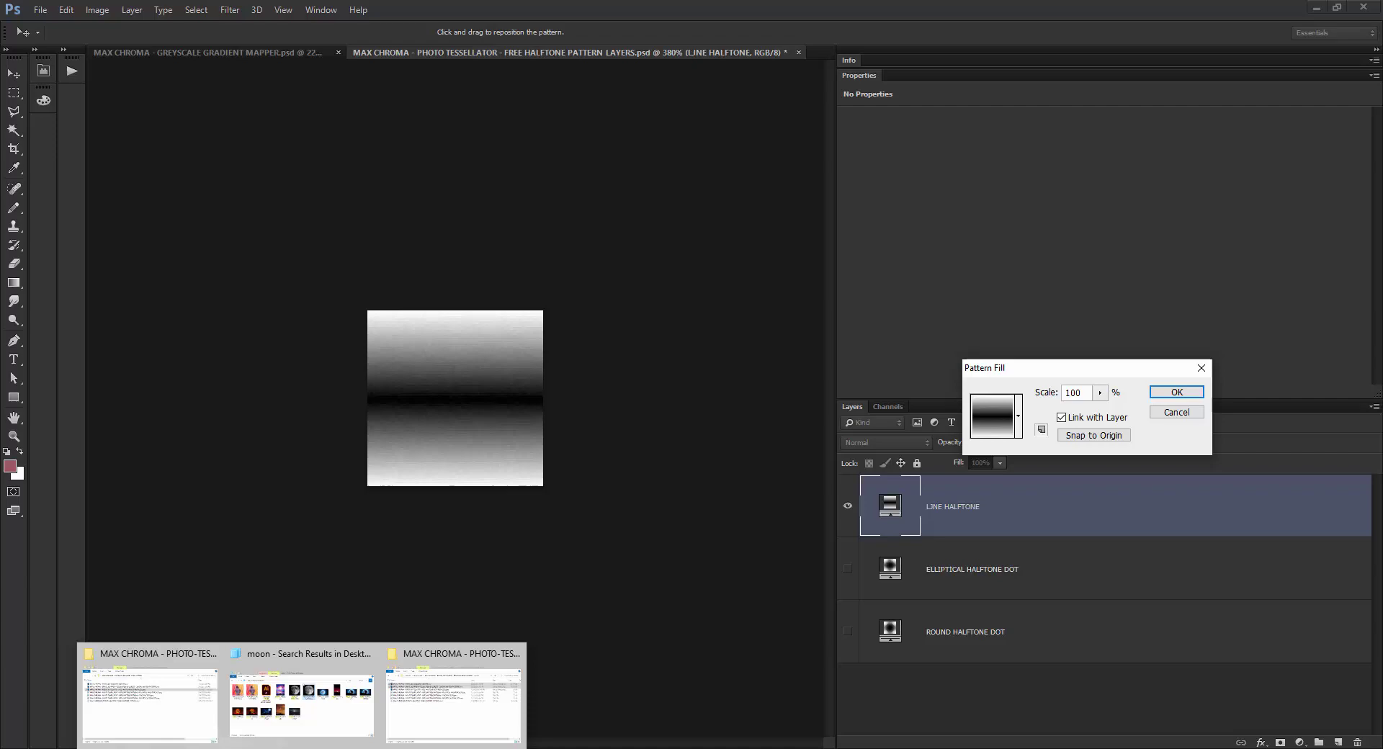
click(155, 728)
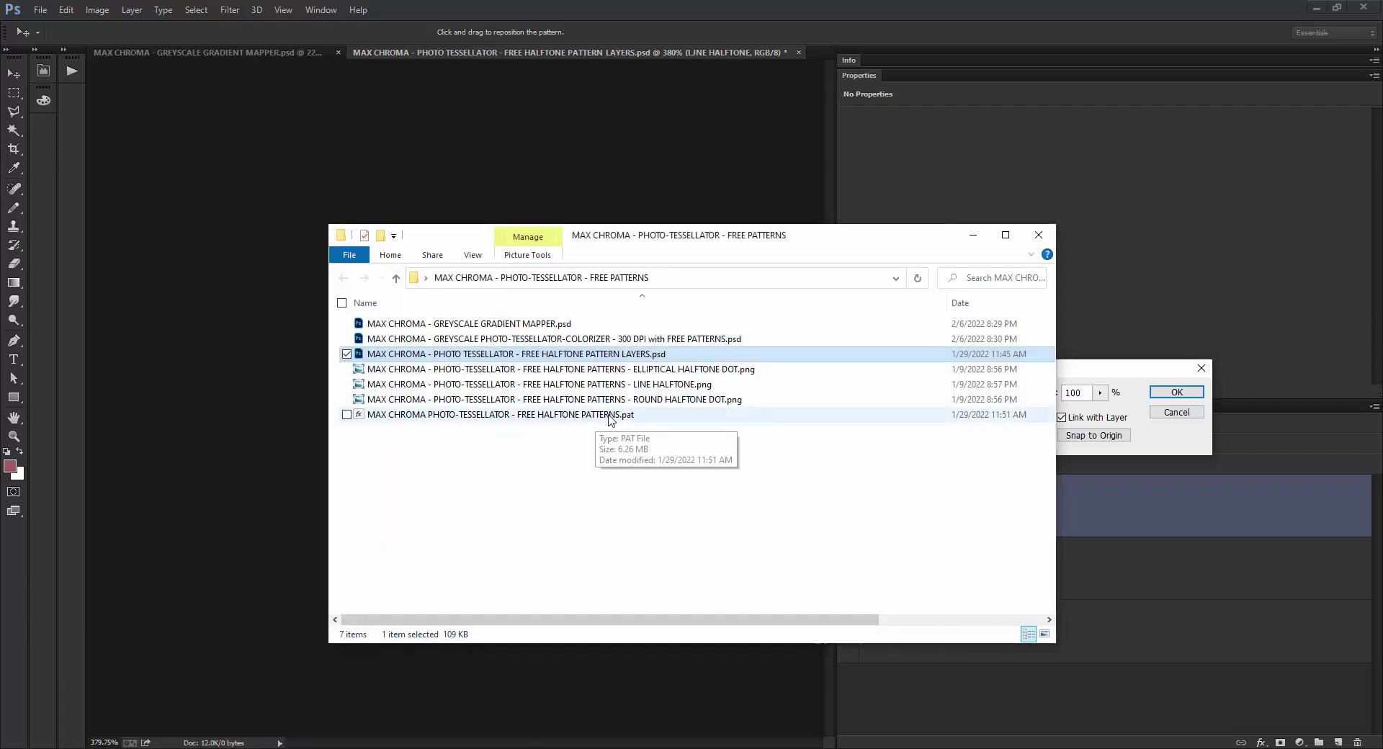
drag(670, 420, 1128, 380)
click(1019, 416)
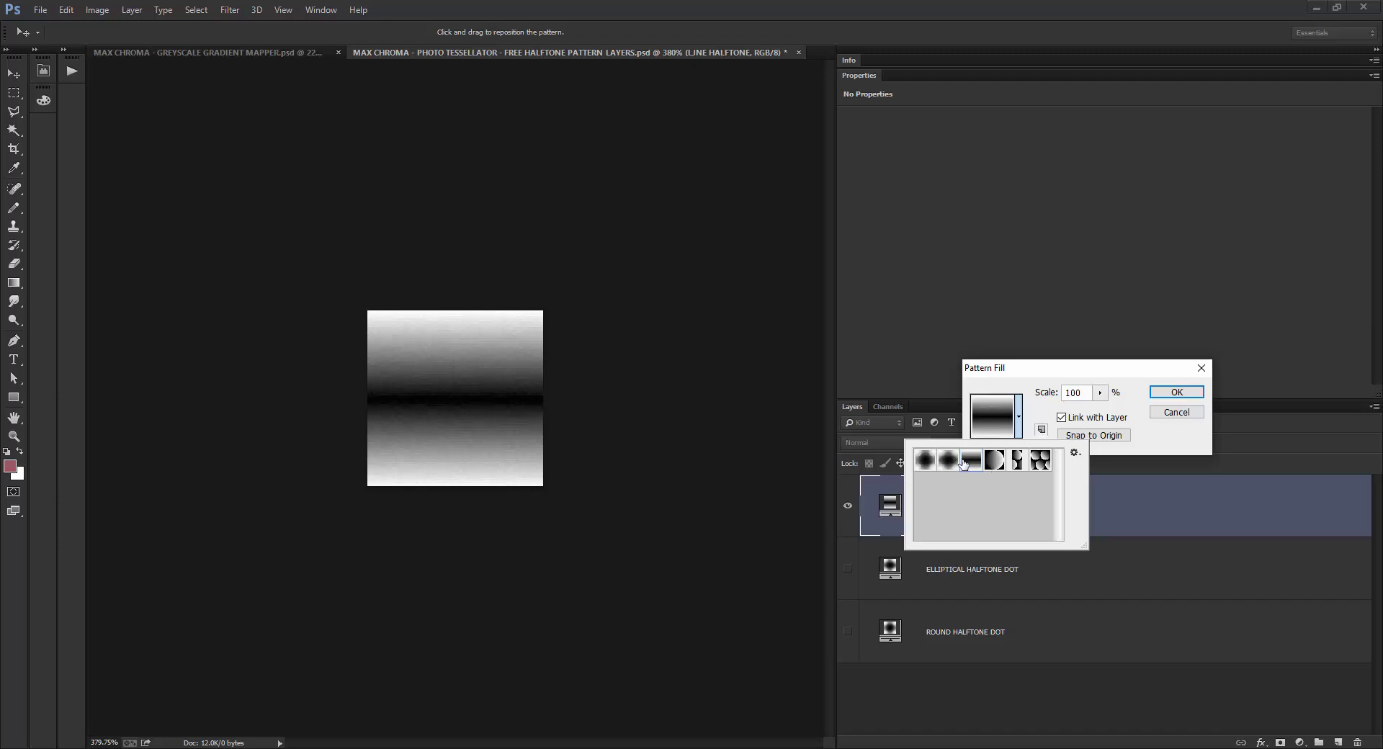
drag(963, 464, 932, 473)
Try the round dot pattern on the line halftone fill, then cancel the change.
click(925, 461)
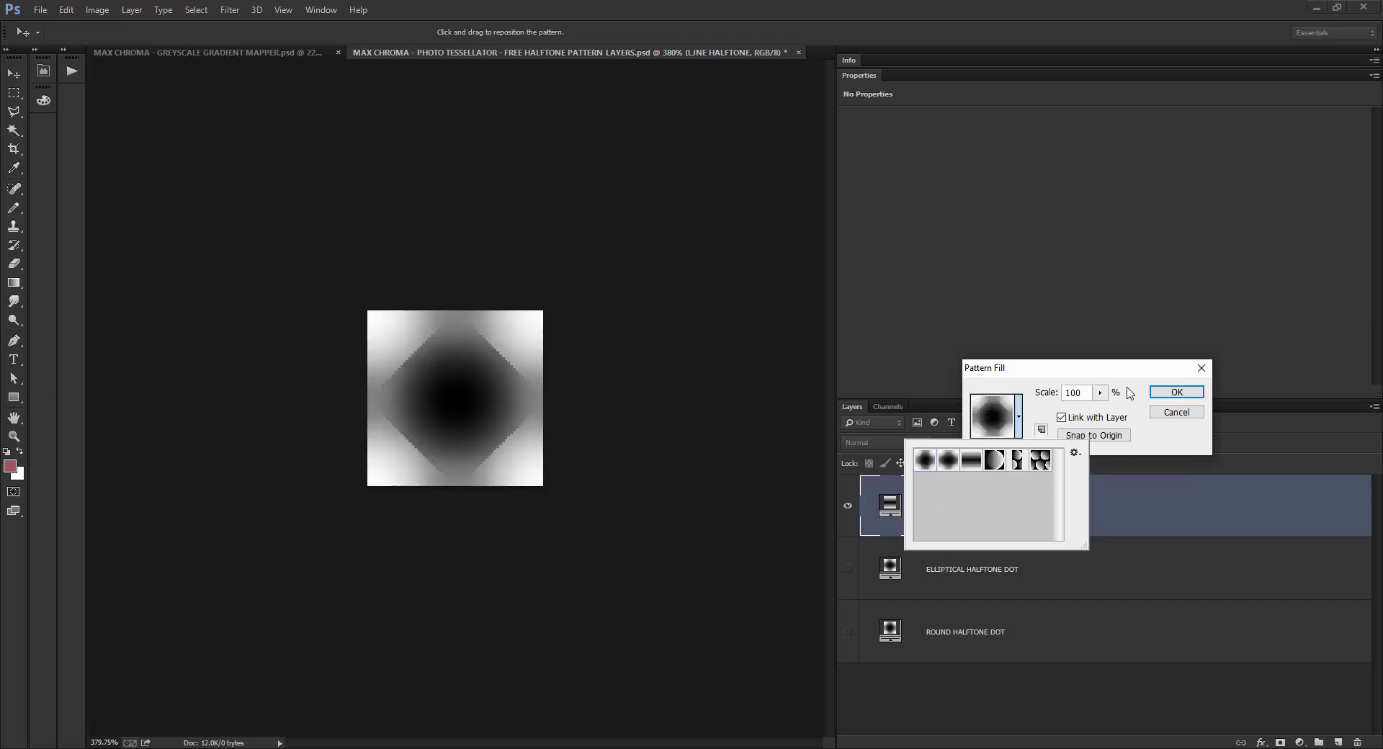
click(1181, 407)
click(1176, 412)
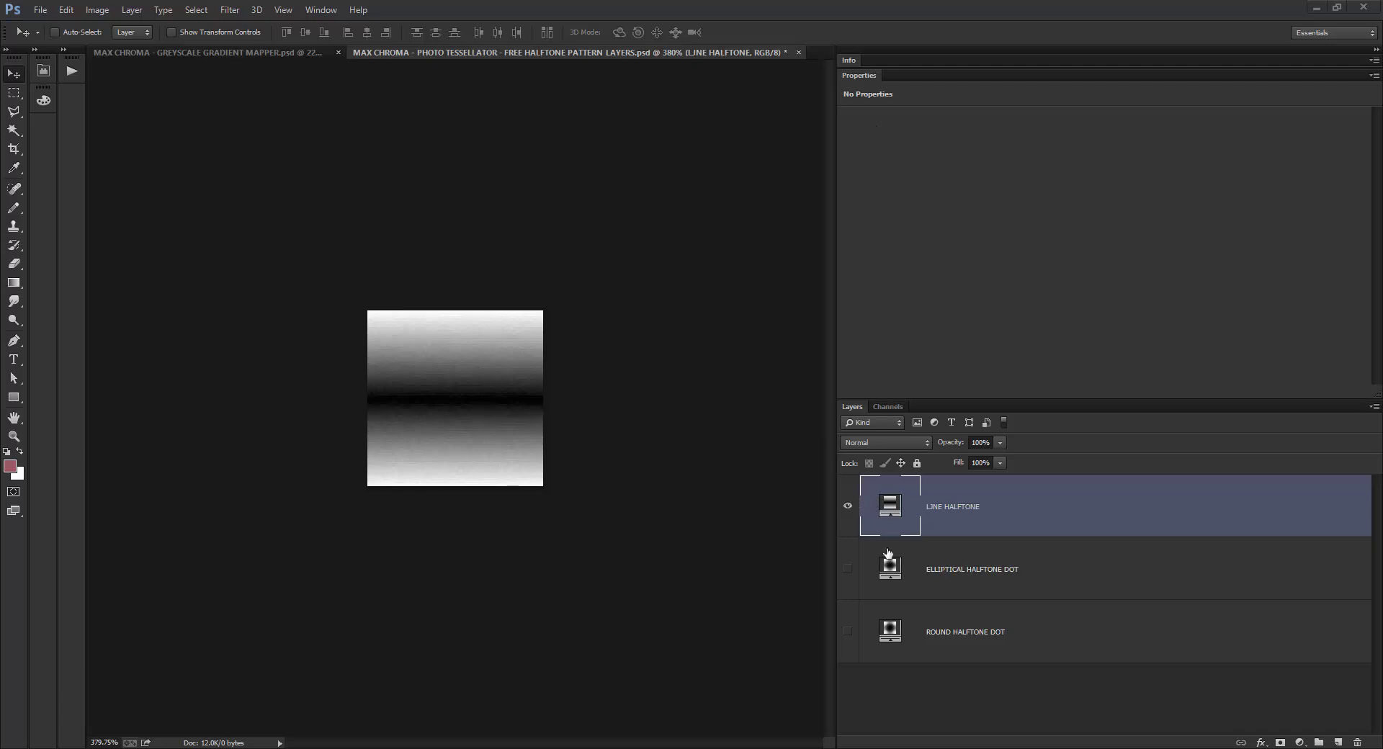
Reopen and dismiss Pattern Fill, then close the halftone document without saving.
double_click(893, 526)
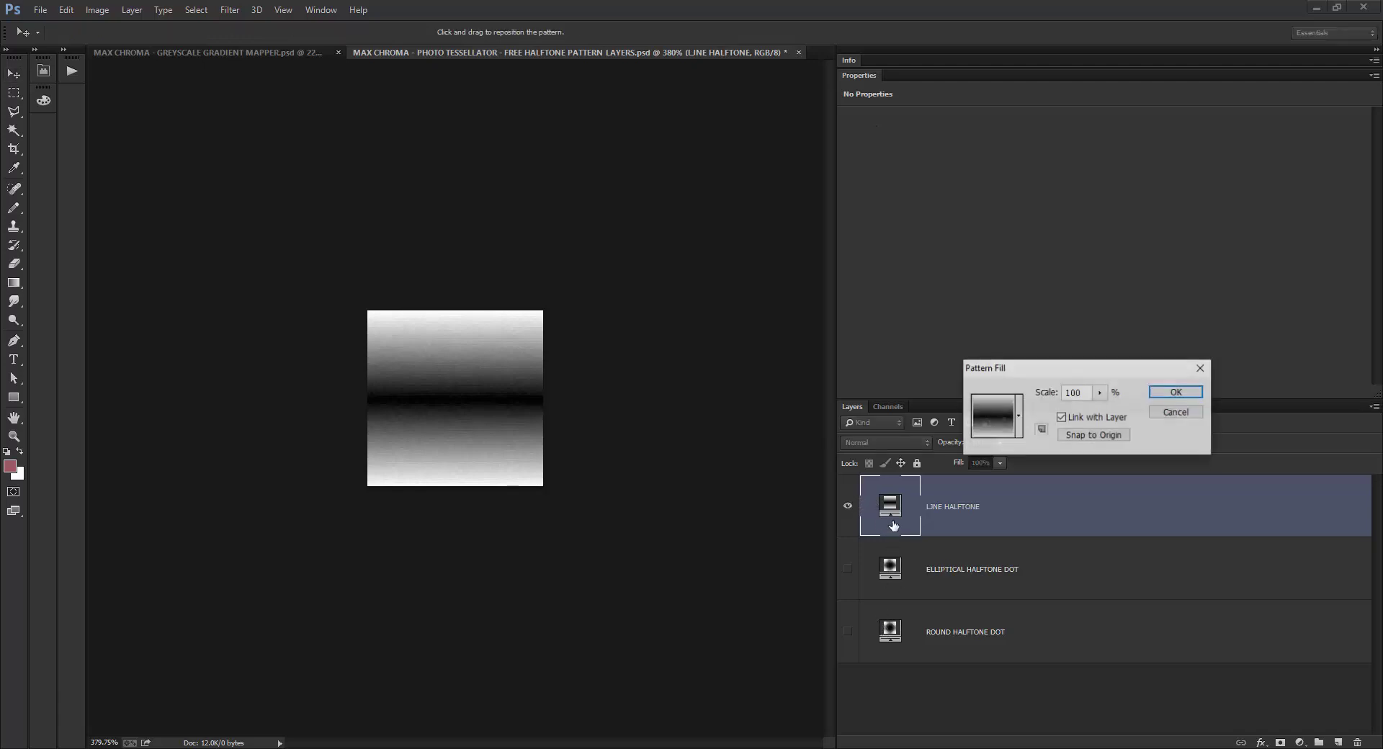
click(1018, 416)
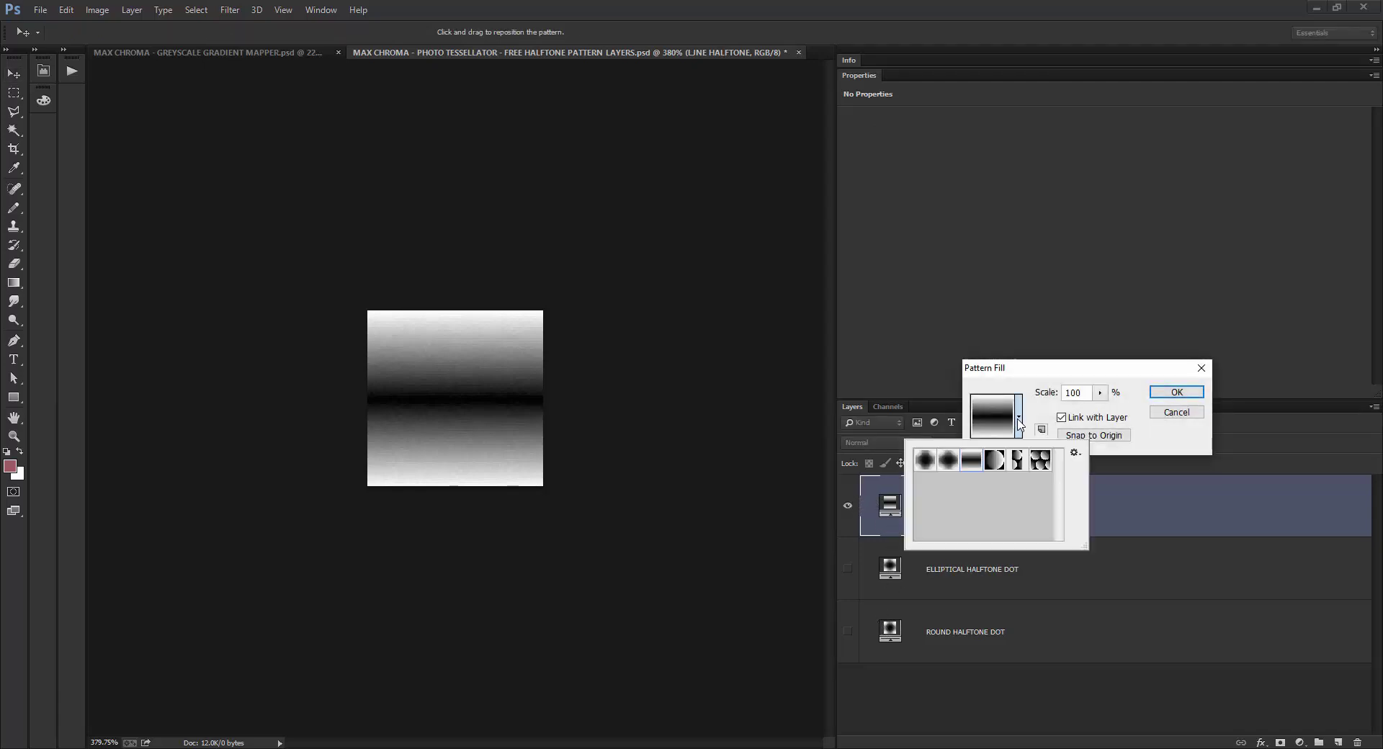
click(1181, 416)
click(1181, 416)
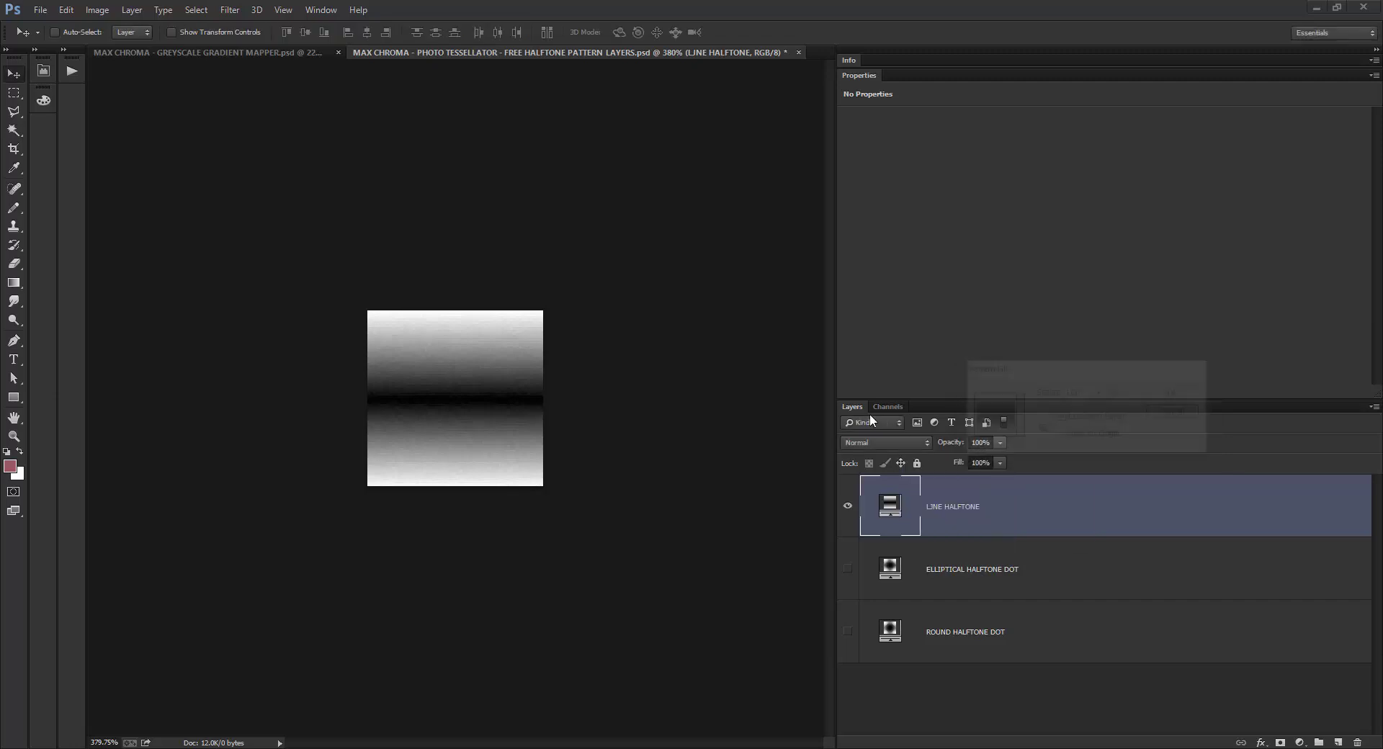
click(798, 52)
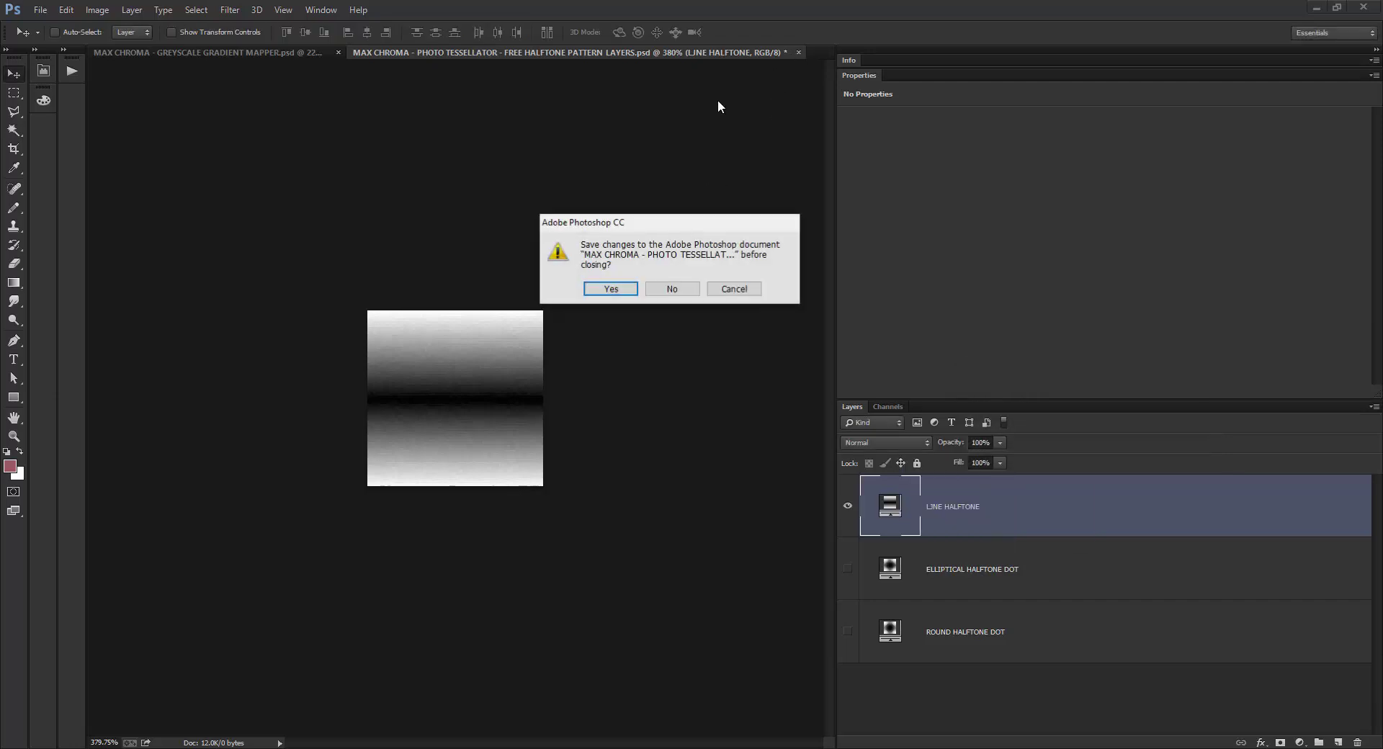
click(673, 291)
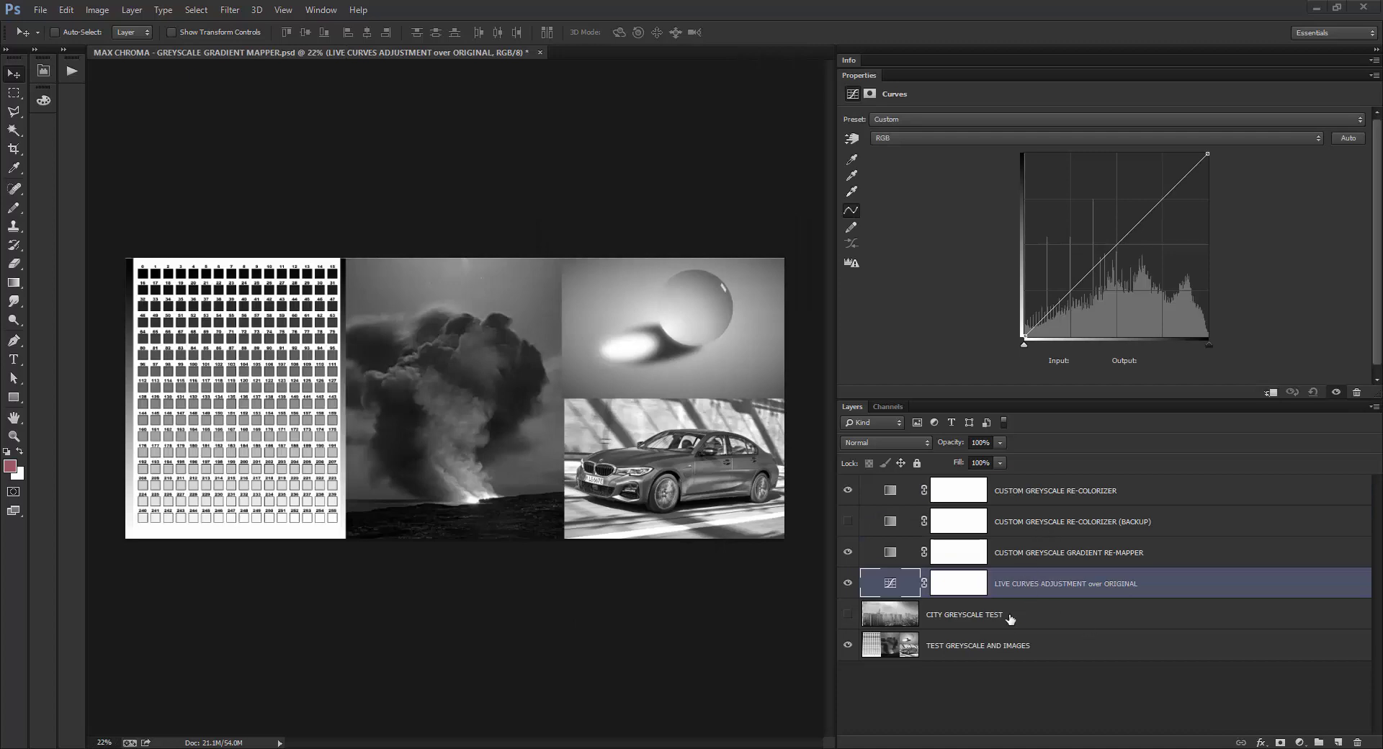
Drag the COLORIZER 300 DPI .psd from the FREE PATTERNS folder into Photoshop.
mouse_move(302, 748)
click(148, 720)
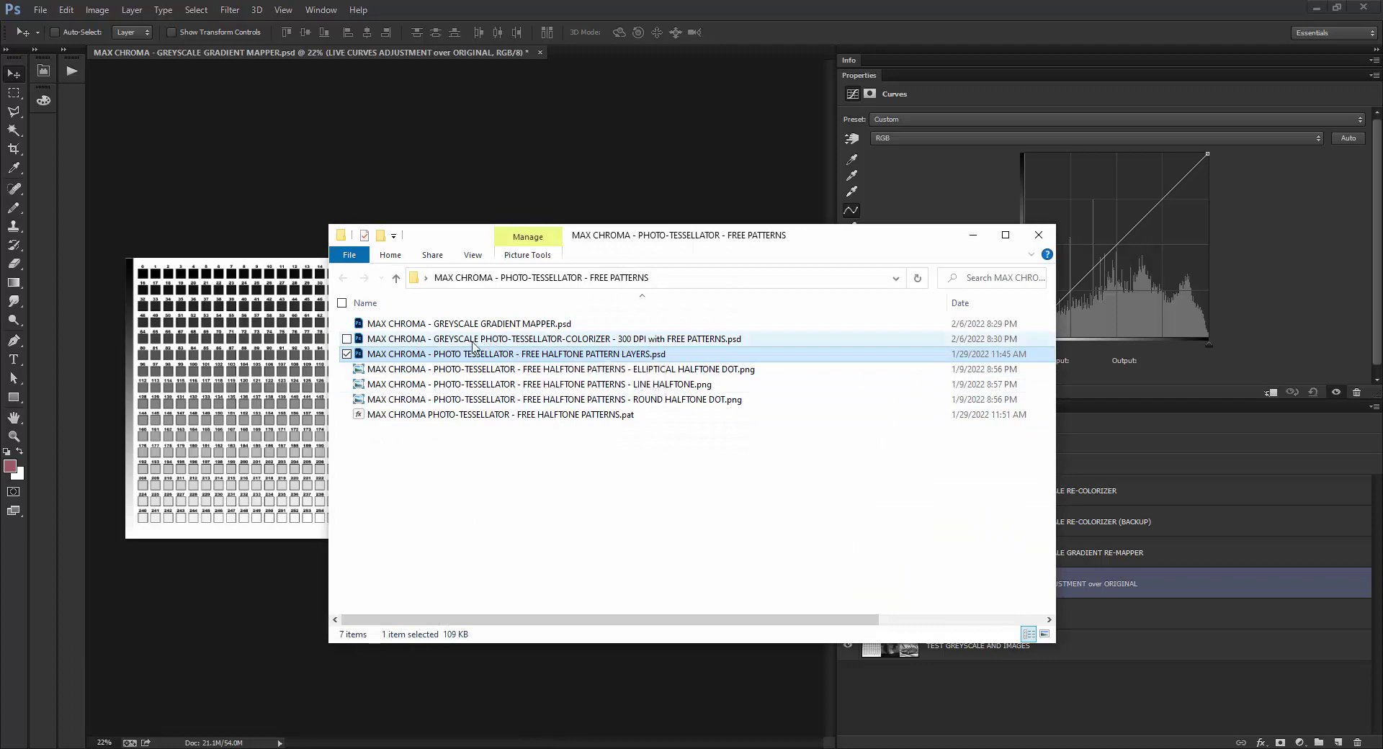
drag(460, 344, 749, 18)
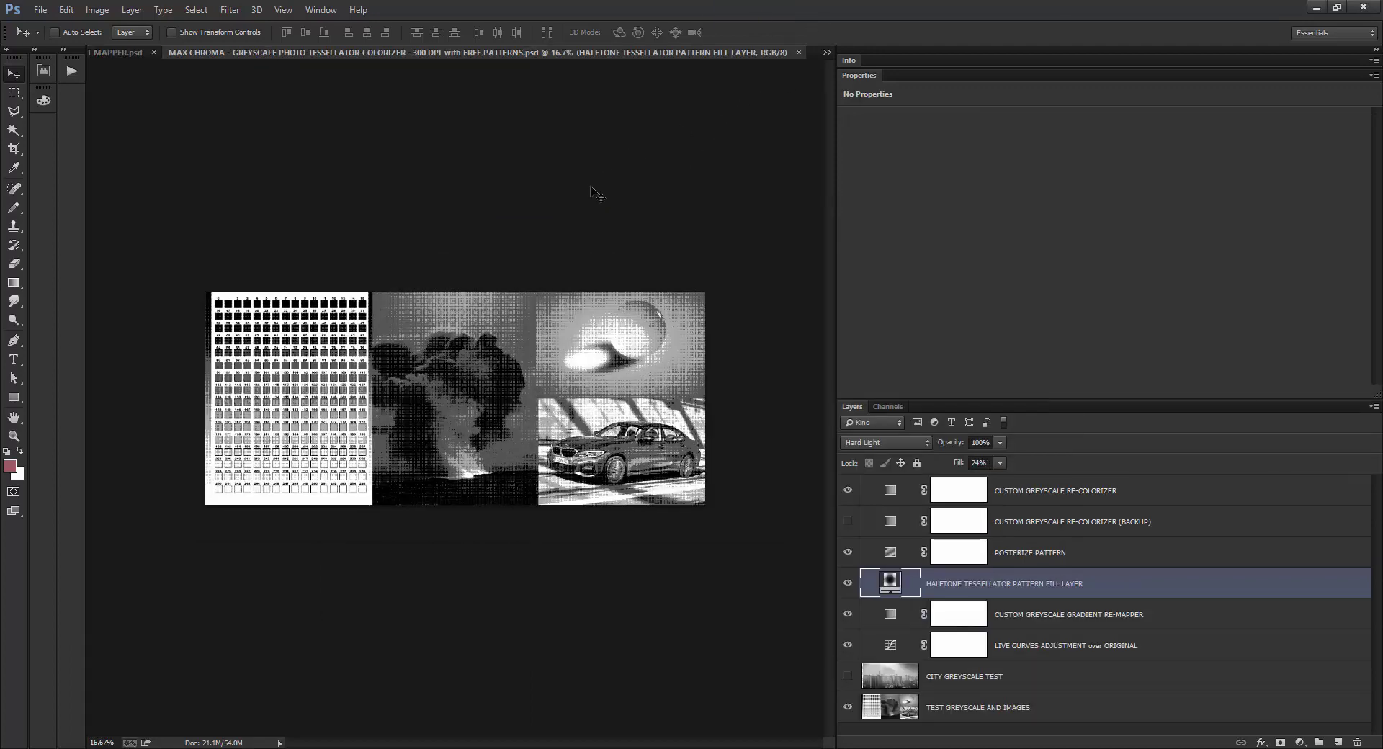
Fit the image to the window and zoom around the car and number chart.
key(ctrl+0)
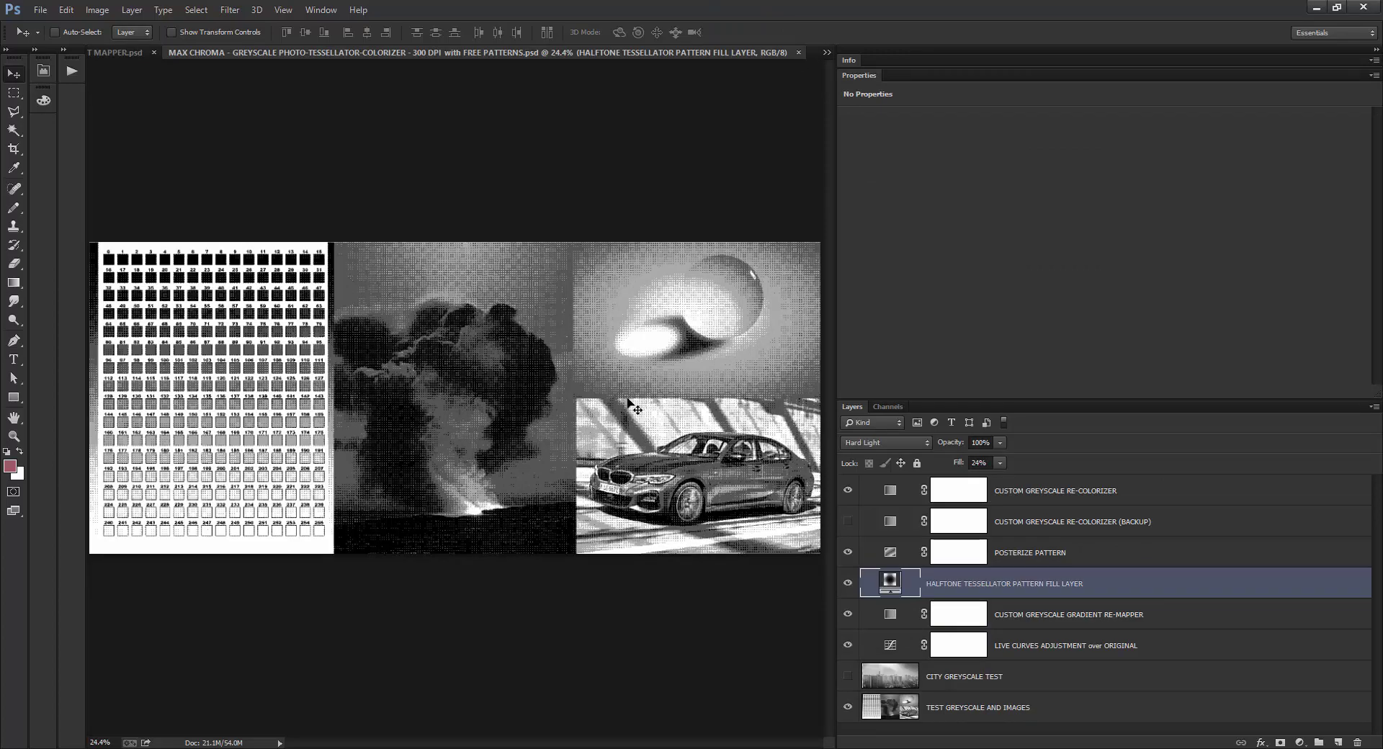
scroll(670, 403, up, 5)
scroll(663, 433, down, 3)
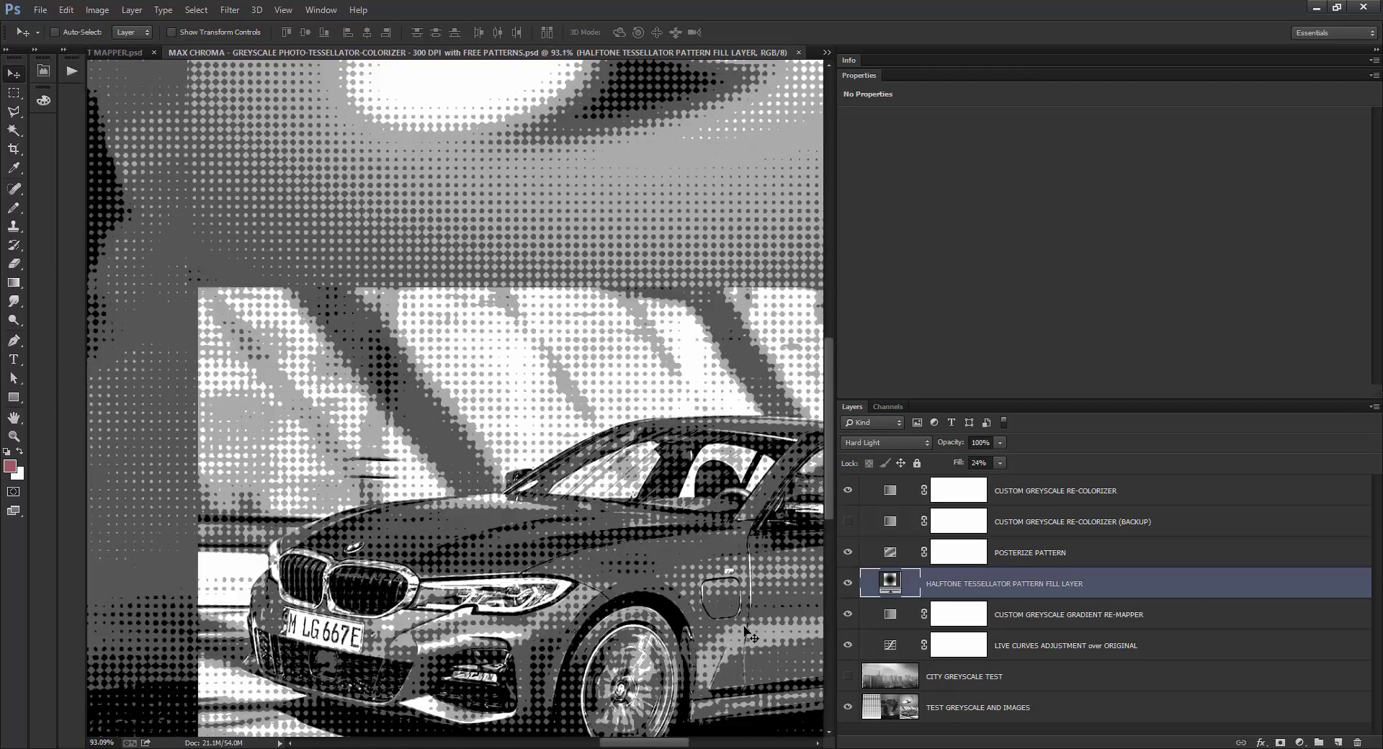
scroll(720, 541, up, 2)
scroll(738, 594, down, 5)
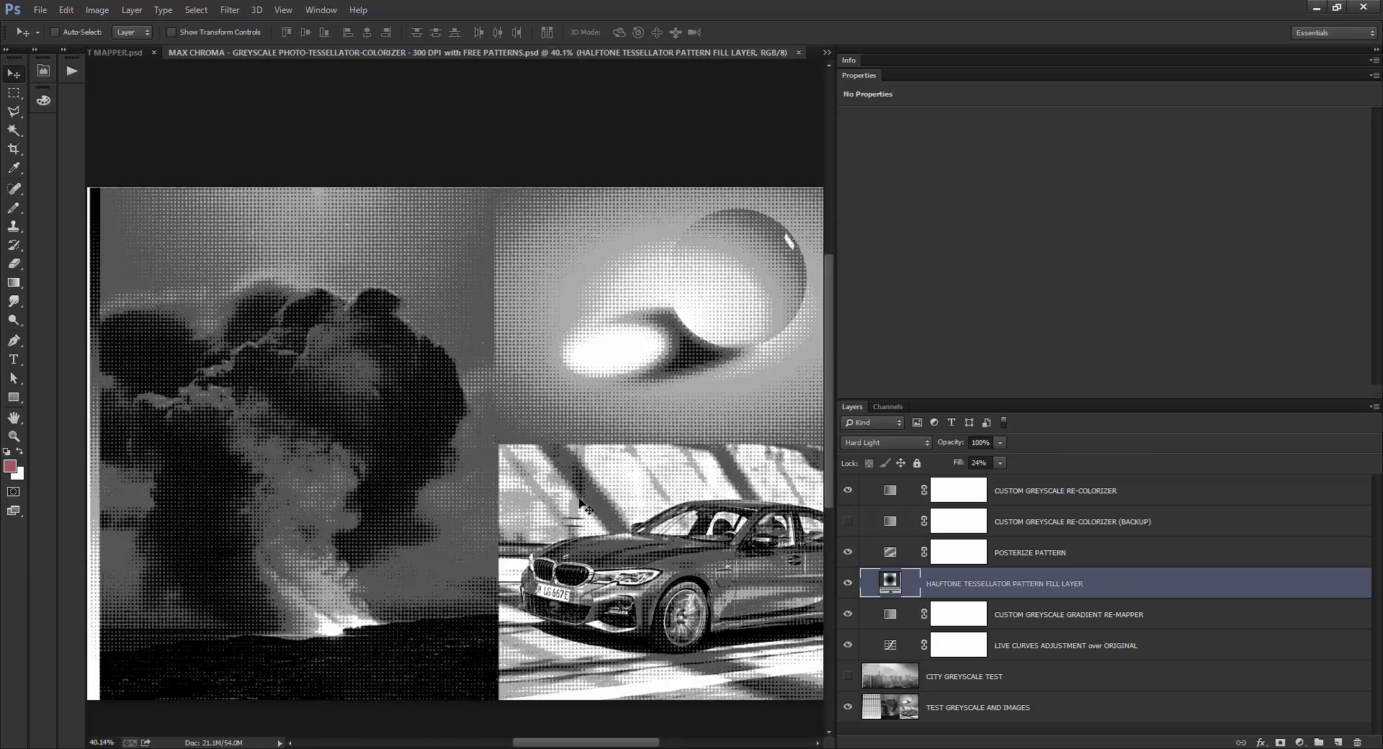
scroll(200, 432, left, 3)
scroll(201, 432, up, 4)
scroll(171, 364, up, 1)
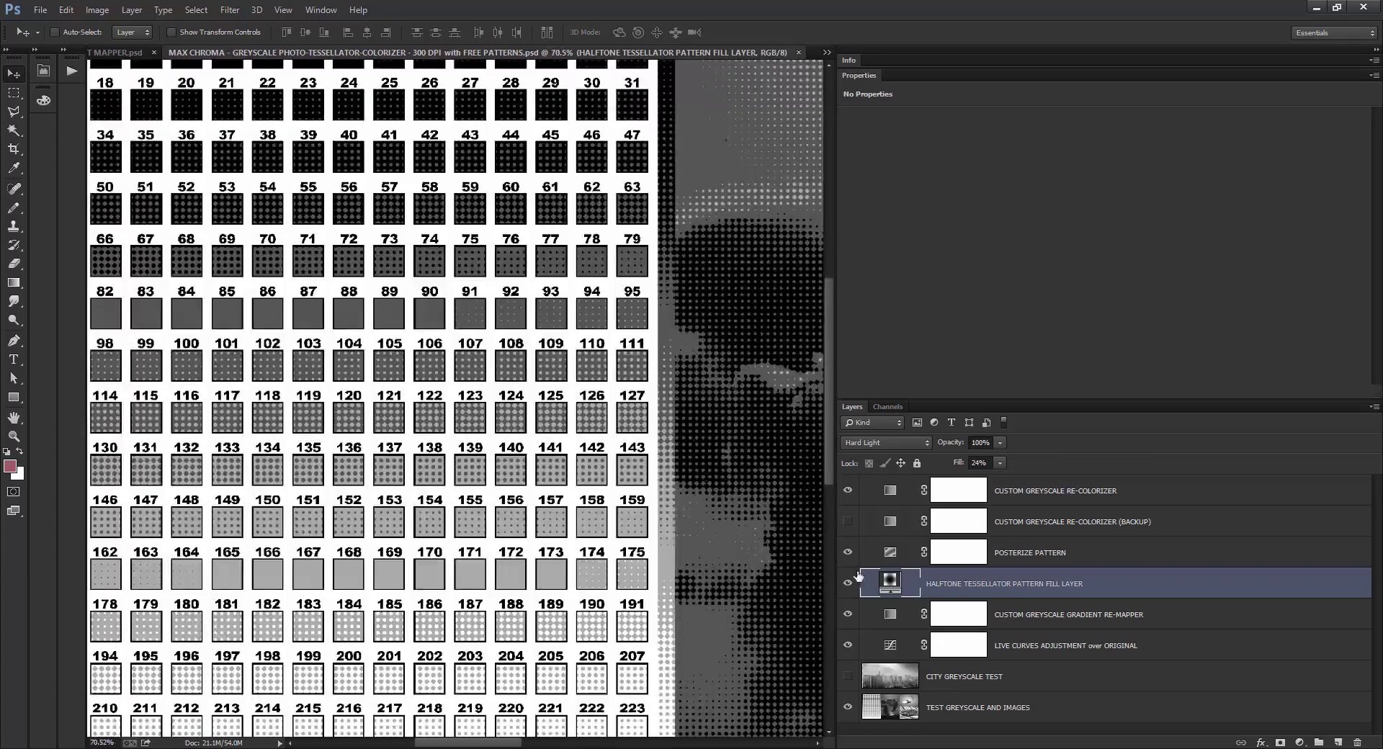
Click through the CITY GREYSCALE TEST and pattern fill layers, then select the CUSTOM GREYSCALE RE-COLORIZER.
click(1056, 677)
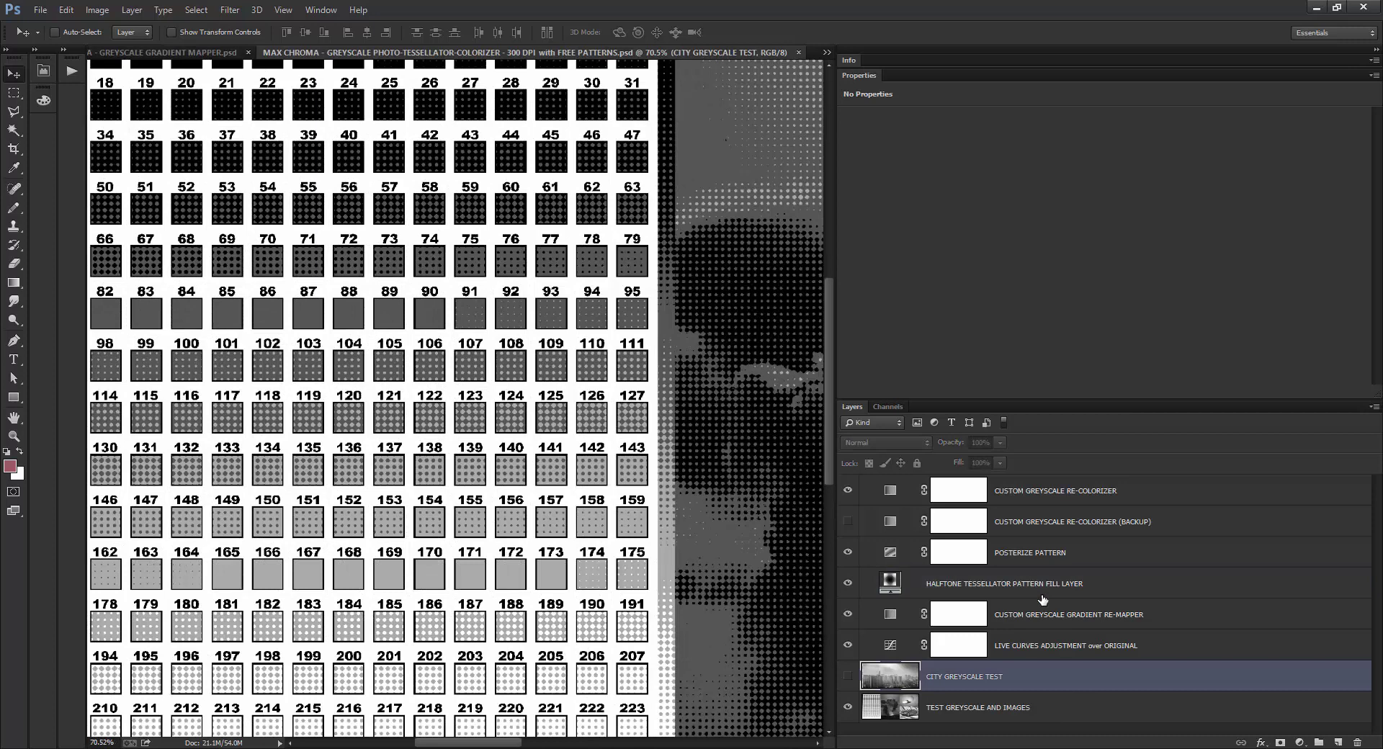
click(901, 577)
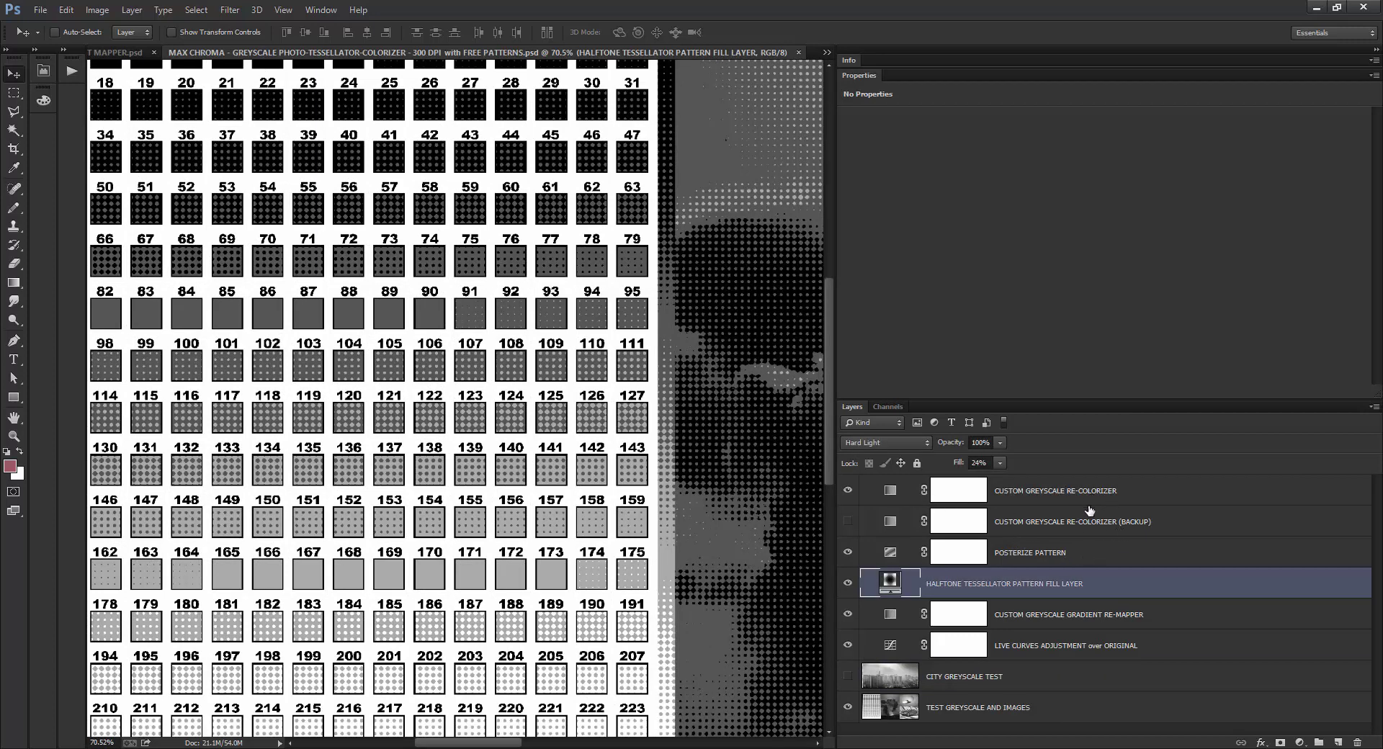
click(933, 496)
Hide the re-colorizer, gradient re-mapper, curves and posterize adjustments, selecting the pattern fill layer.
click(848, 491)
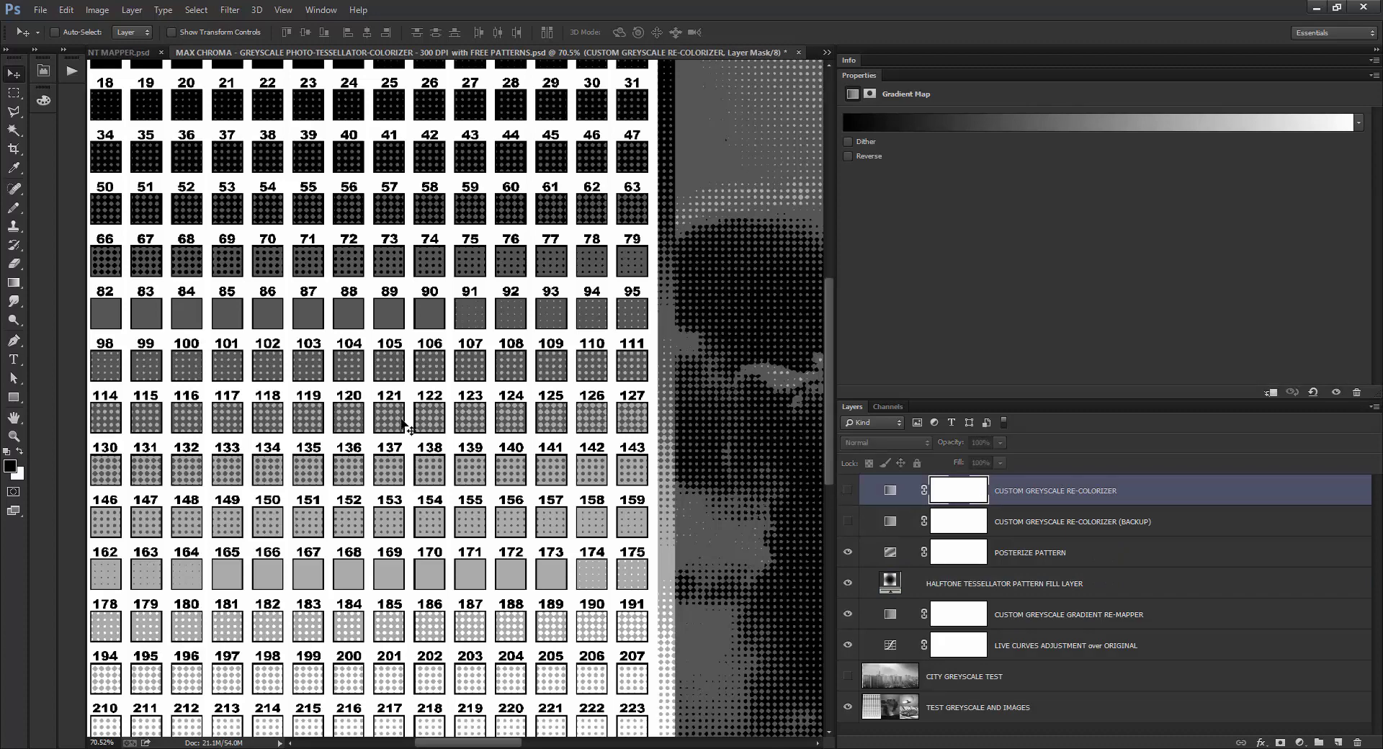
scroll(393, 436, down, 3)
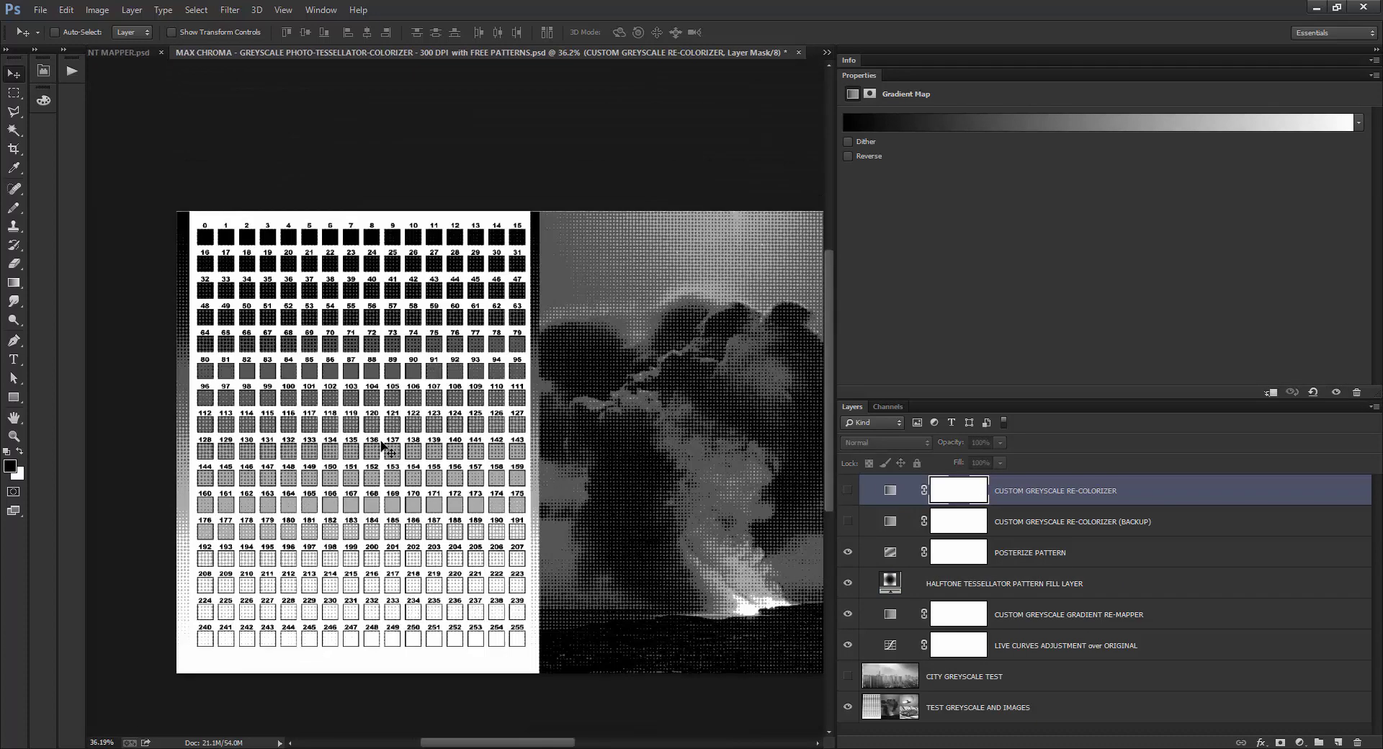
click(1039, 612)
click(847, 614)
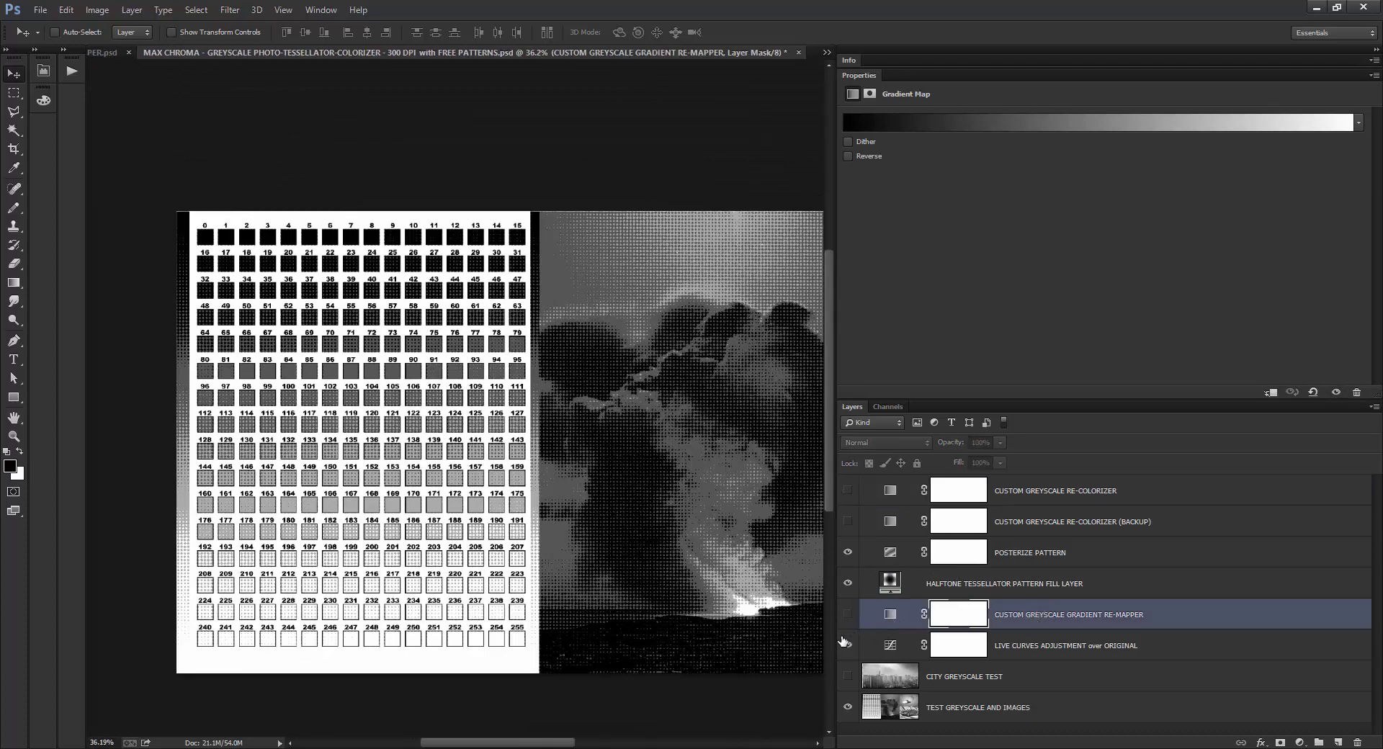
click(847, 644)
click(892, 644)
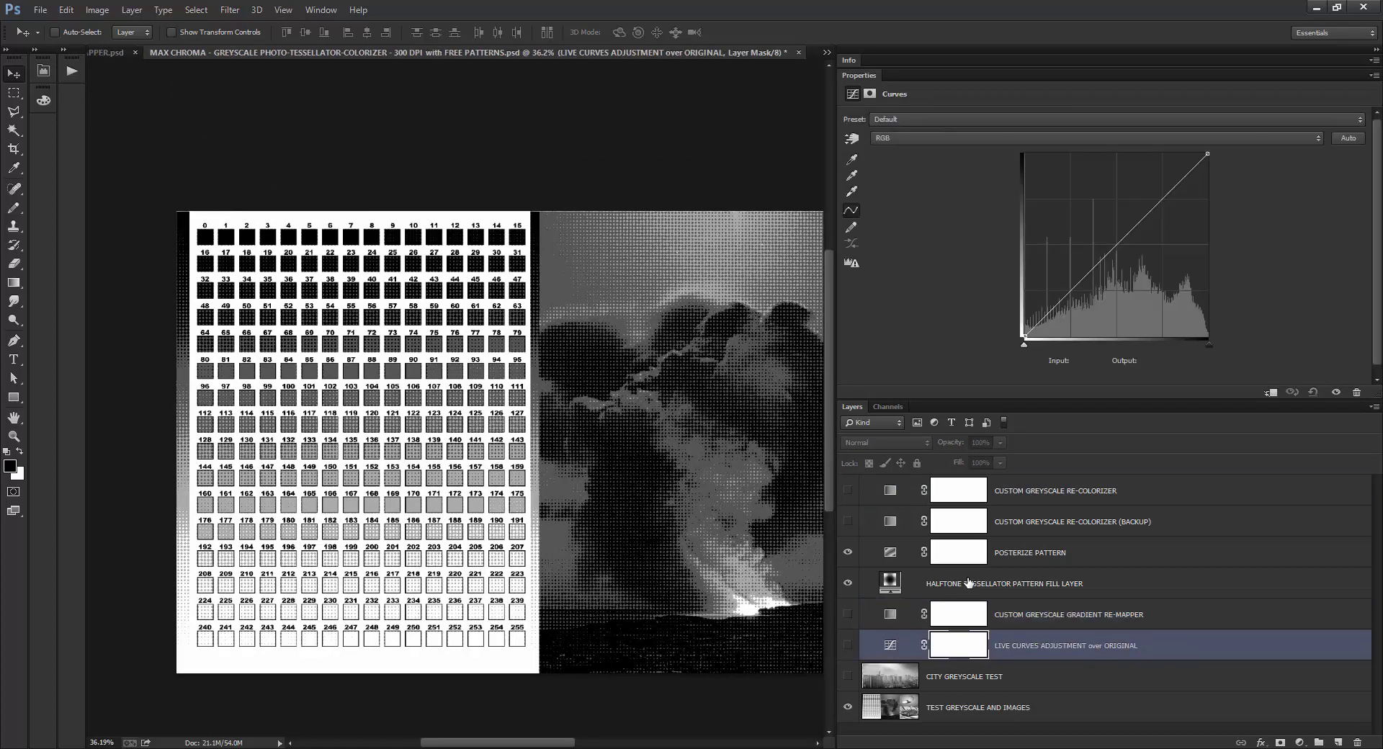
click(864, 583)
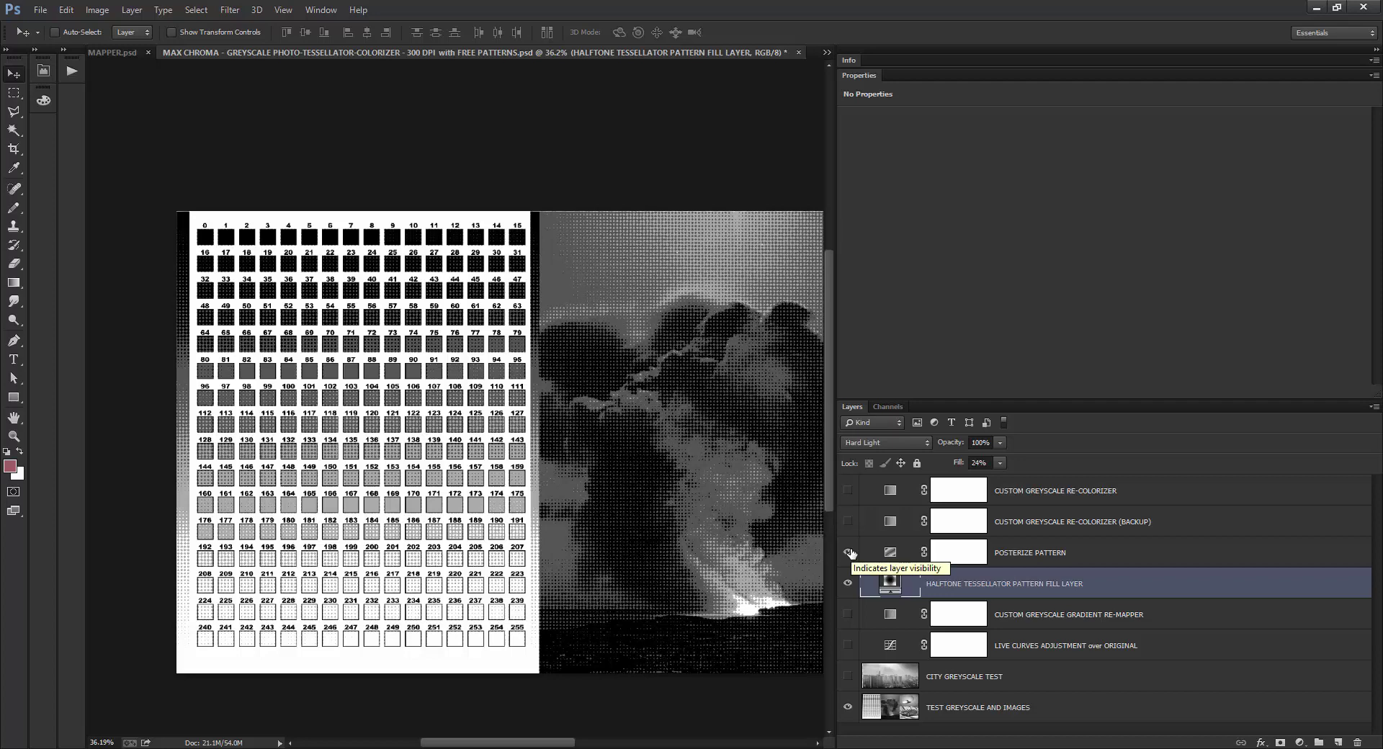
click(848, 552)
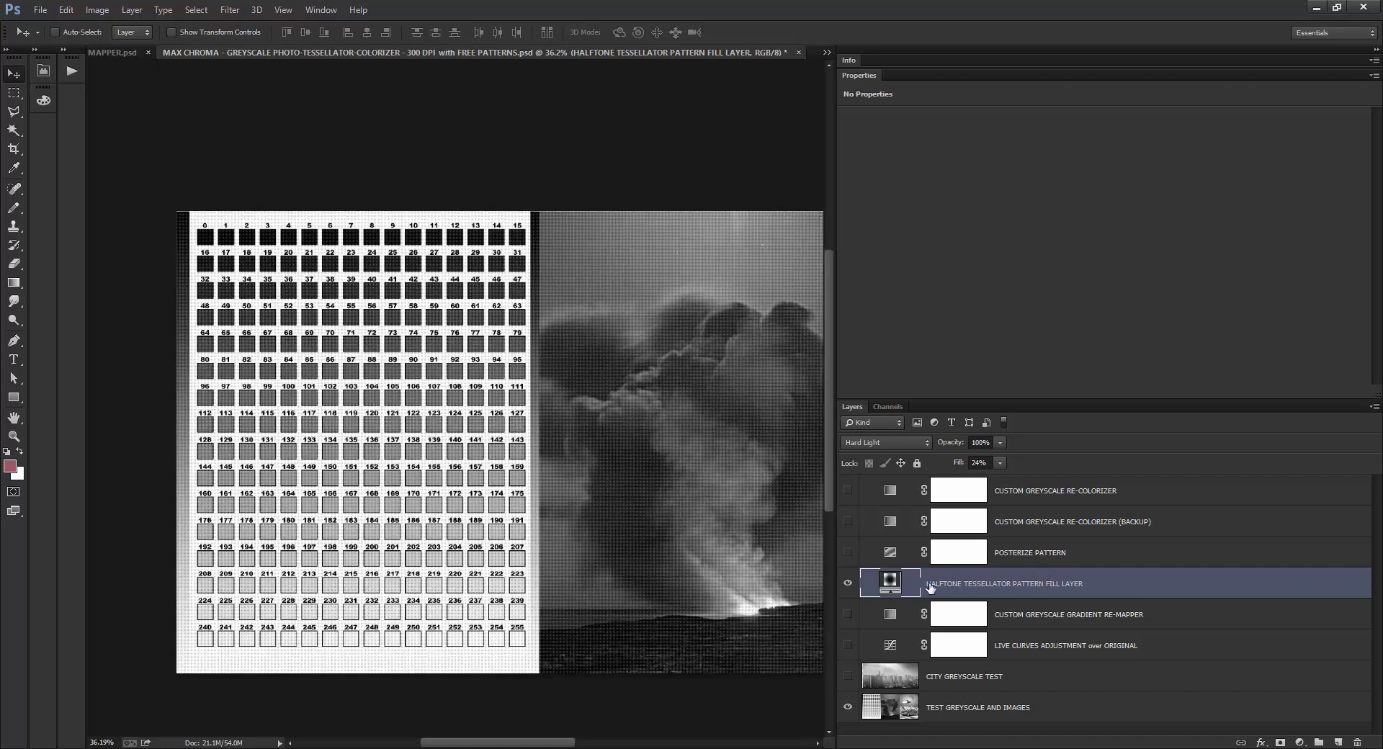
Set the pattern fill layer to Normal blending with 100% Fill.
scroll(485, 524, up, 3)
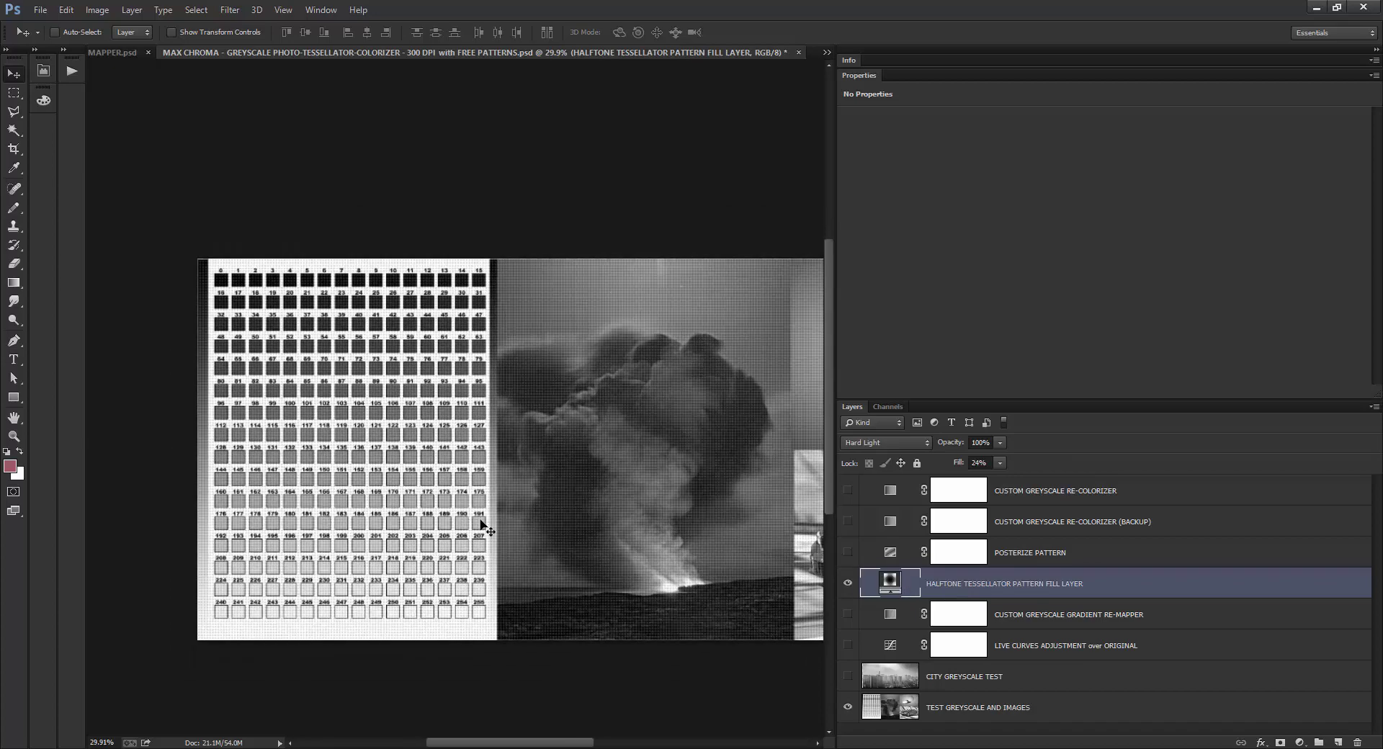
scroll(298, 472, up, 4)
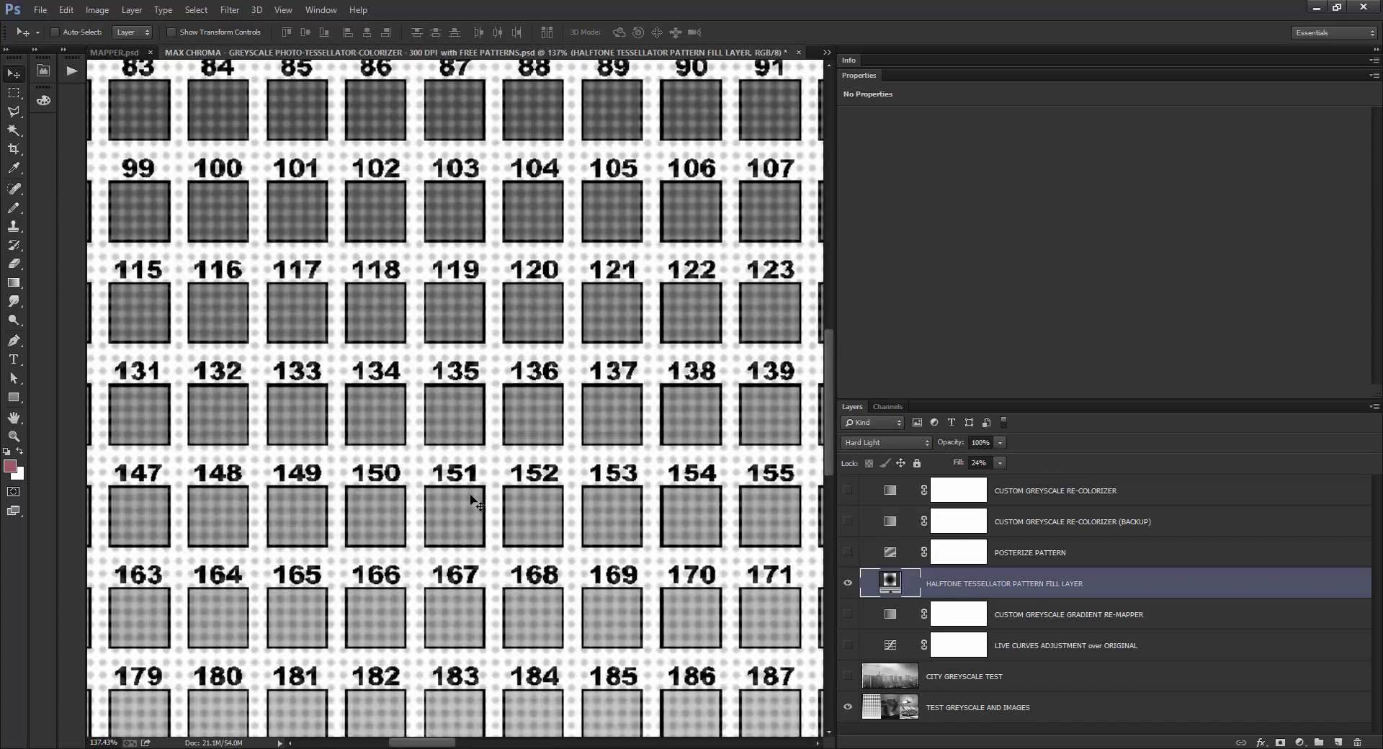
scroll(468, 494, down, 2)
scroll(398, 497, down, 1)
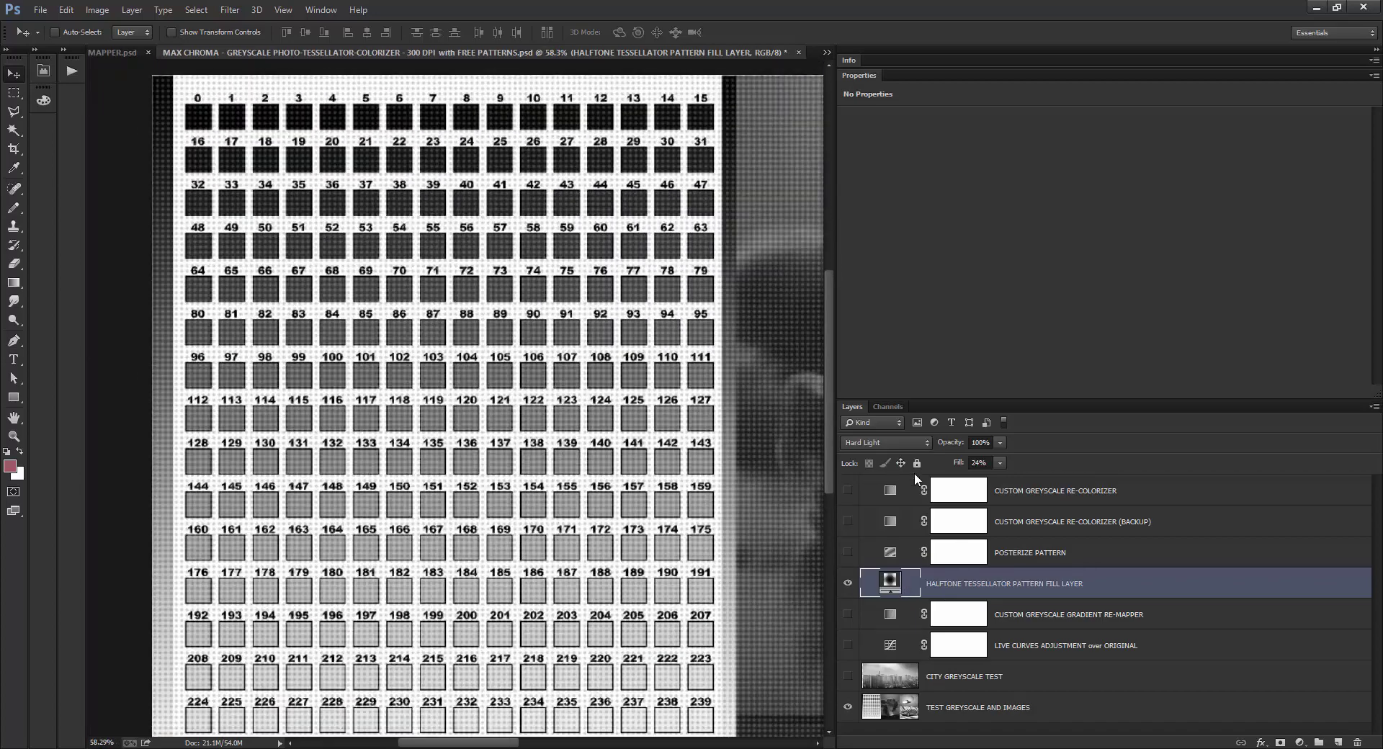
click(874, 444)
click(855, 69)
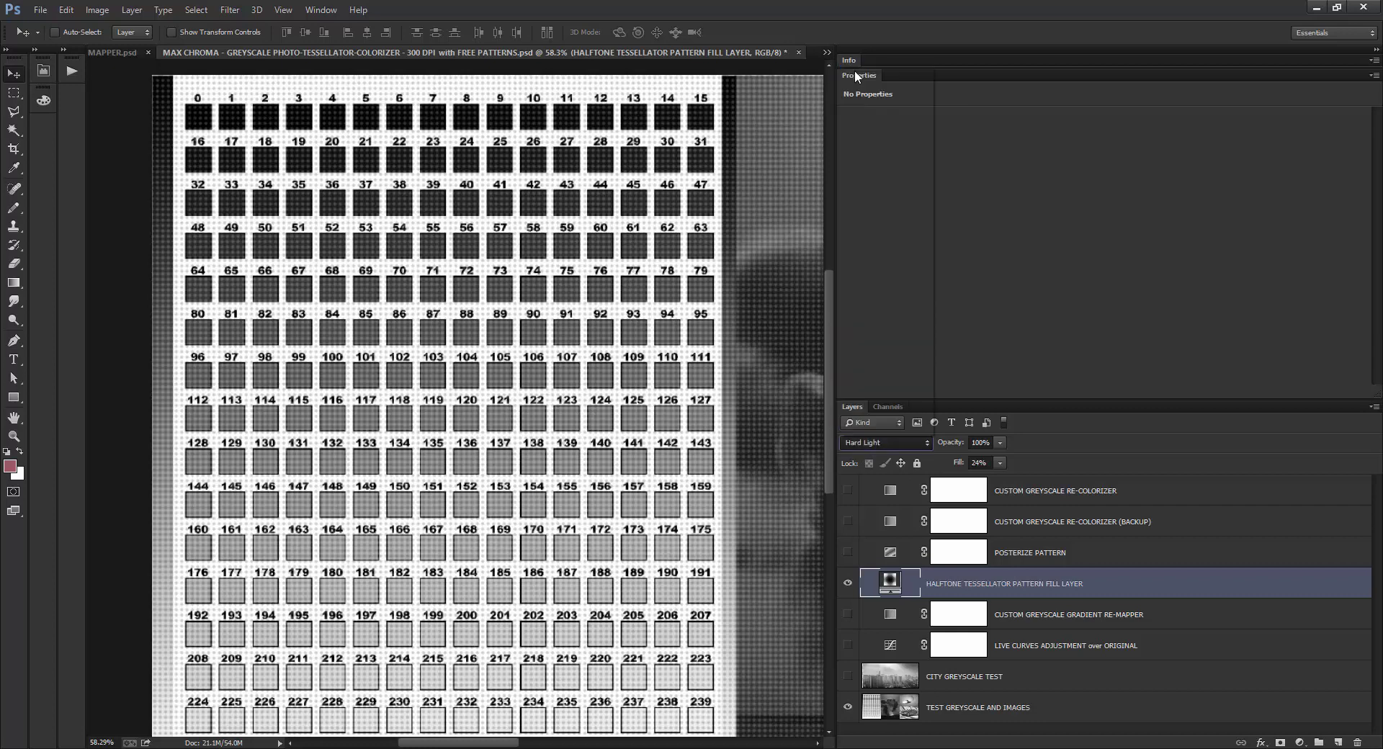
click(1000, 461)
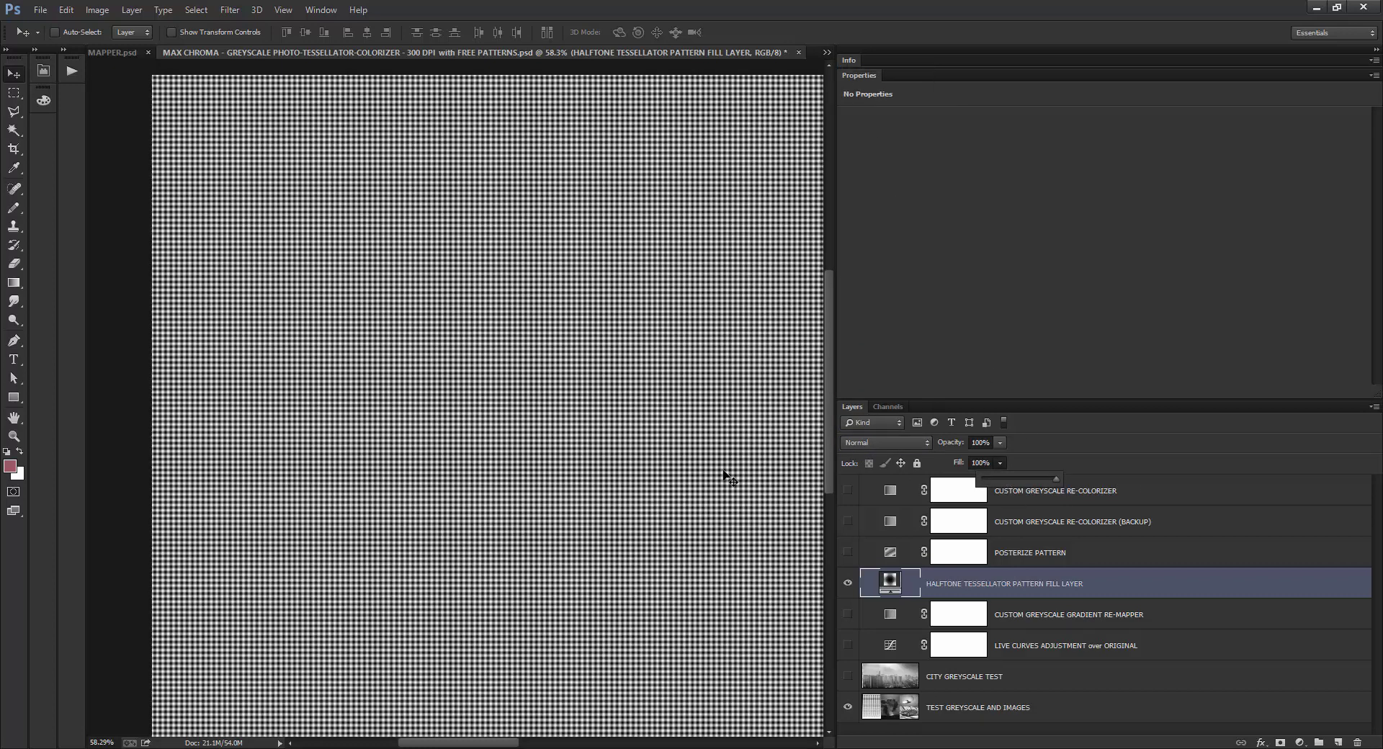
click(725, 478)
Keep the first halftone dot pattern and set the pattern scale to 100.
double_click(890, 585)
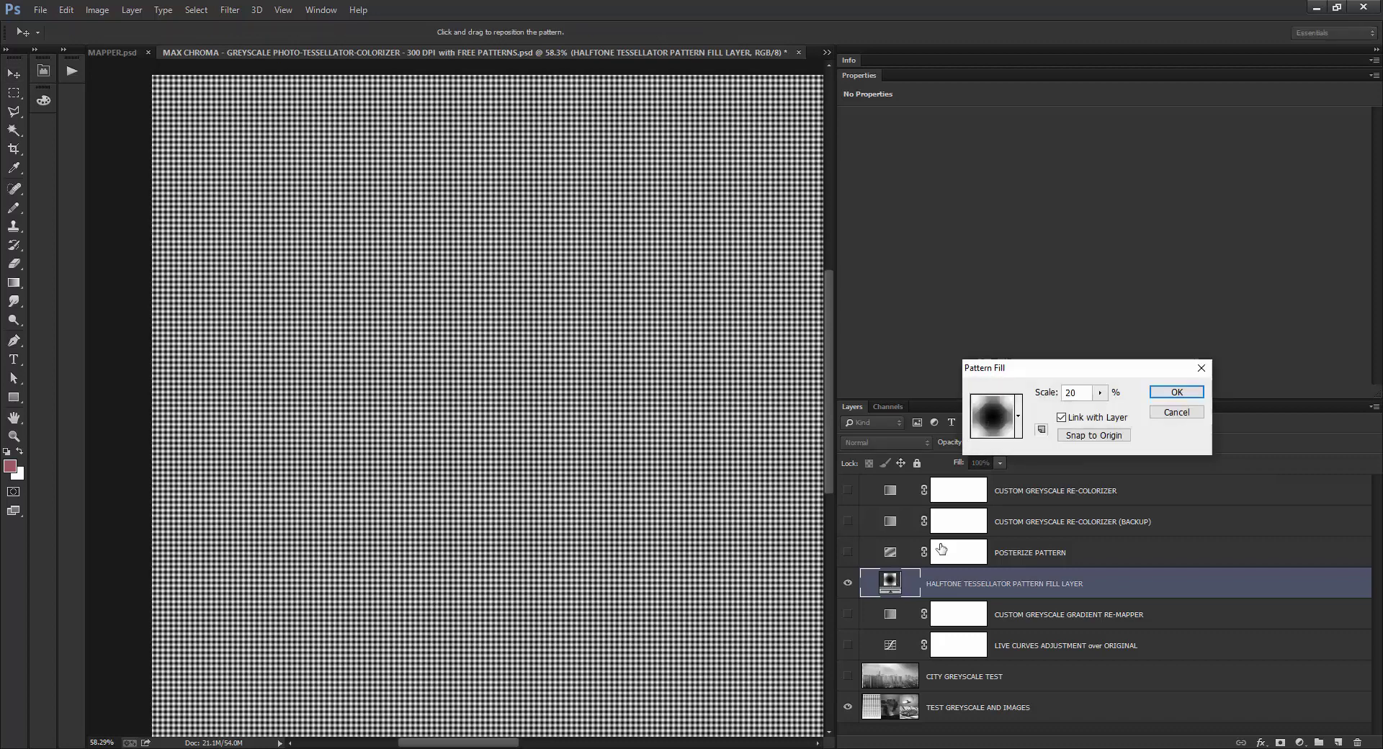
click(1018, 417)
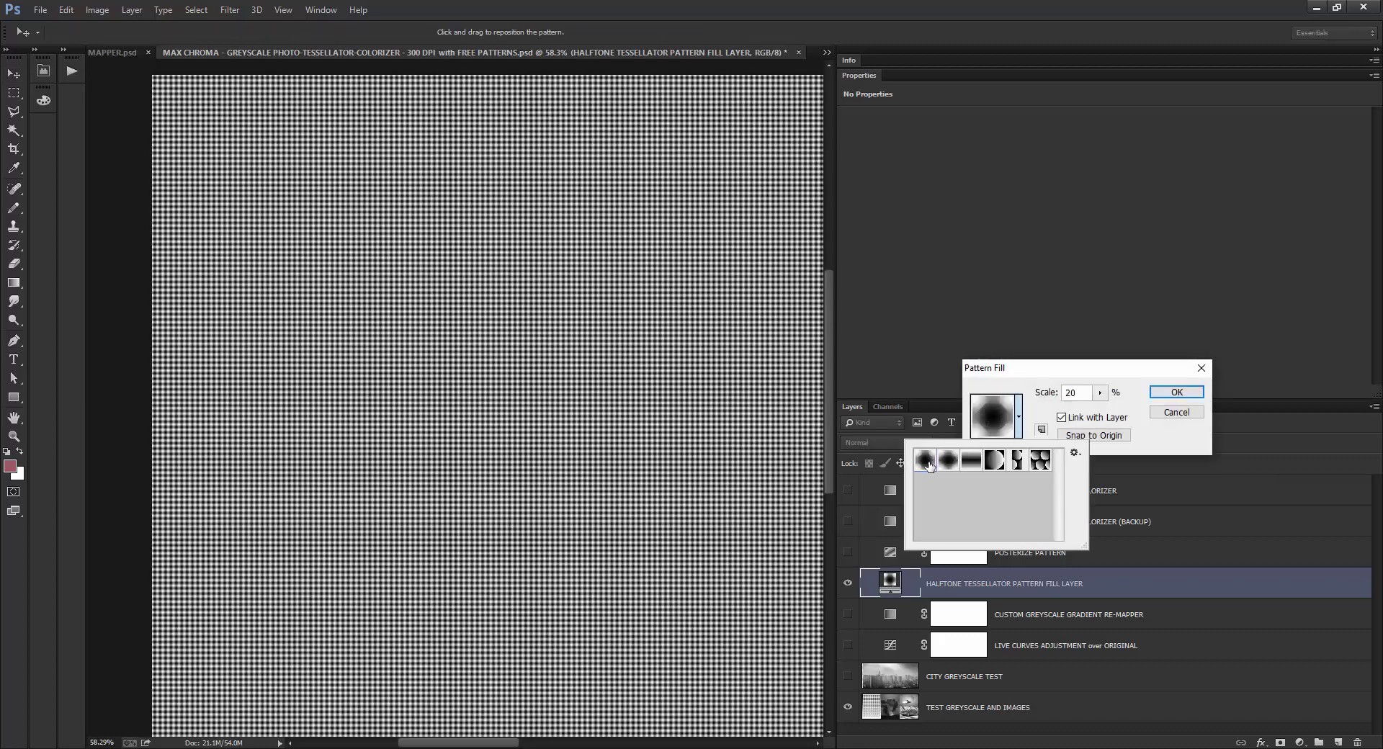
double_click(928, 464)
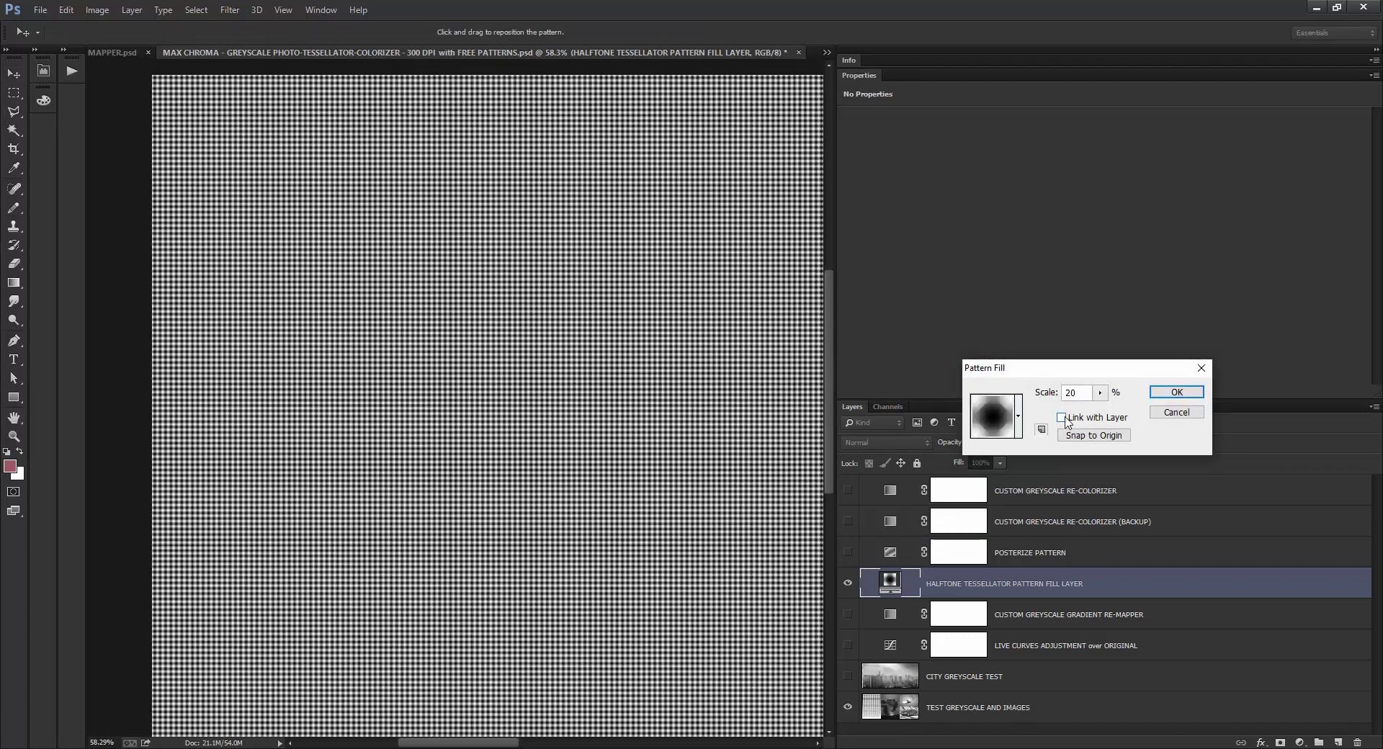
key(BackSpace)
key(BackSpace)
text(100)
click(1177, 394)
scroll(533, 333, down, 5)
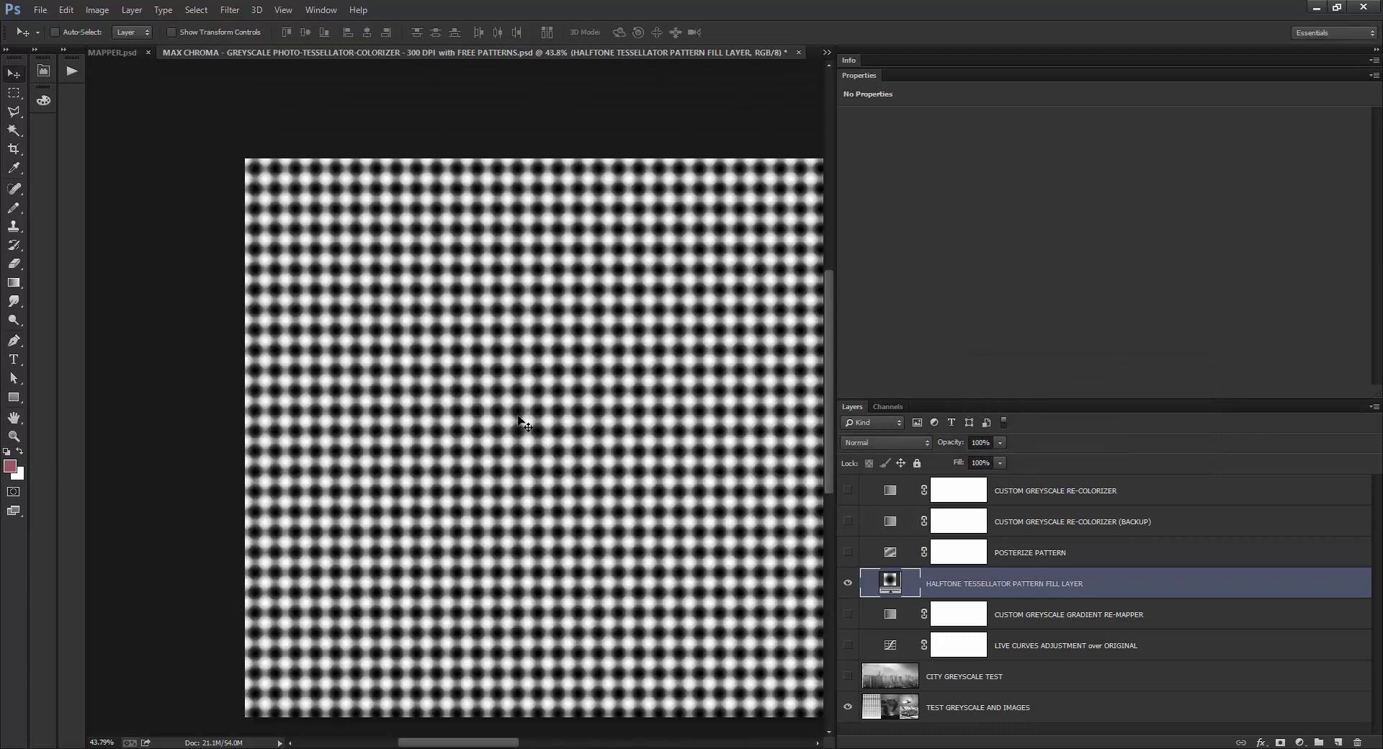
scroll(197, 268, up, 13)
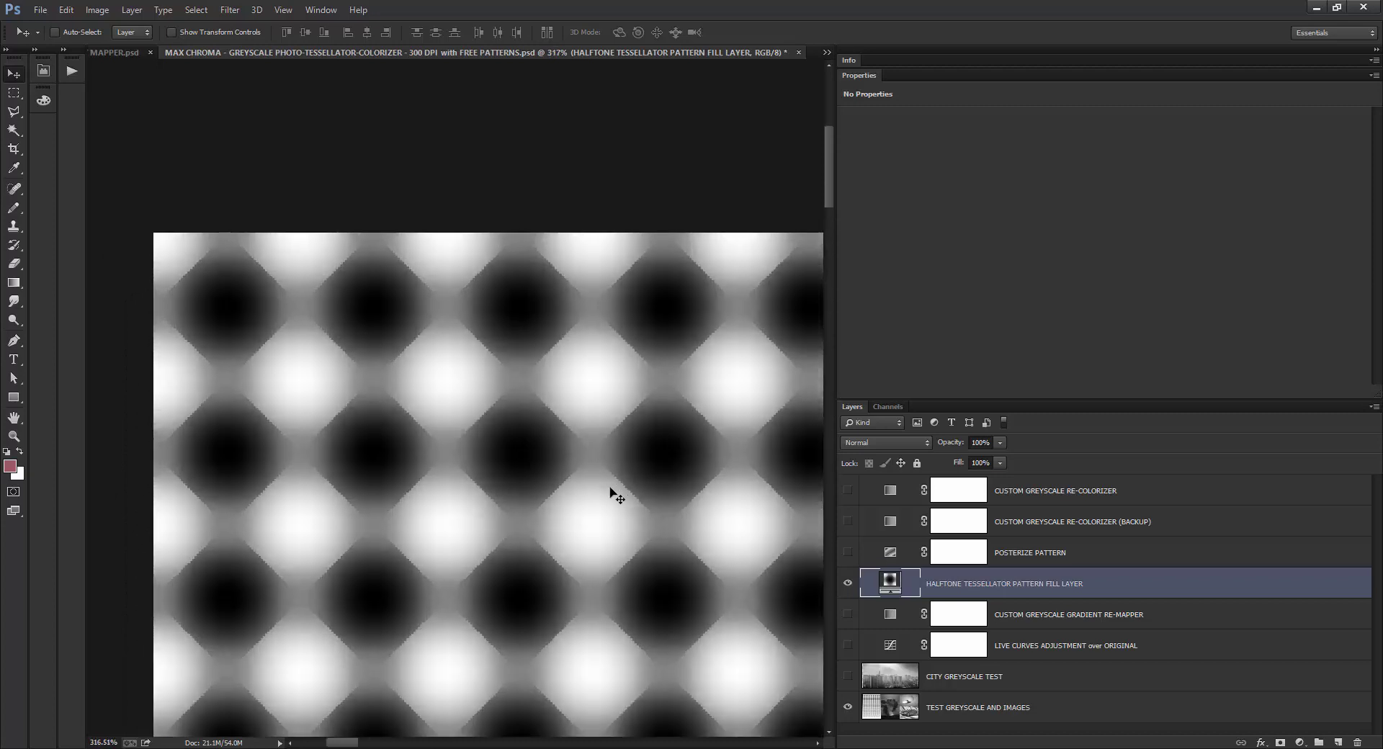
scroll(216, 389, down, 8)
scroll(216, 395, down, 4)
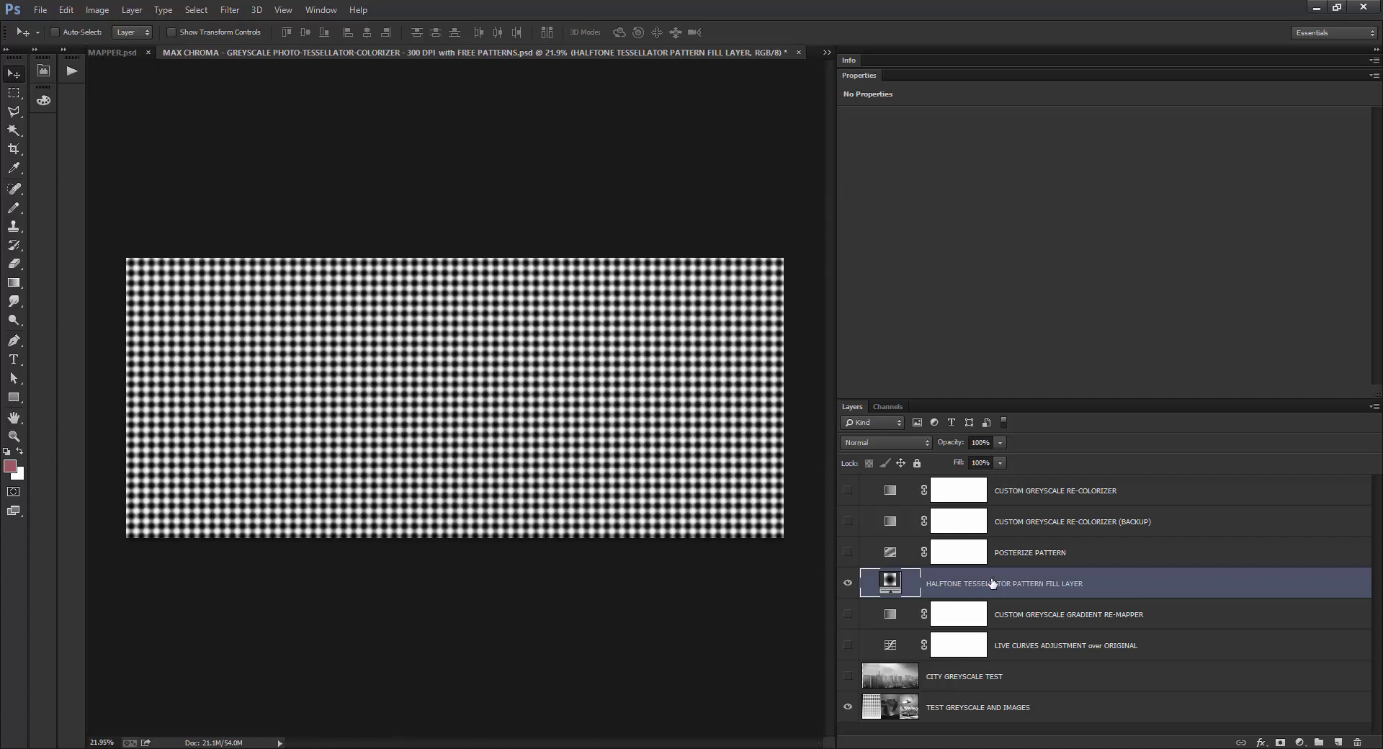
Try Hard Mix blending on the pattern fill layer, then return it to Normal.
click(874, 442)
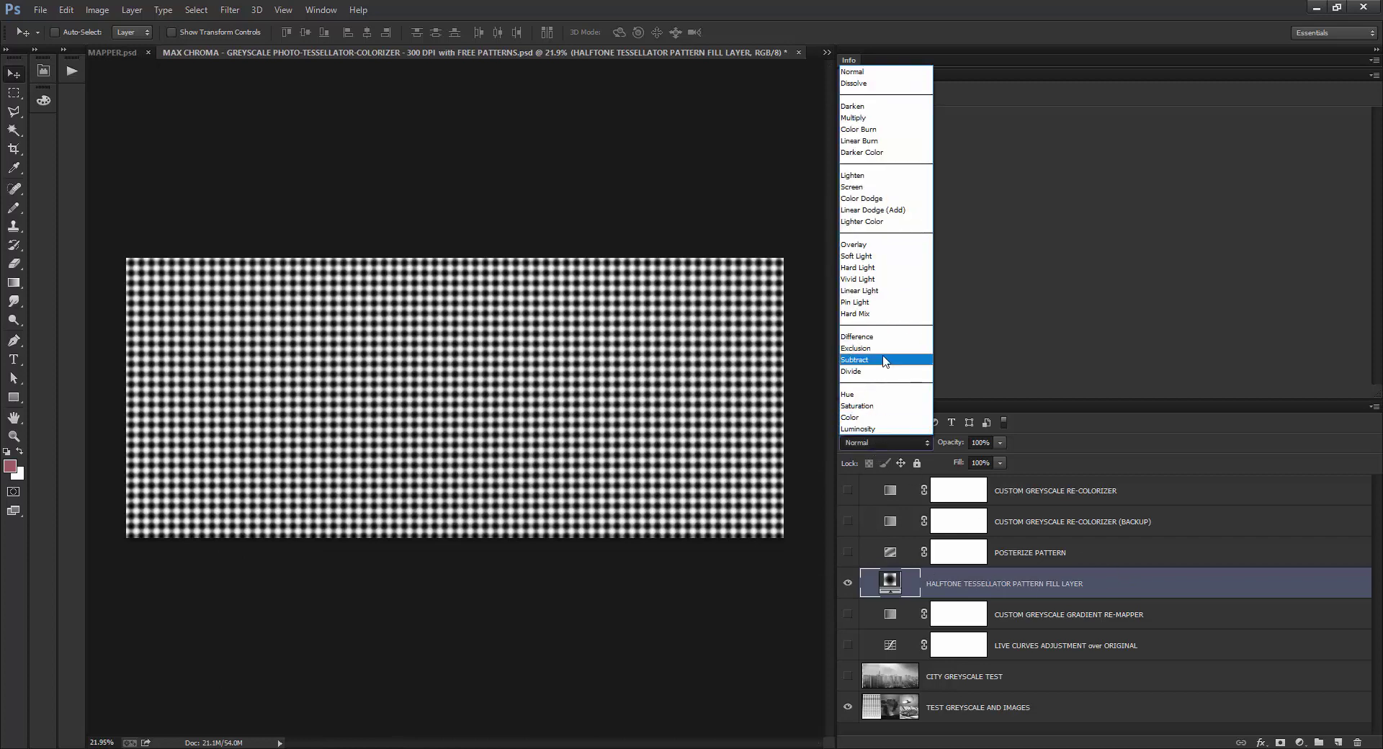
click(873, 314)
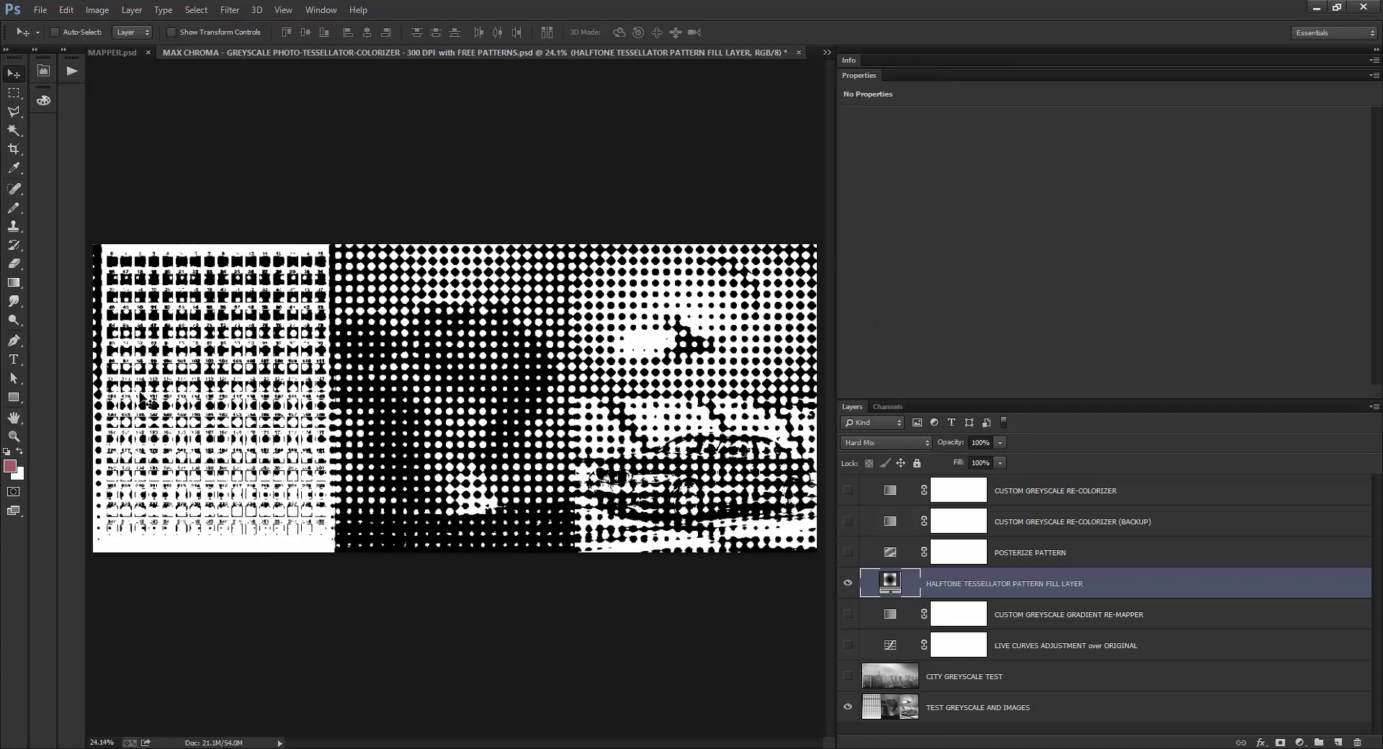
scroll(491, 394, up, 5)
scroll(479, 418, down, 3)
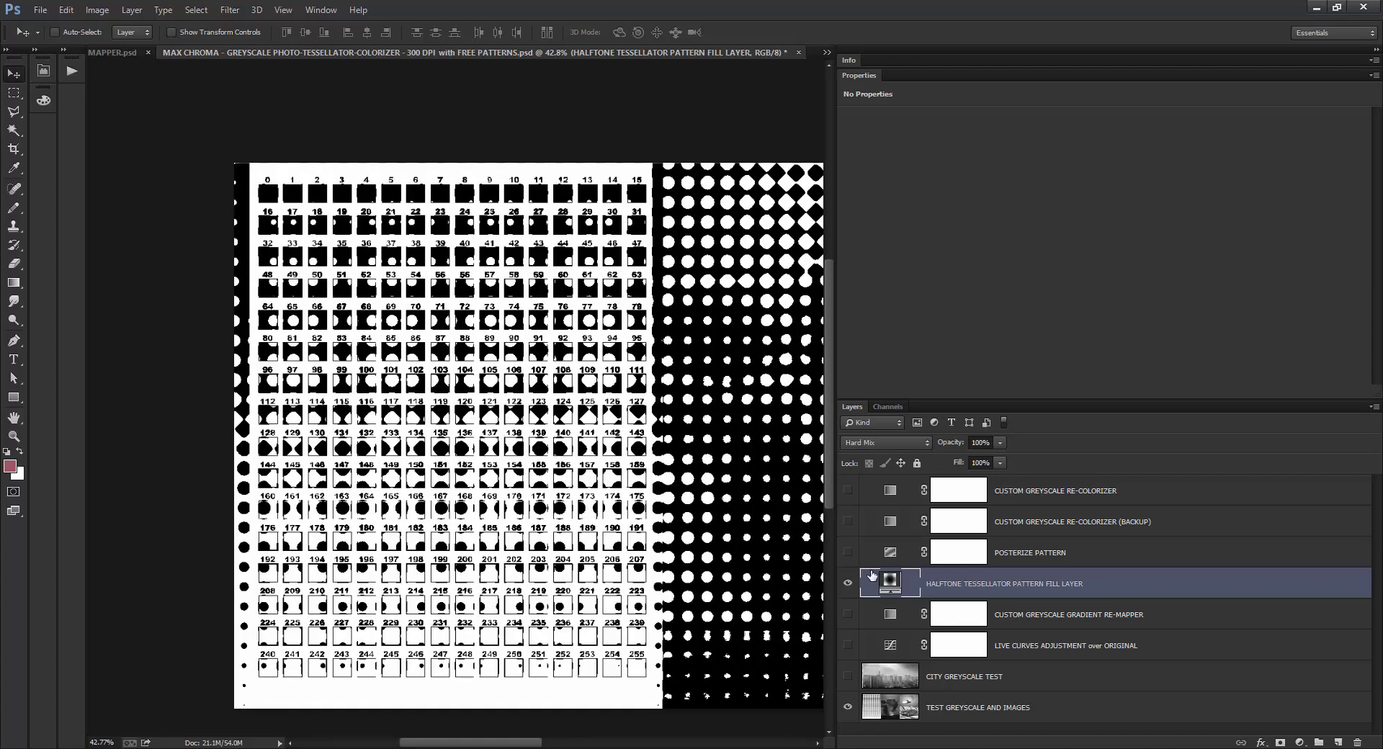
click(891, 444)
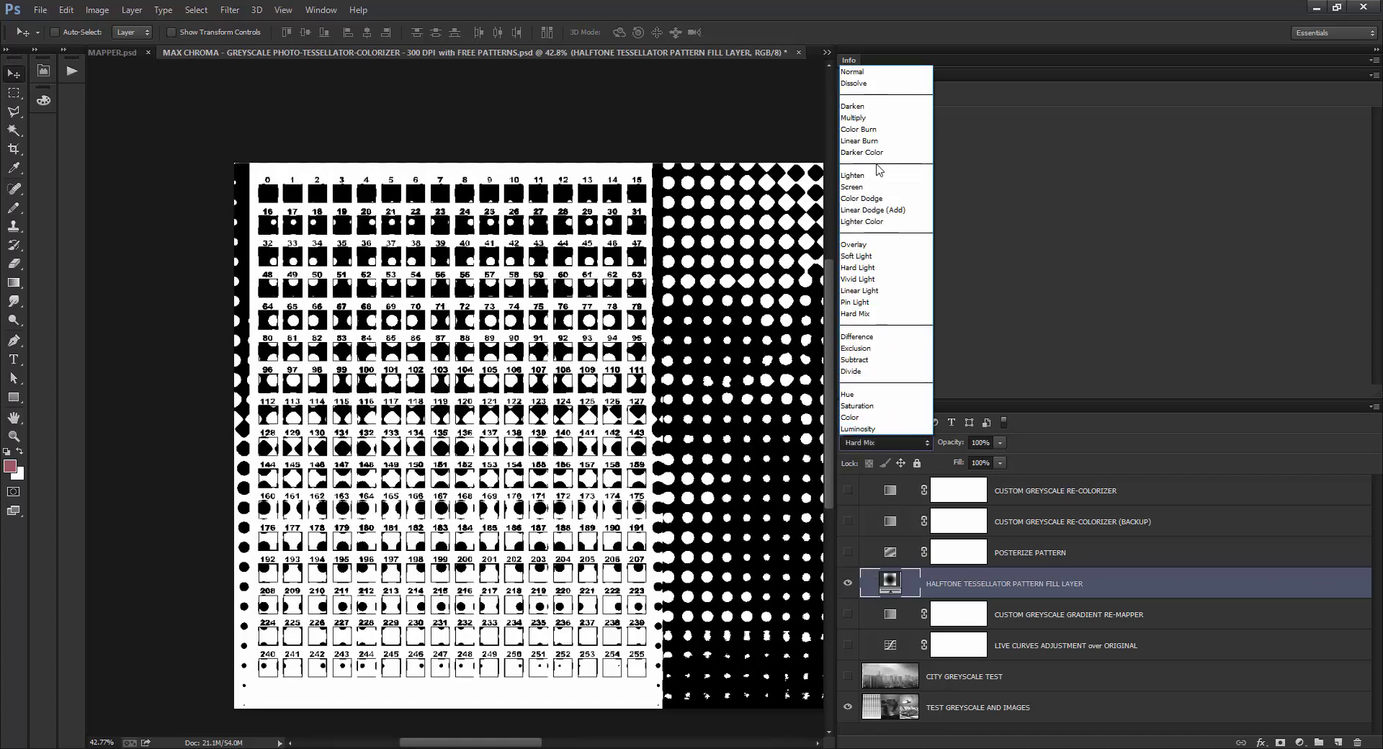
click(864, 63)
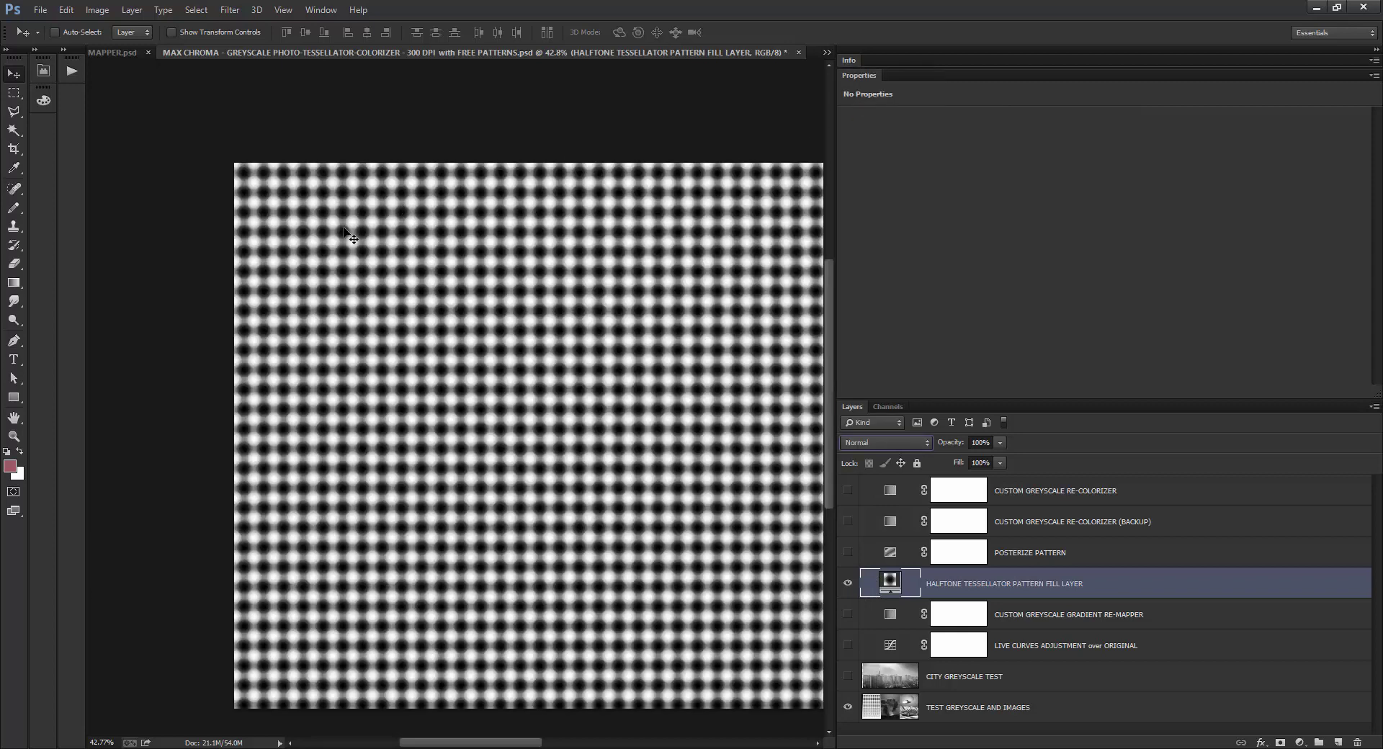
scroll(276, 173, up, 2)
scroll(276, 173, up, 10)
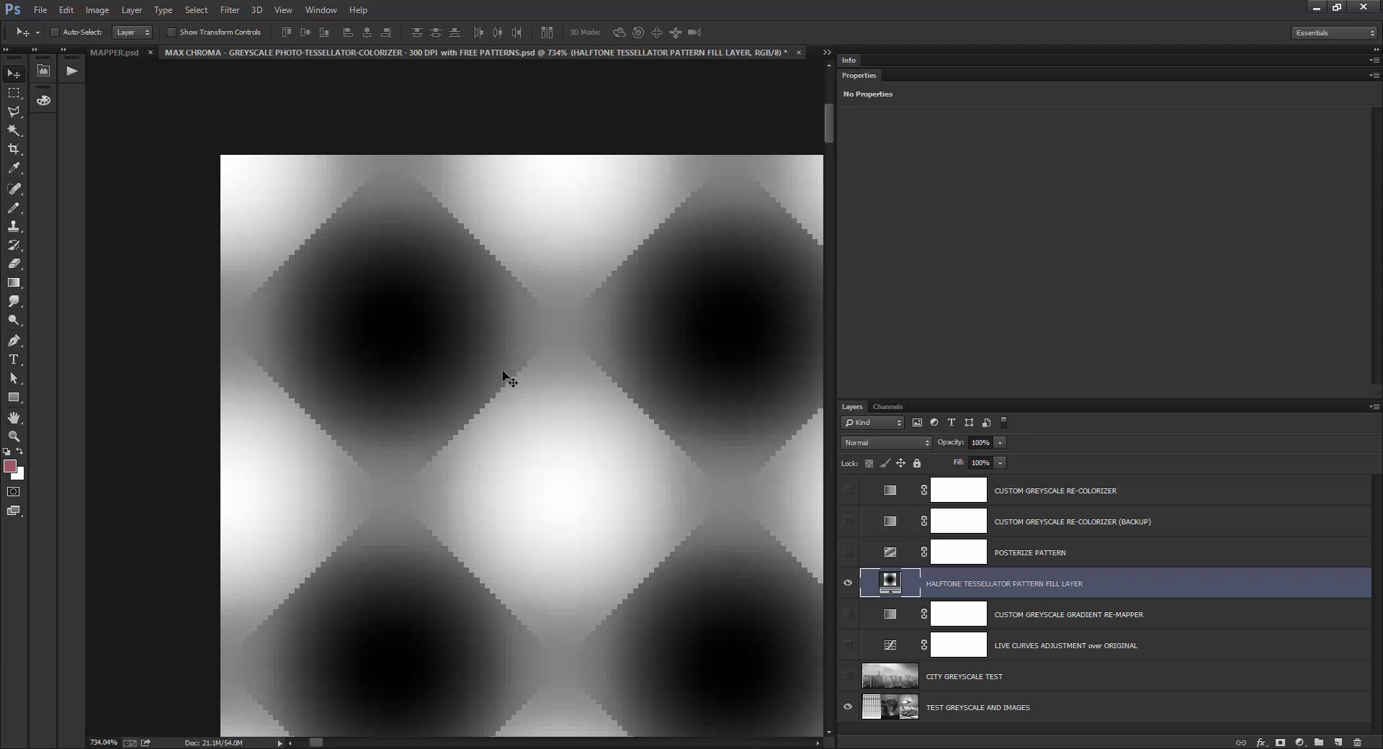
scroll(494, 386, down, 10)
scroll(315, 417, down, 5)
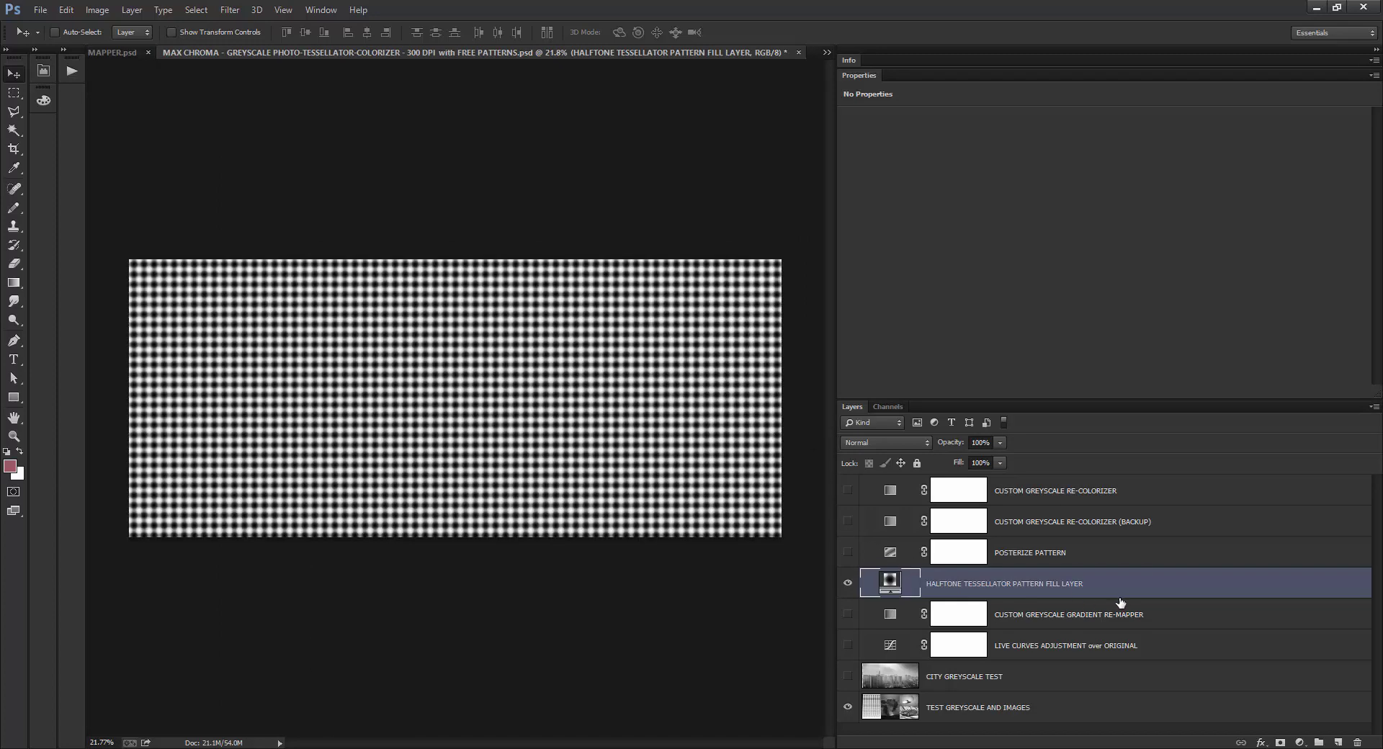
Set the pattern fill scale to 50% and Alt-drag to duplicate the fill layer.
double_click(889, 581)
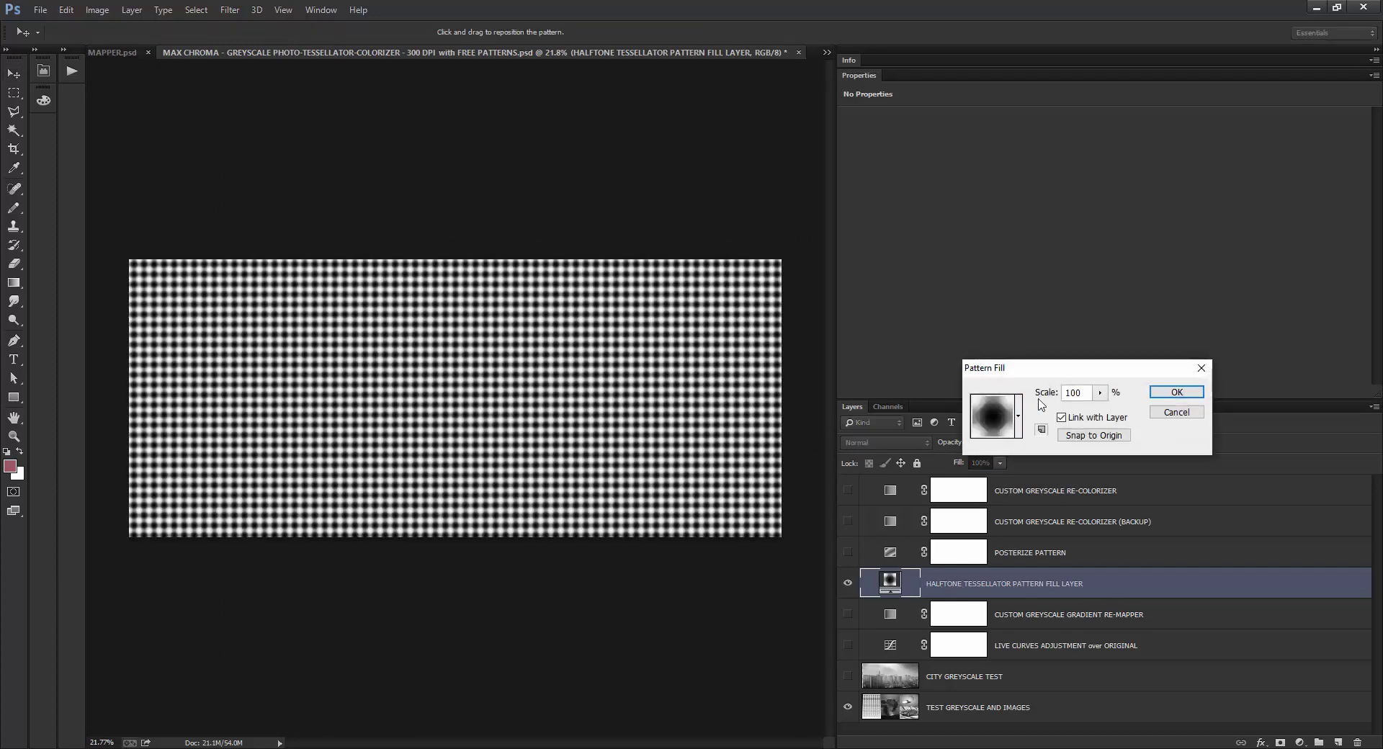
text(50)
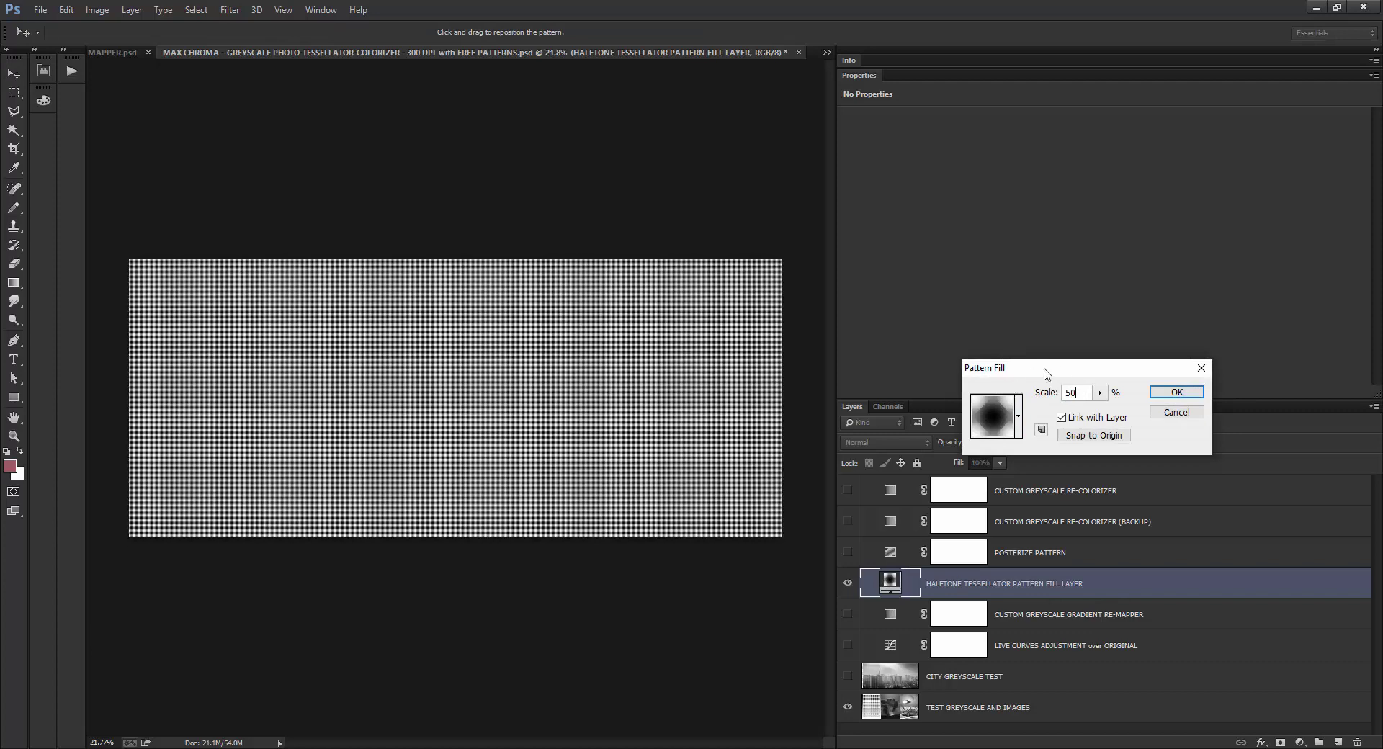
key(Return)
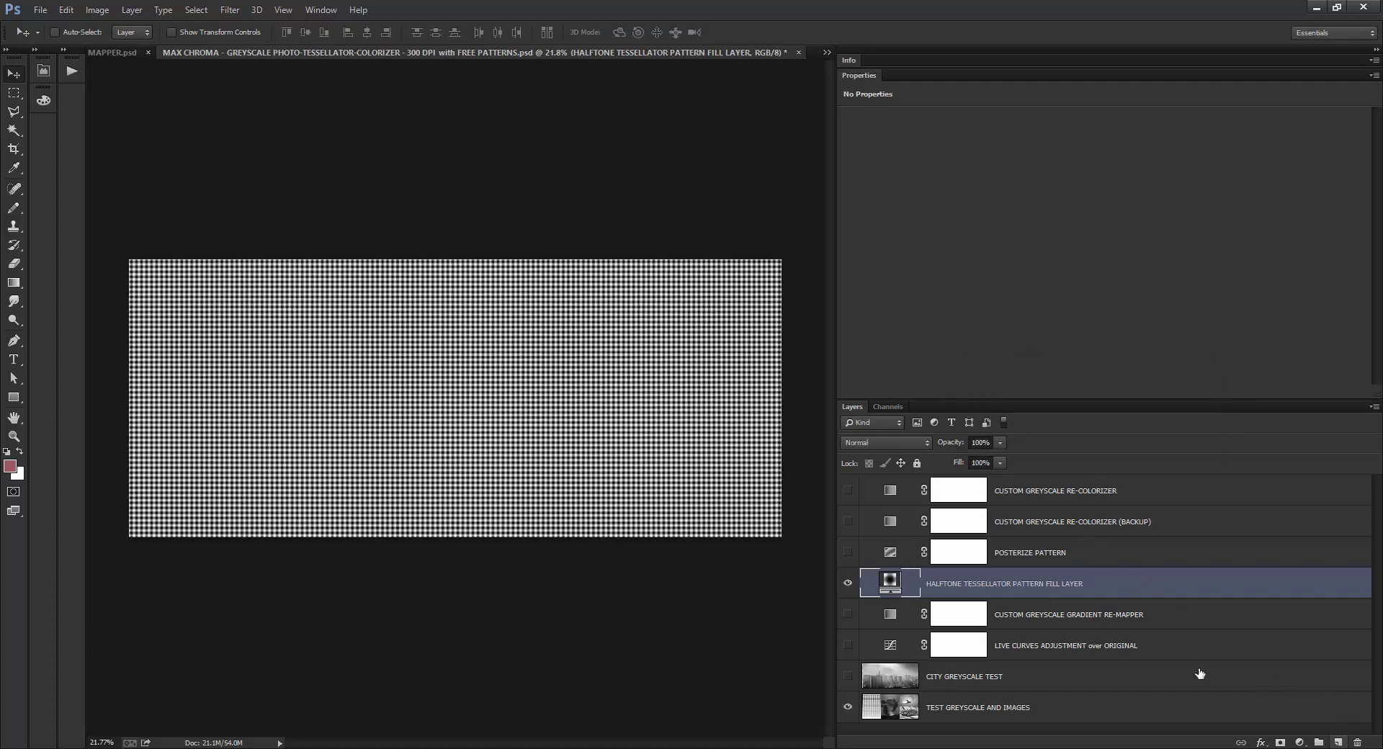
drag(1140, 590, 1145, 566)
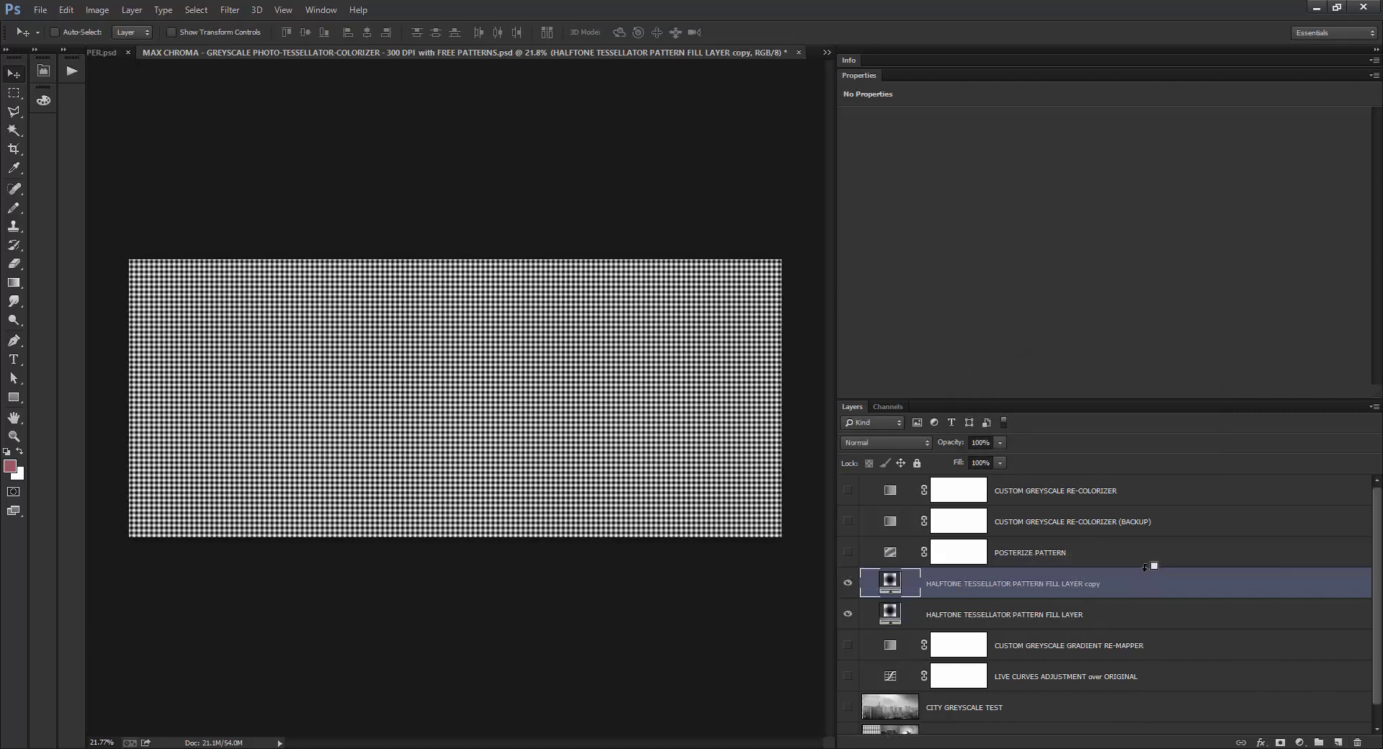
Rasterize the halftone copy by merging an empty layer into it, then lasso an irregular area.
click(1338, 742)
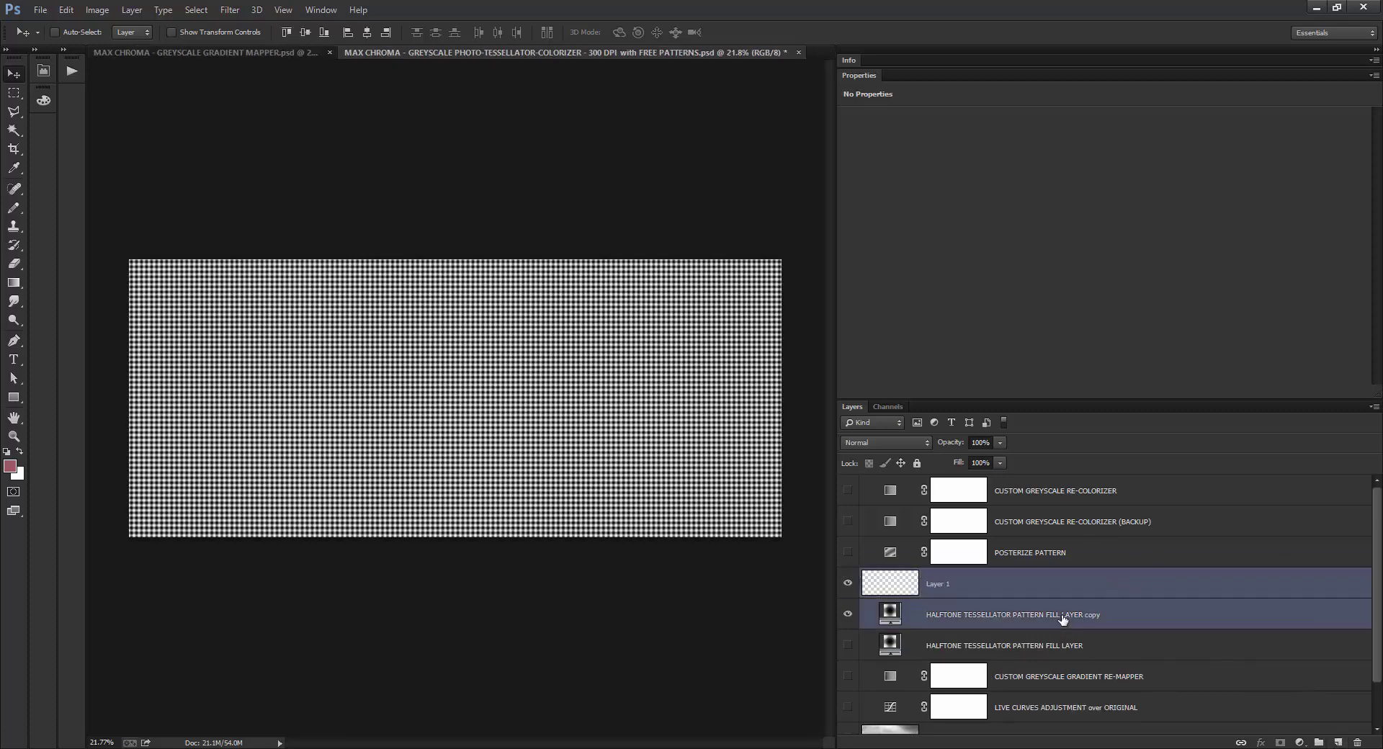
key(ctrl+e)
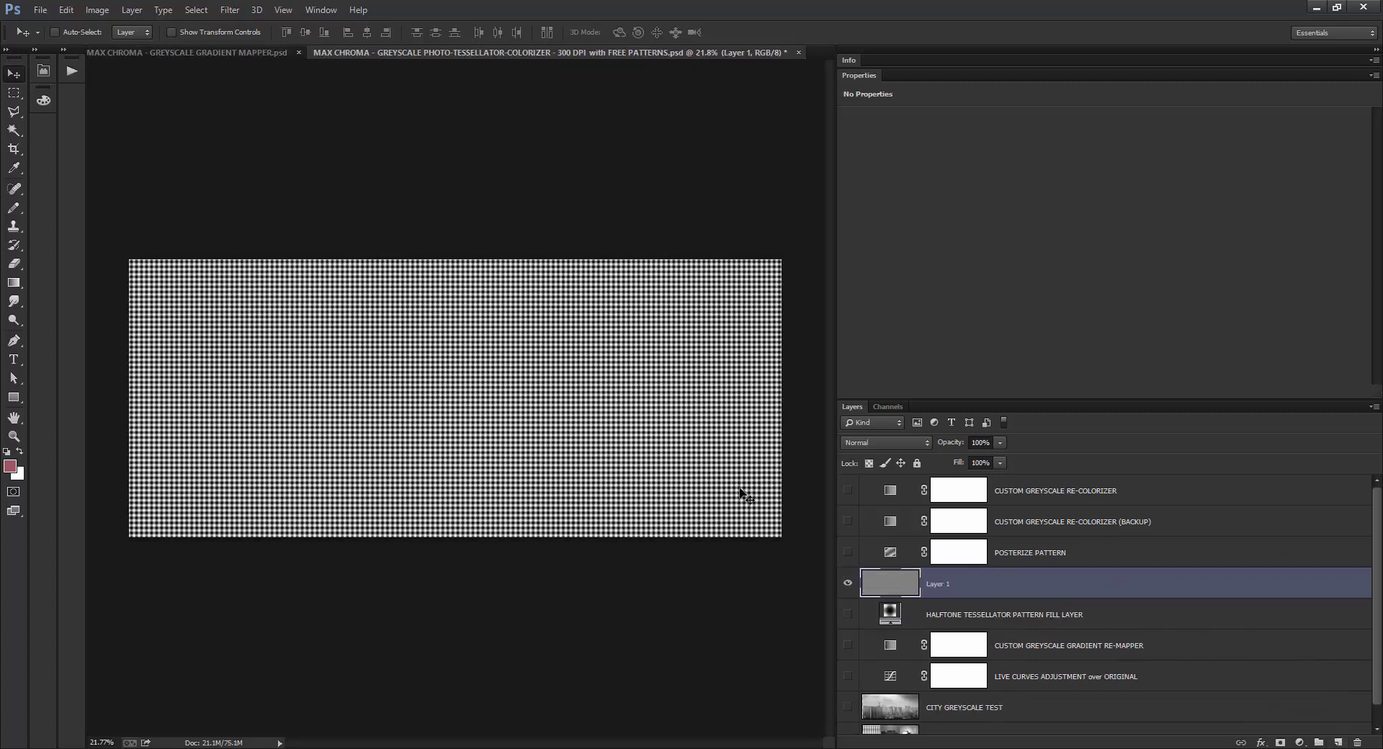
right_click(15, 113)
click(90, 108)
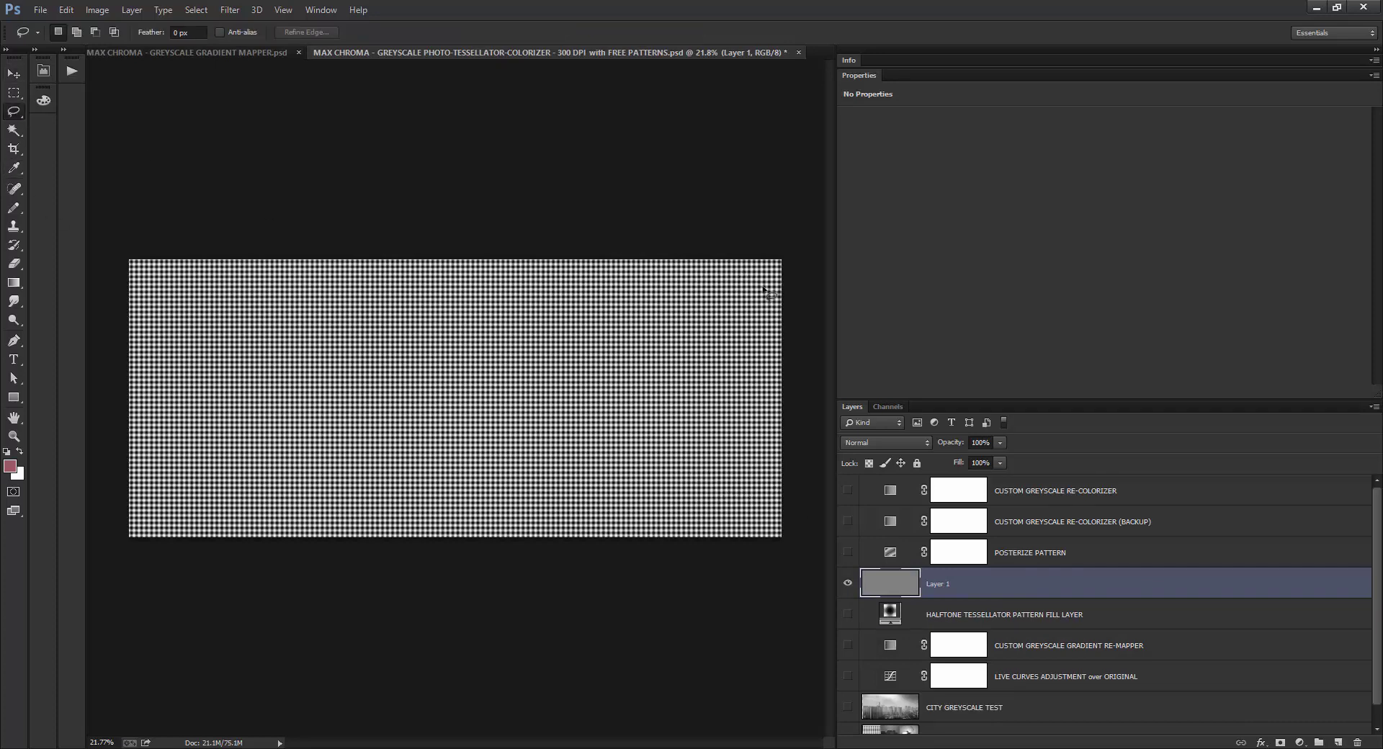
drag(763, 286, 626, 286)
mouse_move(143, 387)
mouse_down()
mouse_move(147, 479)
mouse_move(203, 531)
mouse_up()
mouse_move(360, 499)
mouse_down()
mouse_move(668, 518)
mouse_move(734, 481)
mouse_up()
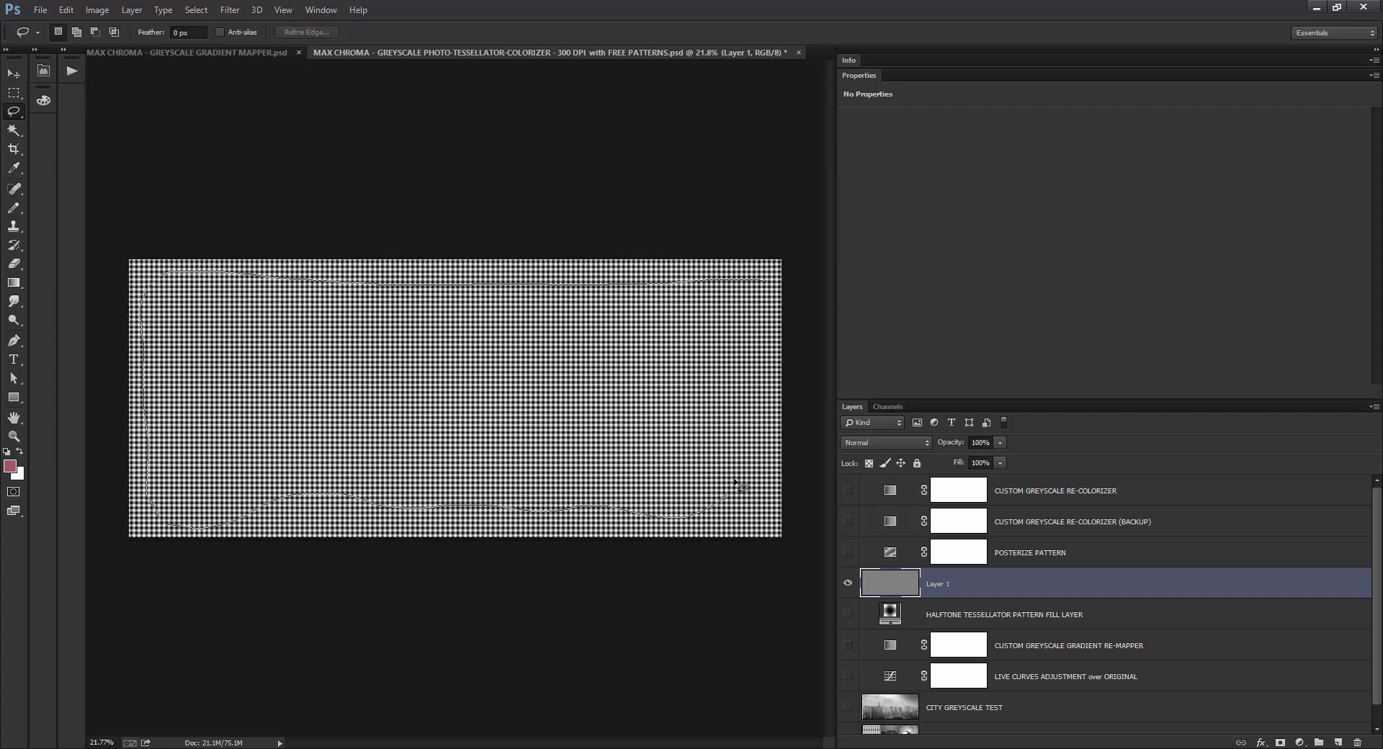
drag(761, 288, 762, 287)
Copy the selection to Layer 2 via Layer via Copy, delete Layer 1, and activate Layer 2.
right_click(732, 330)
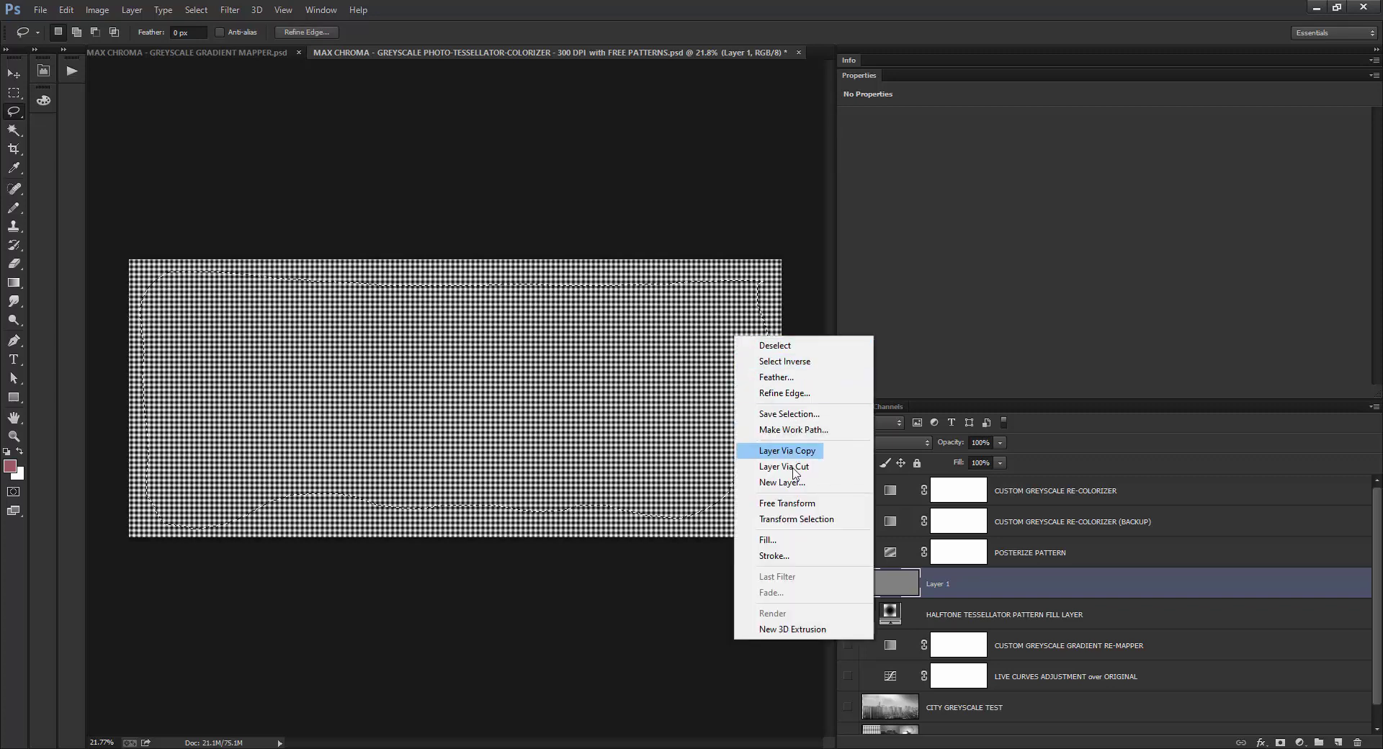
click(778, 448)
click(938, 615)
key(Delete)
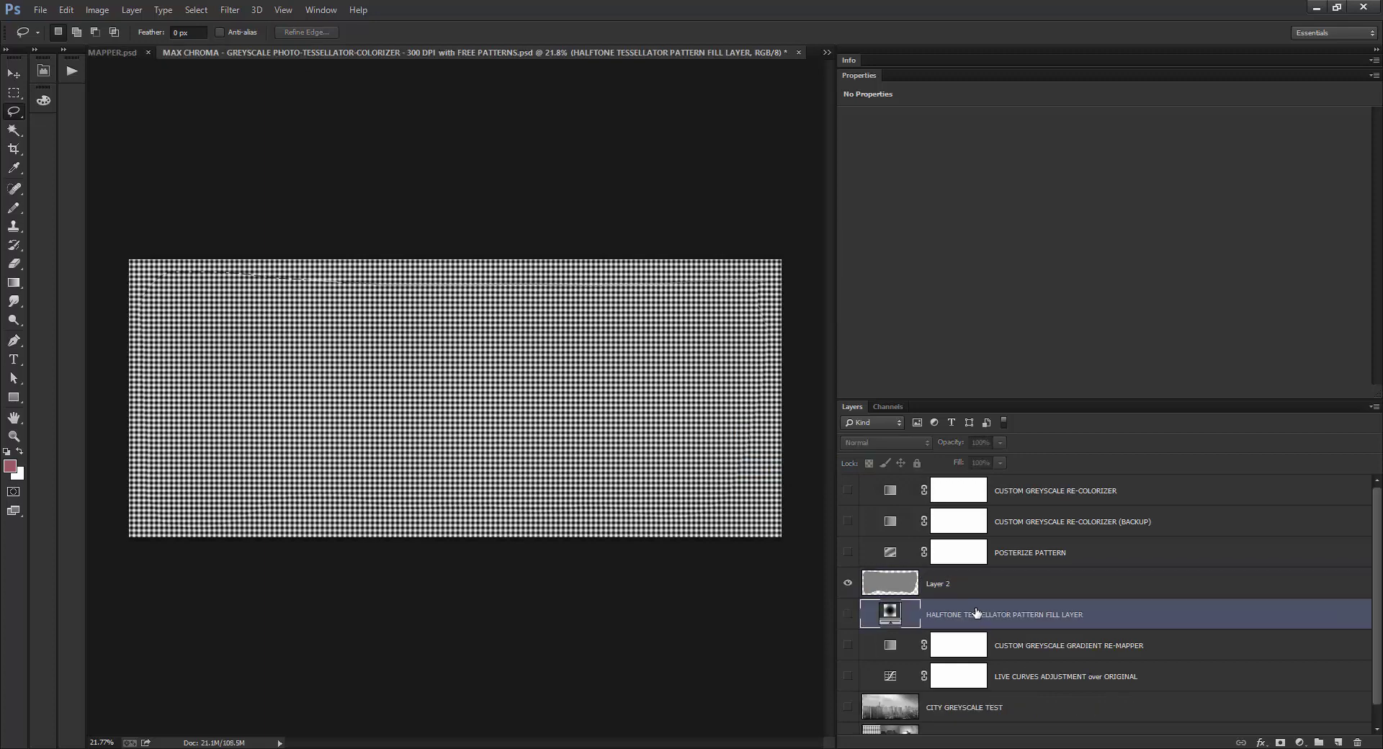
key(alt+bracketright)
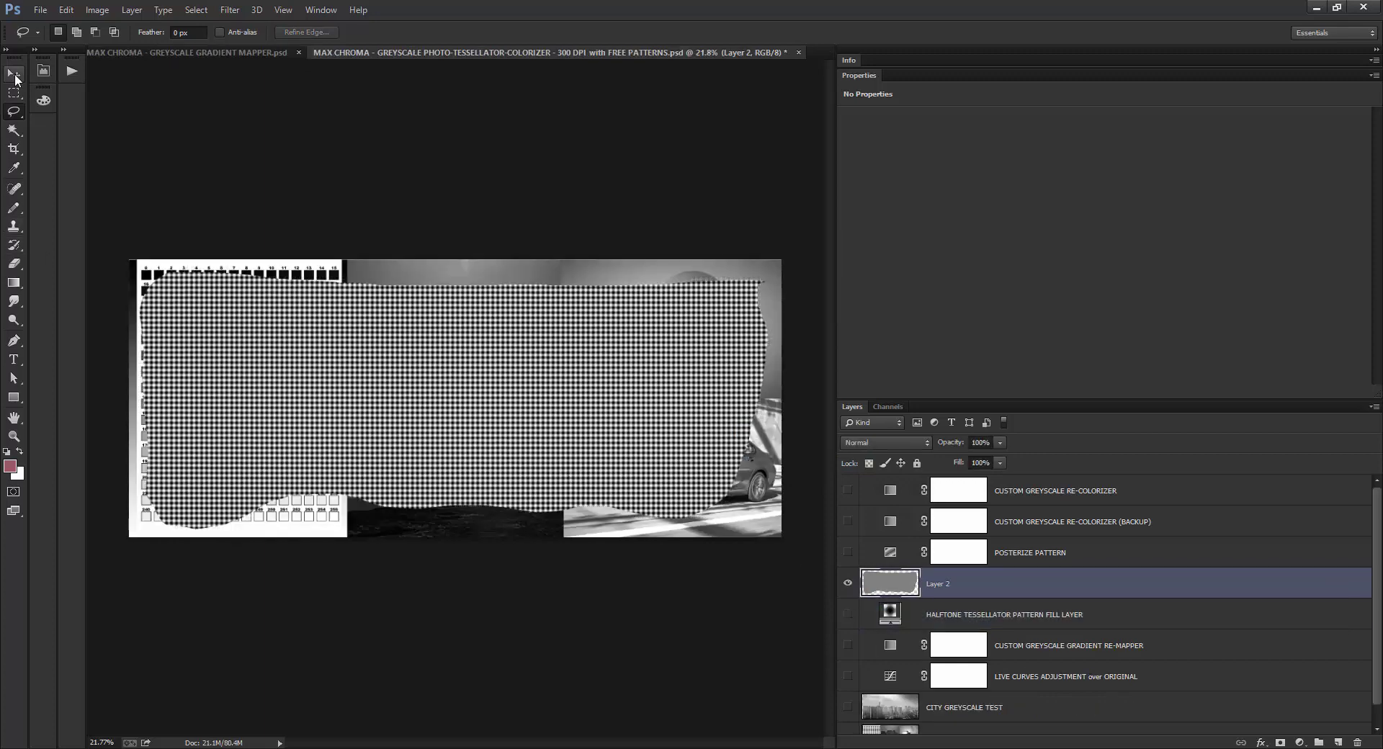
Move the halftone piece aside with the Move tool, then back near its start.
click(14, 73)
drag(518, 380, 68, 298)
scroll(195, 256, up, 5)
scroll(339, 371, down, 1)
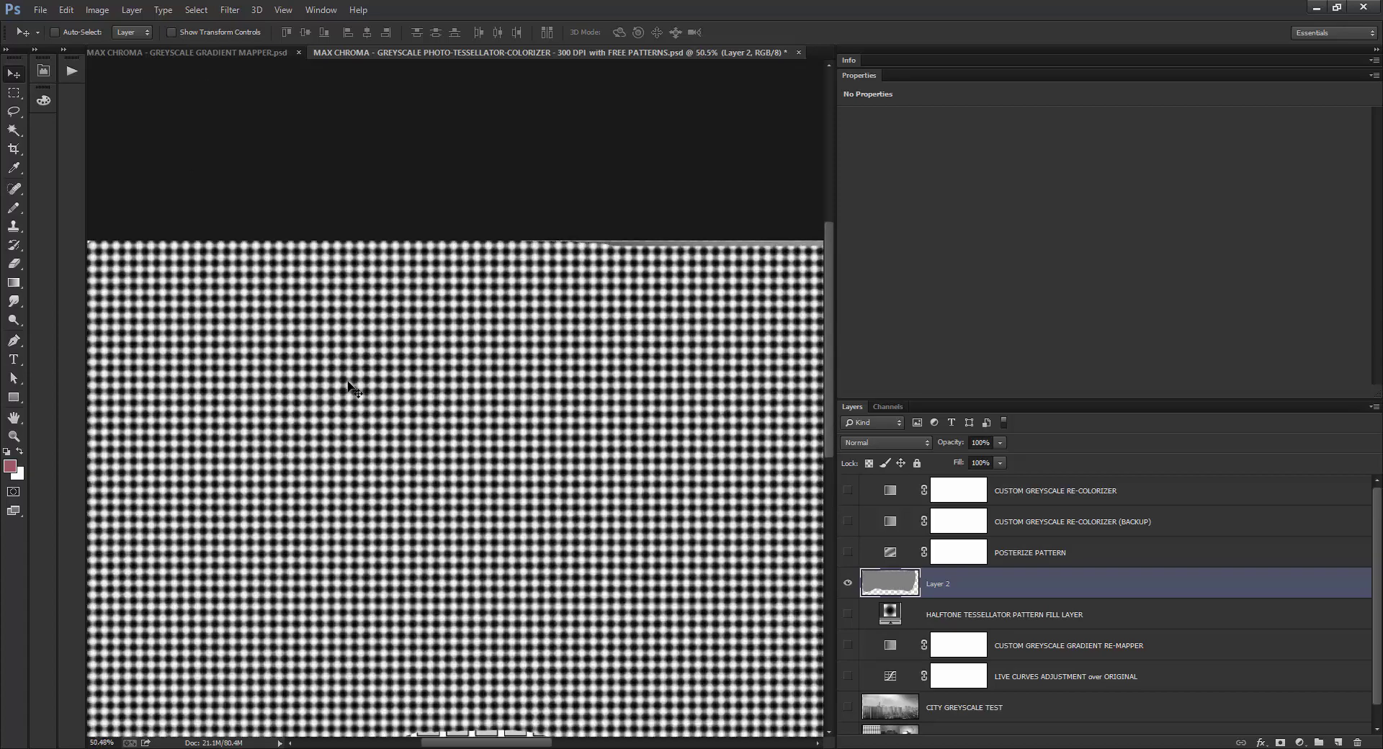
drag(337, 367, 543, 457)
scroll(423, 402, down, 2)
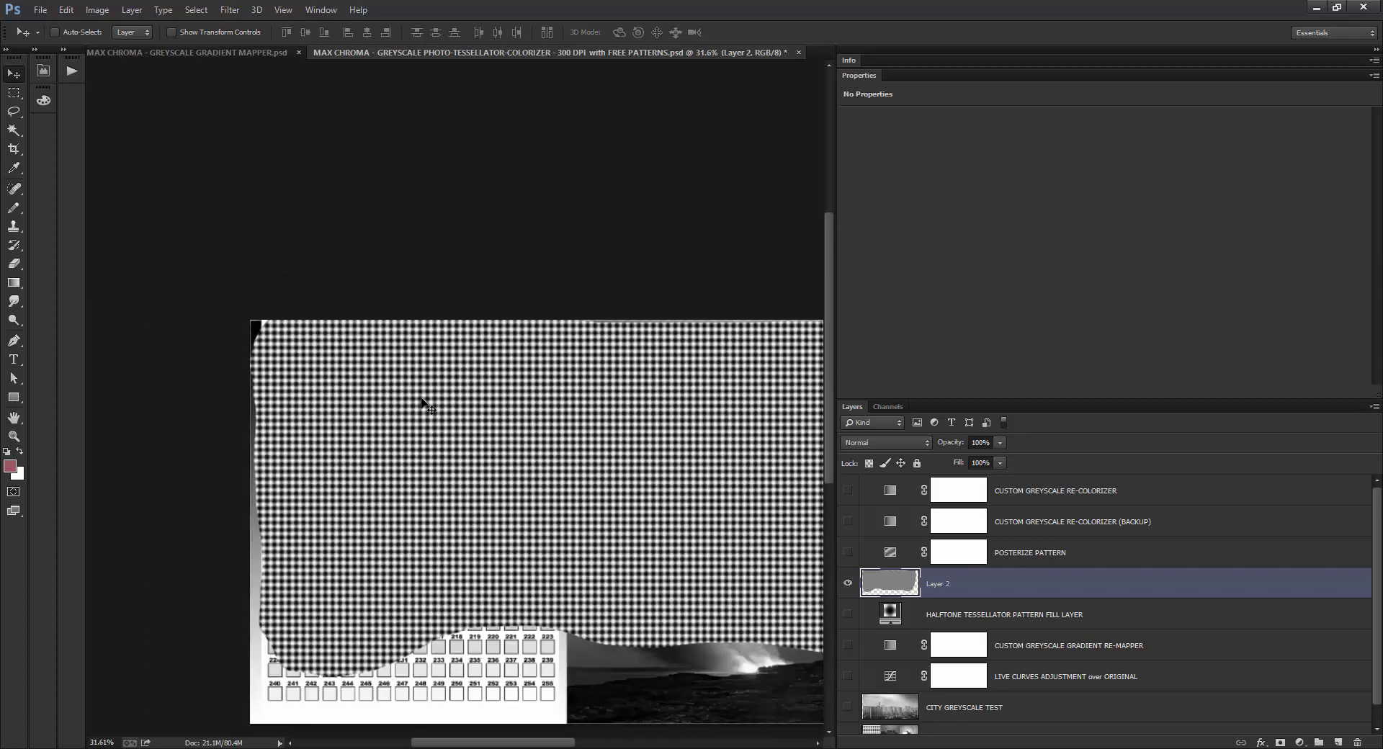
Set Layer 2 to Hard Mix and nudge it slightly to align the dots.
click(899, 442)
click(877, 321)
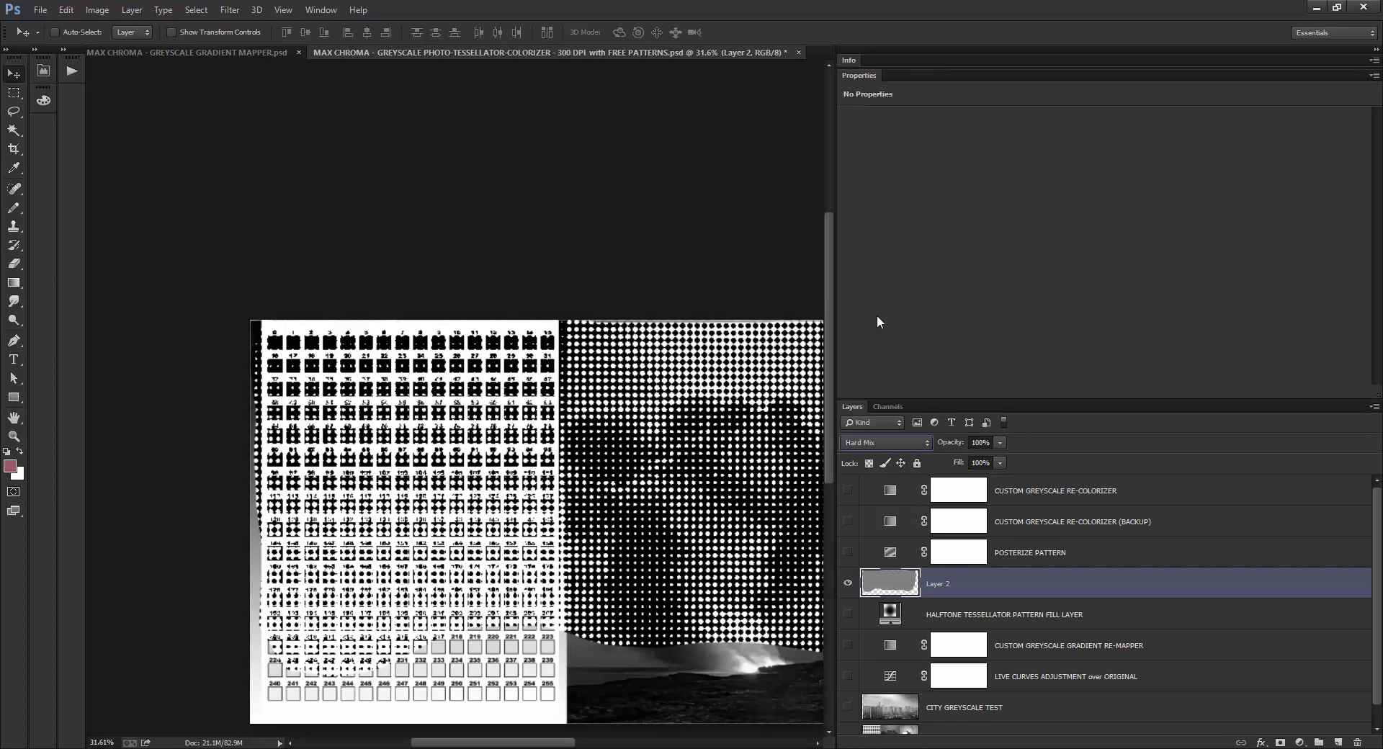
scroll(348, 598, up, 4)
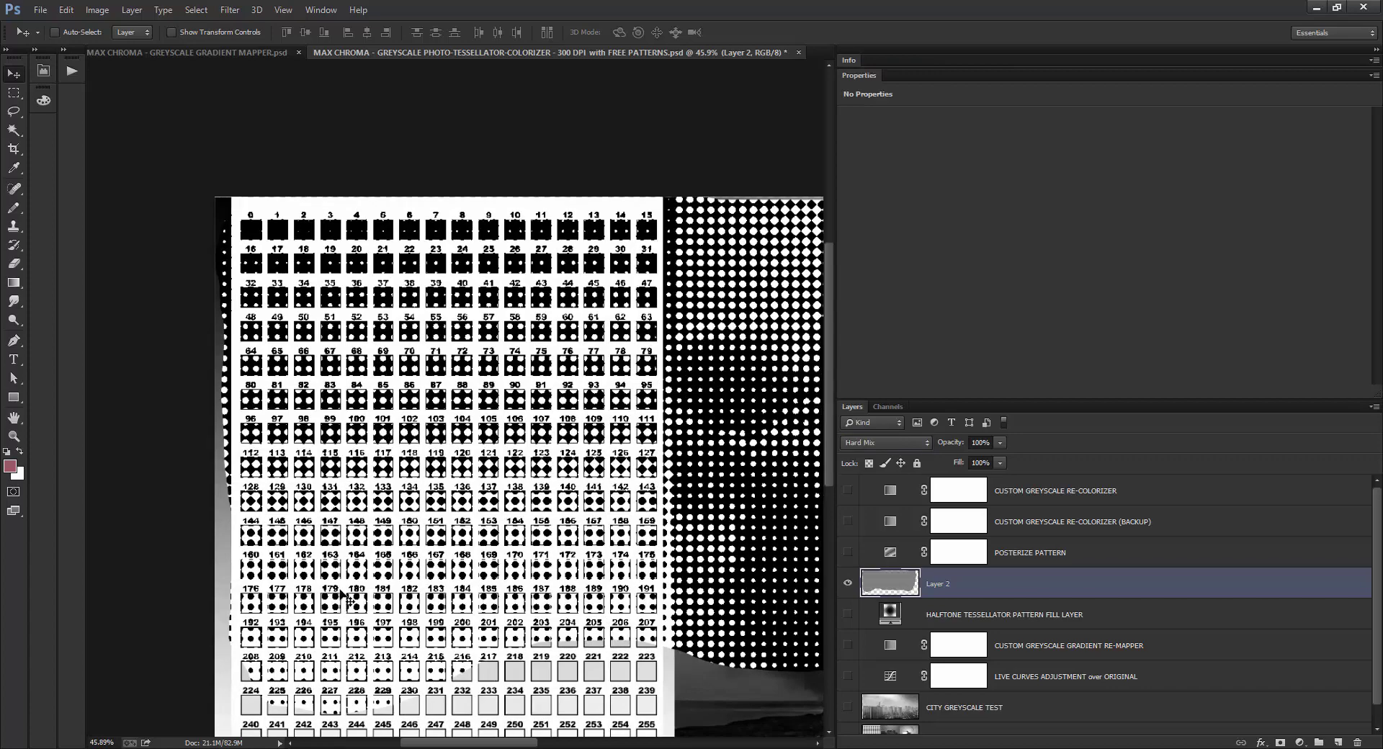
scroll(677, 655, up, 5)
drag(623, 521, 625, 458)
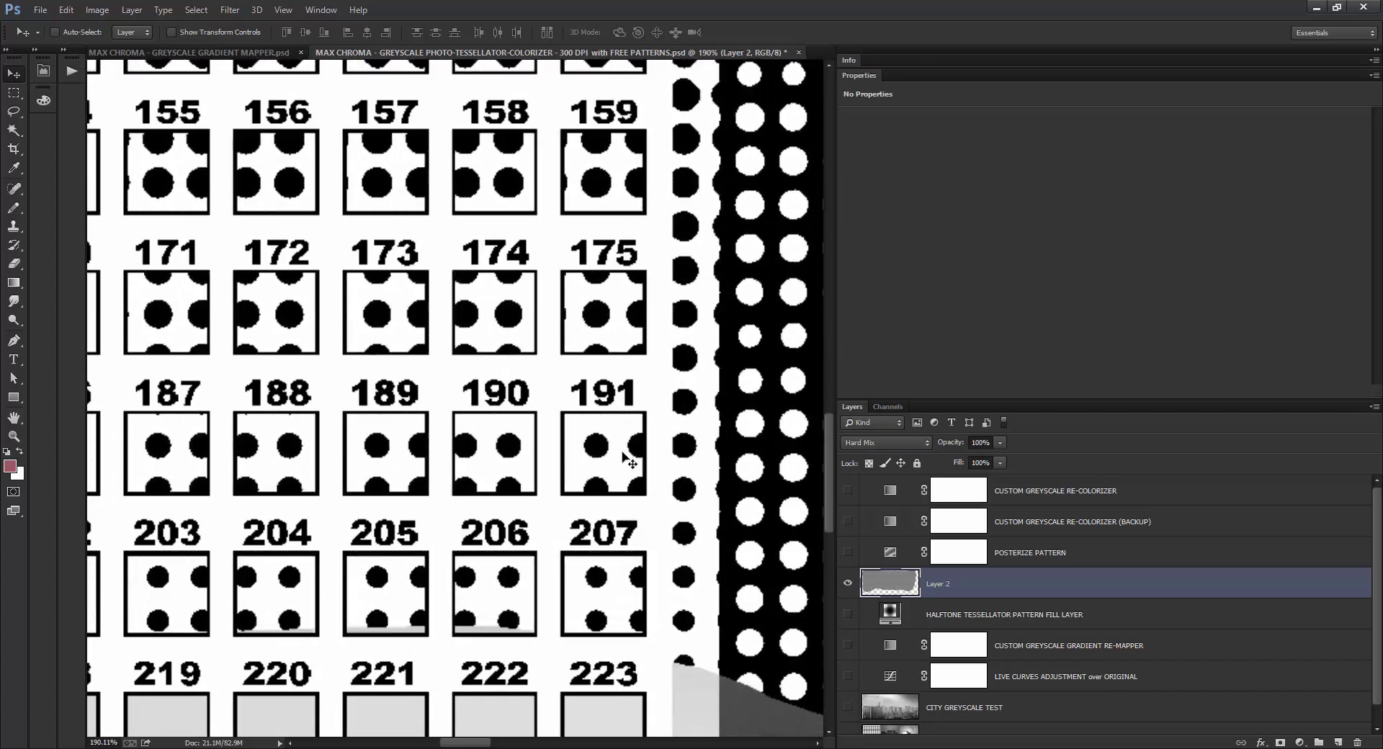
scroll(624, 460, down, 8)
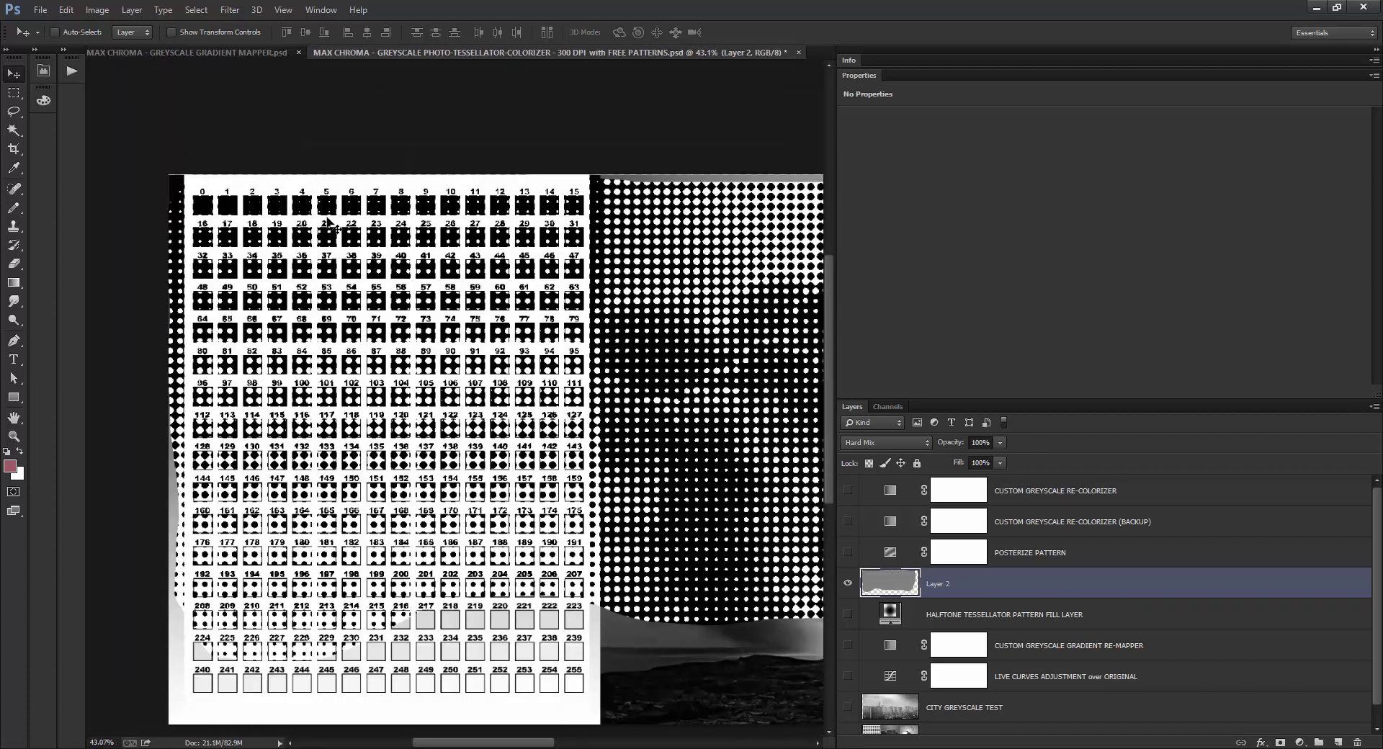
Compare Layer 2 in Normal blending, then switch it back to Hard Mix.
click(884, 445)
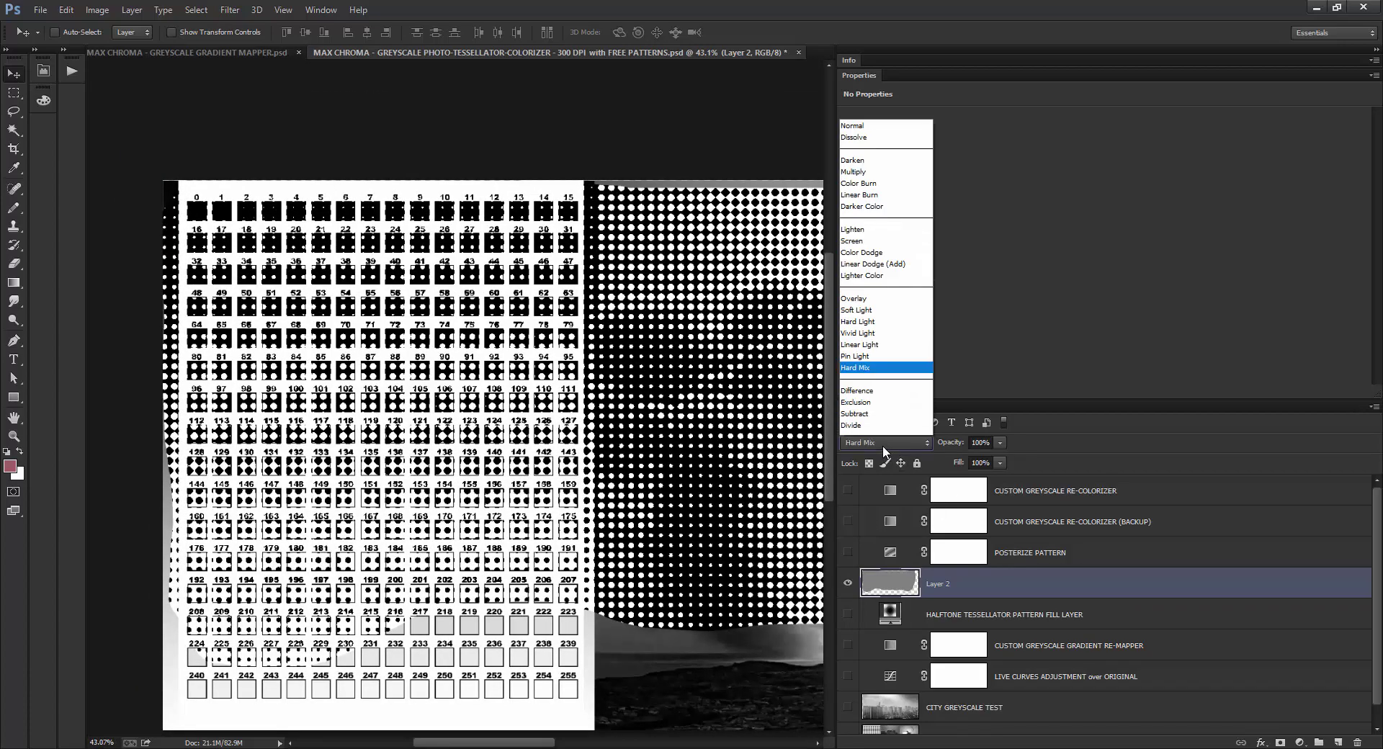
click(862, 82)
scroll(504, 259, up, 15)
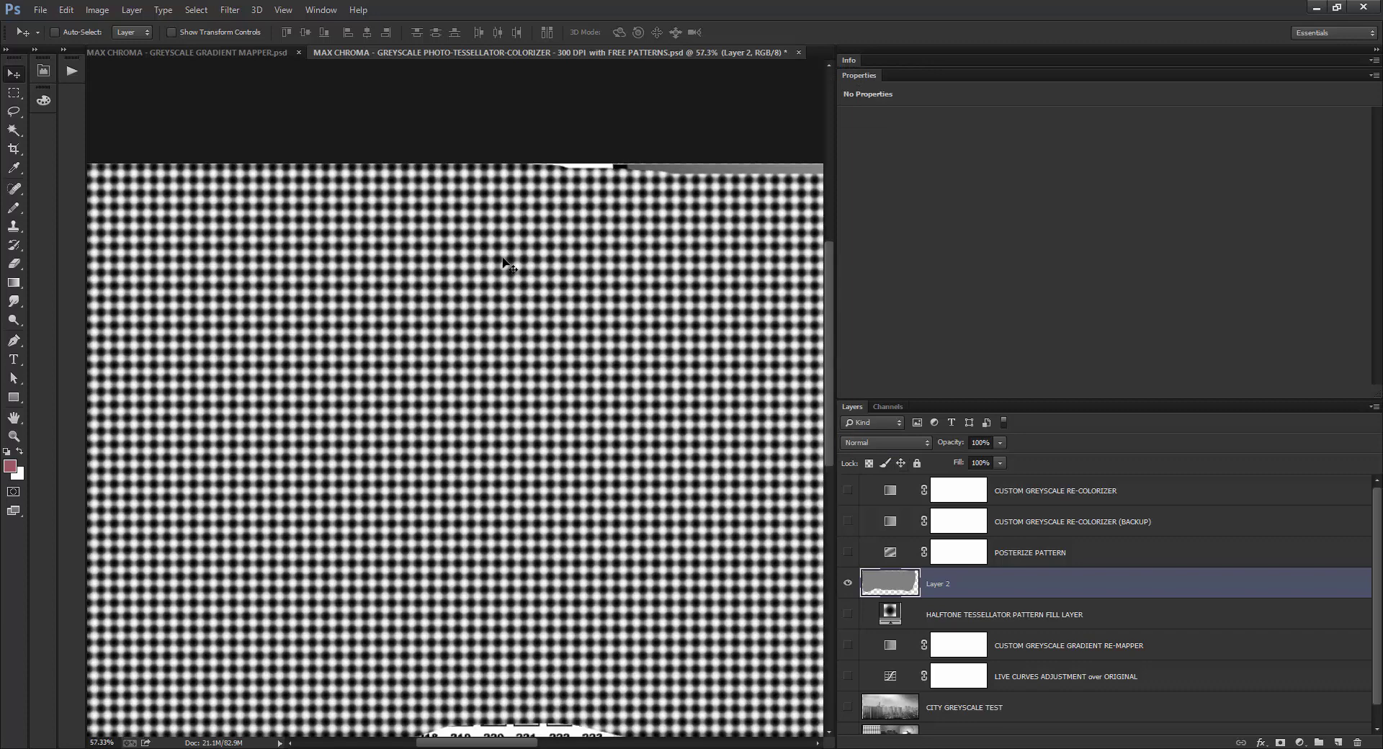
scroll(534, 258, up, 1)
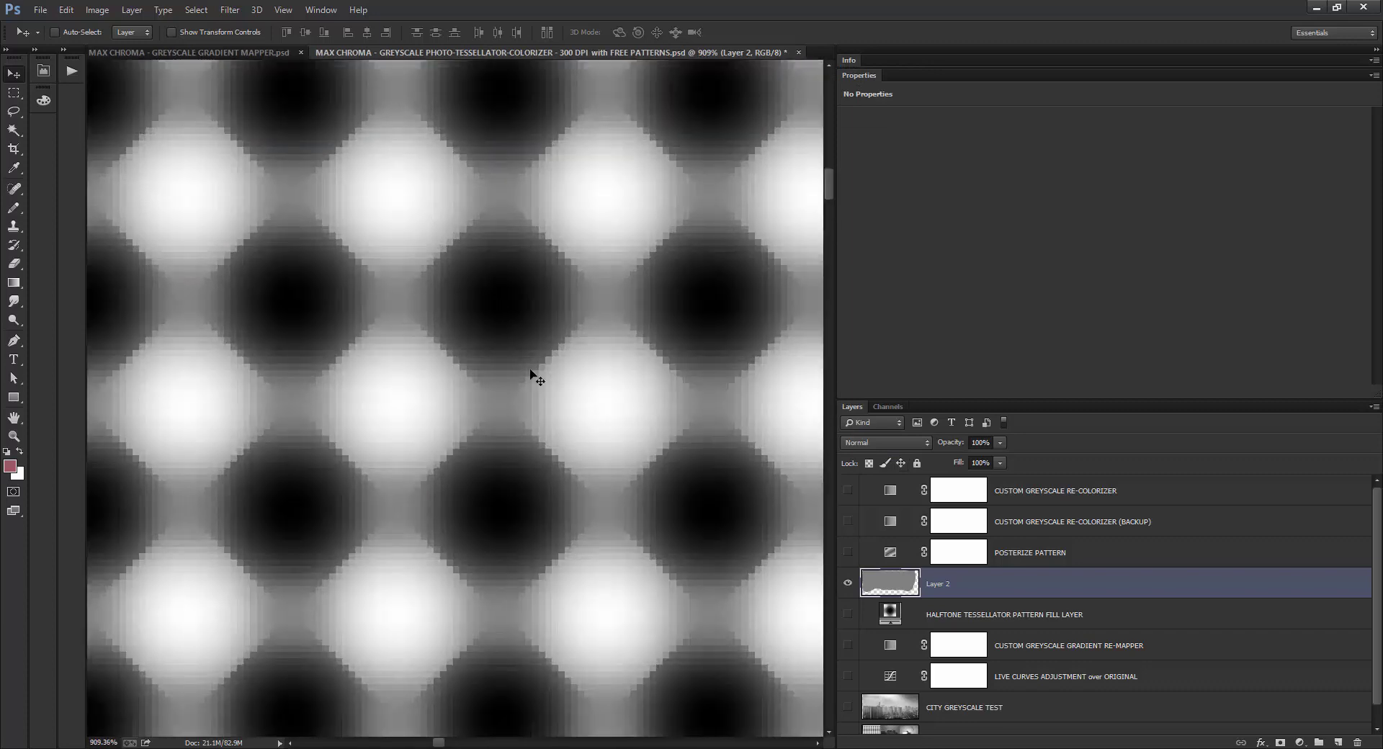
click(909, 445)
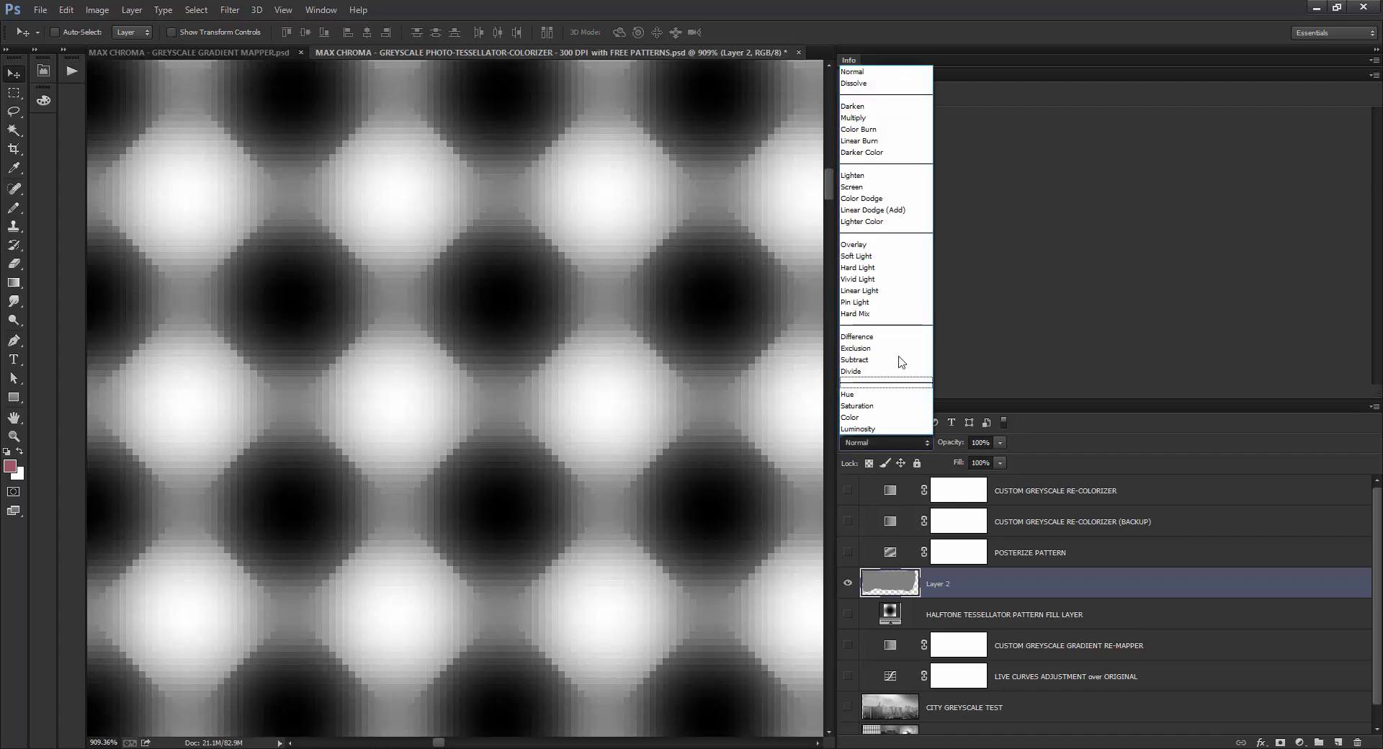
click(897, 315)
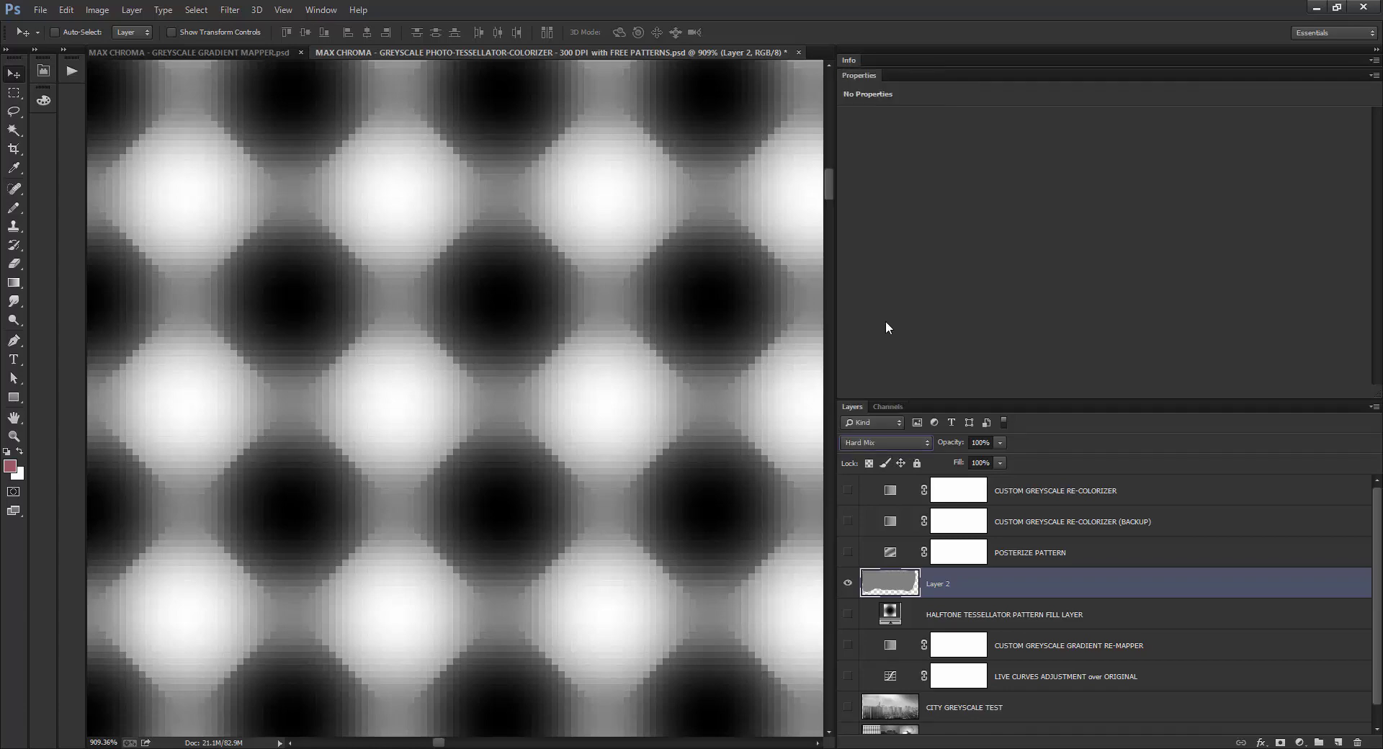
Drag Layer 2's halftone piece through several offsets until it sits over the city test photo.
scroll(618, 333, down, 20)
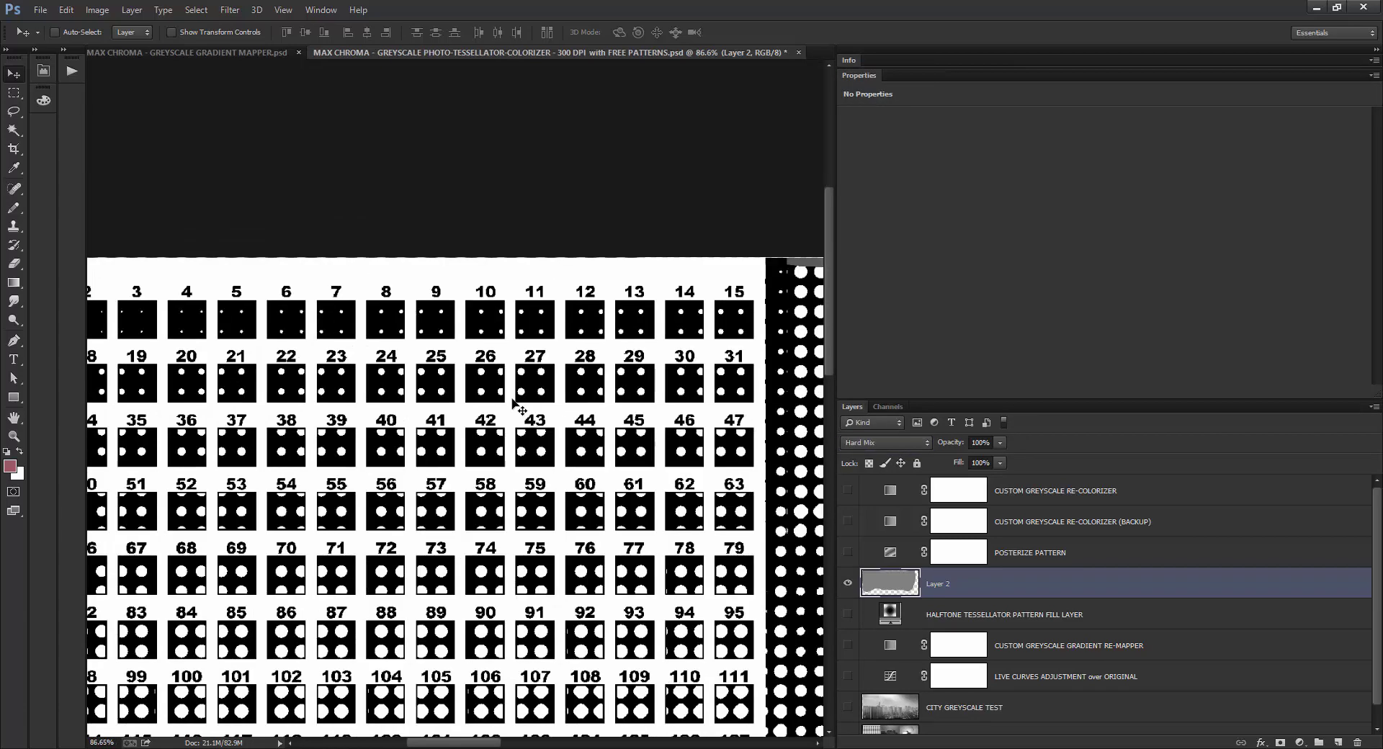
scroll(164, 525, up, 15)
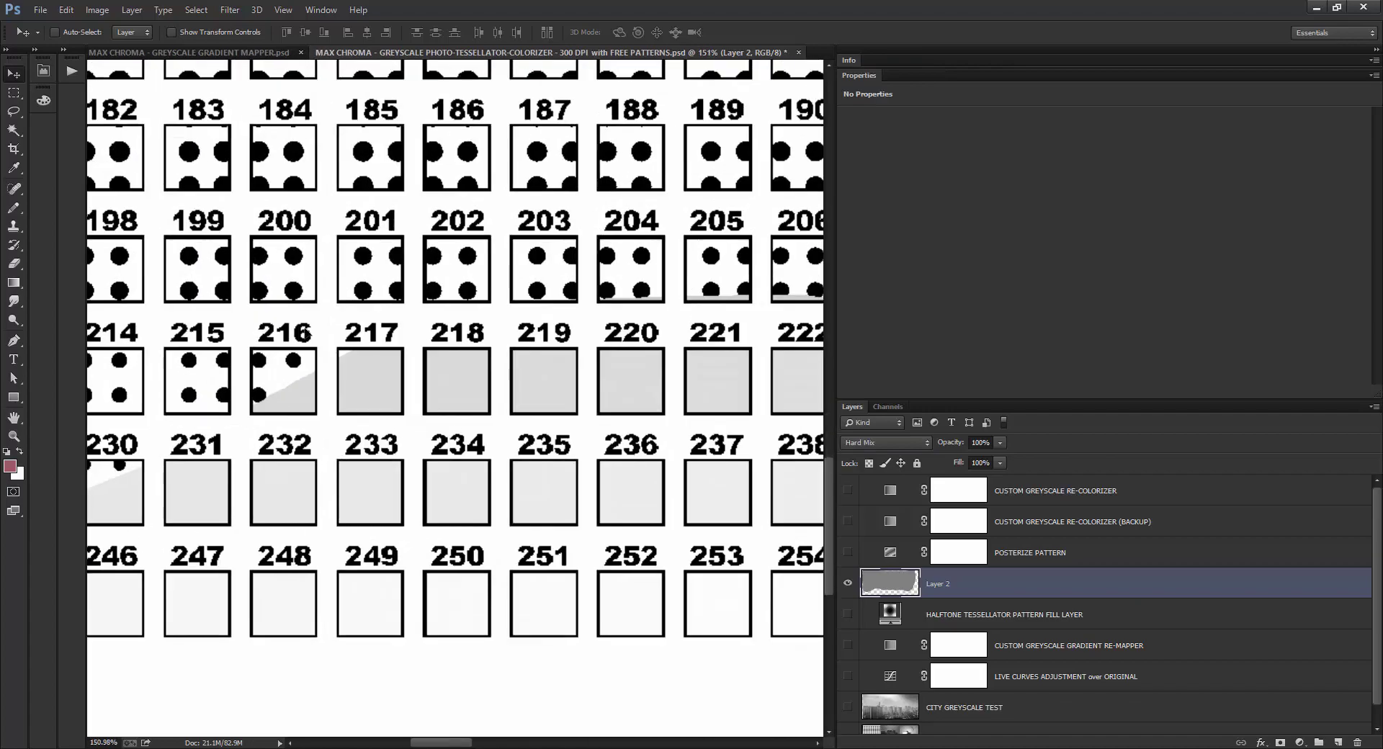
scroll(649, 609, up, 15)
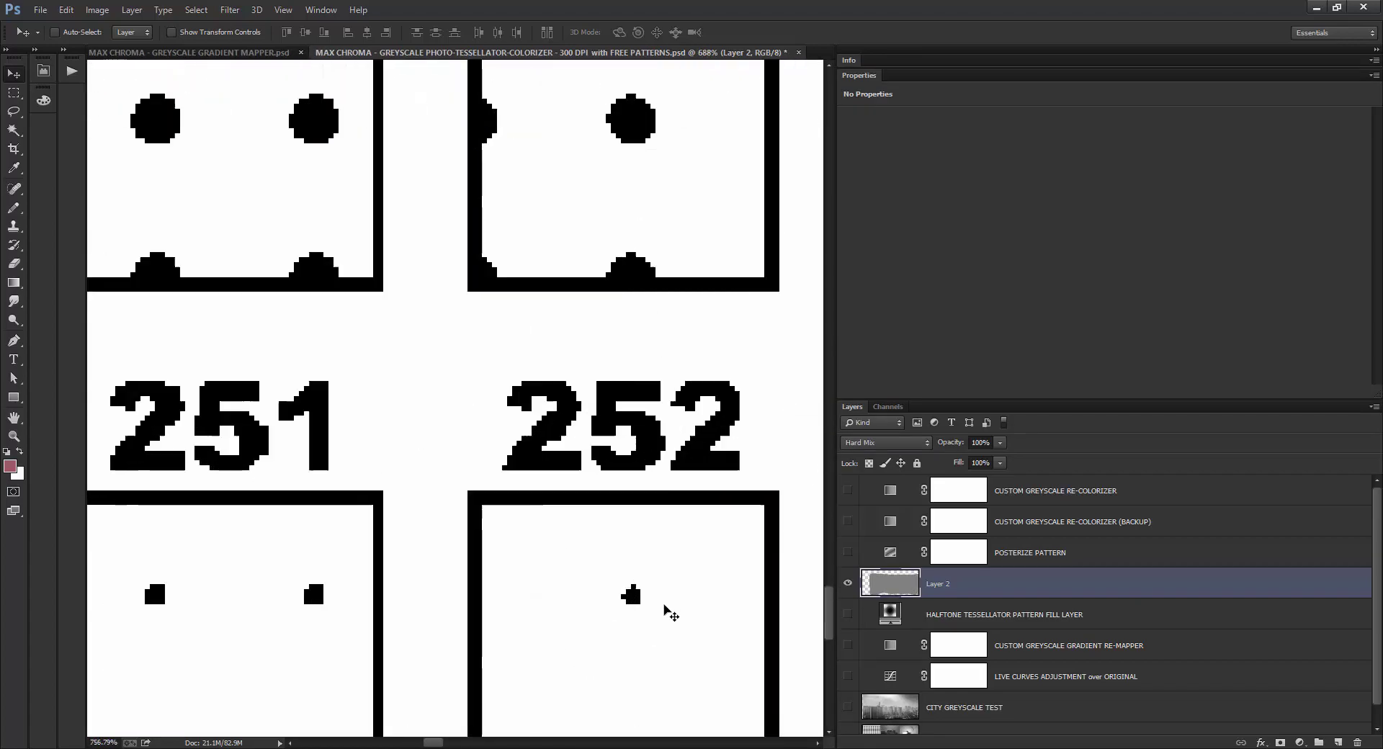
drag(583, 489, 525, 432)
scroll(547, 439, down, 9)
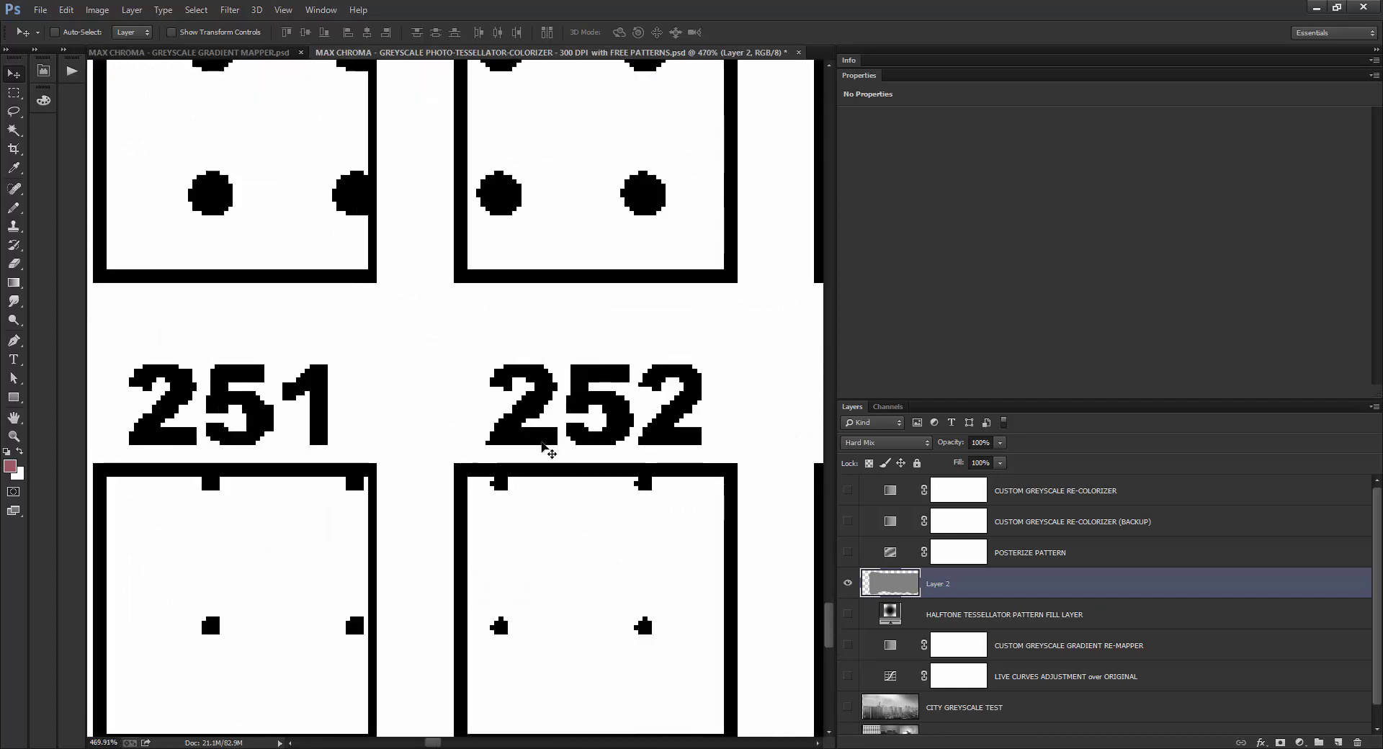
drag(611, 477, 586, 315)
scroll(231, 519, down, 4)
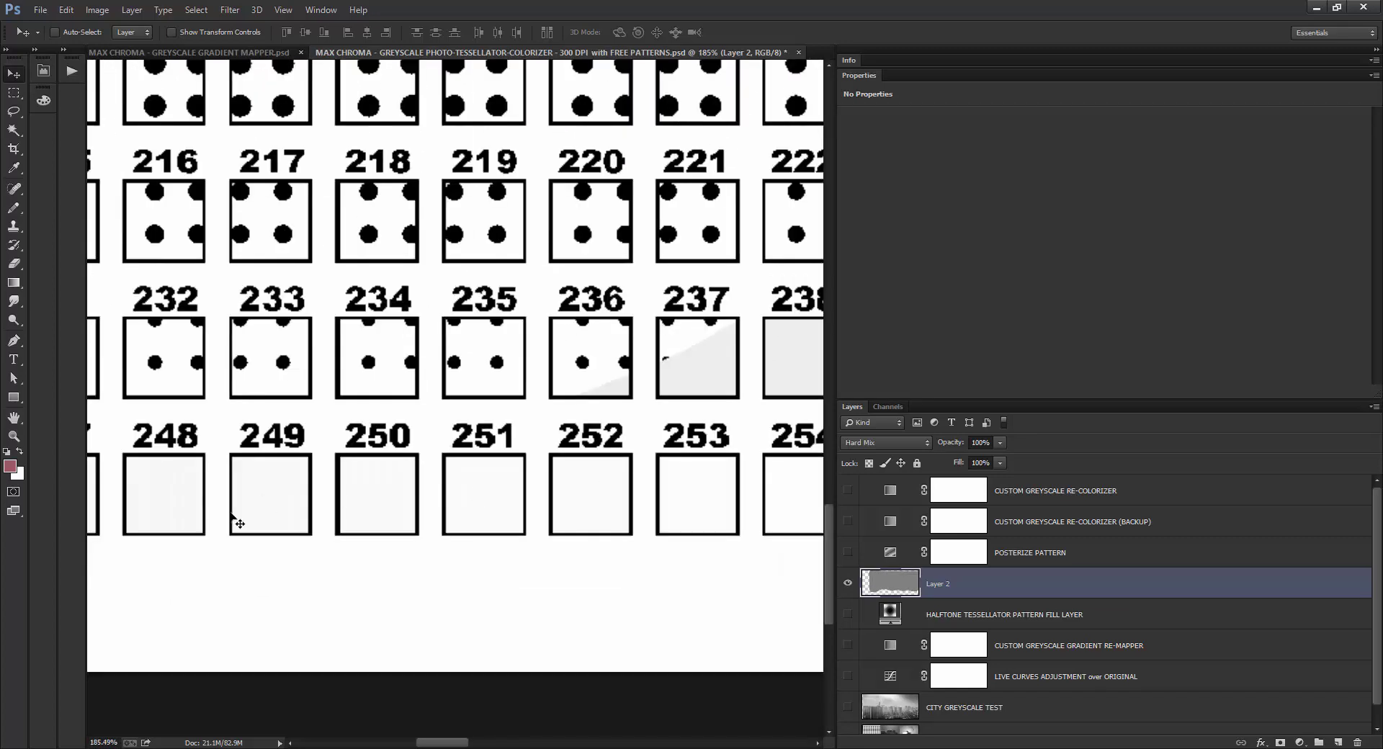
scroll(548, 513, up, 7)
drag(611, 497, 587, 358)
scroll(587, 577, down, 2)
scroll(585, 631, down, 10)
scroll(587, 358, up, 4)
scroll(571, 333, up, 6)
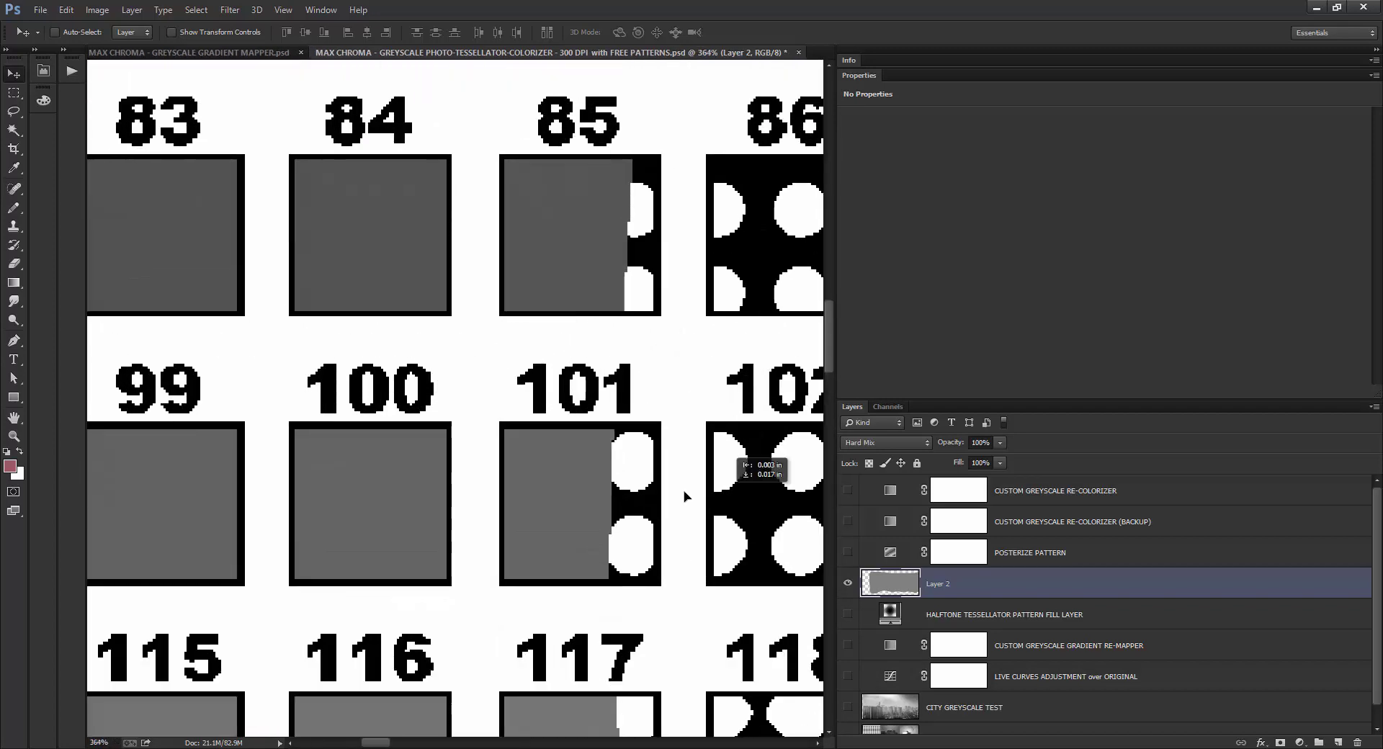
drag(685, 494, 627, 353)
scroll(592, 511, down, 3)
scroll(592, 512, down, 4)
scroll(619, 490, up, 5)
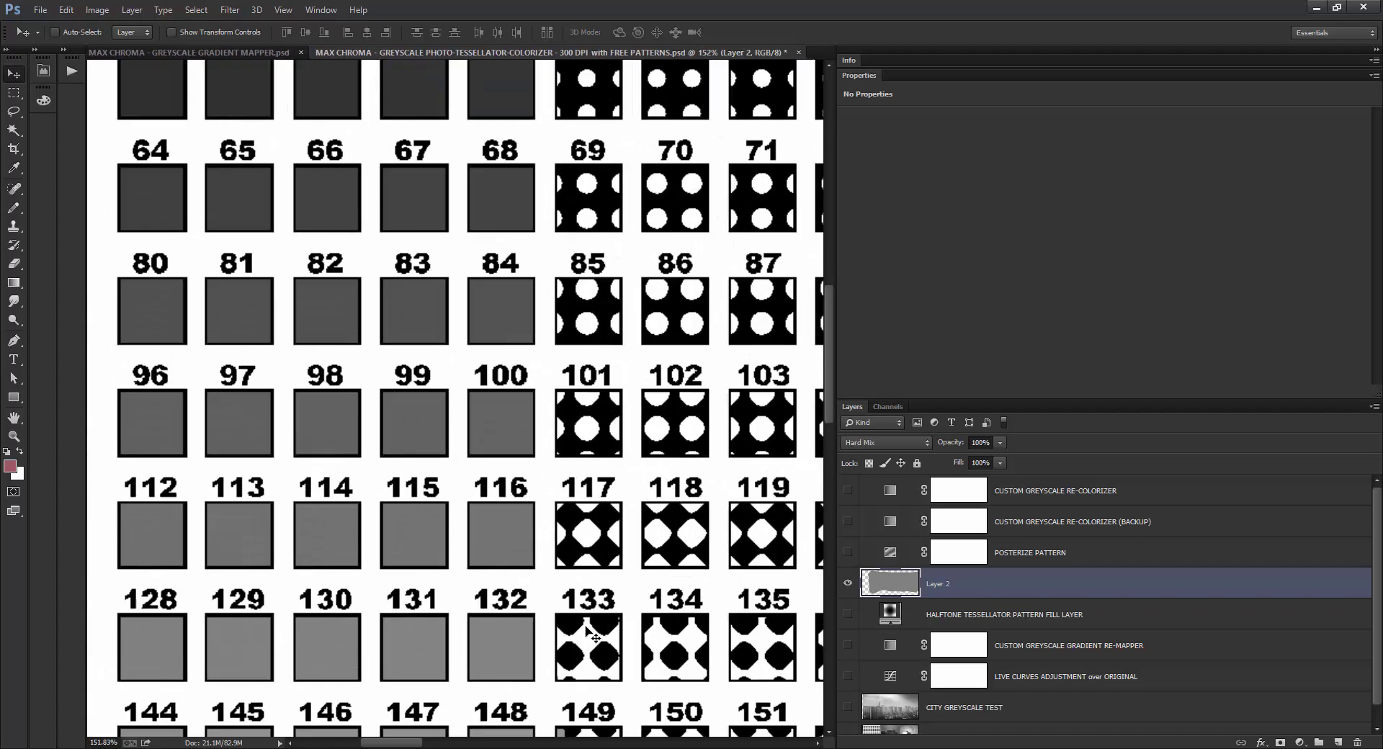
drag(628, 481, 461, 616)
Zoom in and out to check the offset halftone against the test photos and chart.
scroll(618, 570, down, 6)
scroll(618, 572, down, 2)
scroll(692, 315, up, 6)
scroll(658, 283, down, 4)
scroll(531, 272, up, 5)
scroll(596, 266, down, 5)
scroll(531, 487, down, 2)
scroll(397, 702, up, 4)
scroll(544, 477, down, 2)
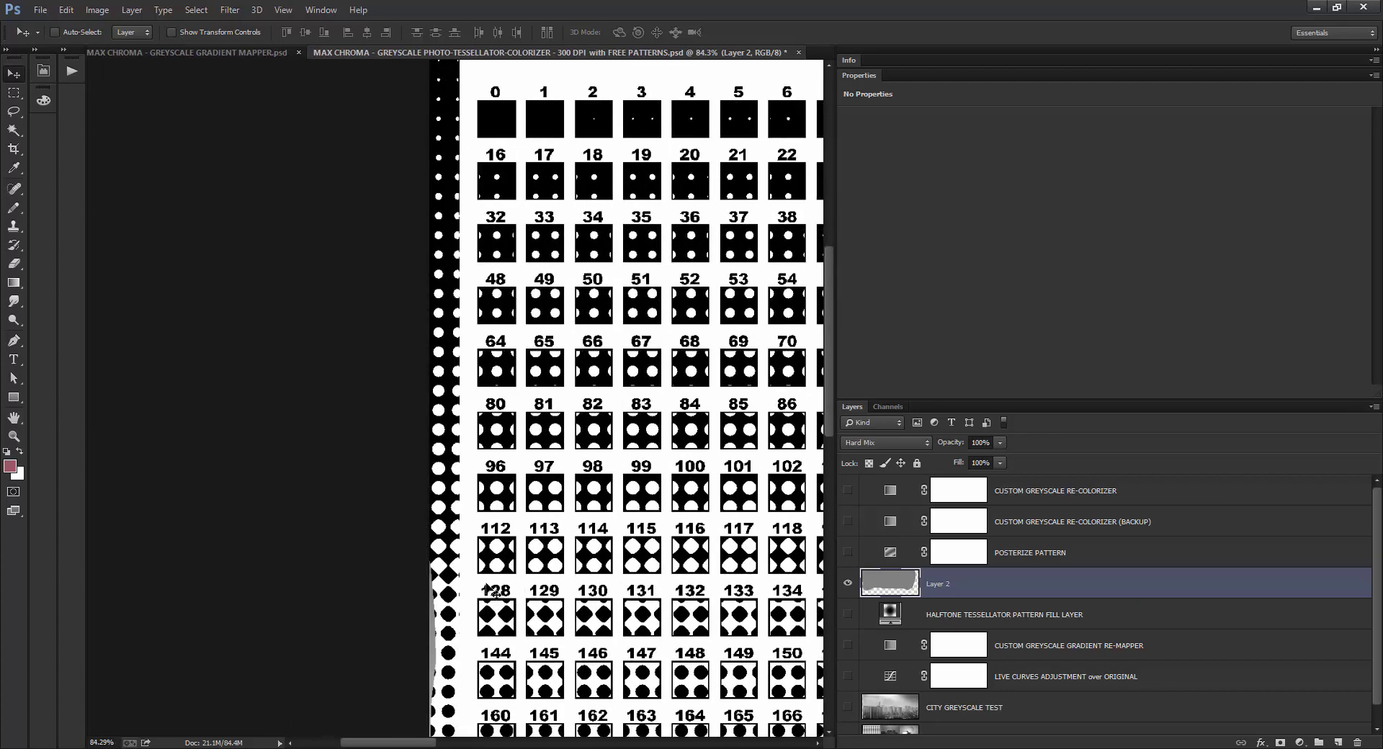
scroll(289, 520, down, 2)
scroll(284, 521, down, 2)
scroll(569, 528, up, 1)
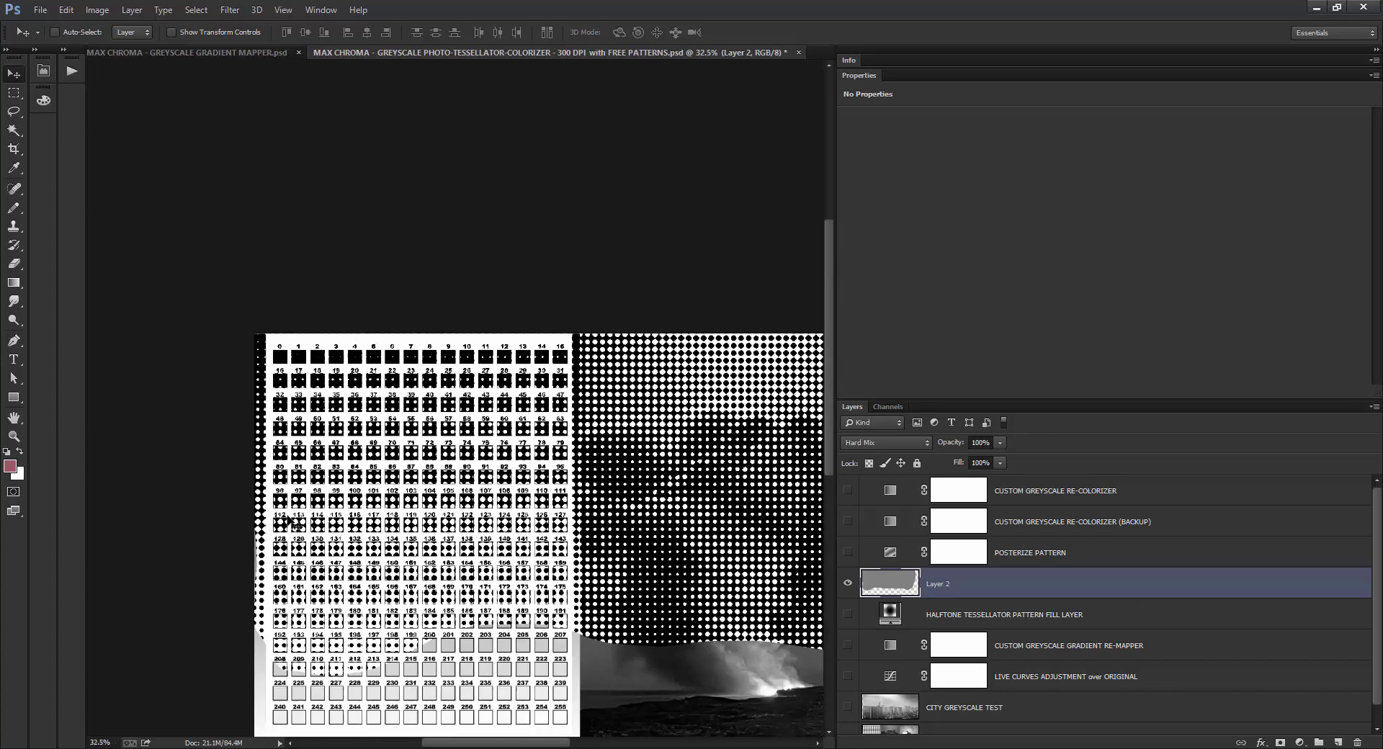
scroll(484, 365, up, 1)
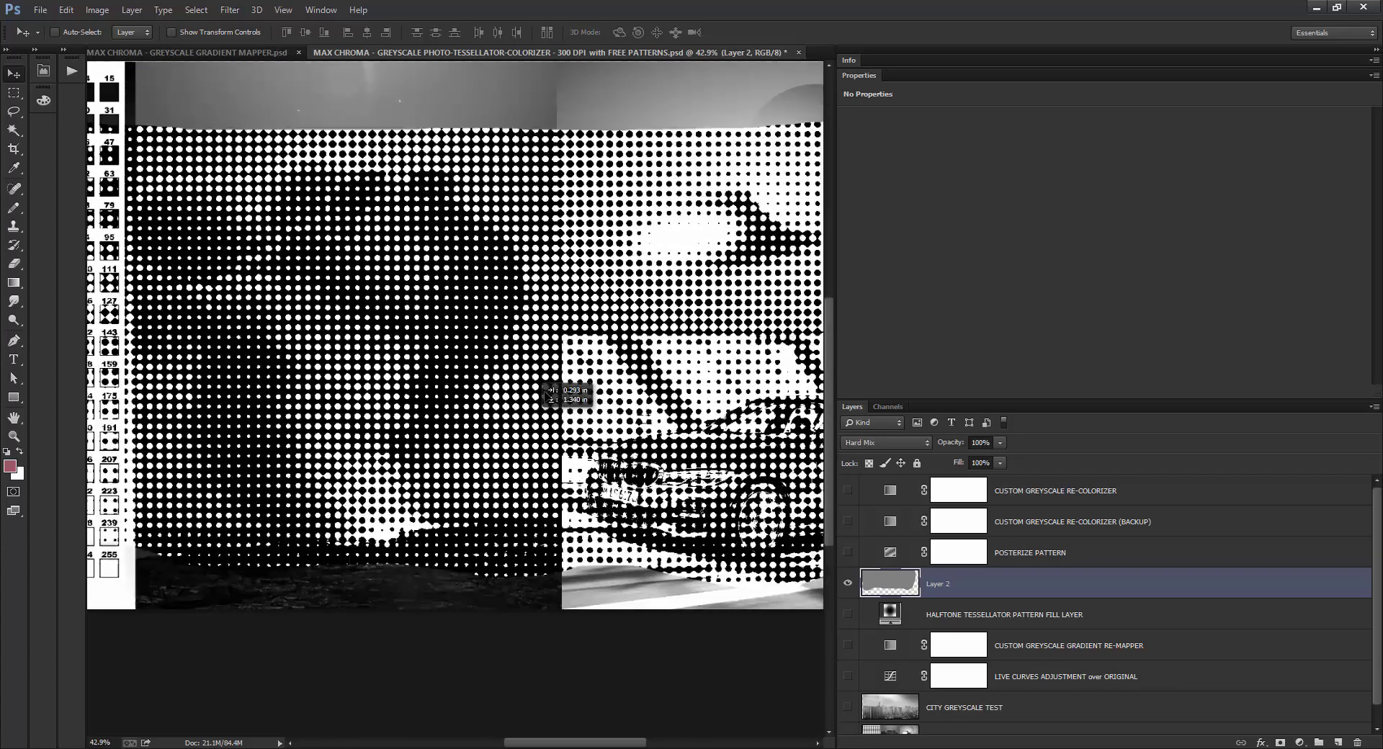
Delete the old Layer 2 and make the HALFTONE pattern fill layer visible.
key(Delete)
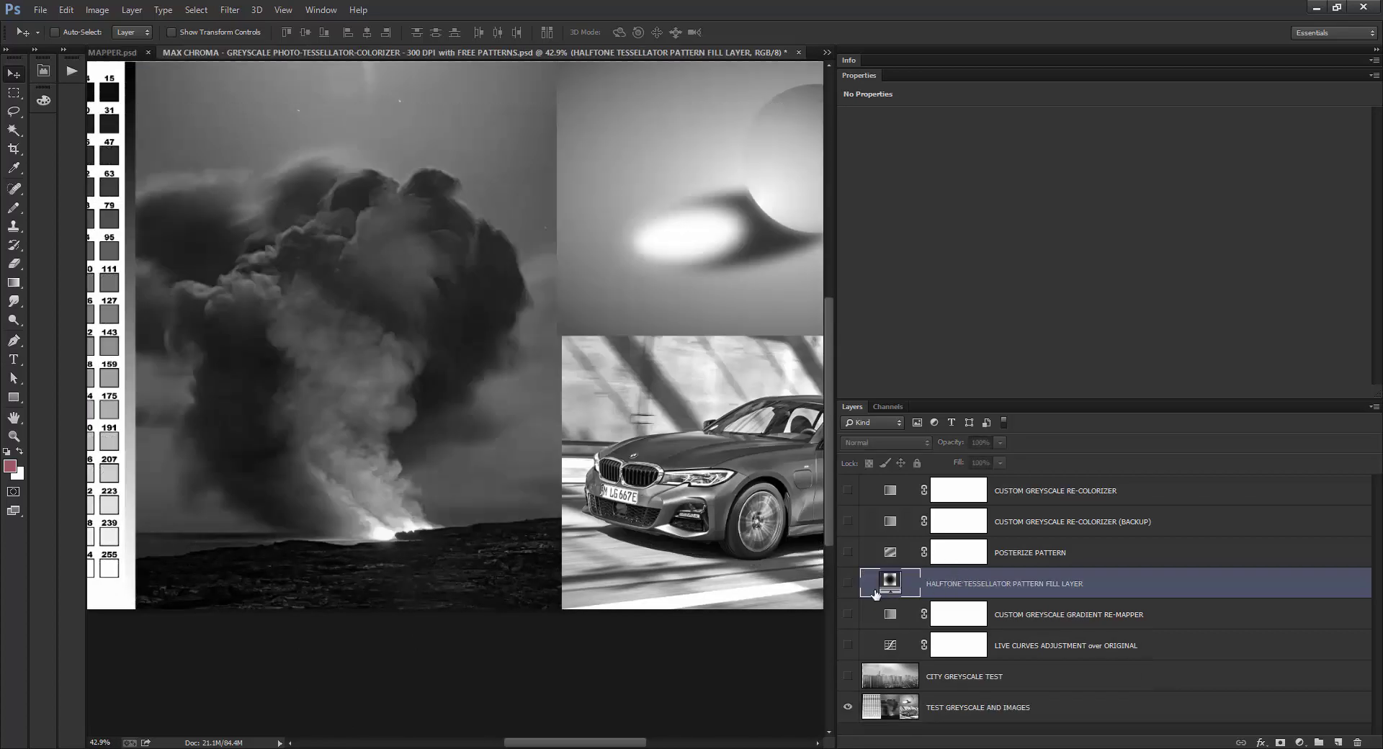
click(848, 584)
scroll(713, 561, down, 2)
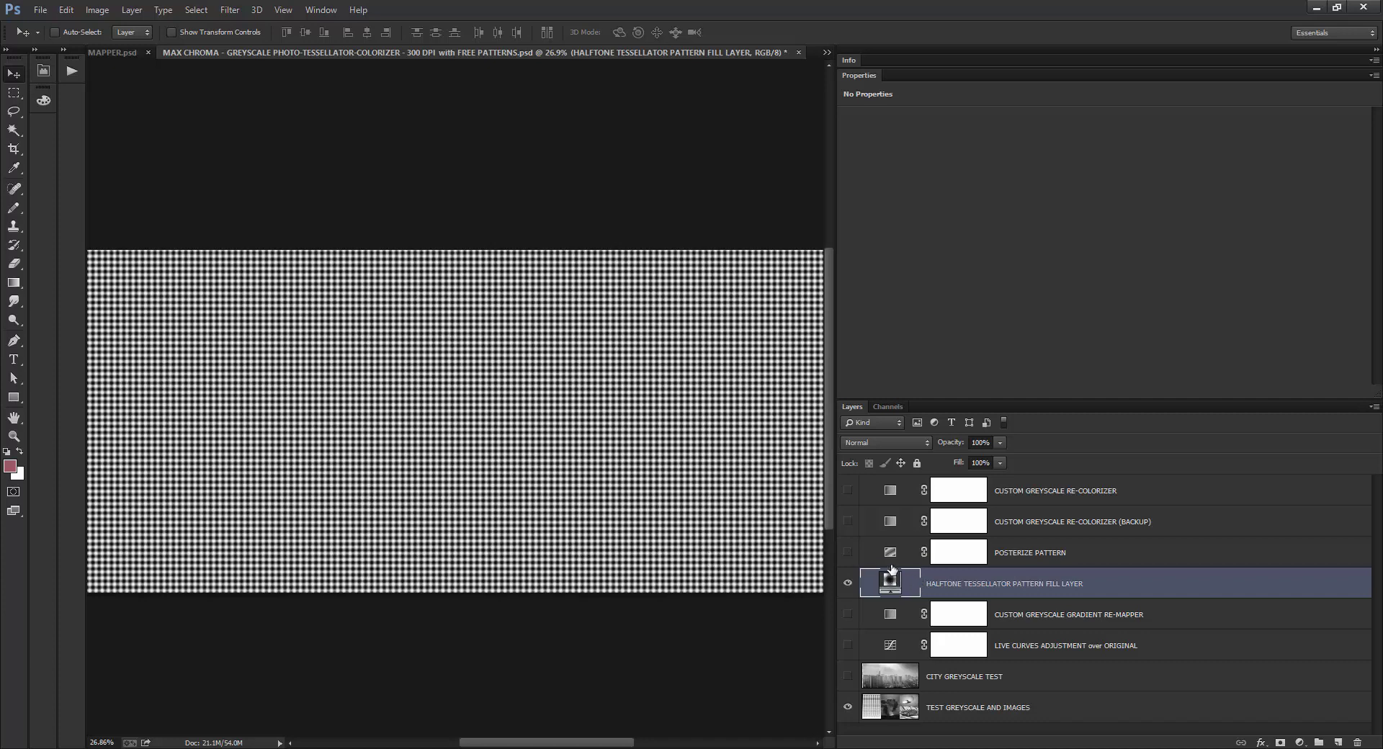
scroll(576, 440, down, 1)
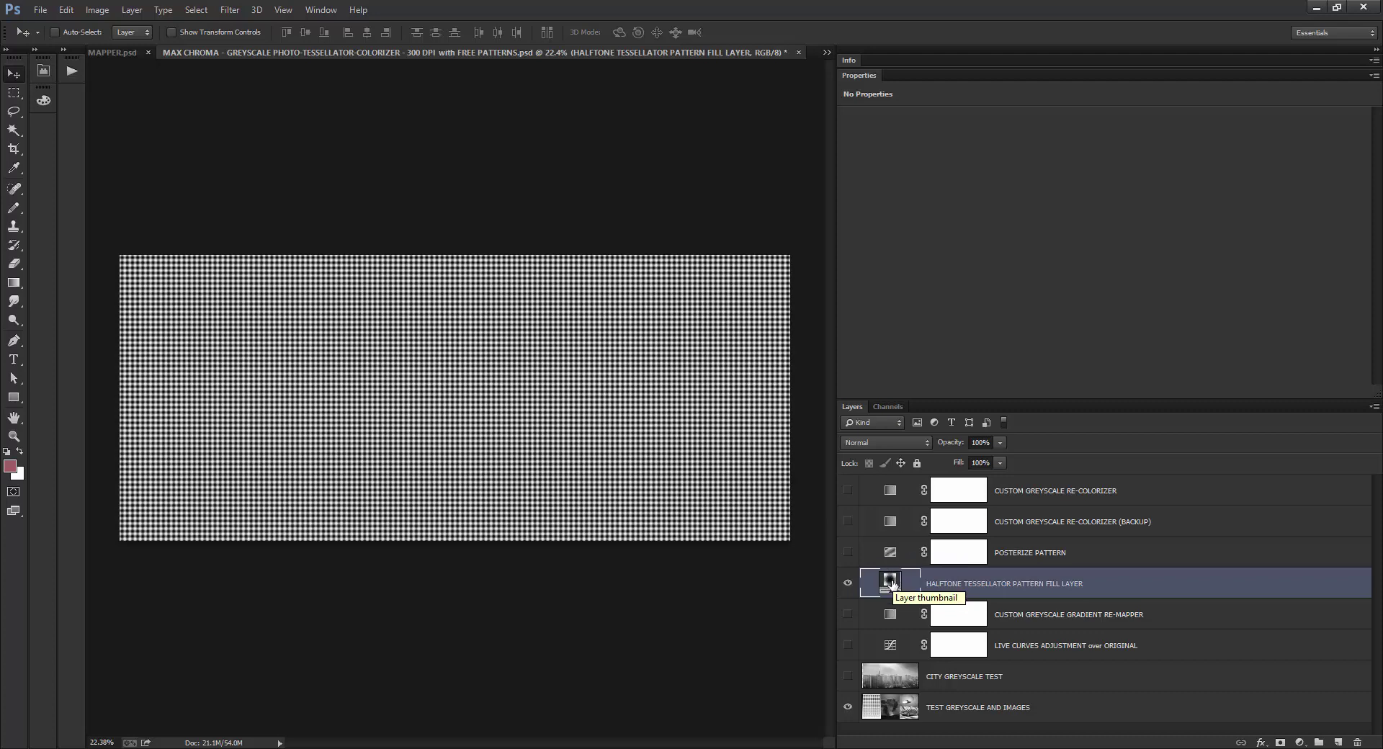
Blend the pattern fill as Hard Mix and merge the visible result into a new layer.
click(882, 442)
click(881, 315)
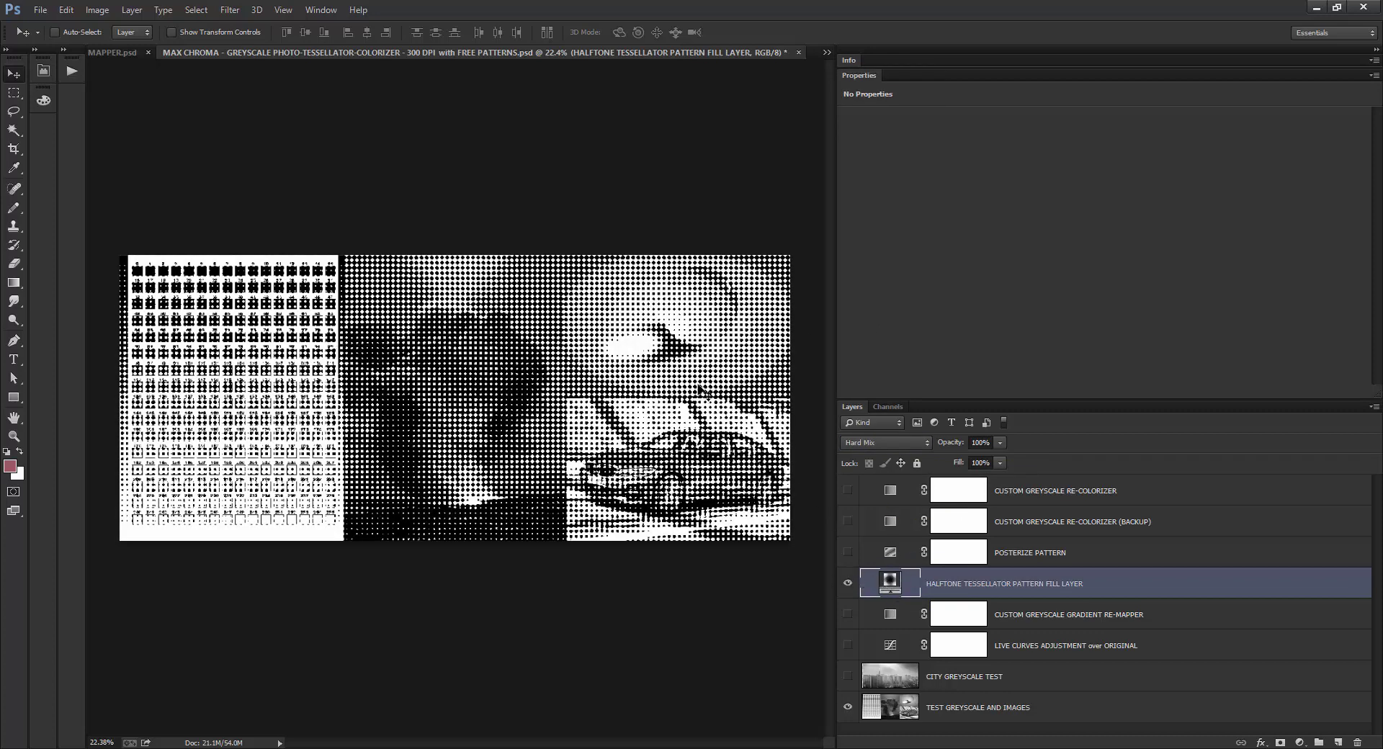
scroll(699, 389, up, 3)
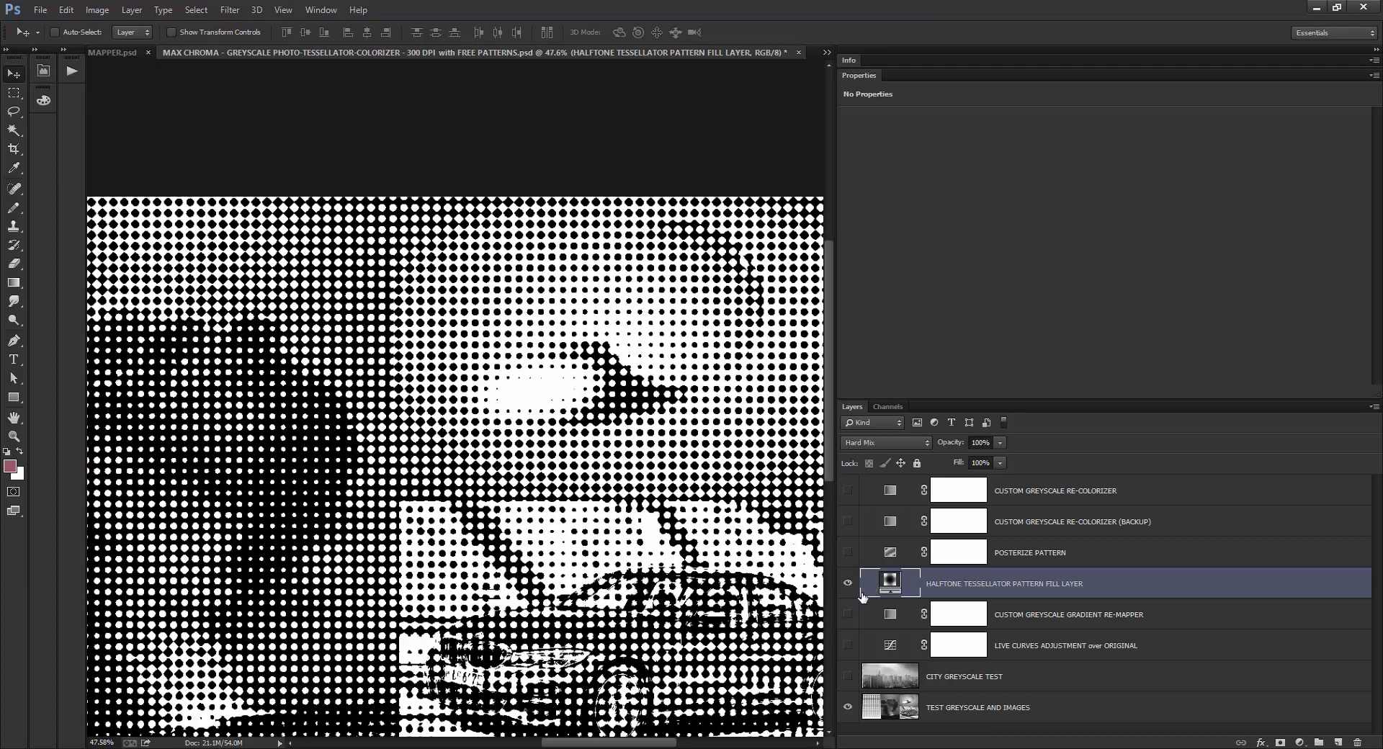
key(ctrl+v)
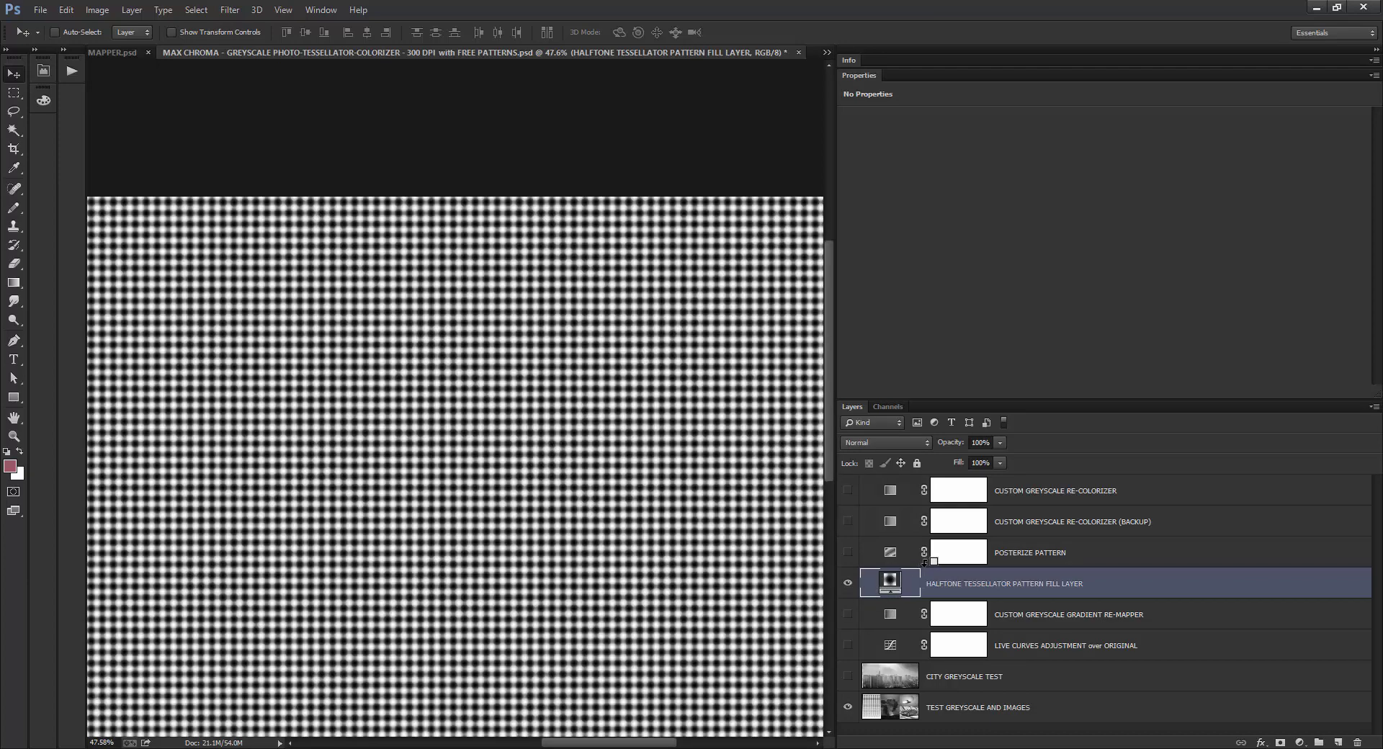
Hide the HALFTONE fill layer and move merged Layer 2 across the canvas.
click(848, 614)
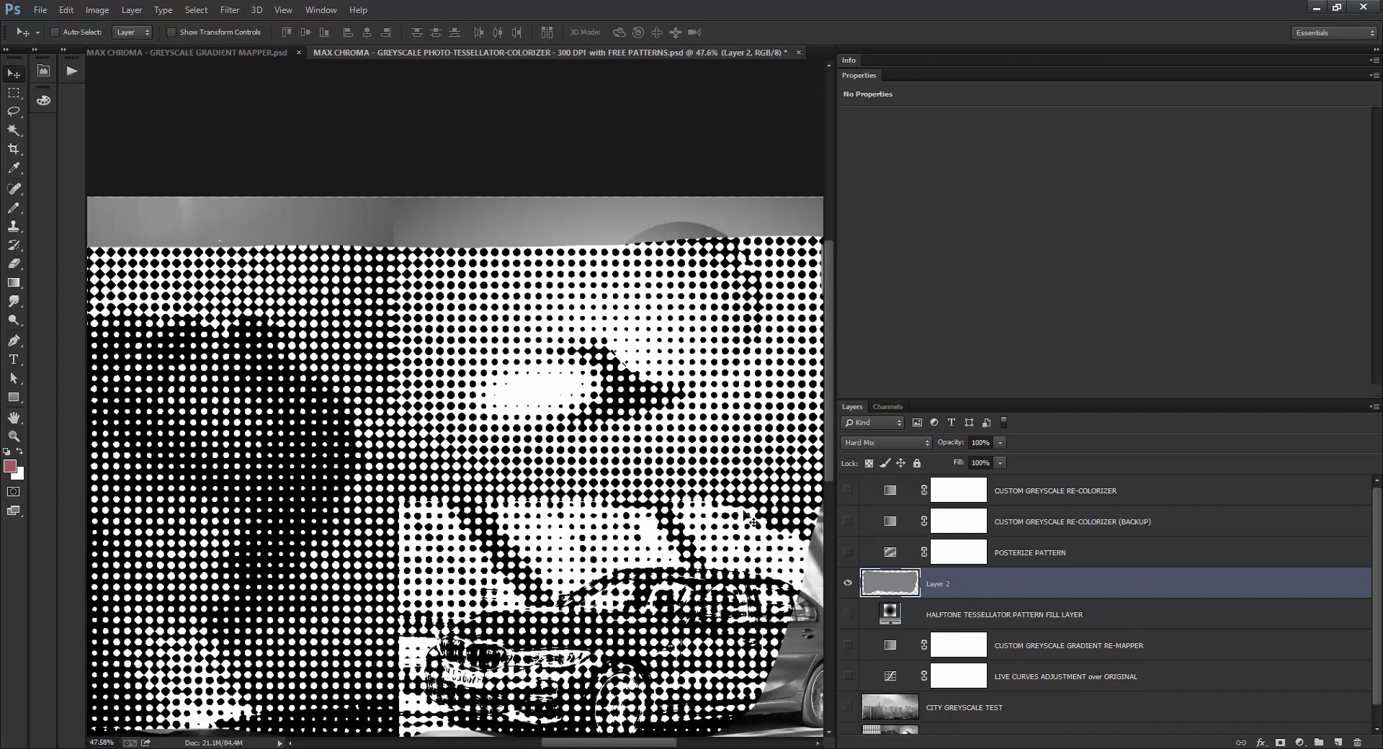
scroll(745, 508, down, 3)
drag(582, 465, 626, 464)
Rotate Layer 2 about 32 degrees, reposition it over the car photo, and commit.
key(ctrl+t)
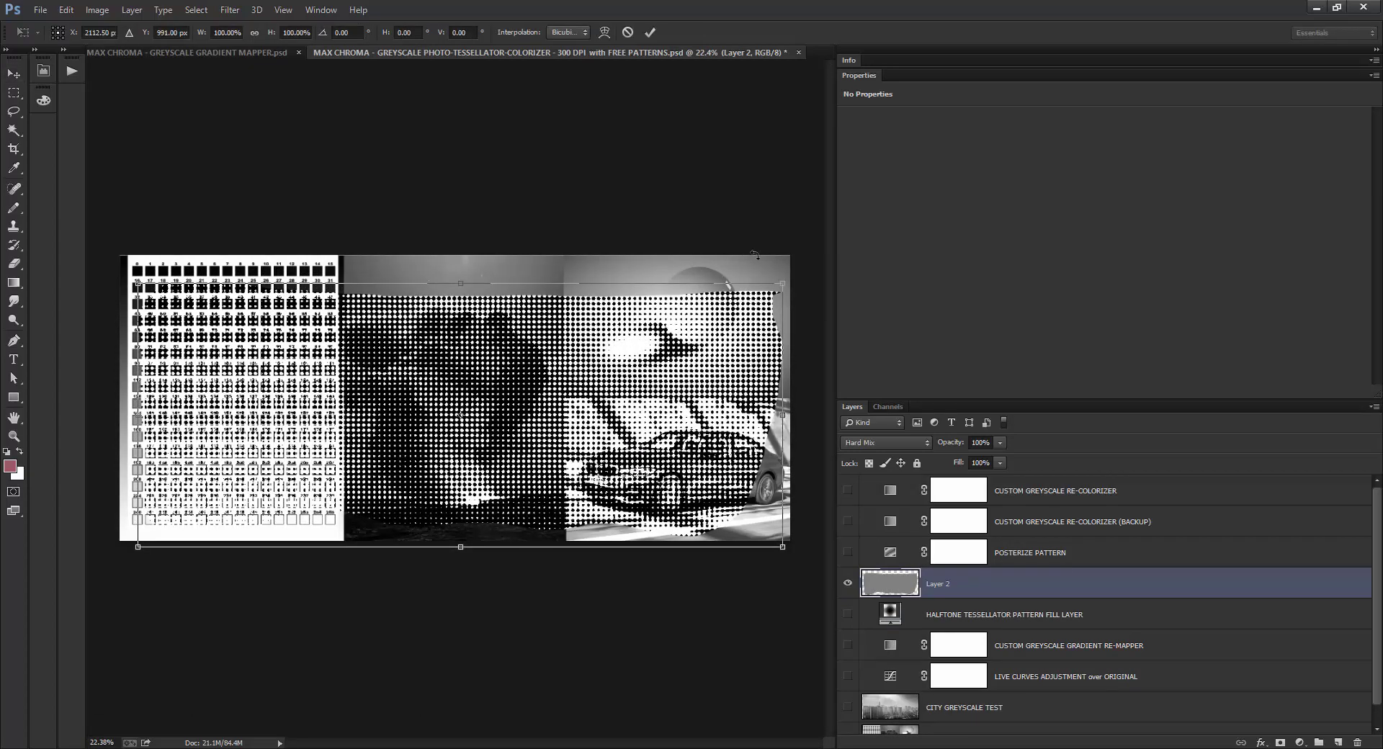
drag(797, 257, 807, 519)
drag(490, 294, 709, 273)
scroll(709, 273, up, 5)
drag(713, 467, 601, 409)
scroll(601, 408, down, 5)
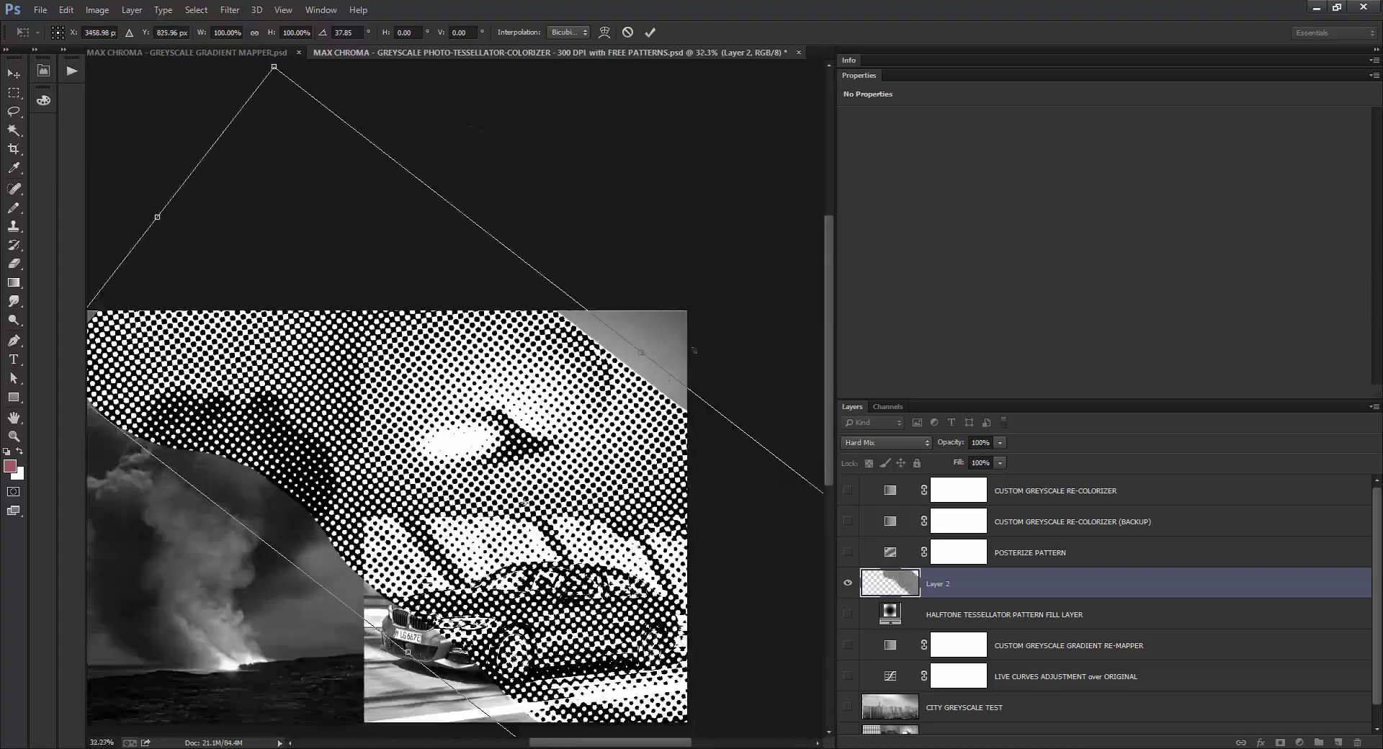
drag(672, 305, 562, 424)
key(Return)
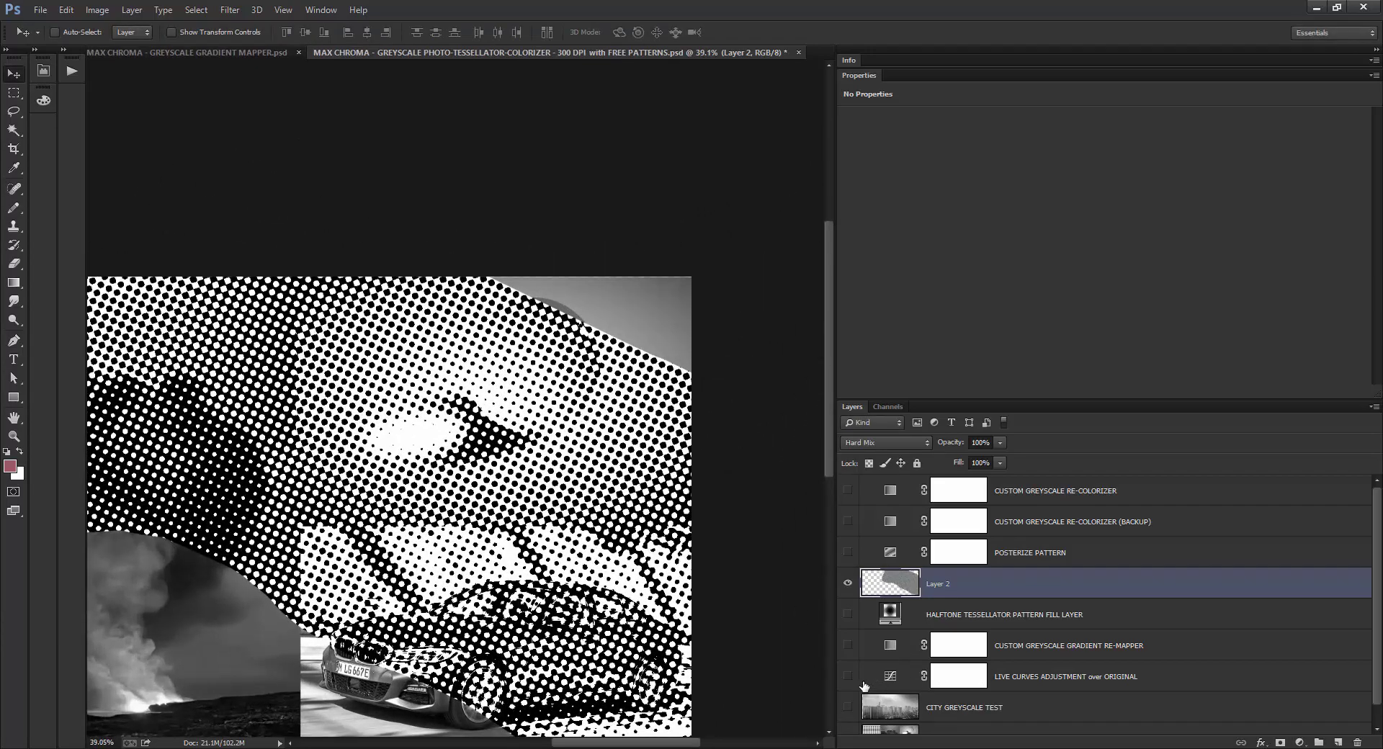
Turn on the LIVE CURVES adjustment and add a curve point to change dot density.
click(875, 675)
click(849, 677)
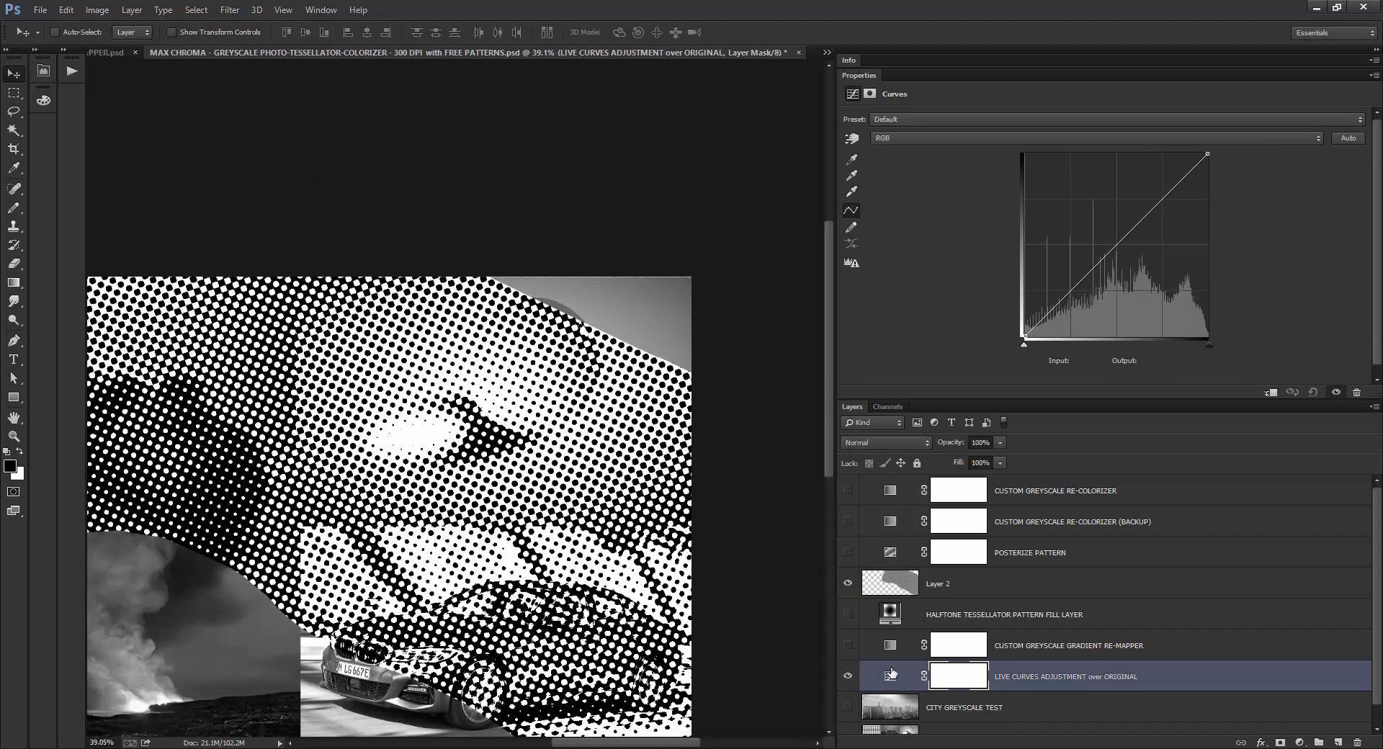
drag(1117, 244, 1081, 211)
scroll(592, 387, up, 3)
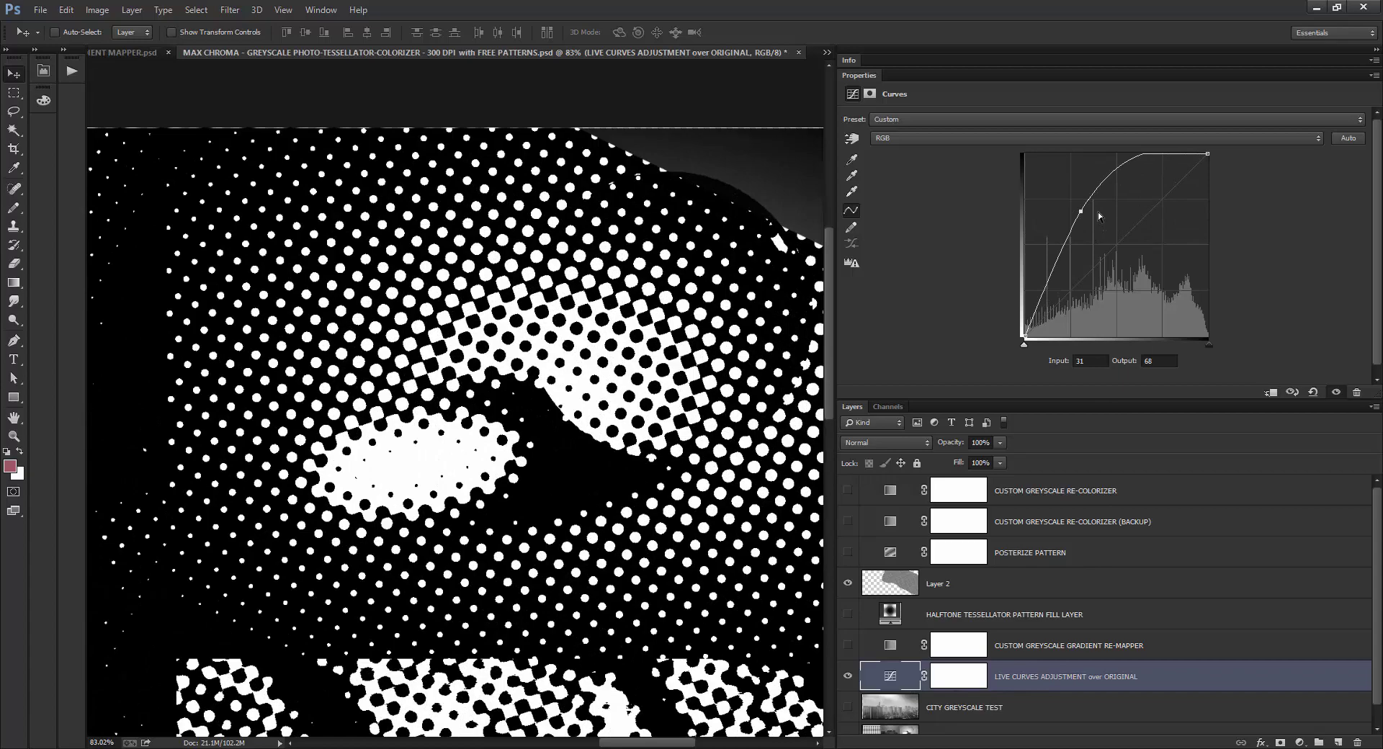
drag(1097, 212, 1097, 232)
scroll(728, 296, down, 3)
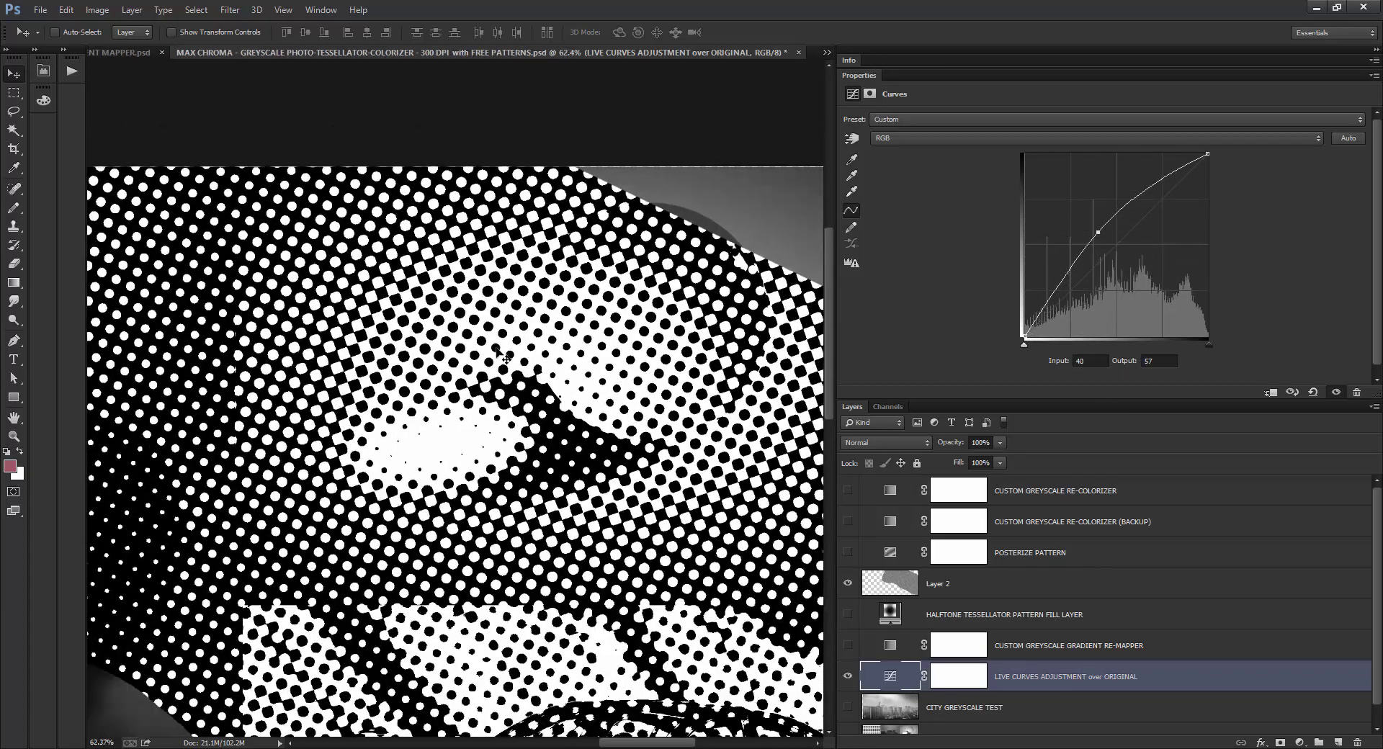
Hide rotated Layer 2, show the HALFTONE pattern fill, and set it to Hard Mix.
click(947, 596)
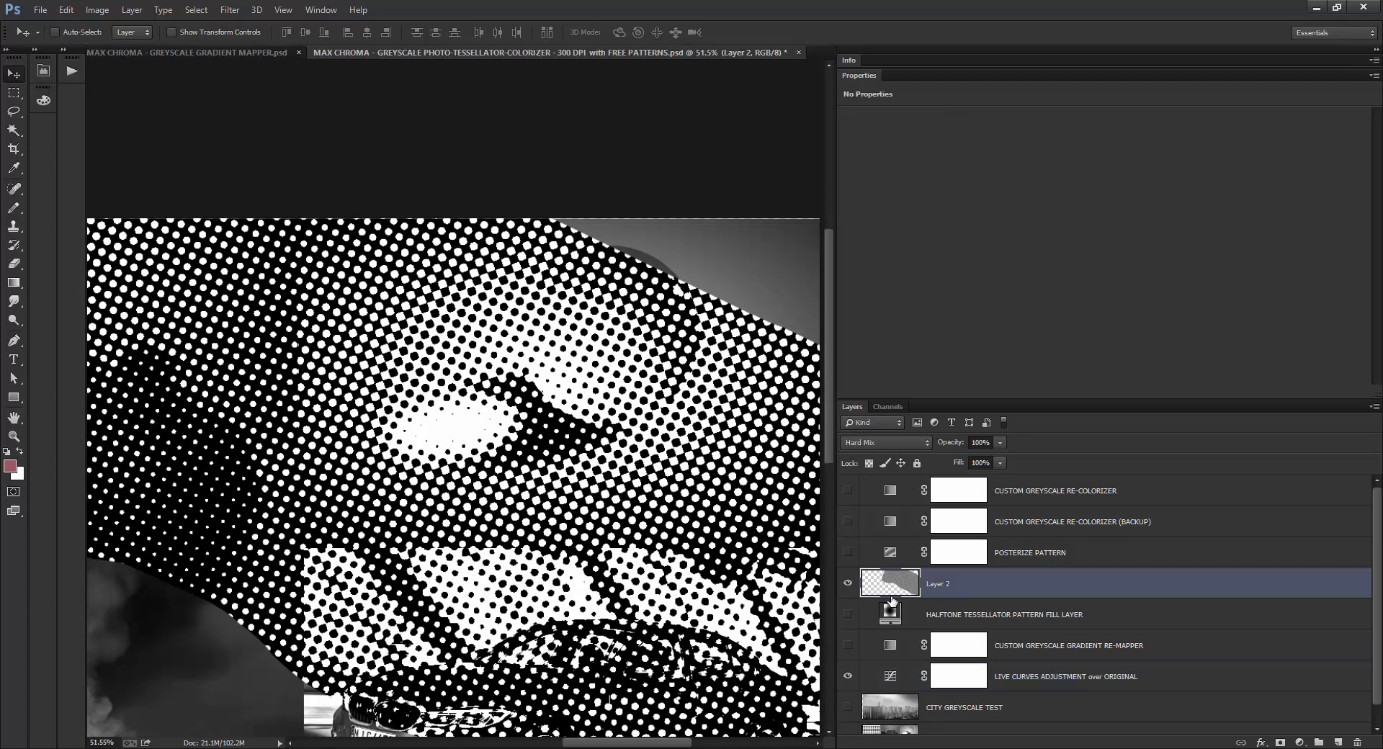
click(848, 614)
click(847, 583)
click(892, 622)
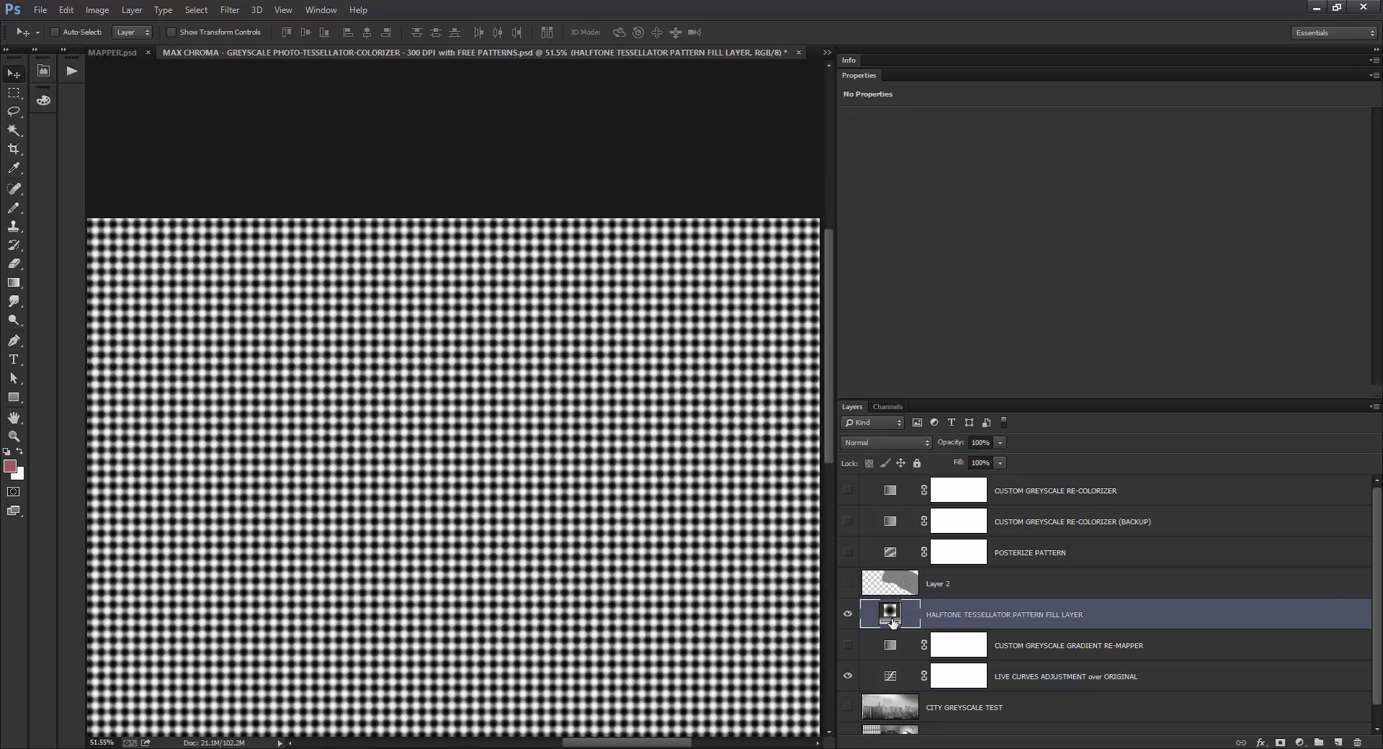
click(923, 447)
click(868, 316)
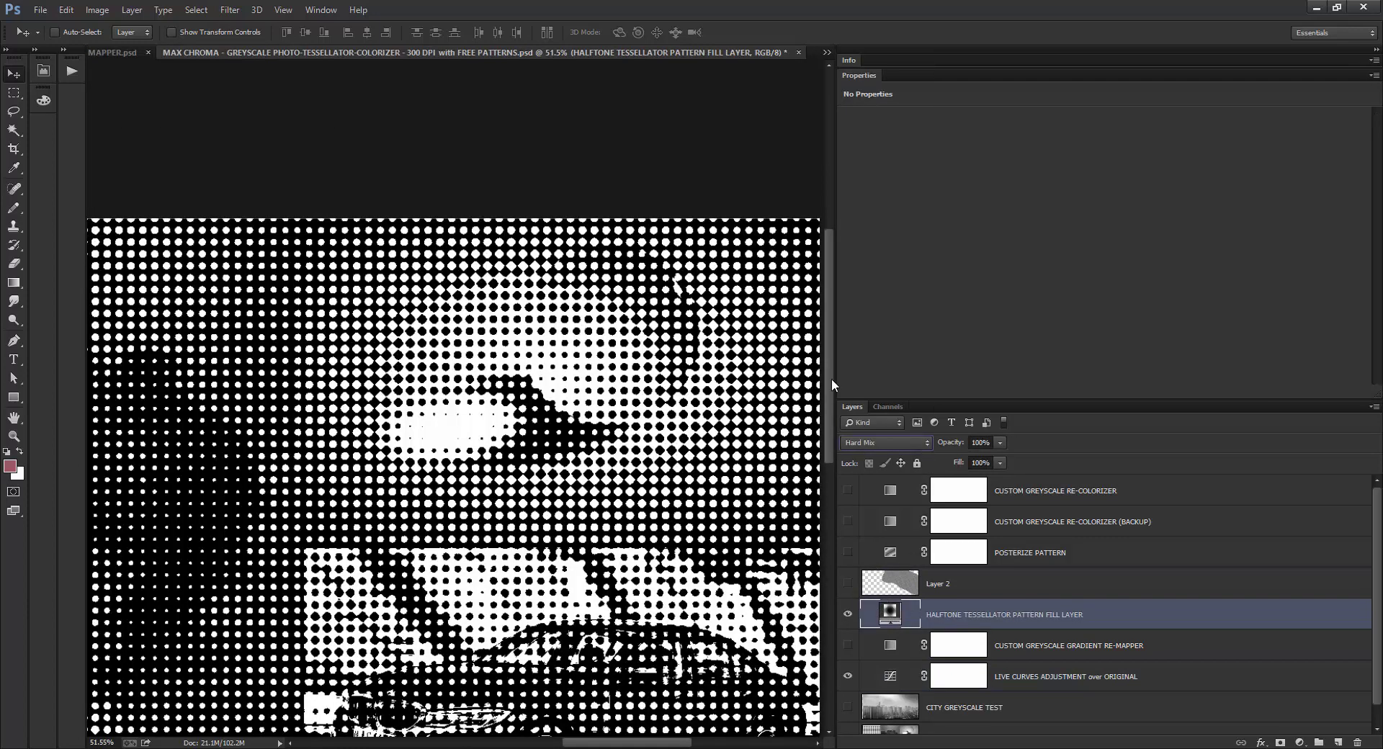
scroll(520, 404, down, 1)
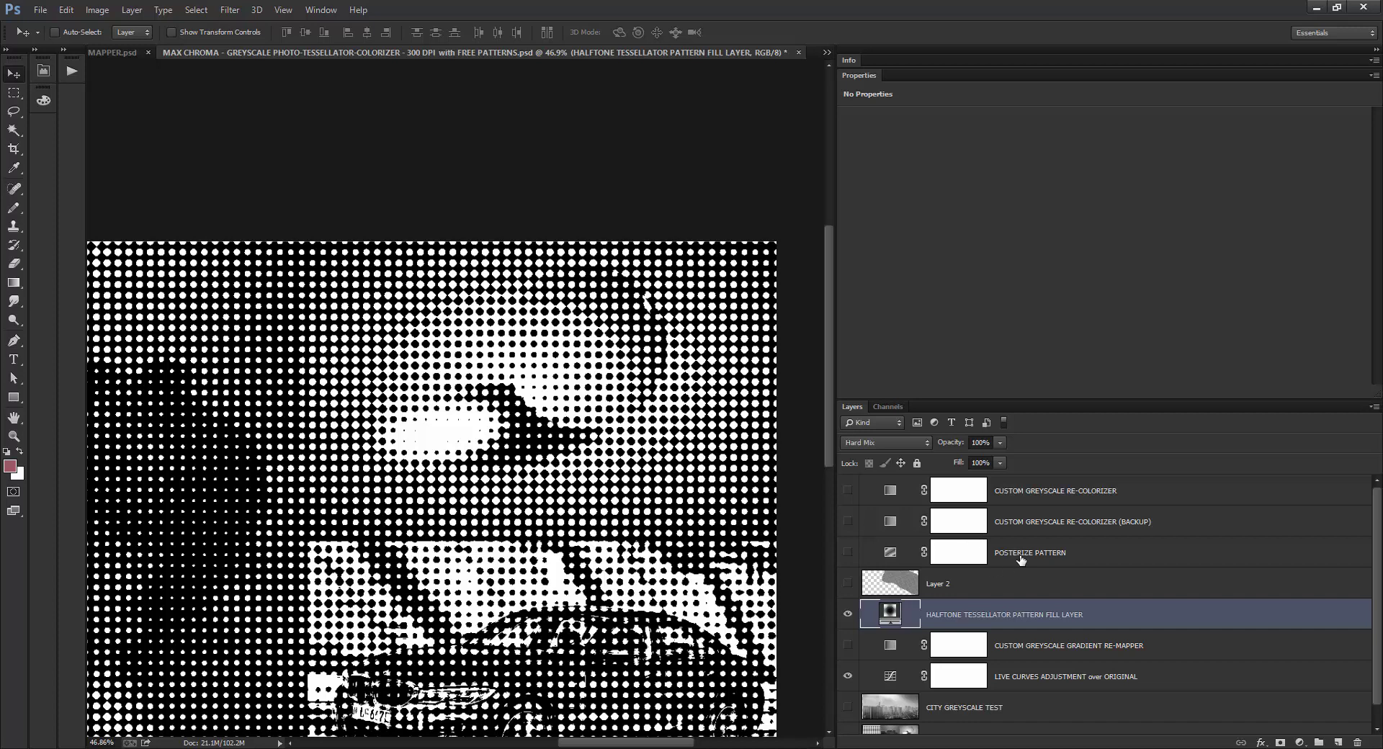
click(888, 490)
click(1061, 122)
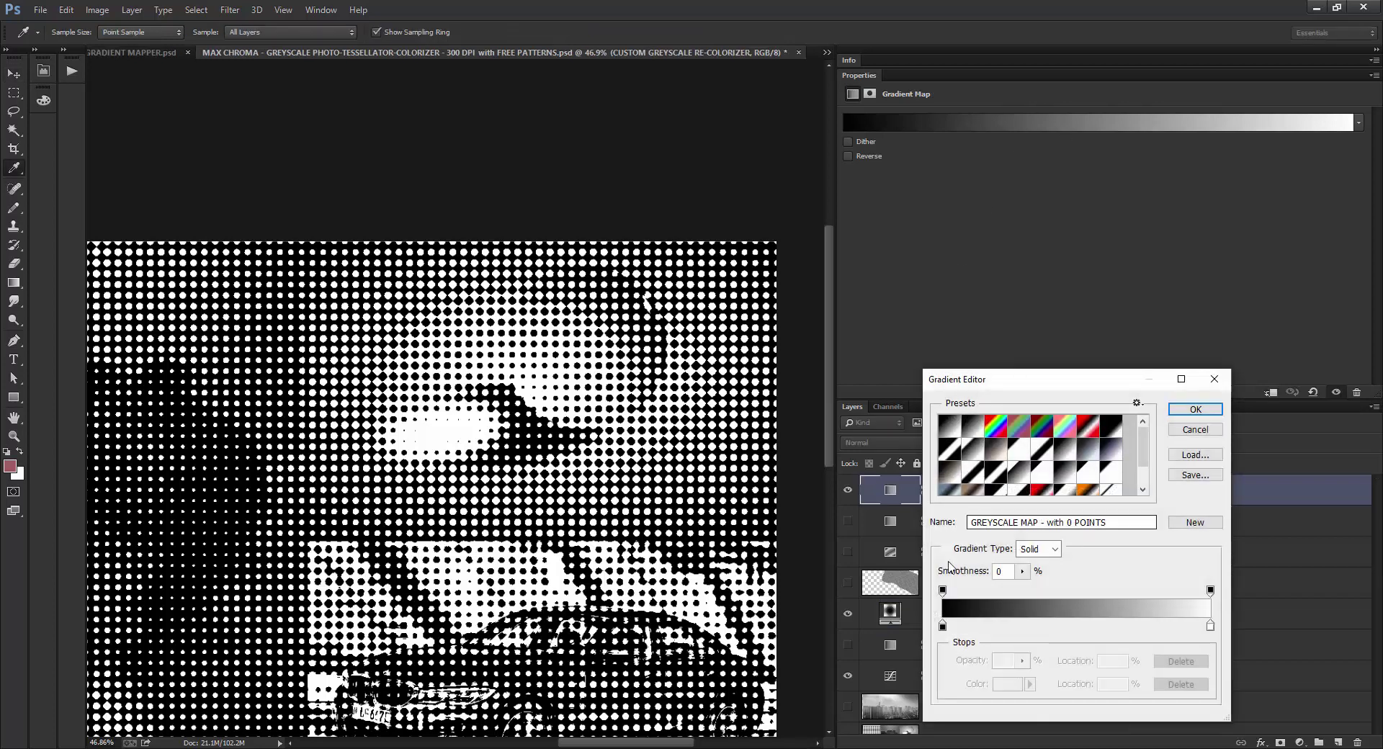
click(943, 625)
click(1006, 684)
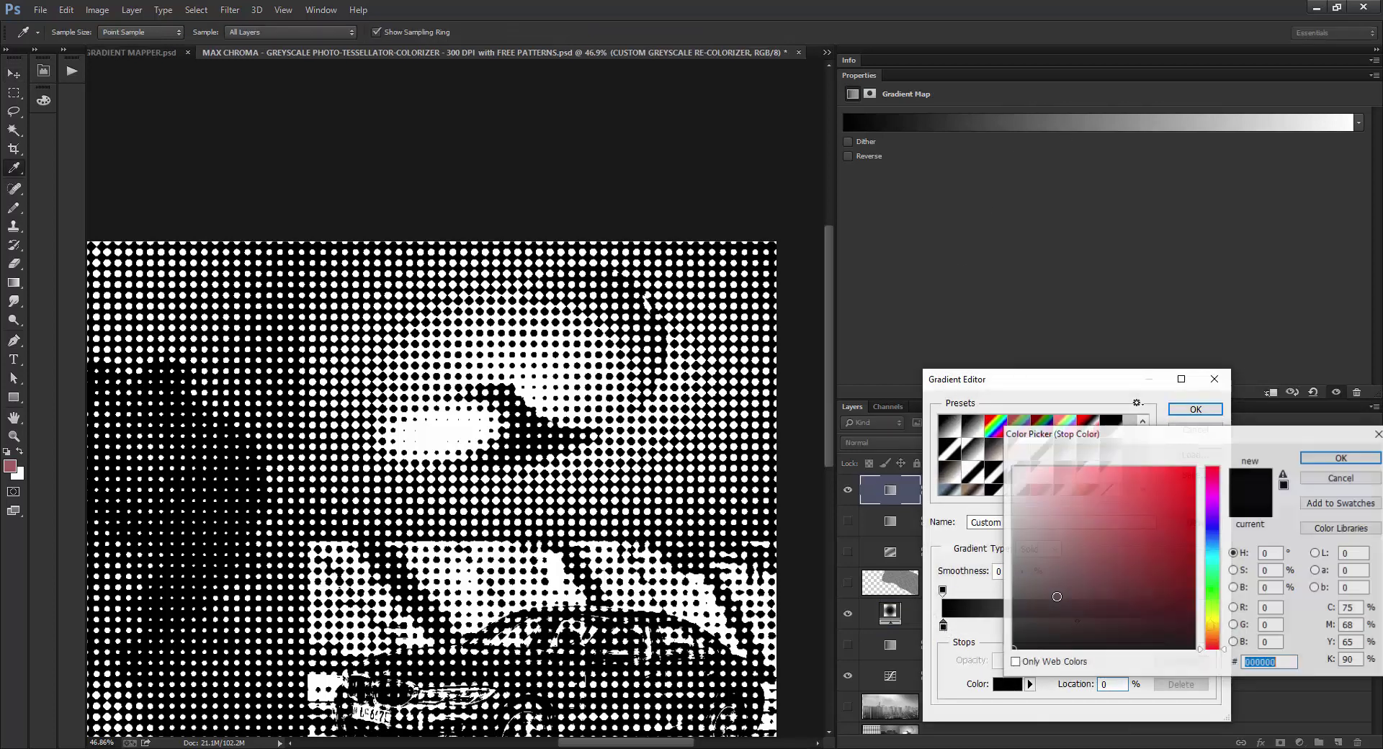
drag(1160, 567, 1193, 551)
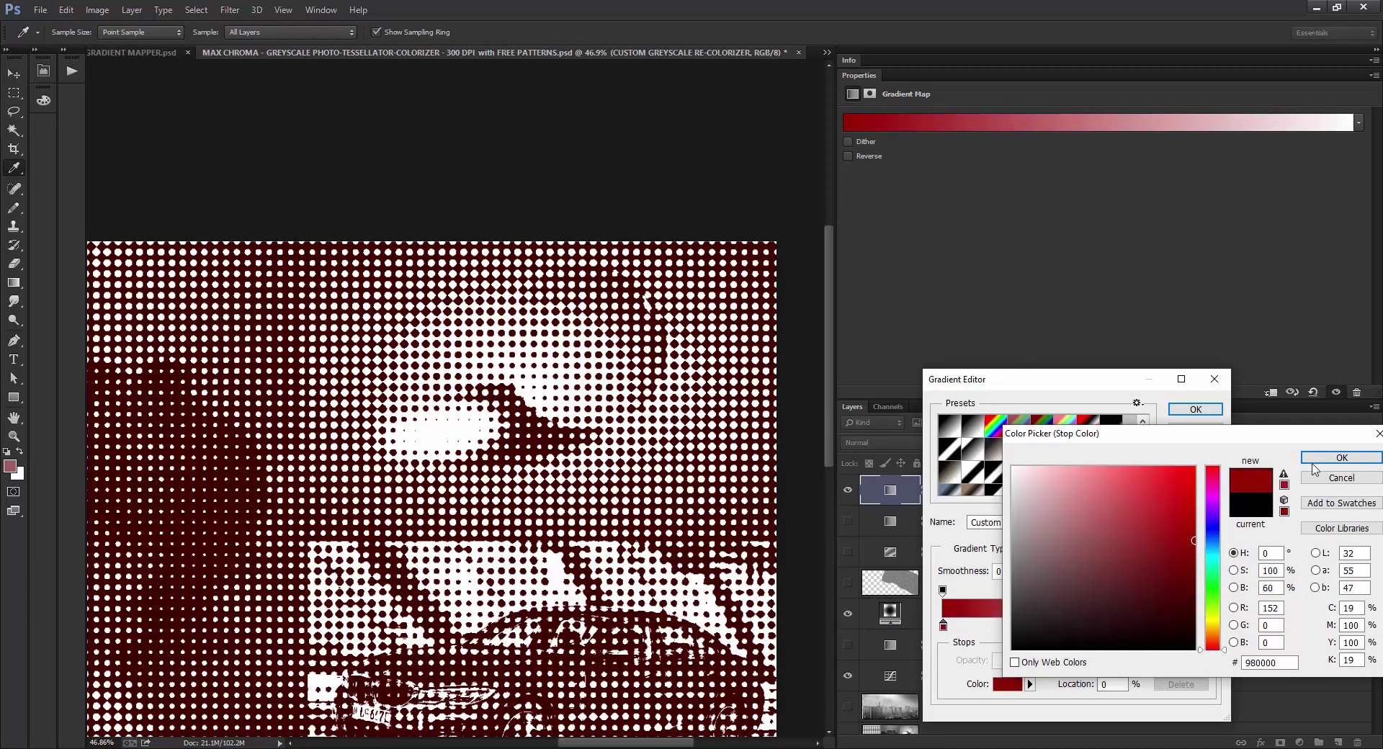
click(1341, 457)
click(1210, 627)
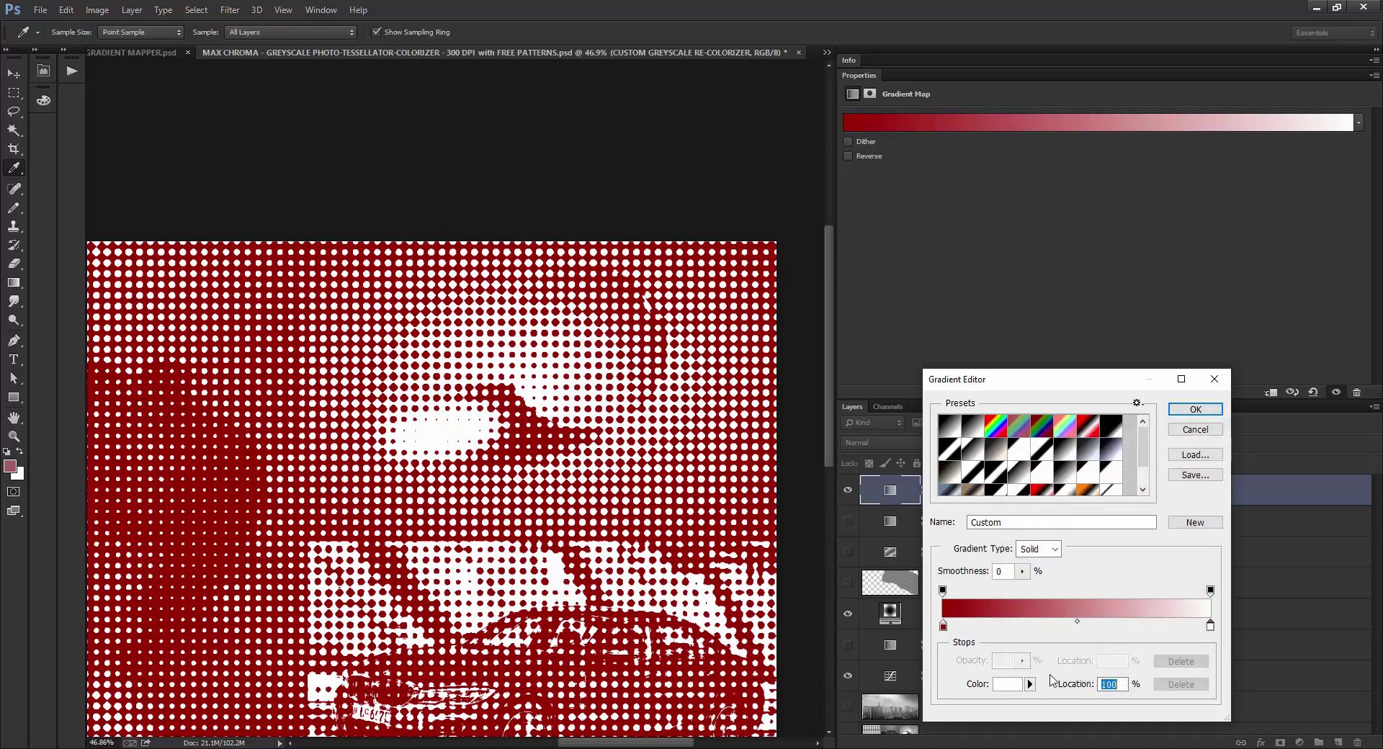
click(1019, 686)
click(1200, 630)
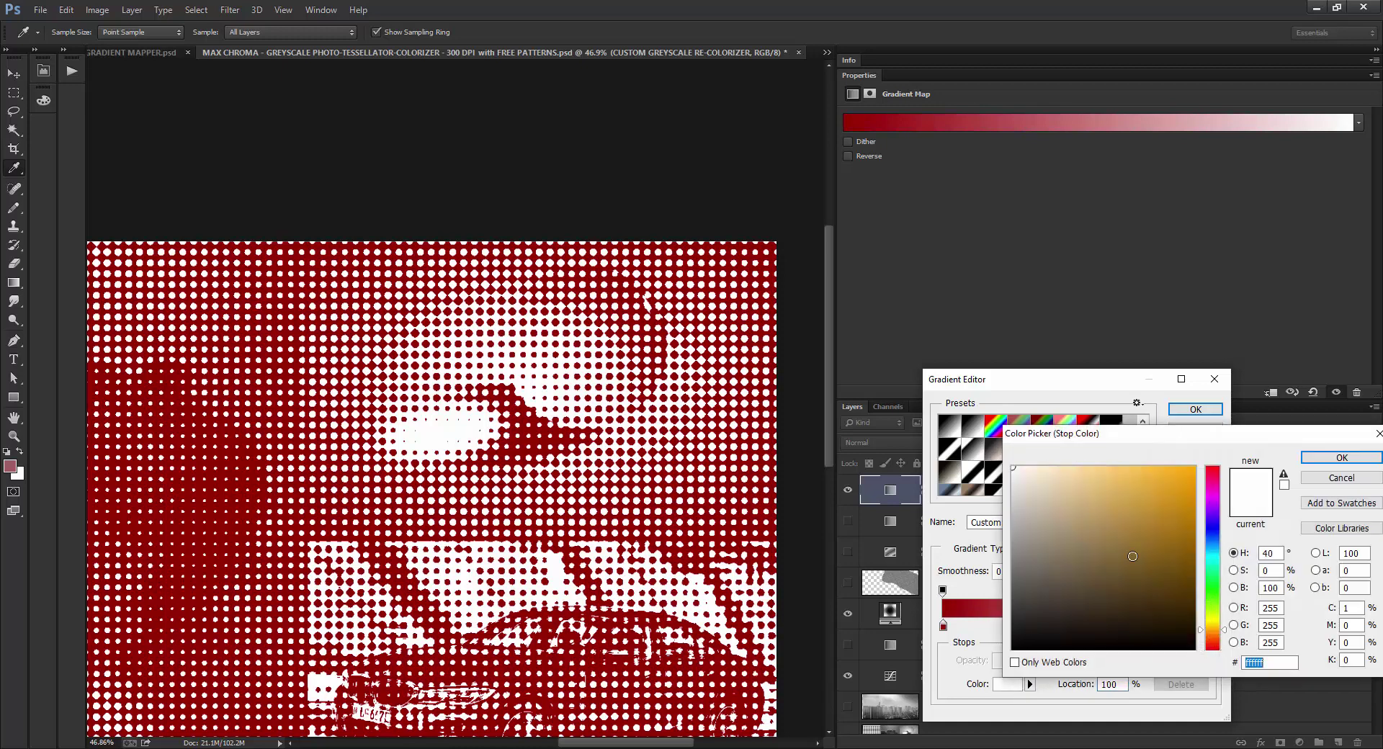
click(1121, 469)
click(1341, 457)
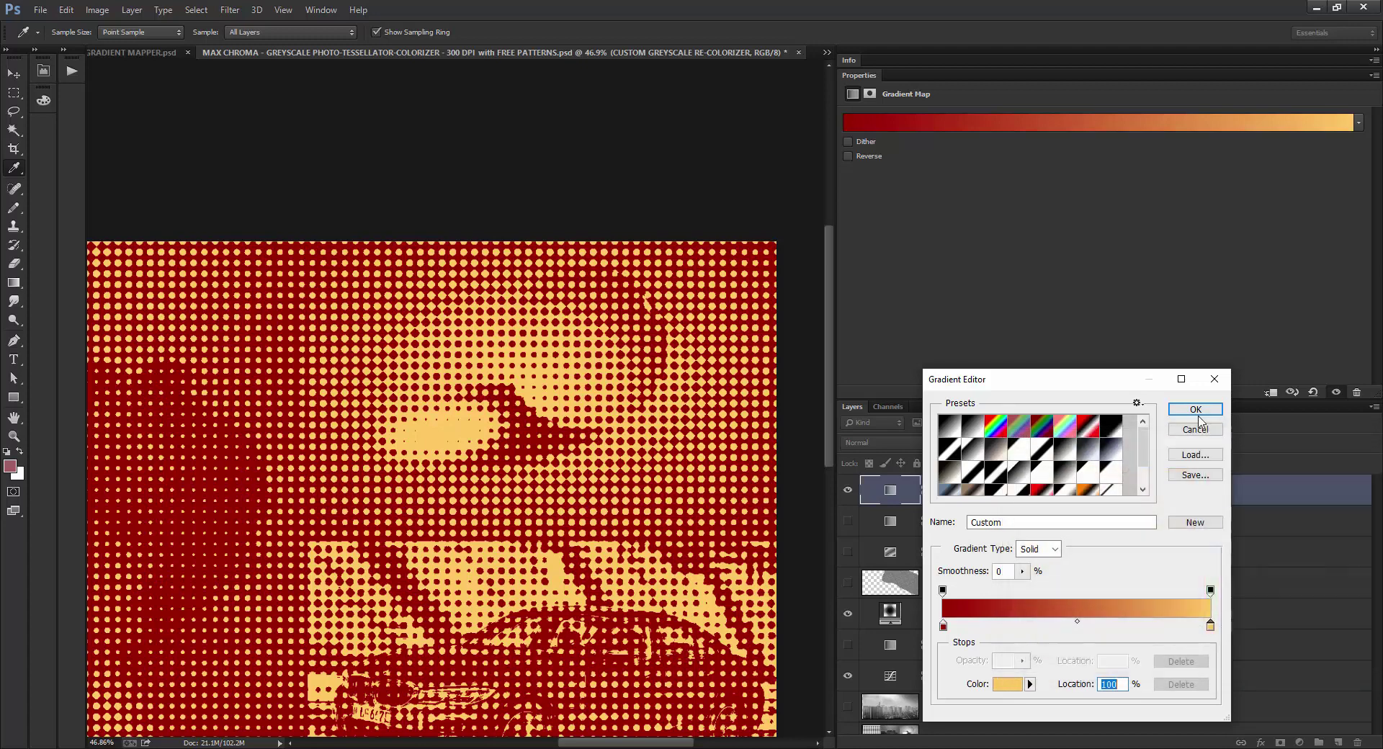
click(1195, 408)
key(v)
scroll(679, 489, down, 2)
scroll(371, 543, down, 3)
scroll(371, 544, left, 3)
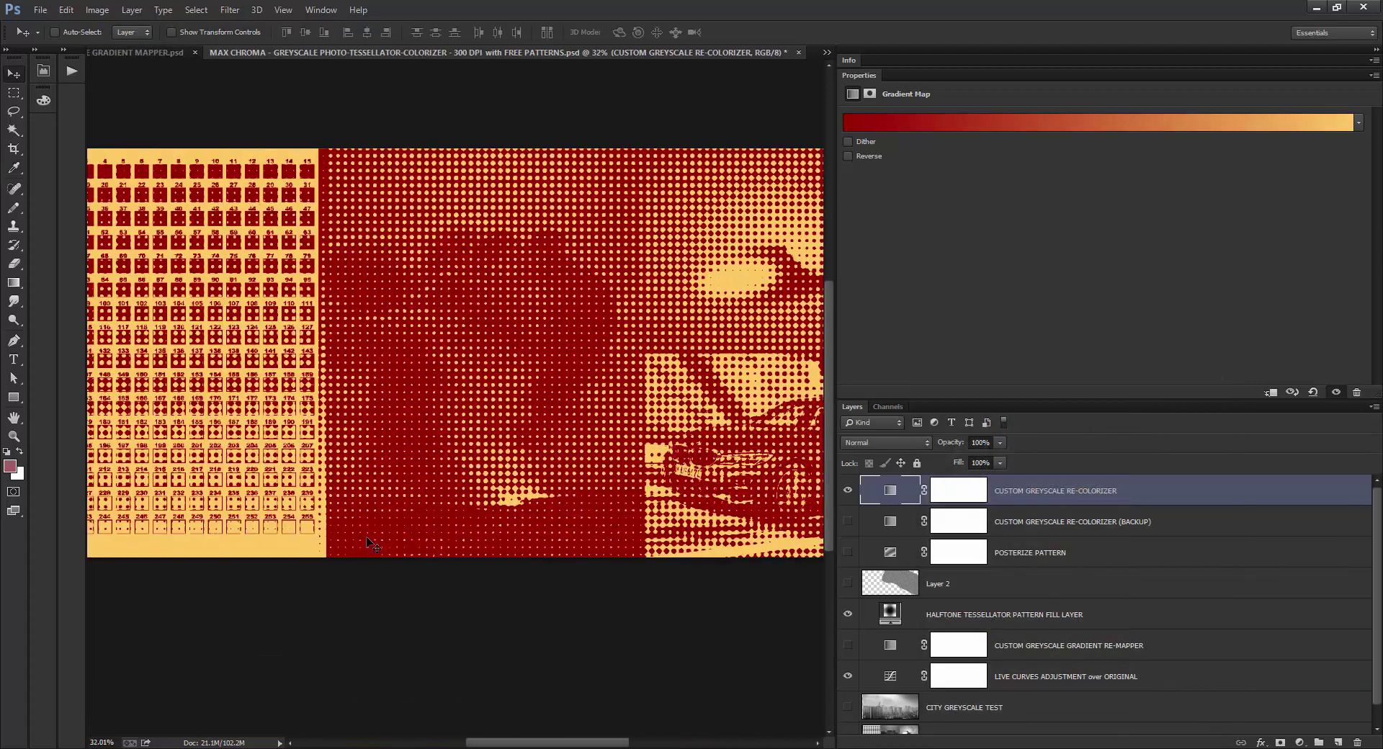
click(847, 490)
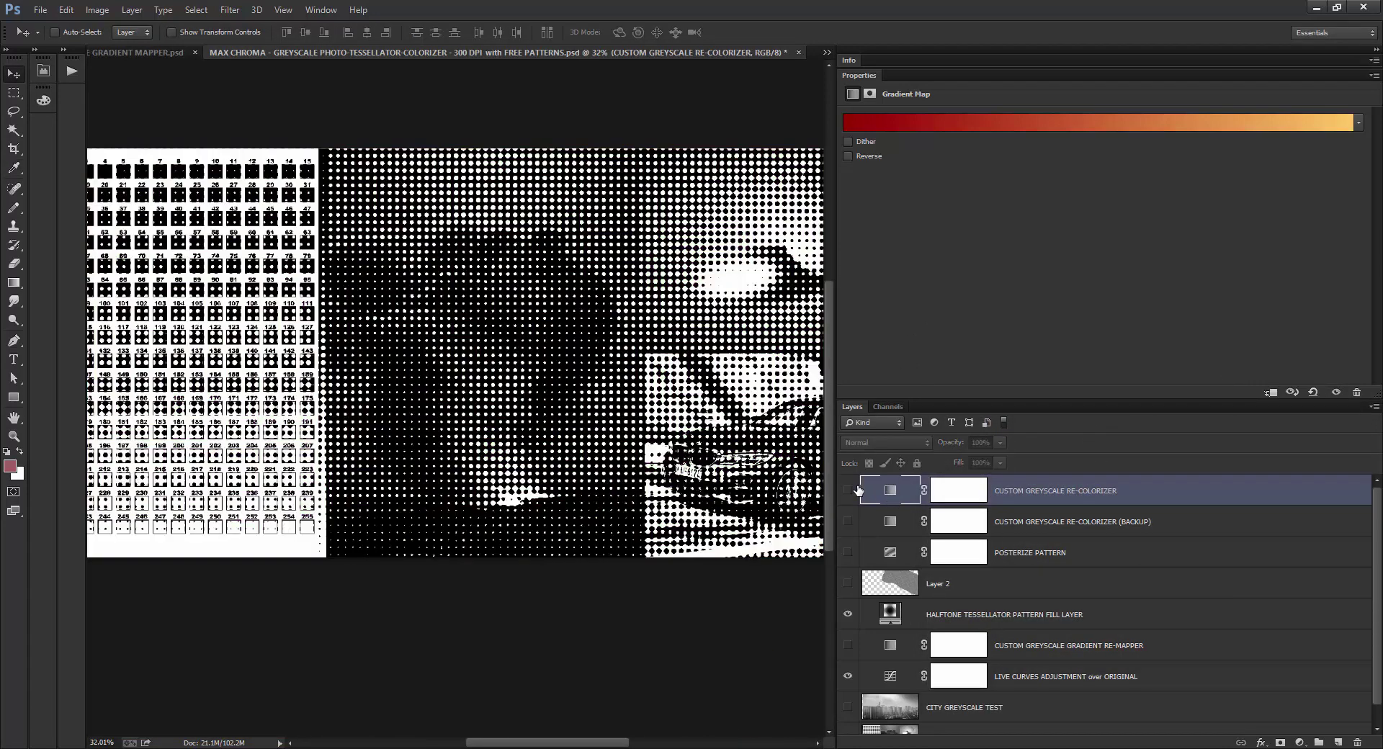
scroll(661, 376, down, 1)
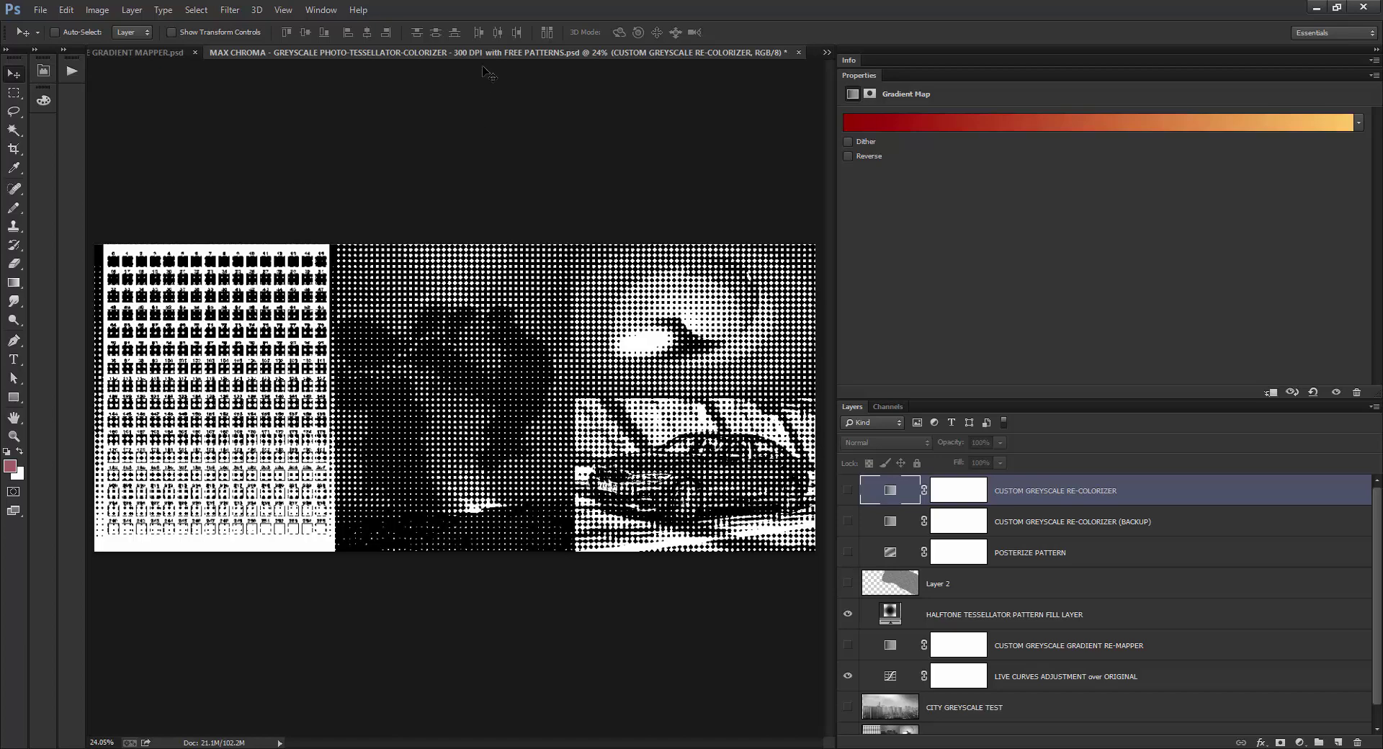
scroll(594, 389, up, 8)
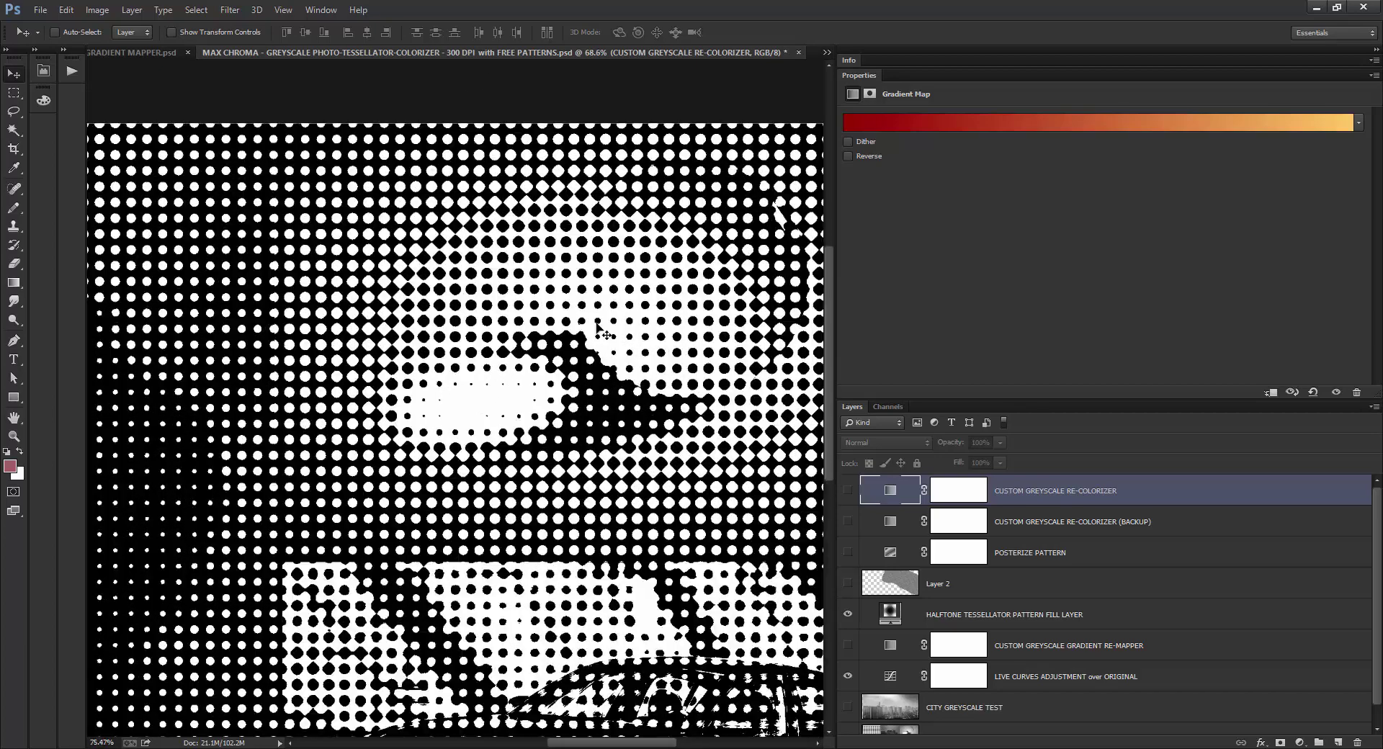
scroll(521, 468, down, 2)
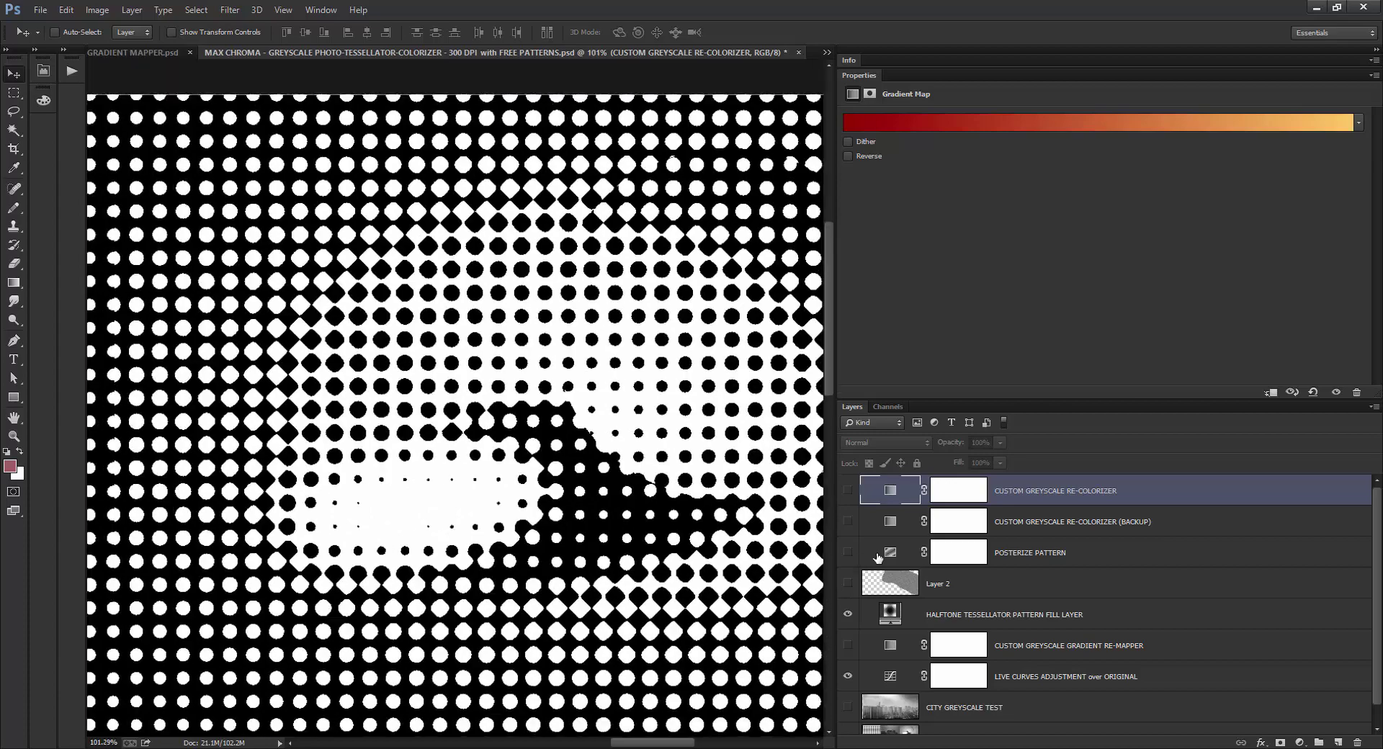
Lower the halftone pattern fill's scale from 50% to 8%.
double_click(890, 613)
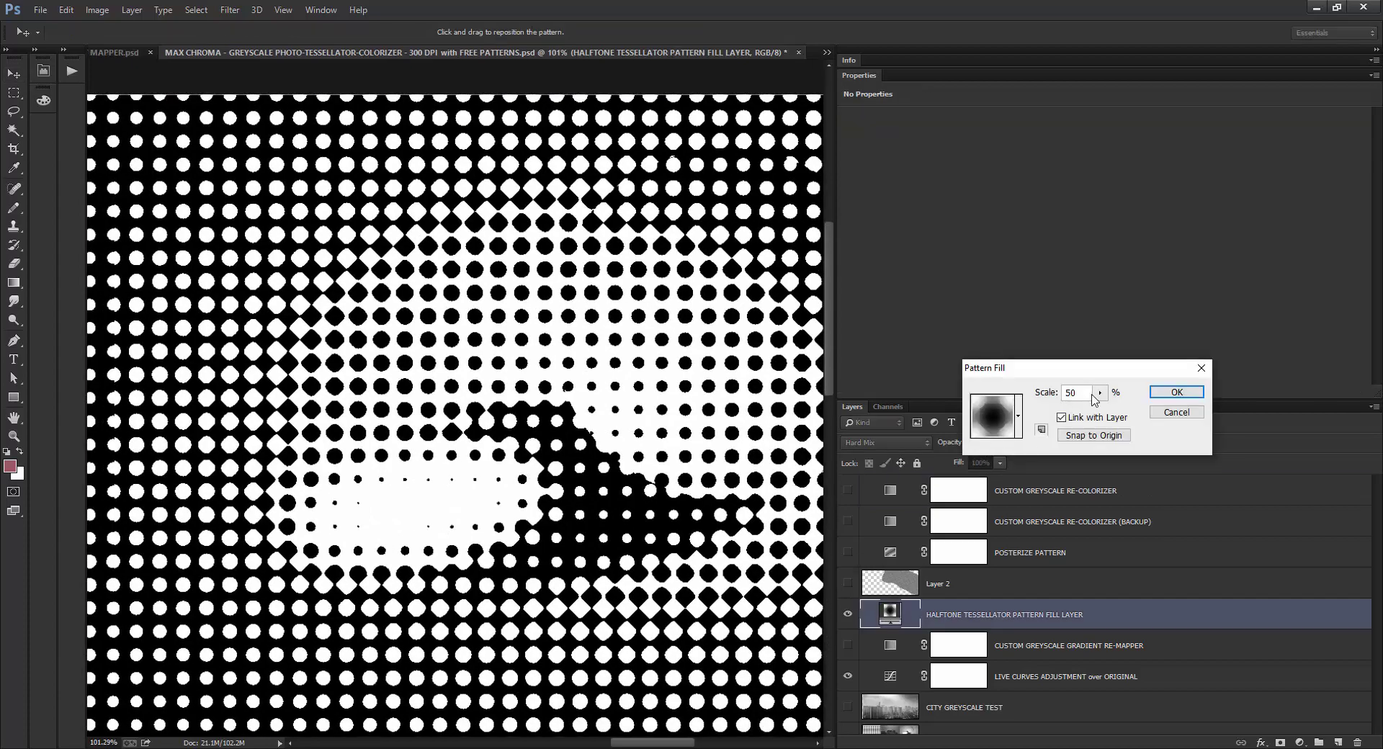
click(1087, 391)
key(Down)
key(Down)
key(Down)
key(Down)
key(Down)
key(Down)
key(Down)
key(Down)
key(Down)
key(Down)
key(Down)
key(Down)
key(Down)
key(Down)
key(Down)
key(Down)
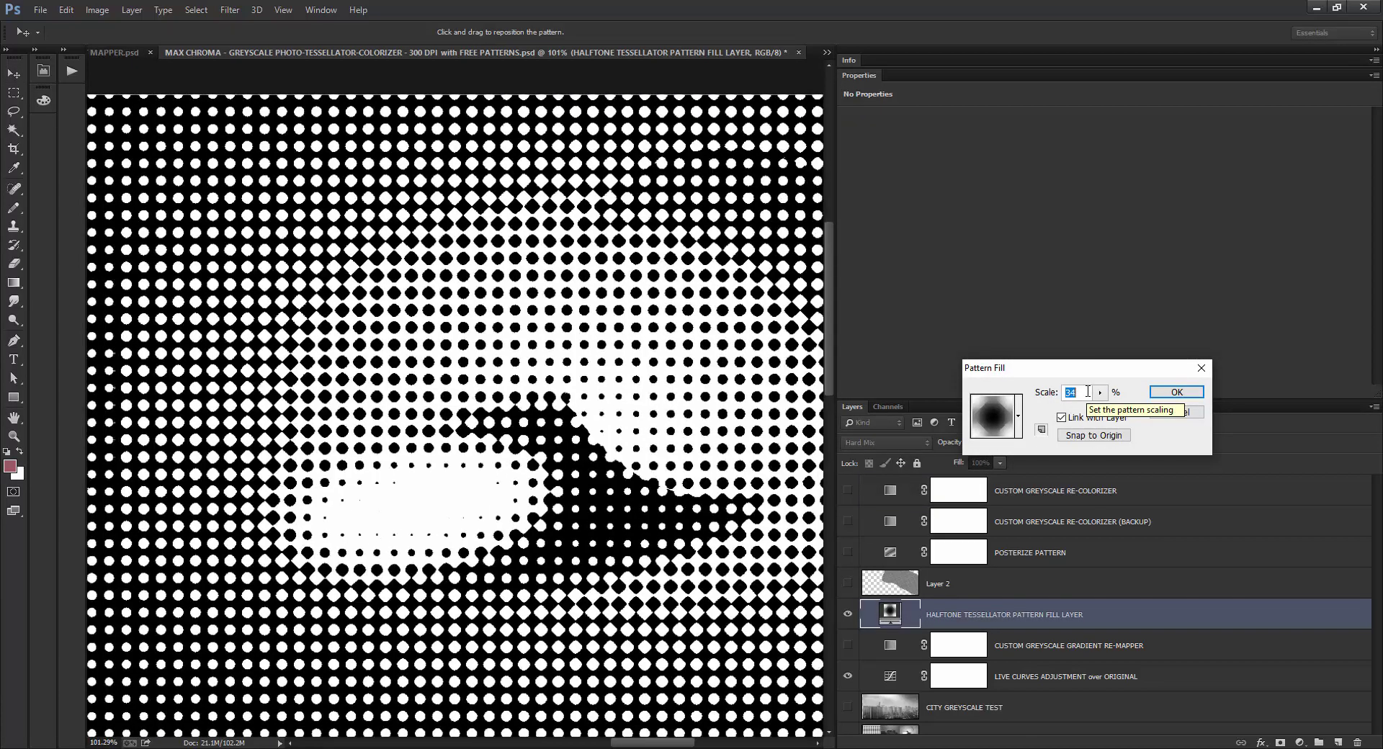
key(Down)
key(Down)
key(Down)
key(Down)
key(Down)
key(Down)
key(Down)
key(Down)
key(Down)
key(Down)
key(Down)
key(Down)
key(Down)
key(Down)
key(Down)
key(Down)
key(Down)
key(Down)
key(Down)
key(Down)
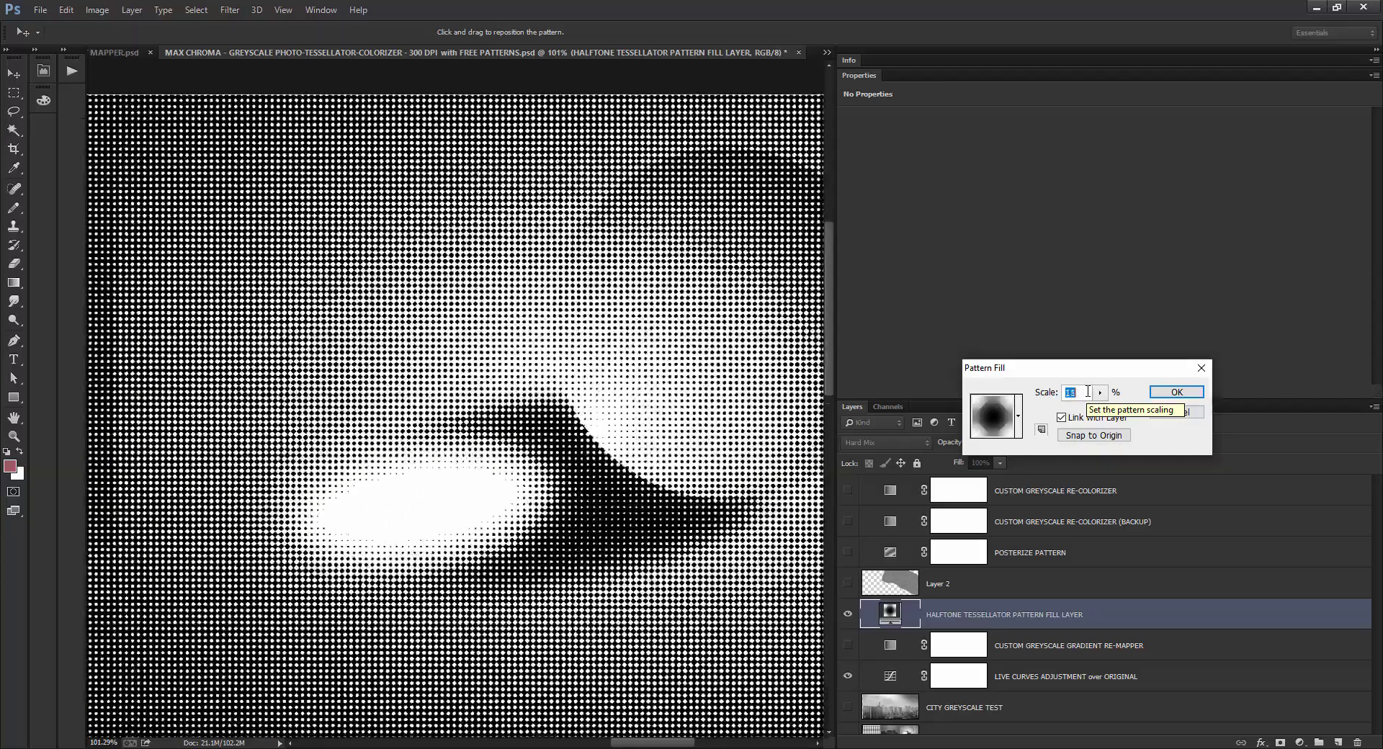
key(Down)
key(Down)
key(Down)
key(Down)
key(Down)
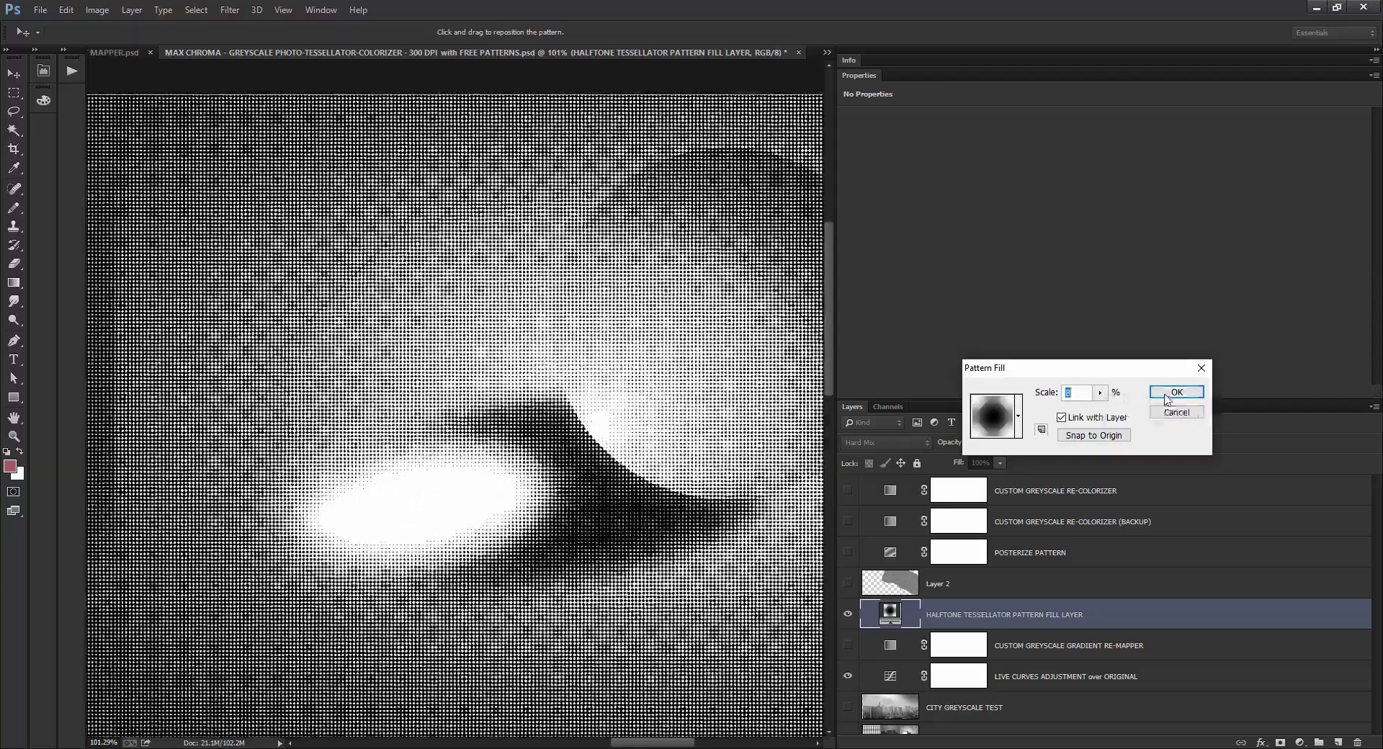
click(1175, 392)
scroll(629, 433, up, 10)
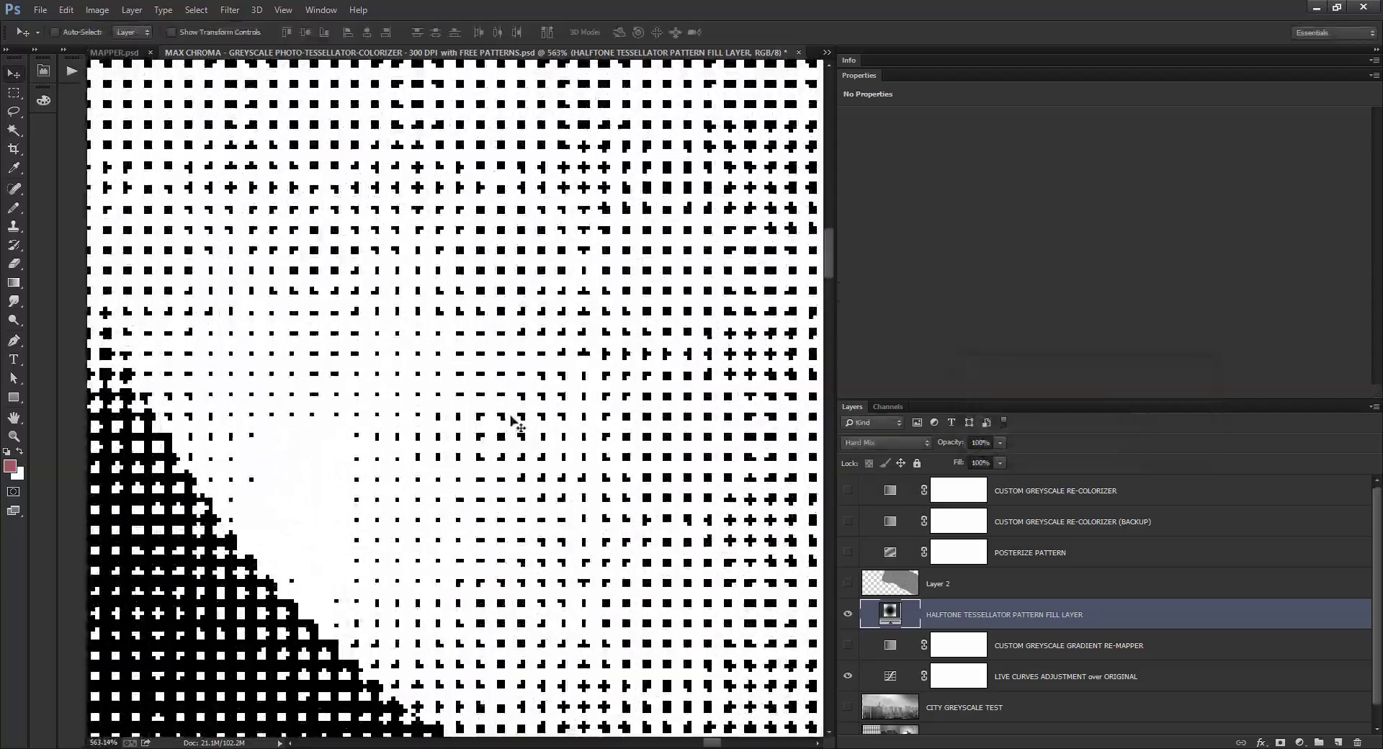
Raise the pattern fill's scale to 18% and review the finer dots.
double_click(888, 611)
key(shift+Up)
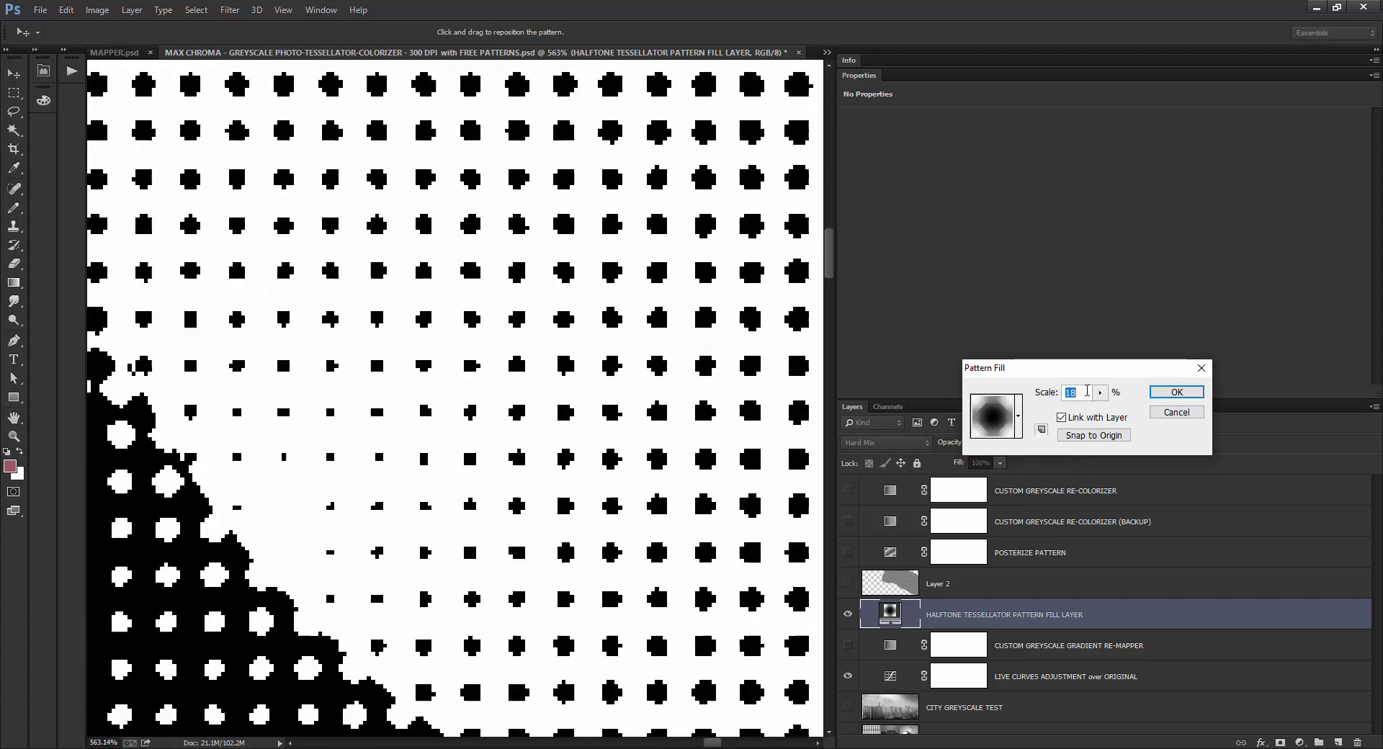
click(1175, 391)
scroll(642, 401, down, 5)
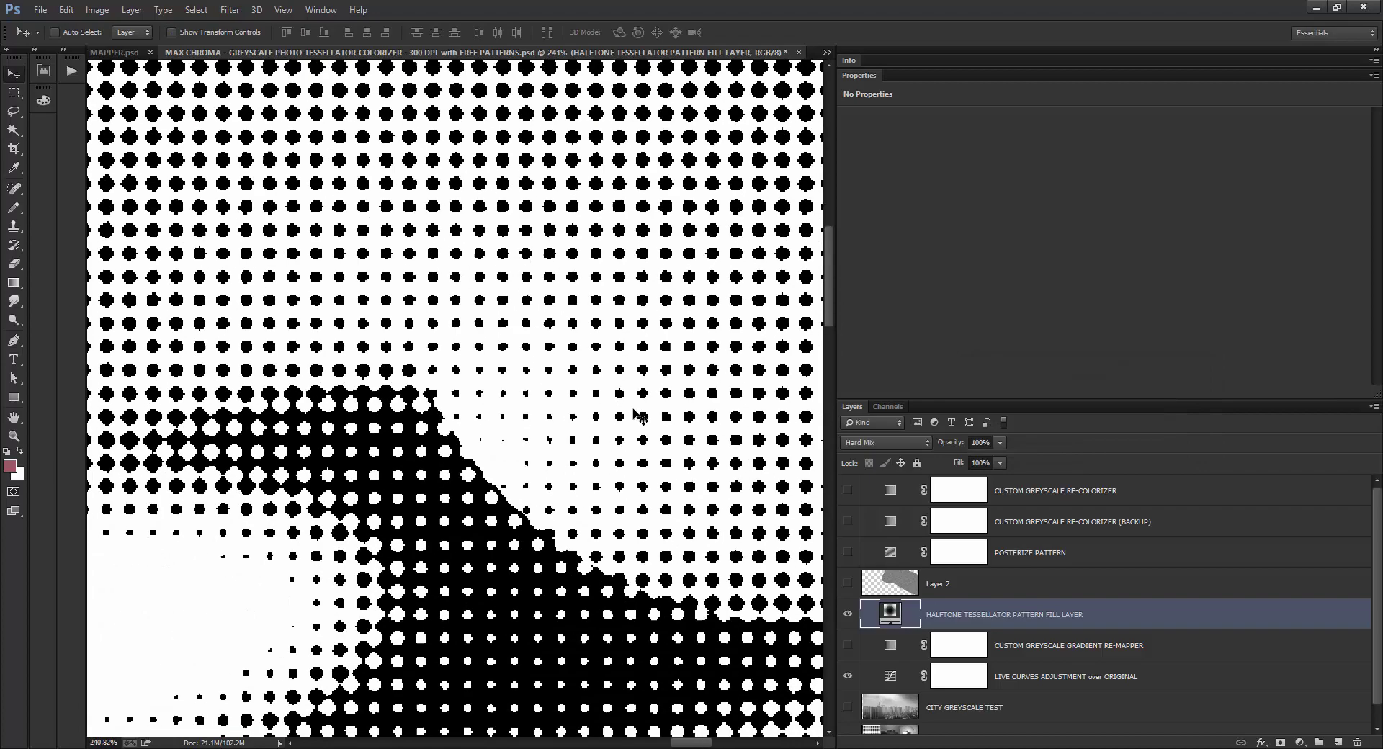
scroll(637, 414, down, 5)
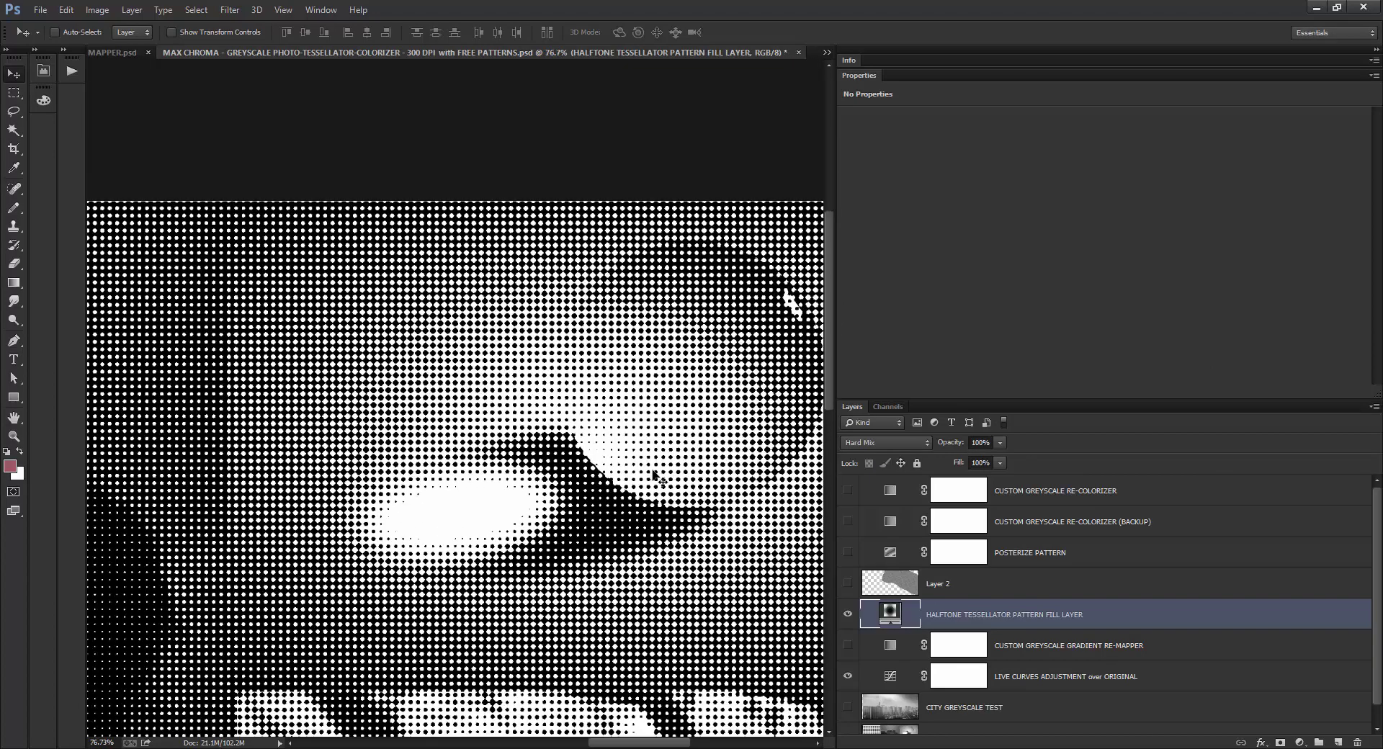
scroll(656, 477, down, 3)
scroll(651, 493, down, 2)
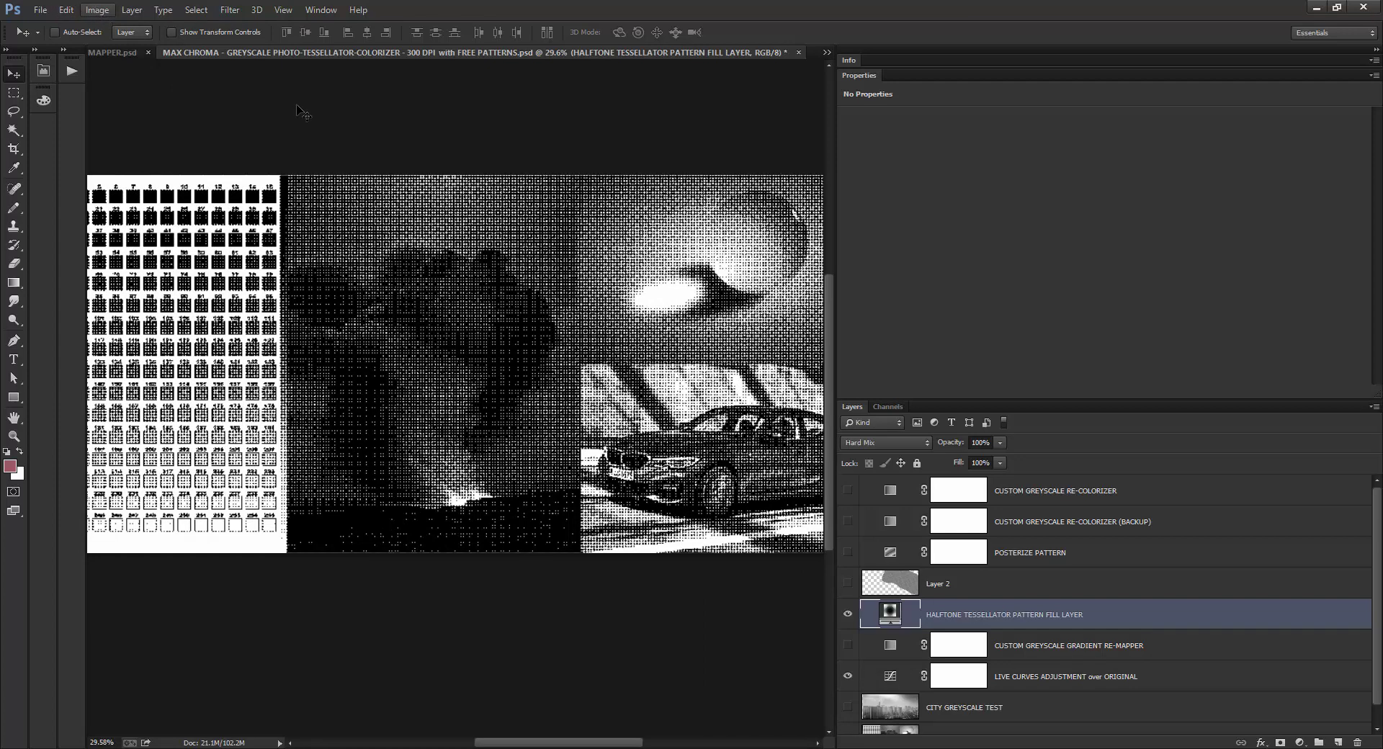
Remove the LIVE CURVES point so the curve is a straight neutral line, then reselect the pattern fill.
scroll(630, 406, up, 5)
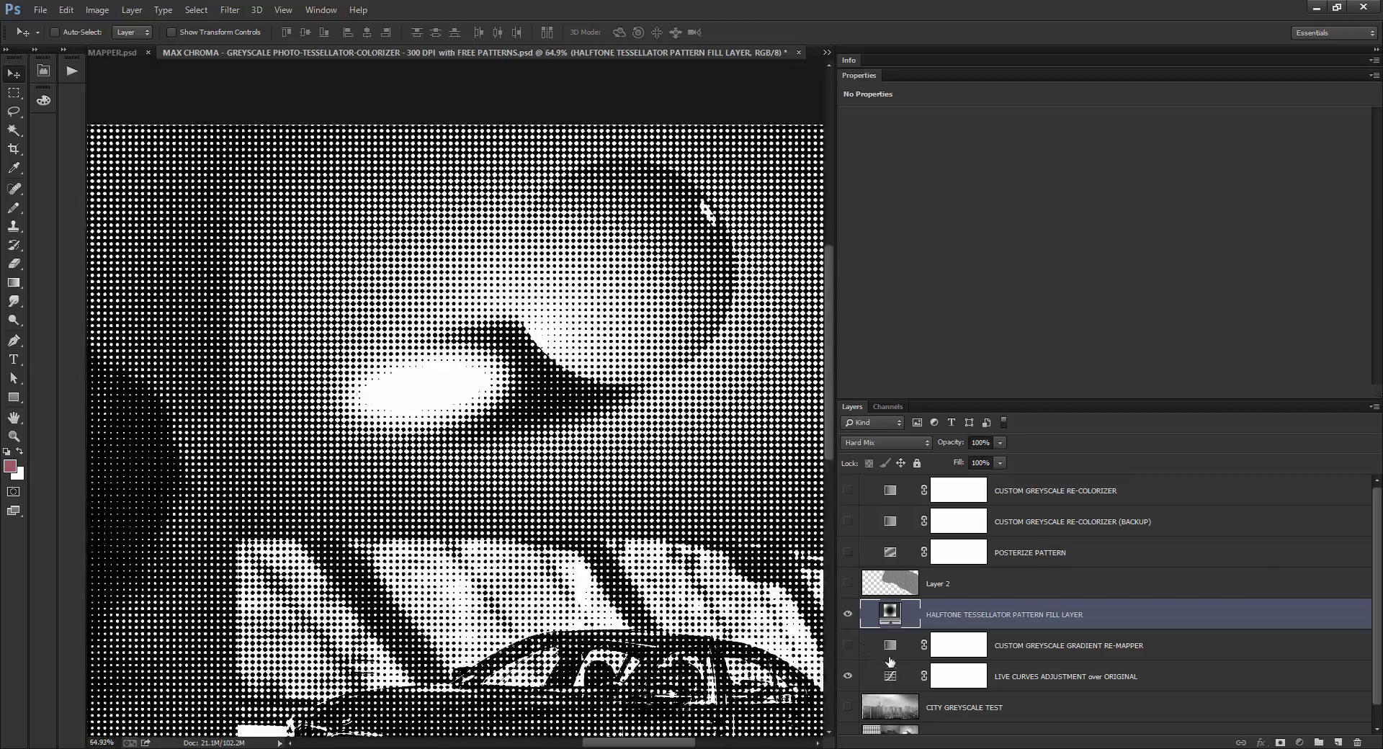
click(890, 673)
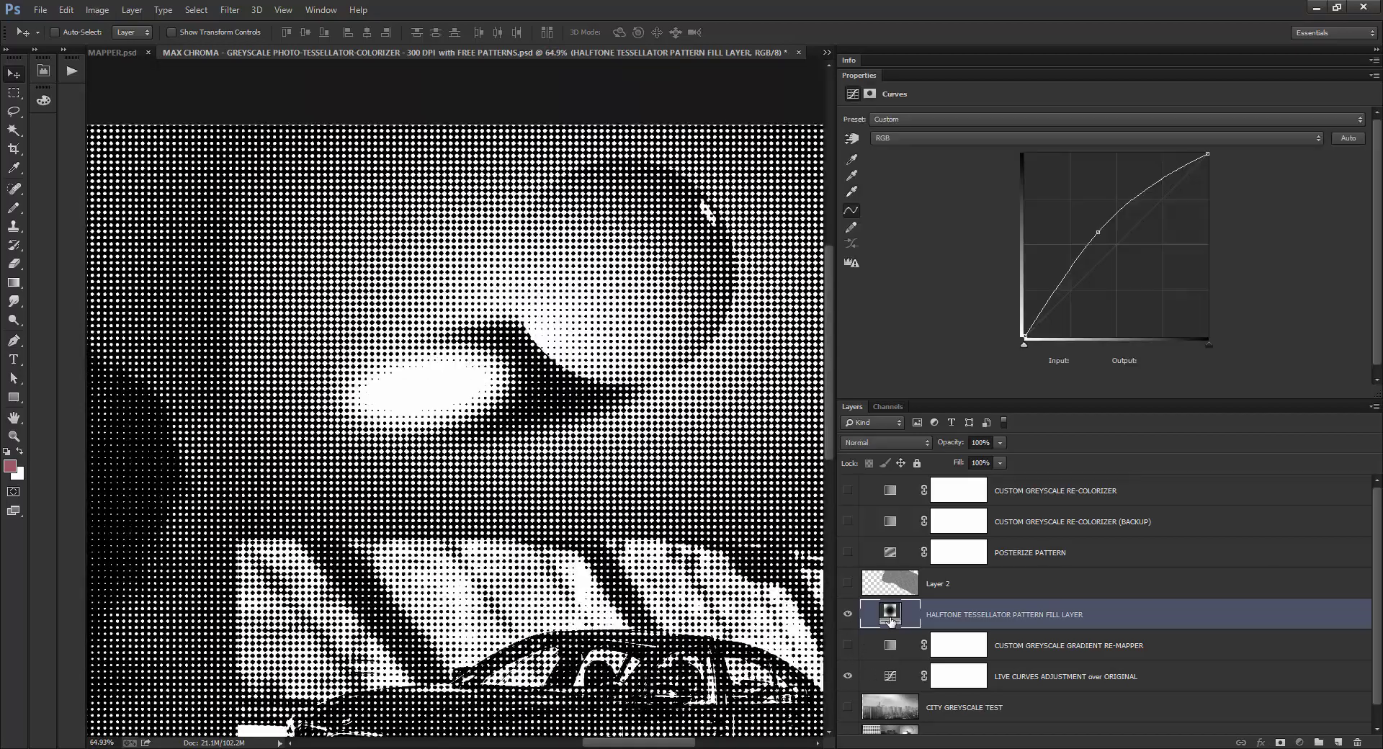
drag(1106, 253, 1177, 95)
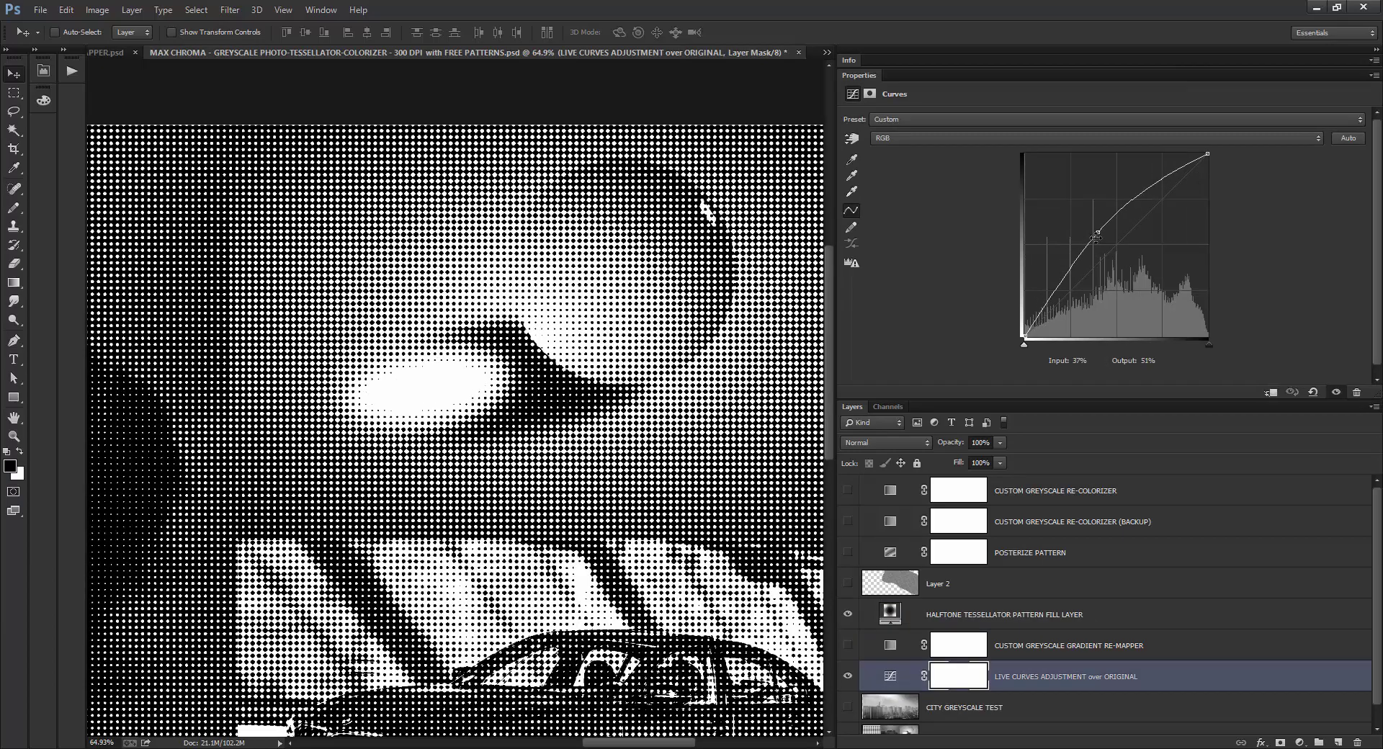
drag(1097, 232, 1127, 81)
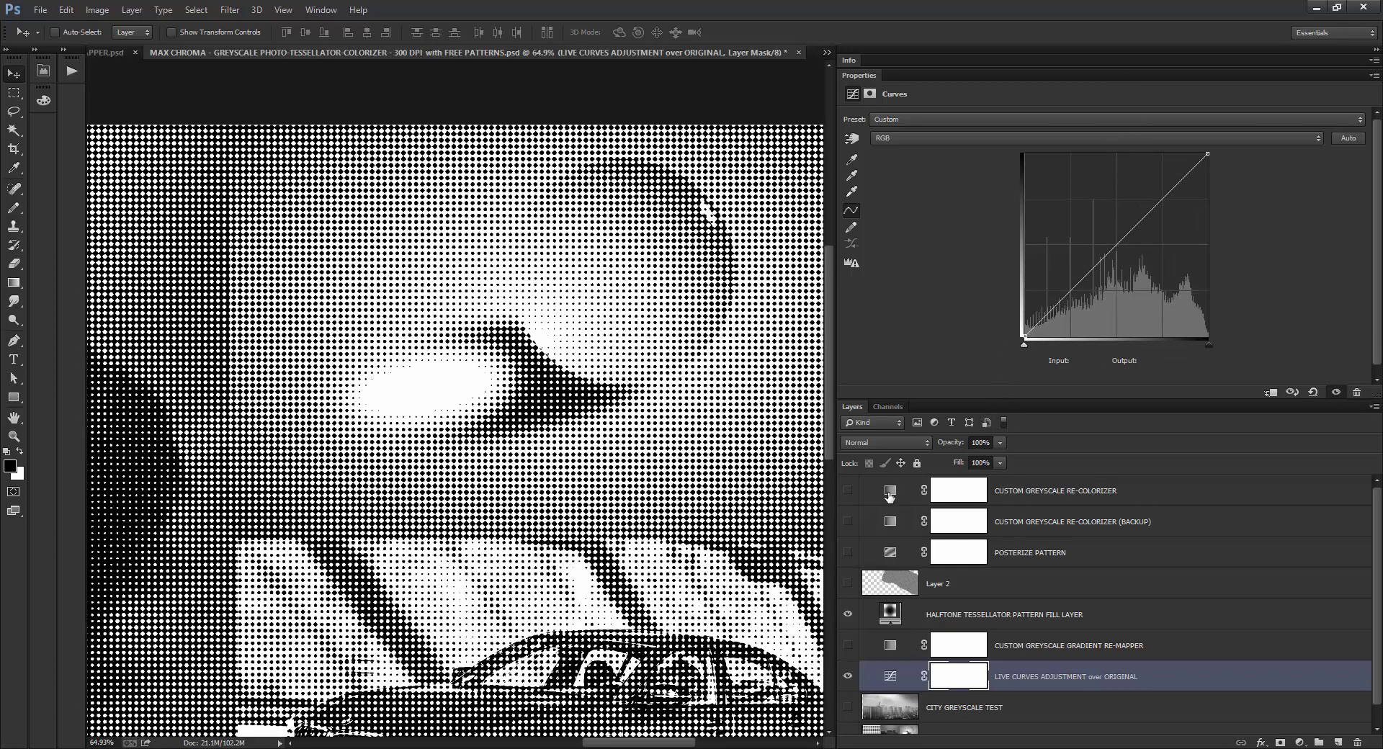
scroll(703, 509, down, 3)
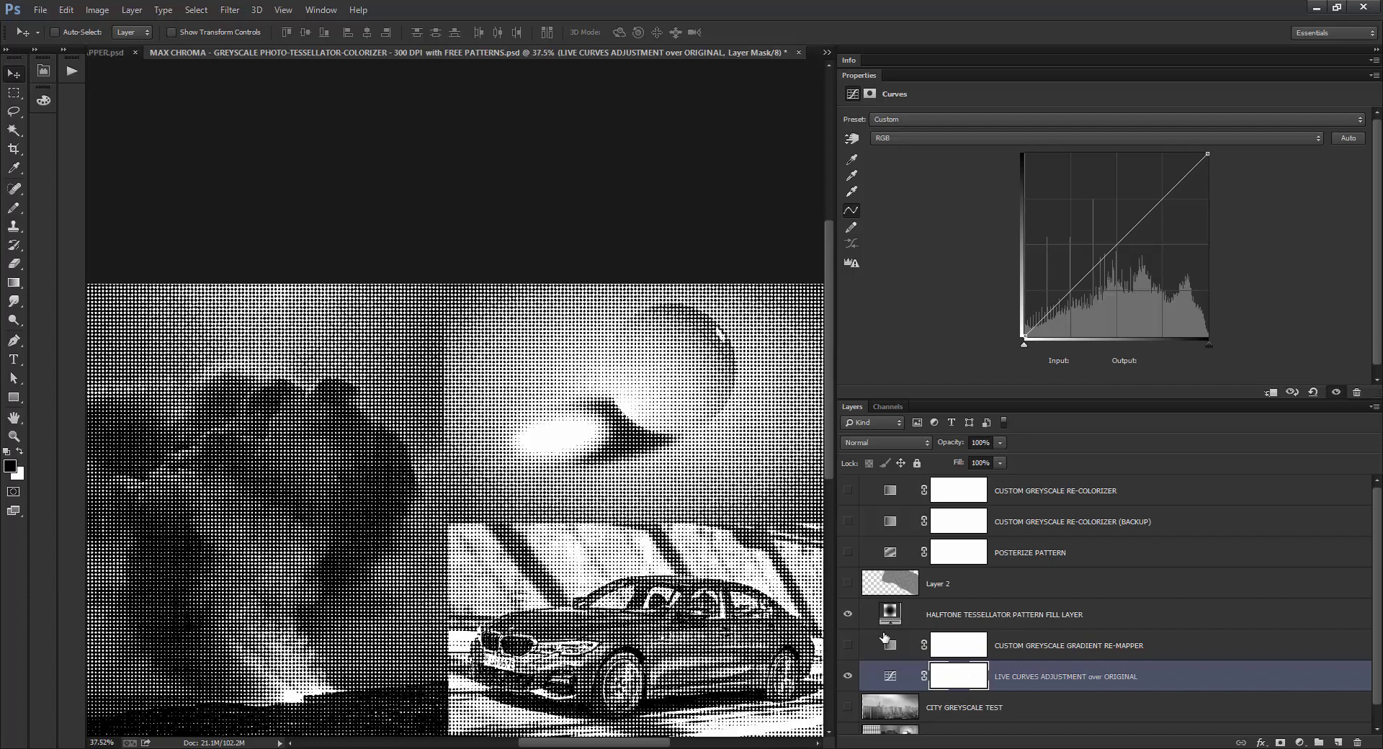
click(936, 618)
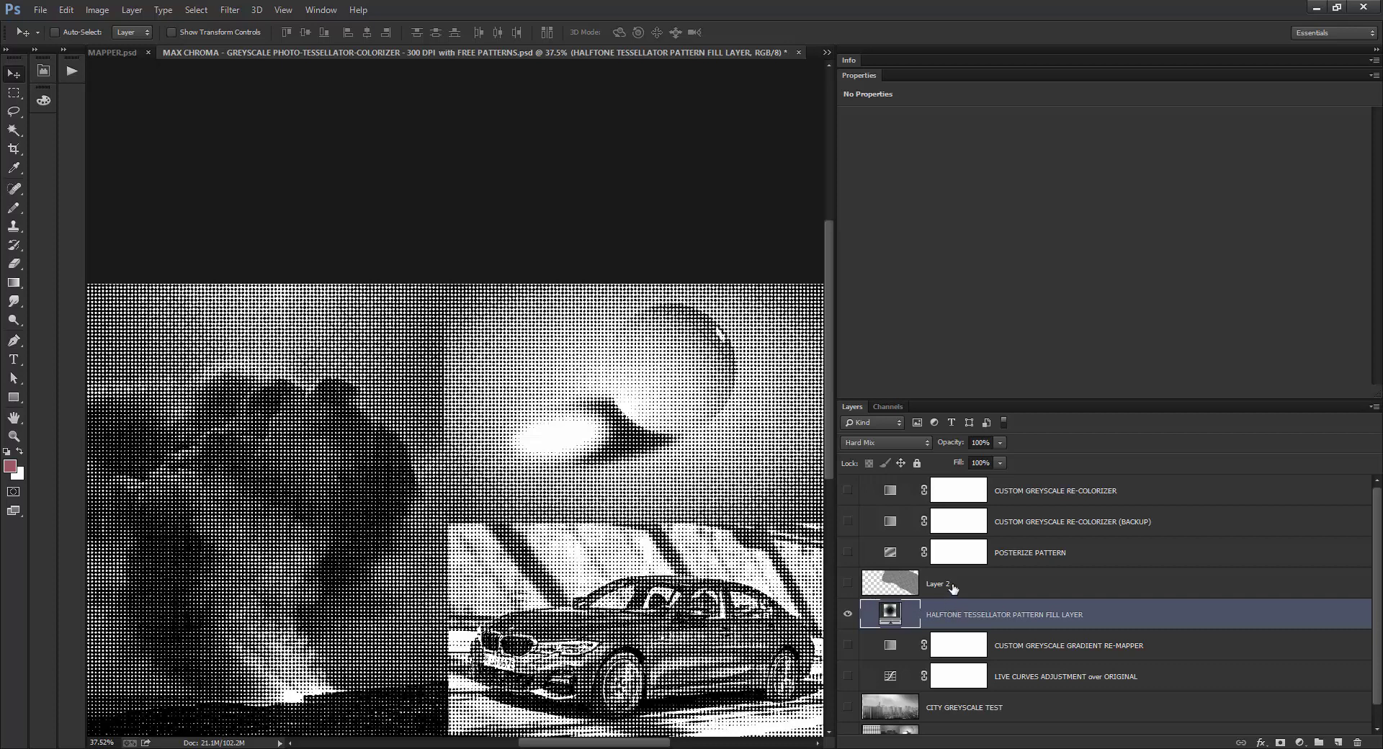
Delete Layer 2 and switch the halftone pattern fill's blend mode to Hard Light.
key(ctrl+z)
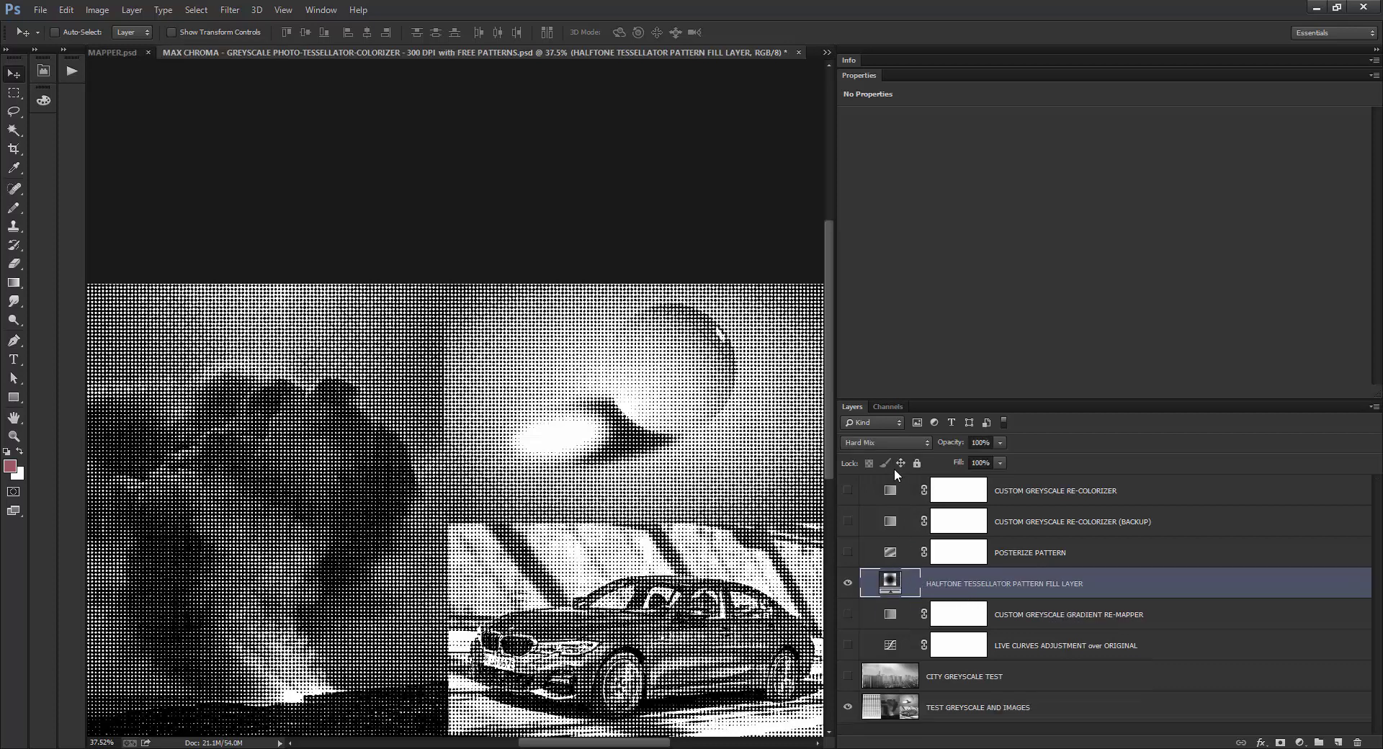
click(896, 444)
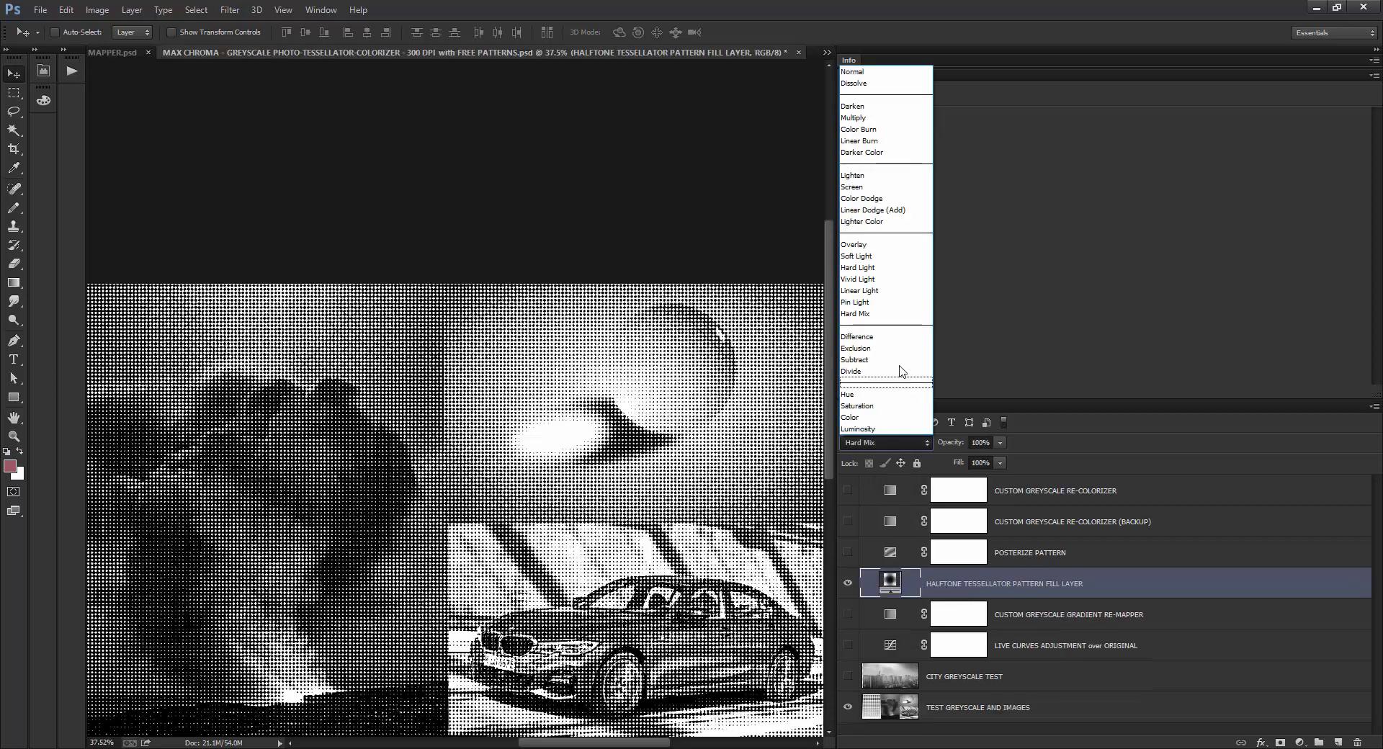
click(892, 266)
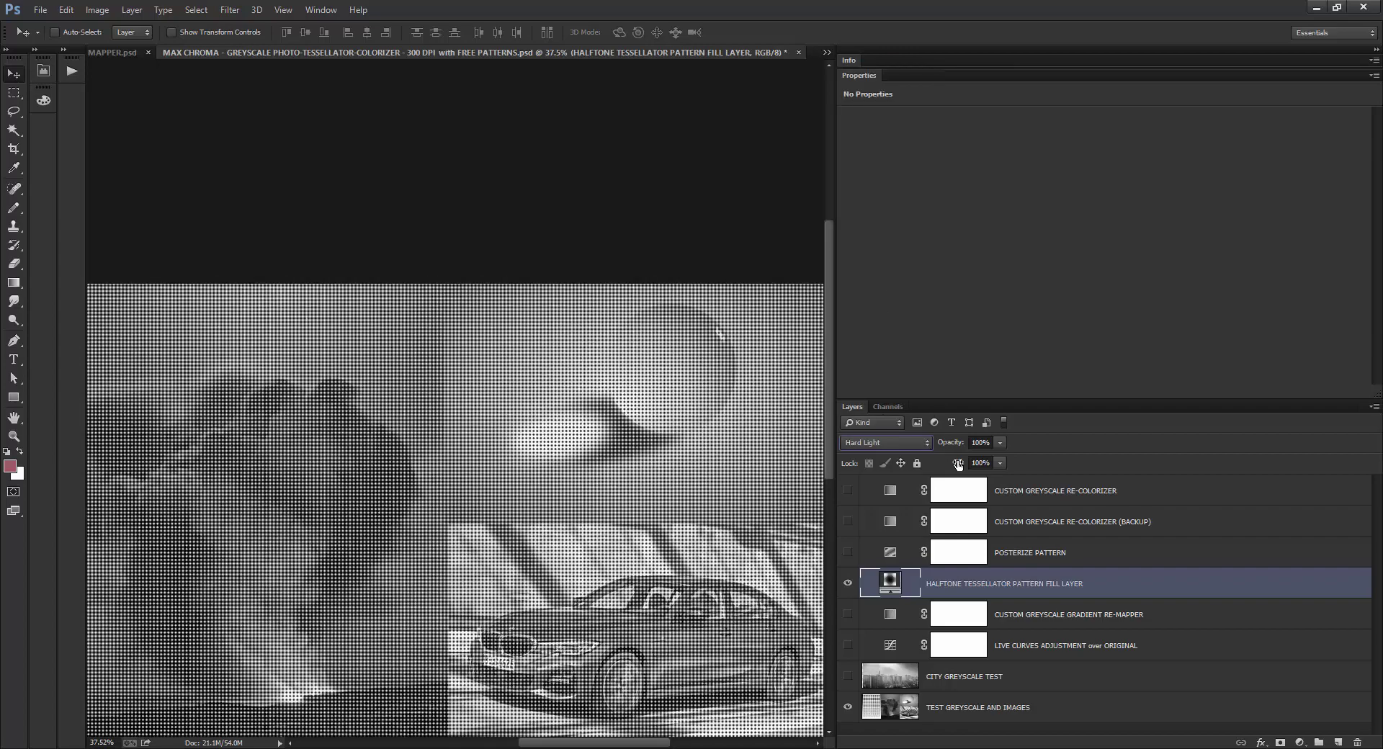
scroll(728, 432, down, 2)
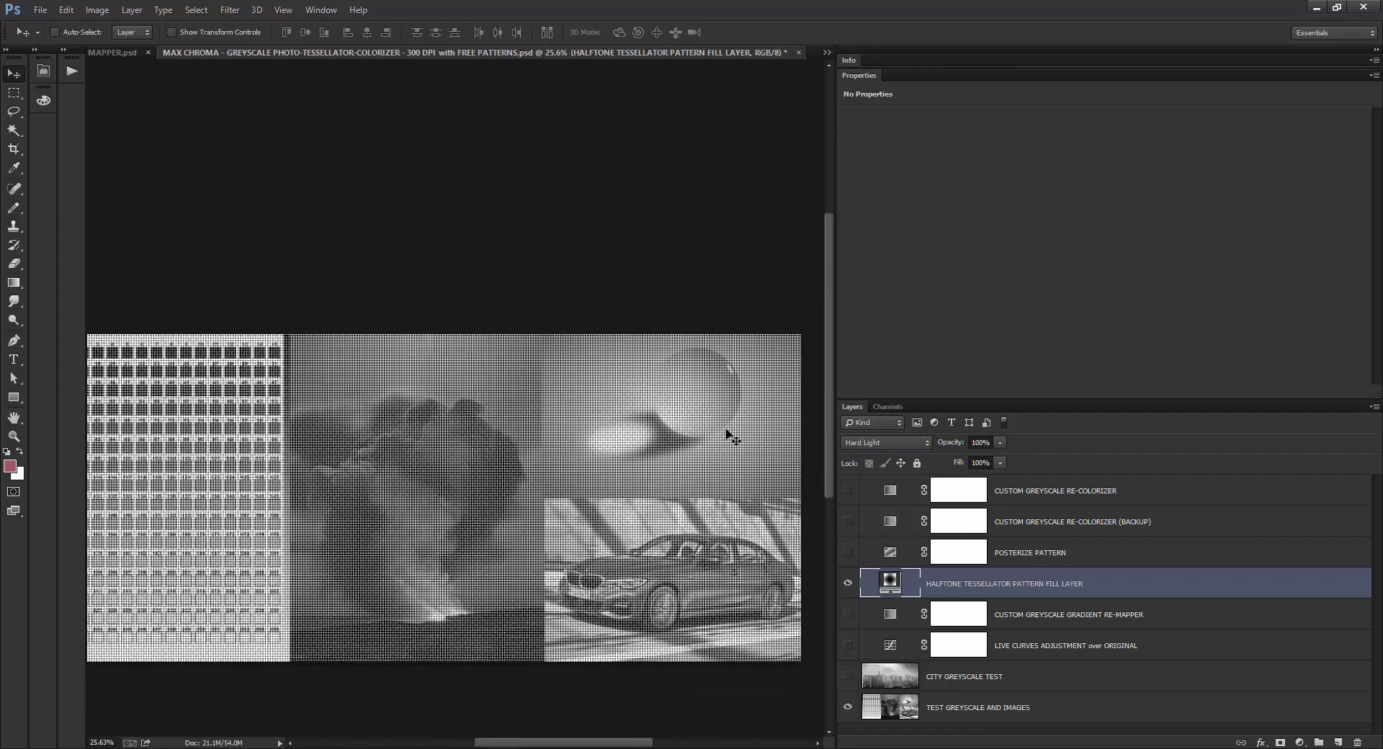
scroll(253, 426, up, 5)
scroll(209, 306, up, 2)
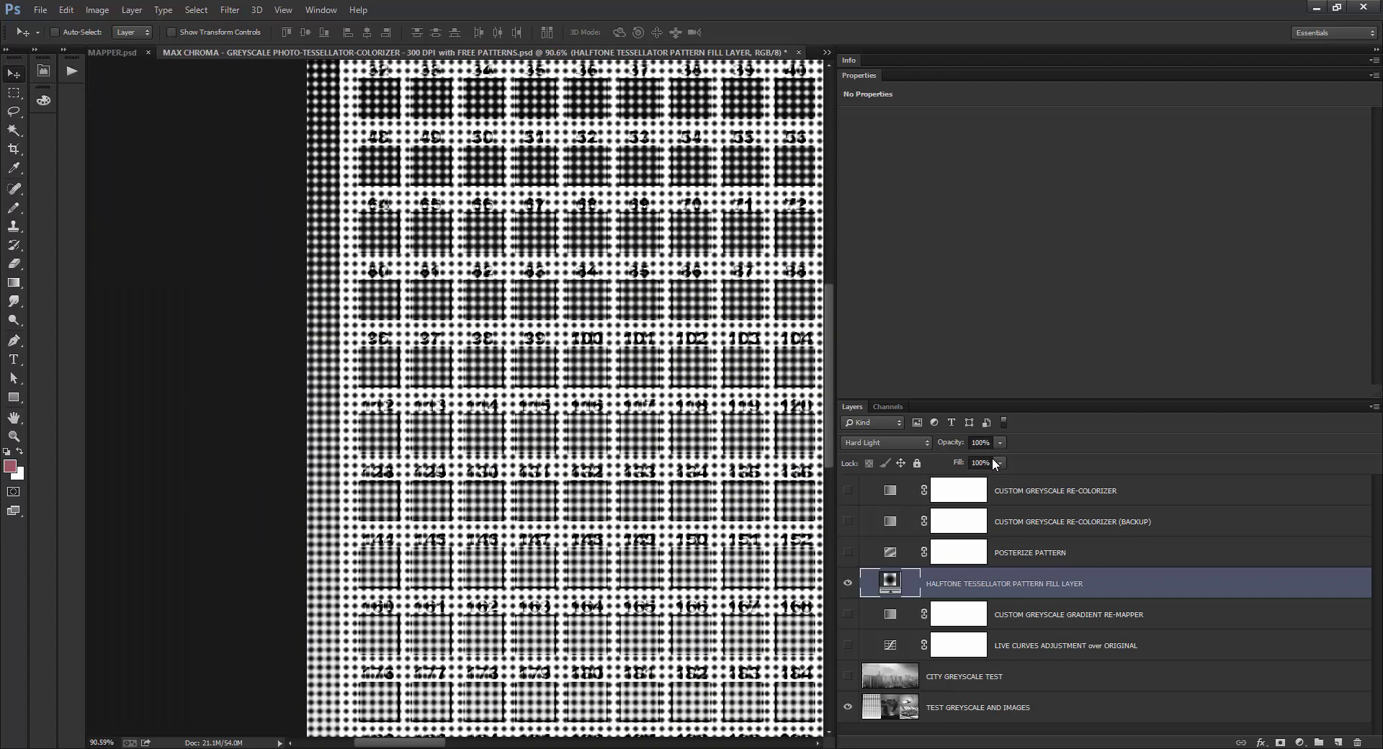
click(997, 463)
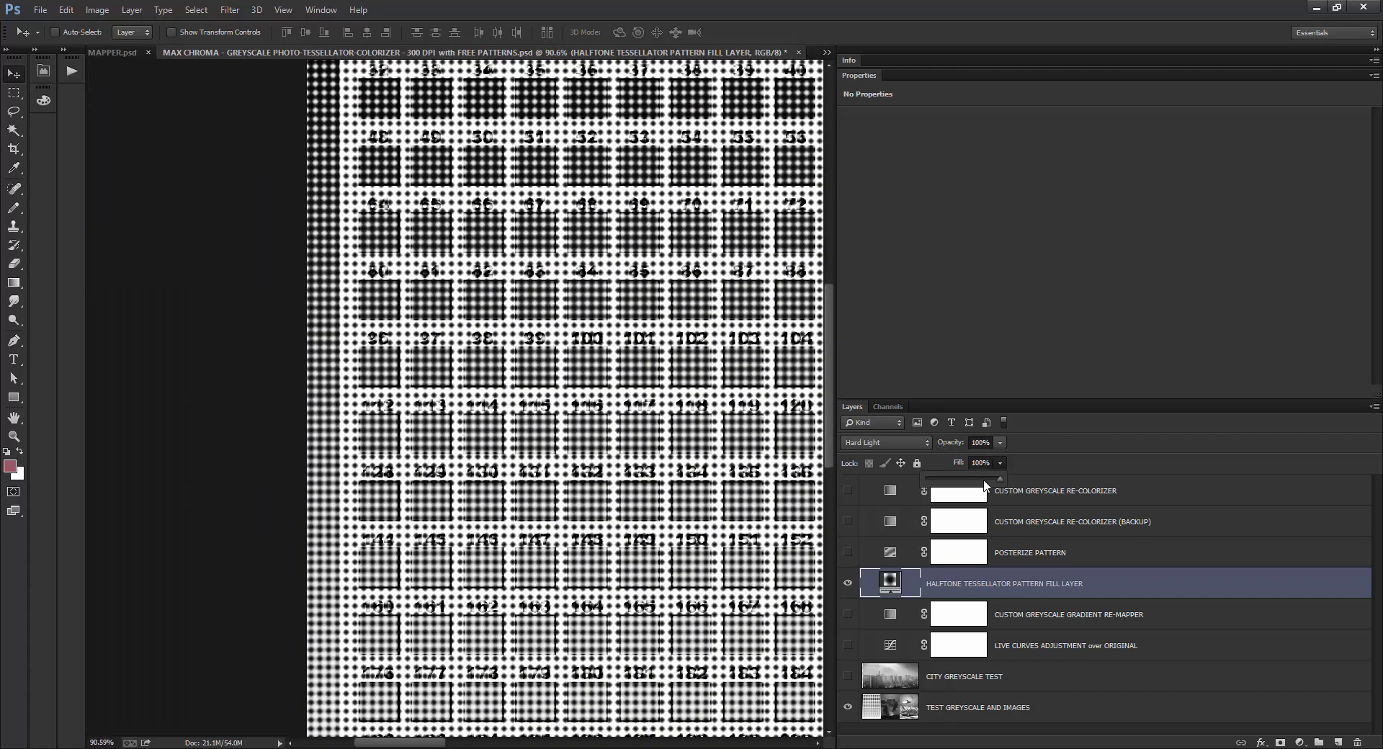
Lower the halftone pattern fill layer's Fill to about 33%.
click(1068, 559)
click(1084, 566)
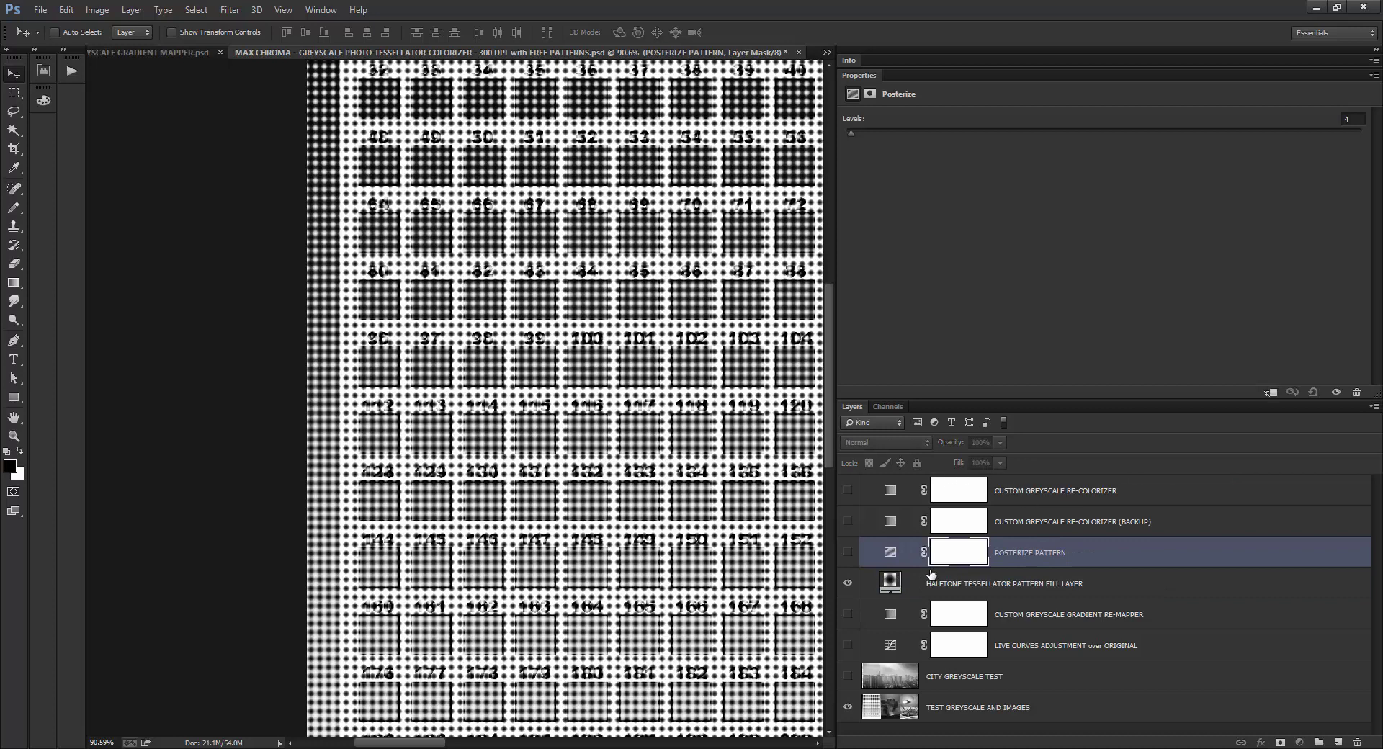
click(939, 587)
click(999, 463)
drag(1002, 478, 950, 478)
click(981, 464)
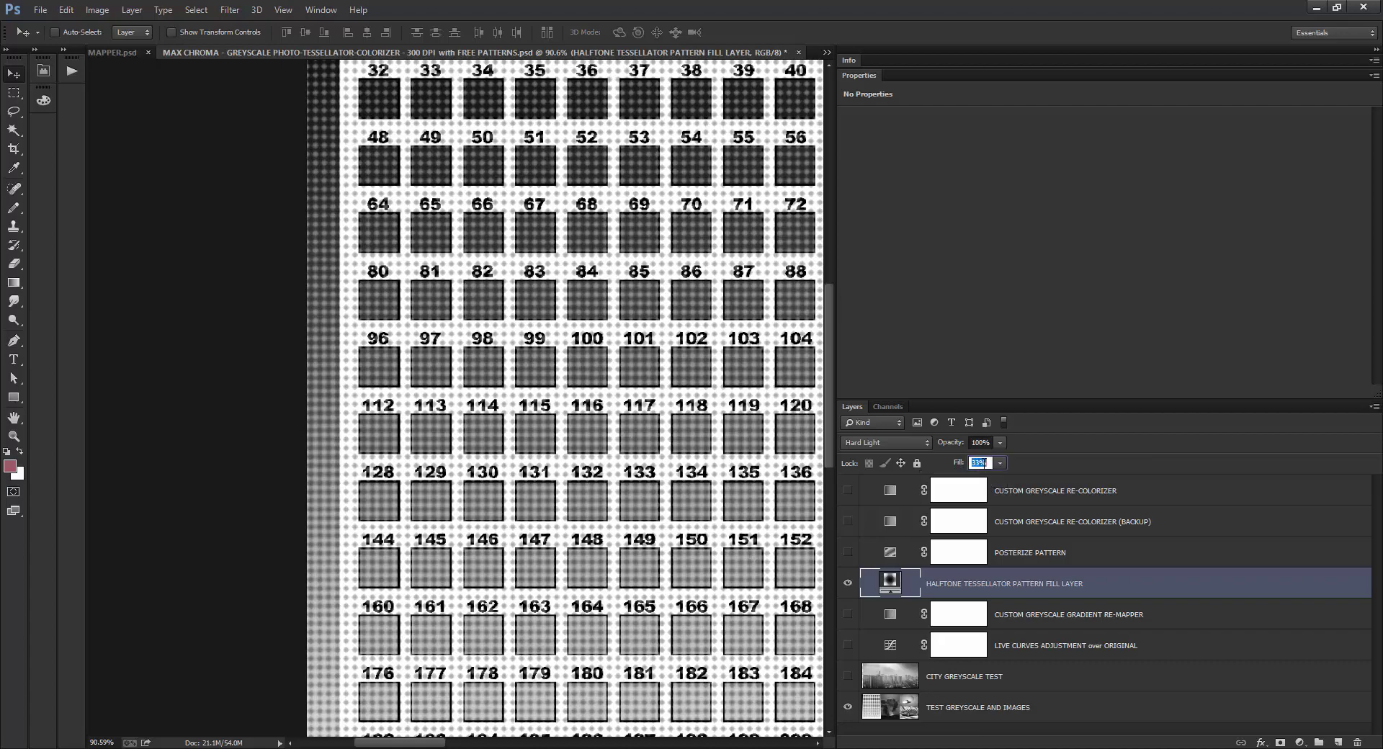
Zoom and pan across the numbered swatches 96 to 250 to inspect the halftone dots.
scroll(443, 476, down, 2)
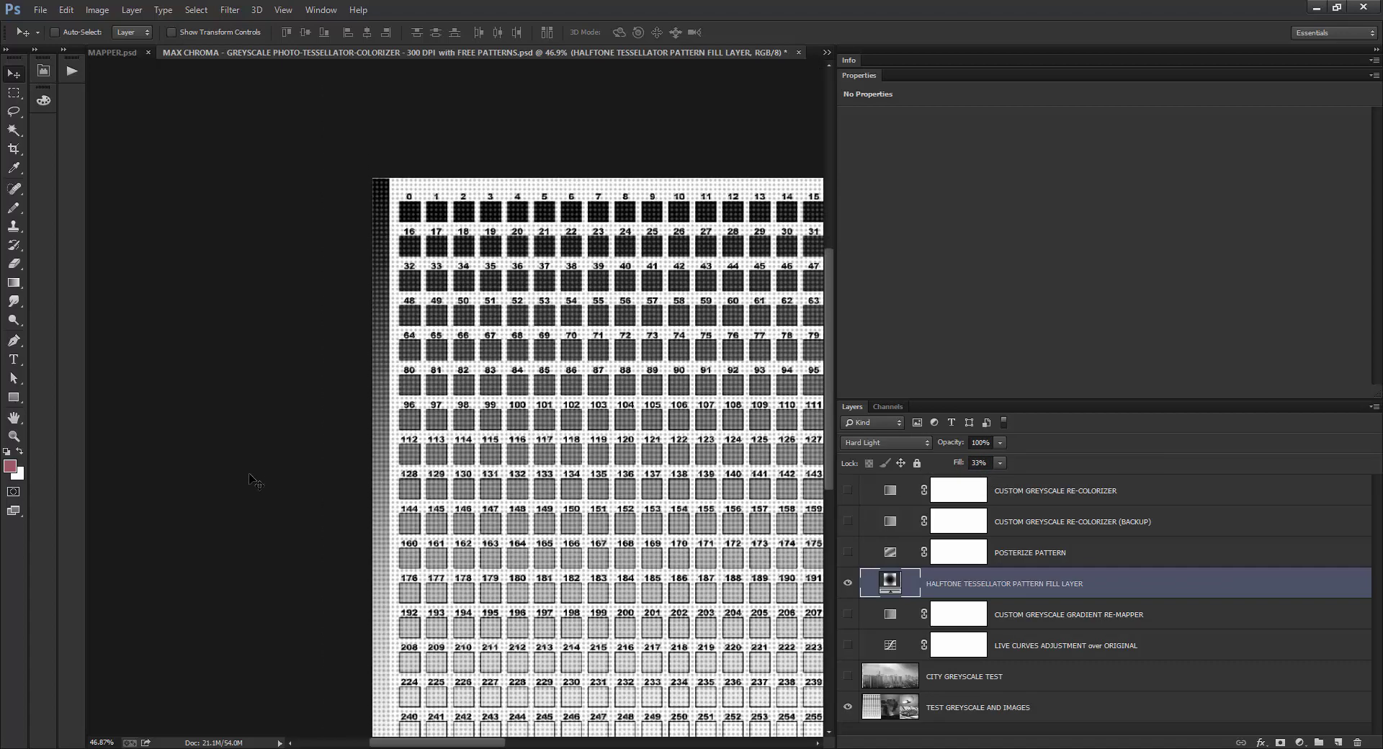
scroll(555, 509, up, 2)
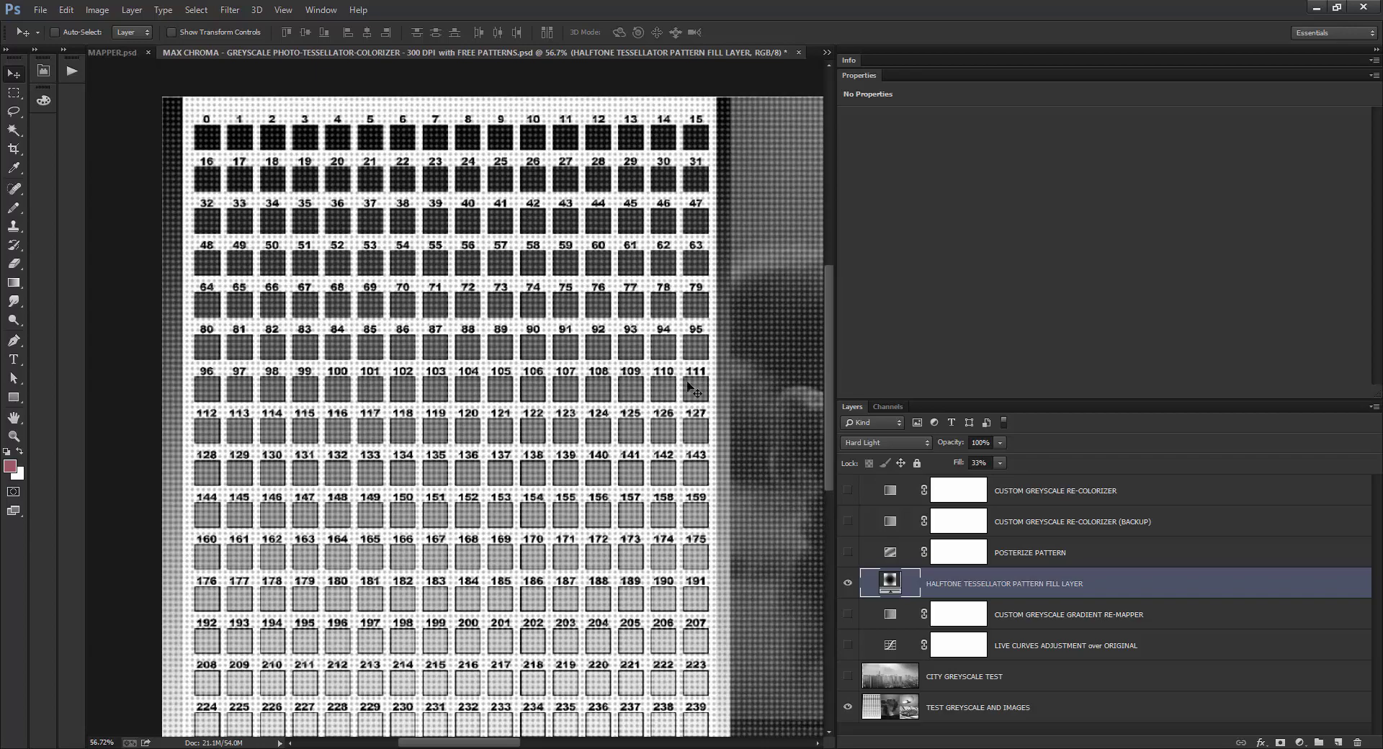
scroll(232, 137, up, 5)
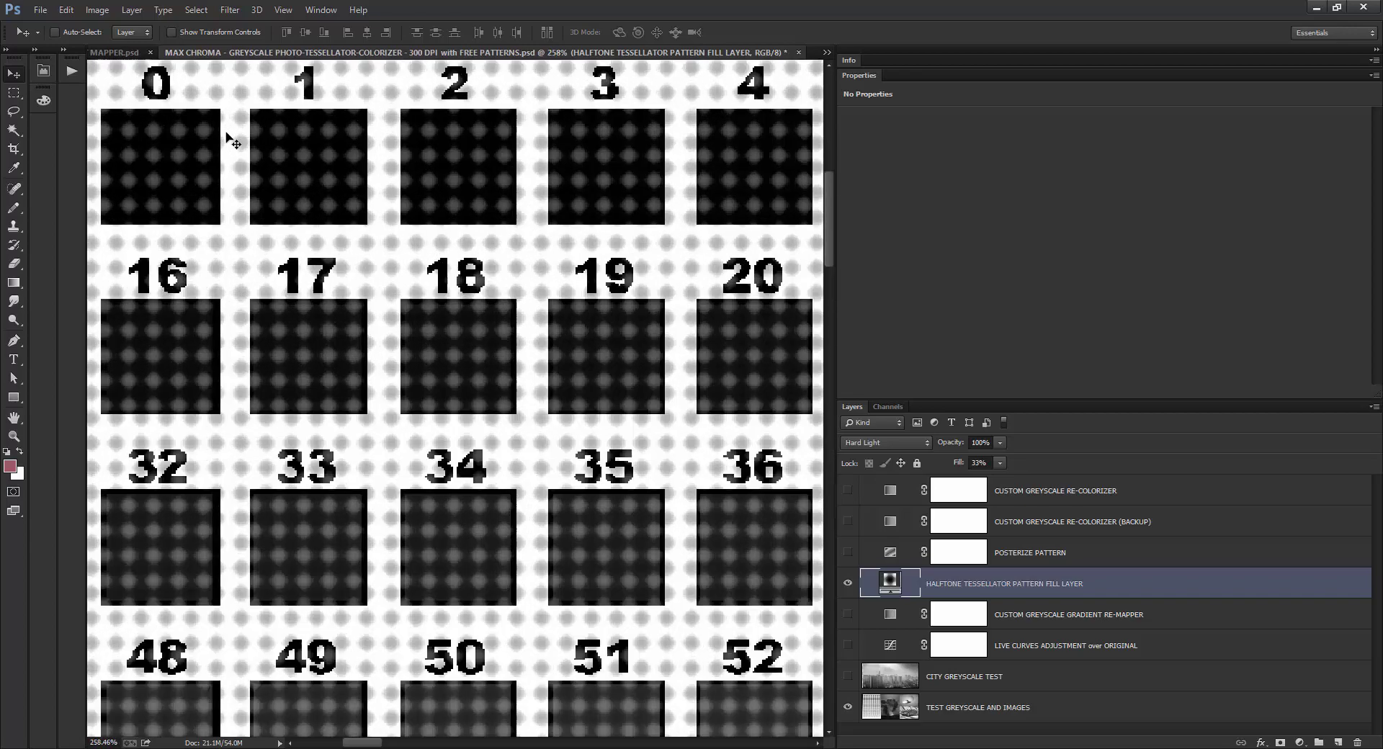
scroll(554, 202, down, 3)
scroll(395, 274, up, 4)
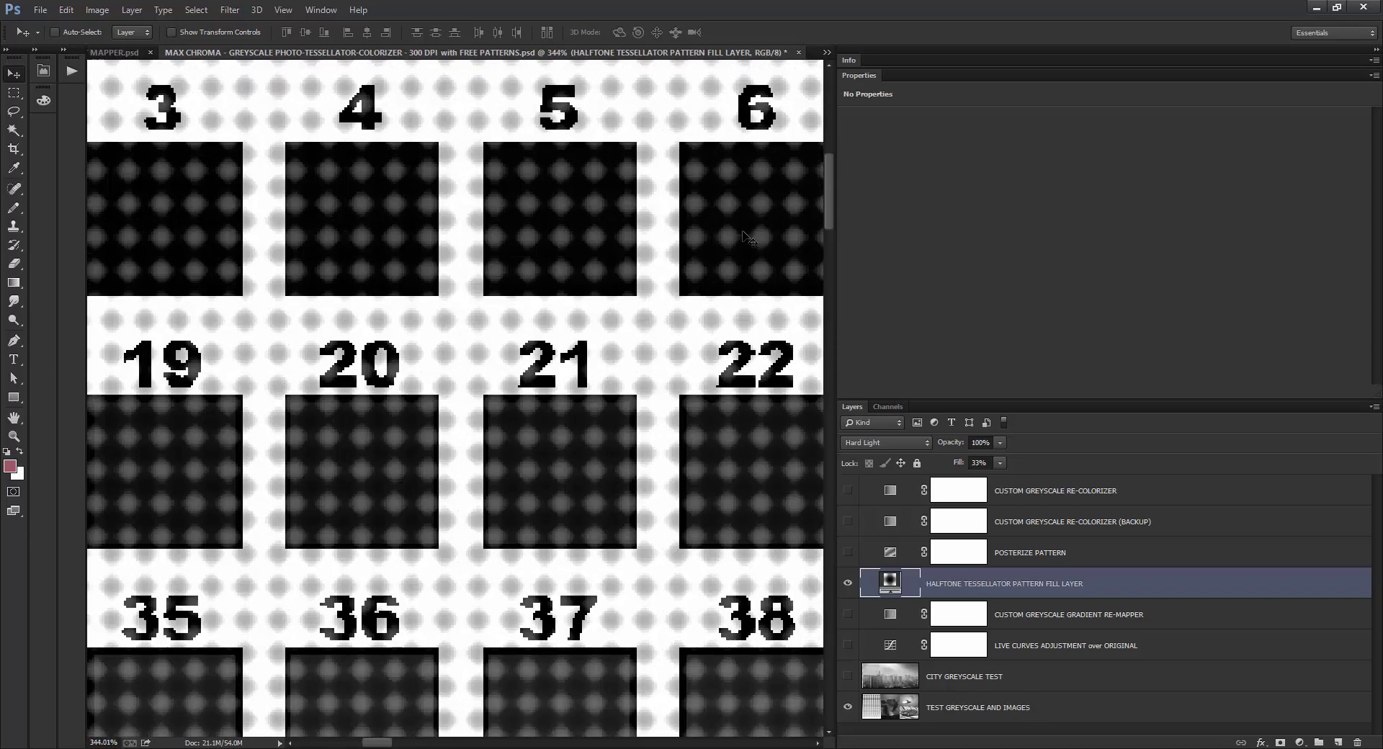
scroll(395, 274, down, 1)
scroll(395, 274, down, 4)
scroll(593, 487, up, 6)
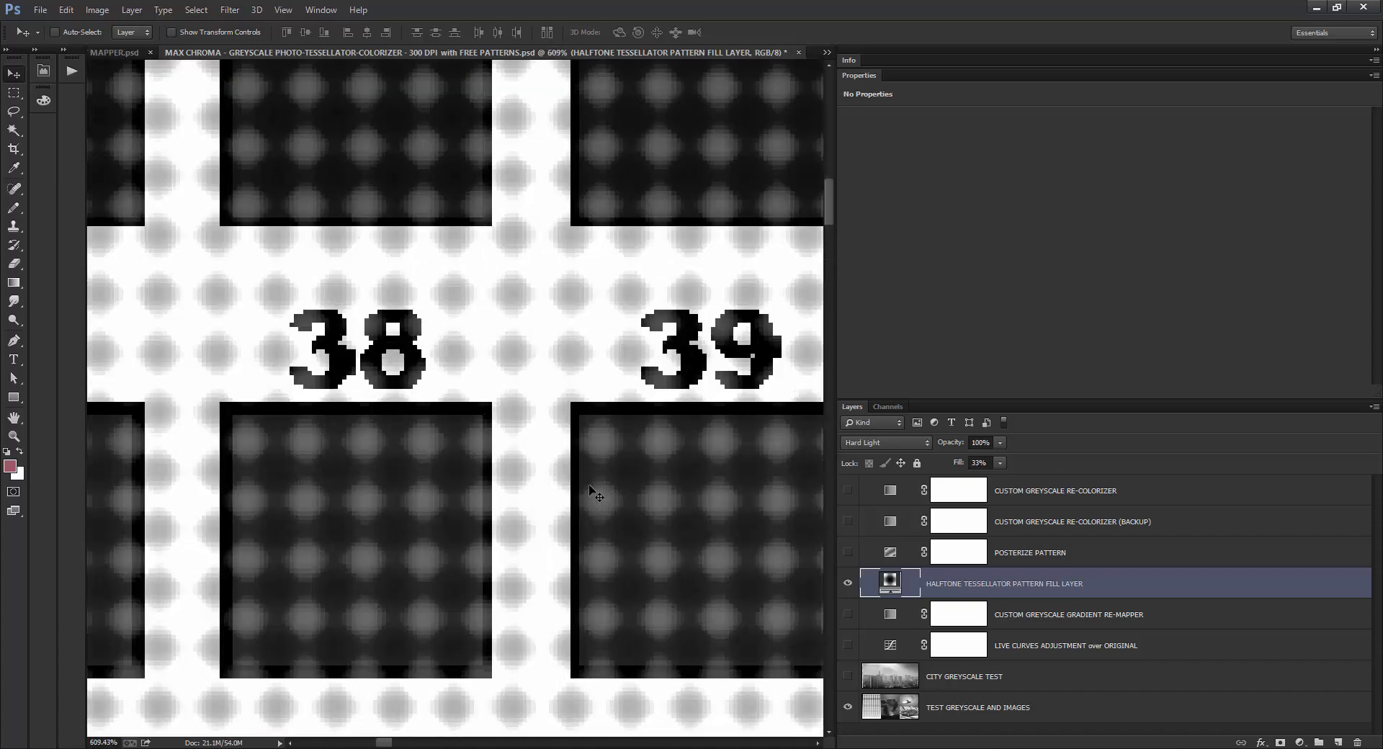
scroll(524, 356, down, 5)
scroll(525, 357, down, 2)
scroll(389, 504, up, 6)
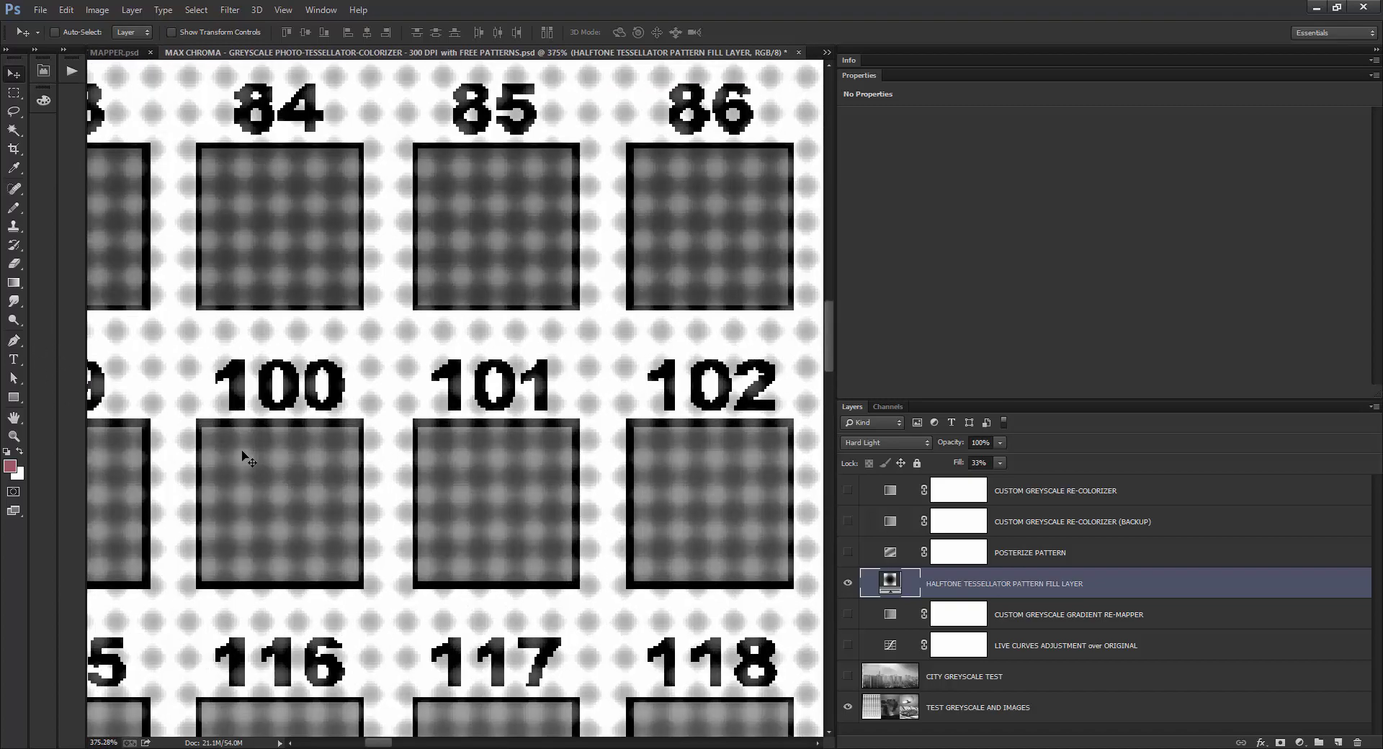
key(h)
drag(421, 652, 487, 262)
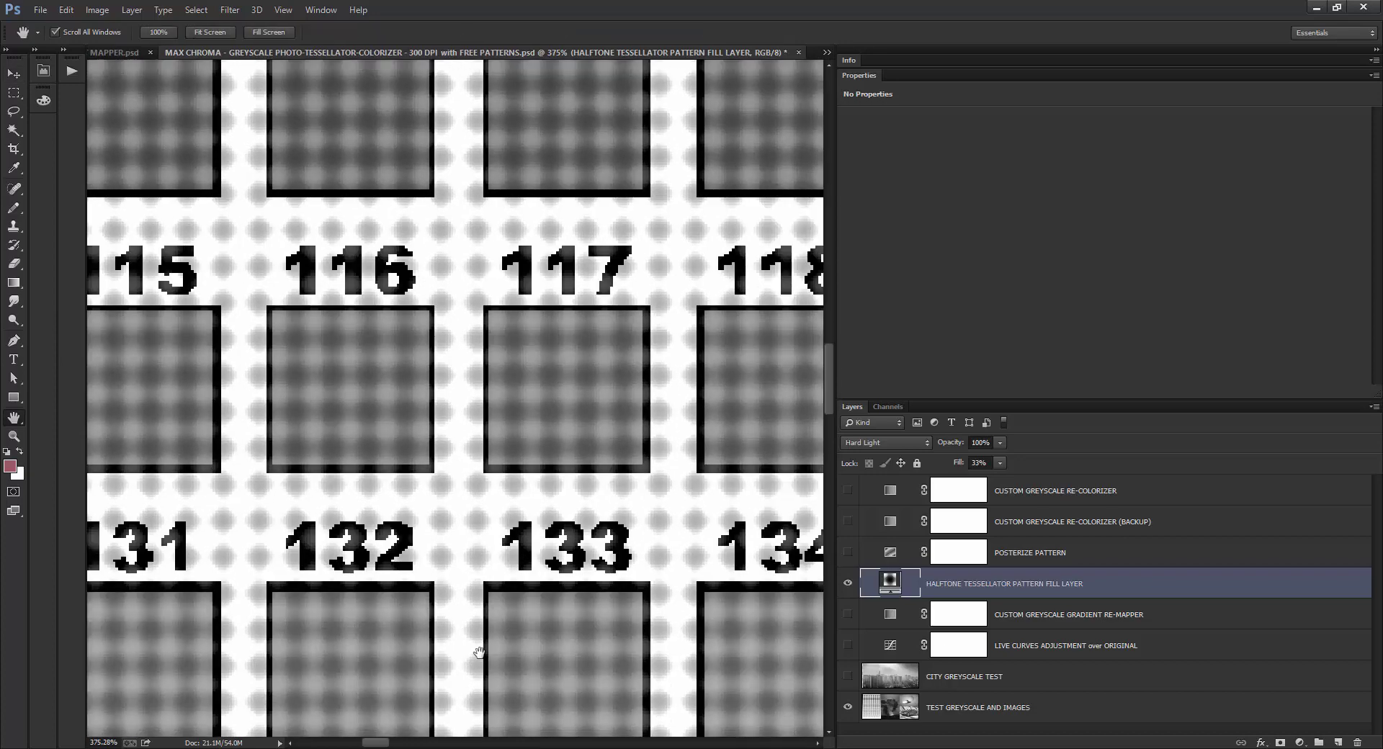
drag(473, 684, 569, 357)
scroll(569, 357, down, 3)
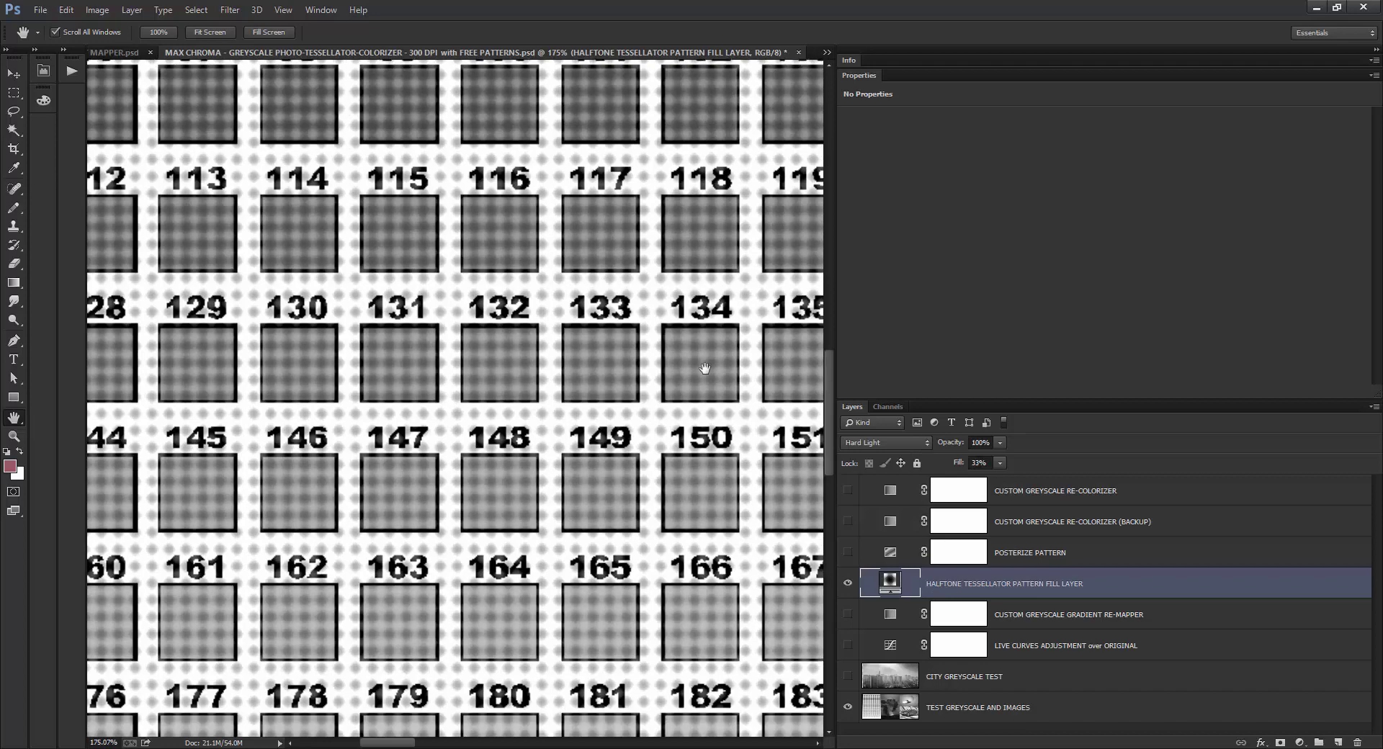
scroll(576, 437, down, 4)
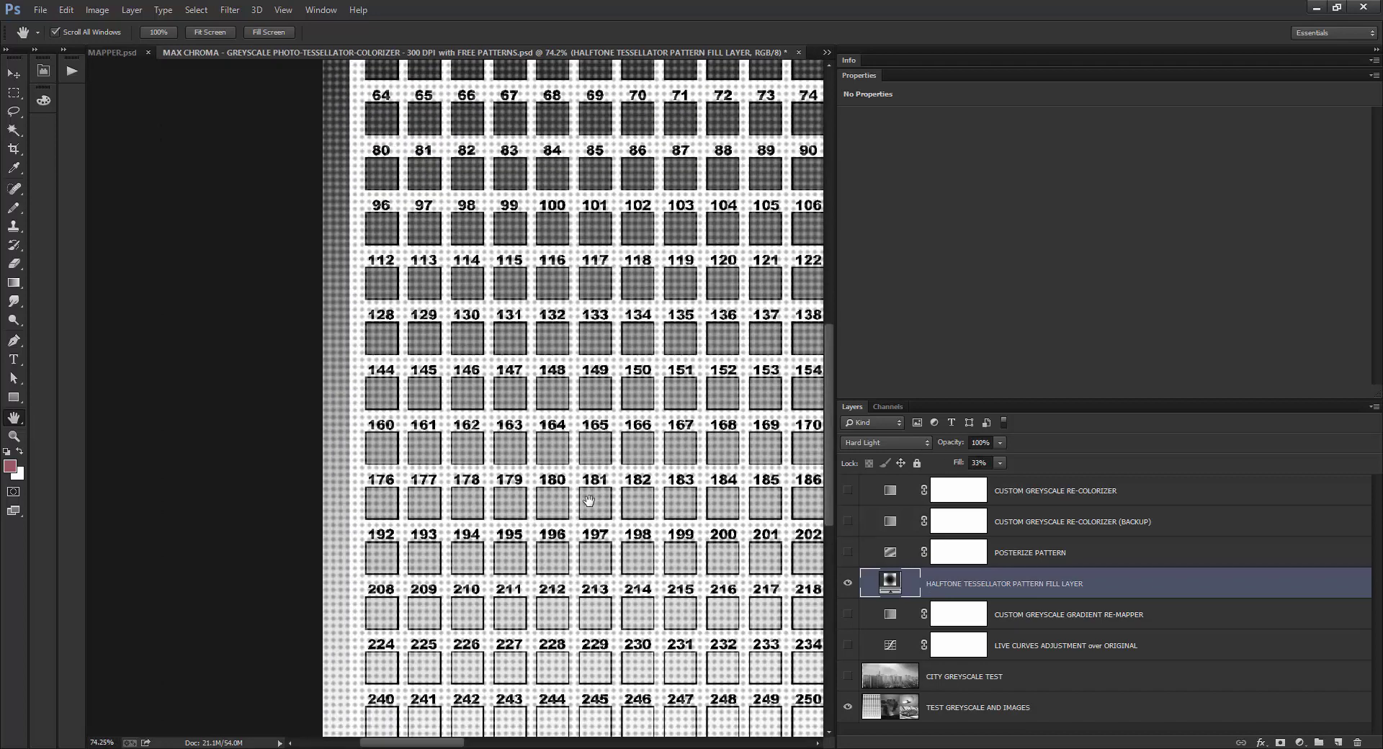
drag(588, 500, 574, 289)
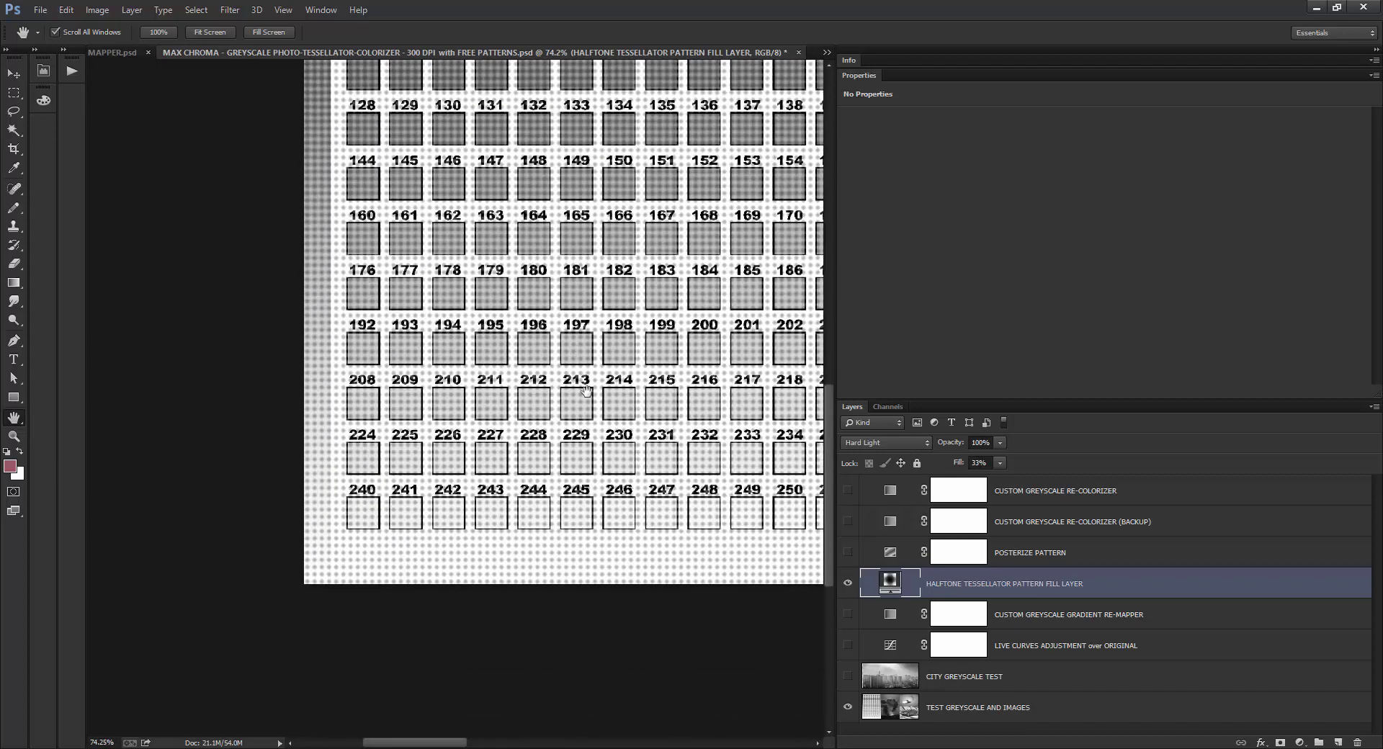
Show the POSTERIZE PATTERN adjustment at 2 levels and hide the halftone fill layer.
click(1042, 561)
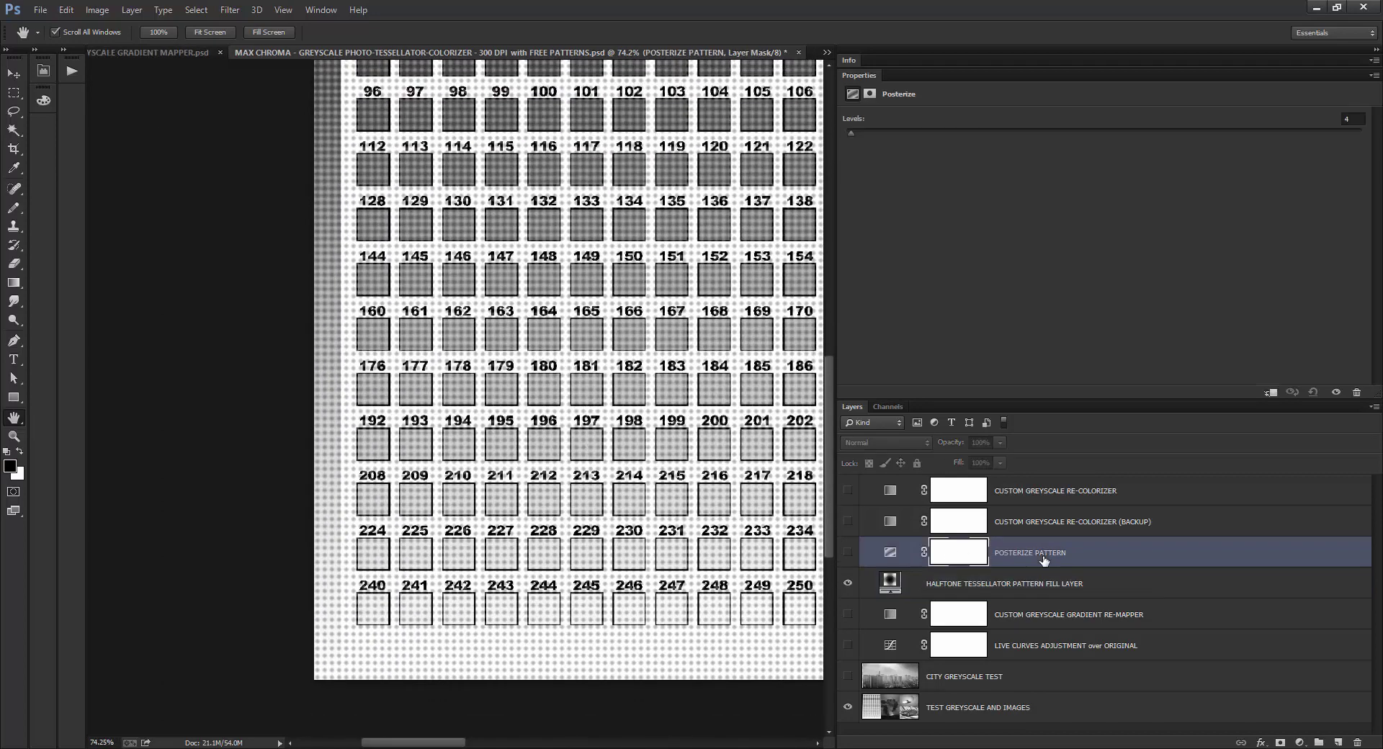
click(848, 553)
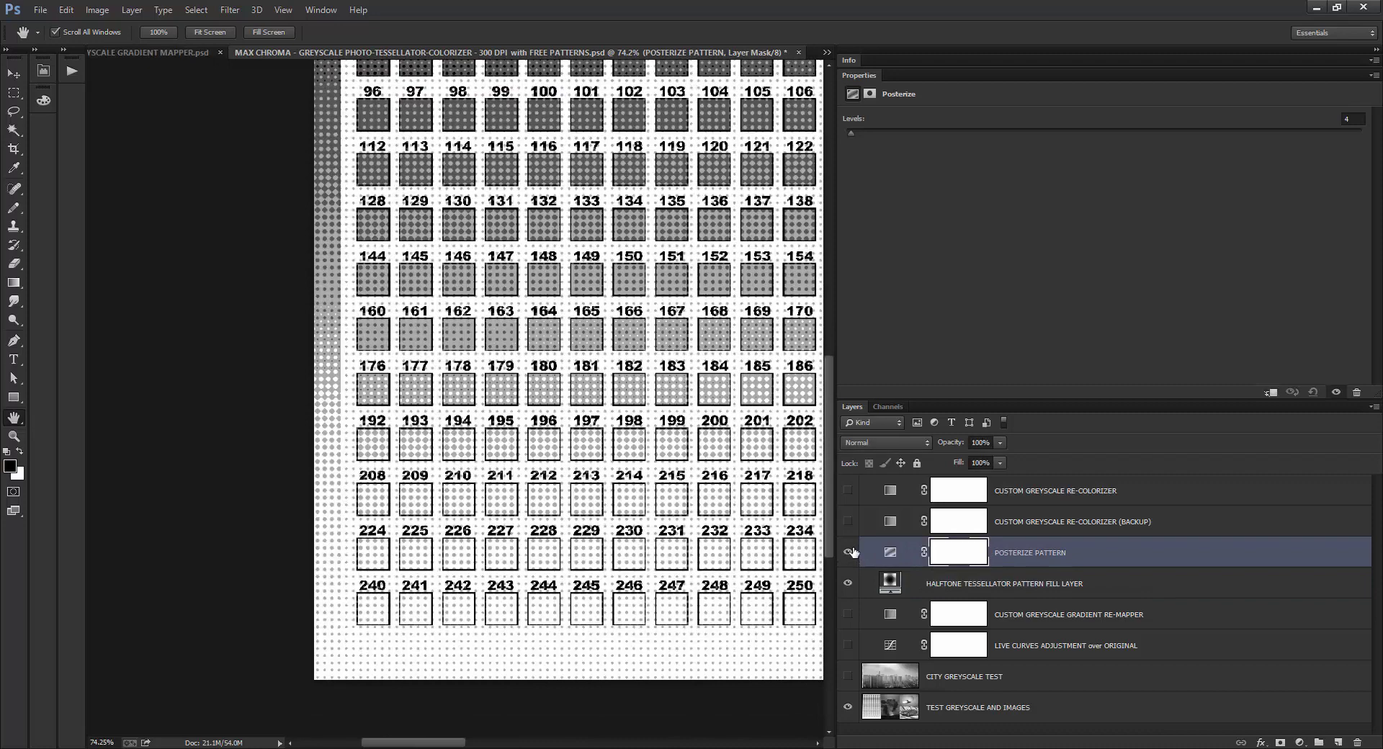
click(890, 552)
click(1354, 117)
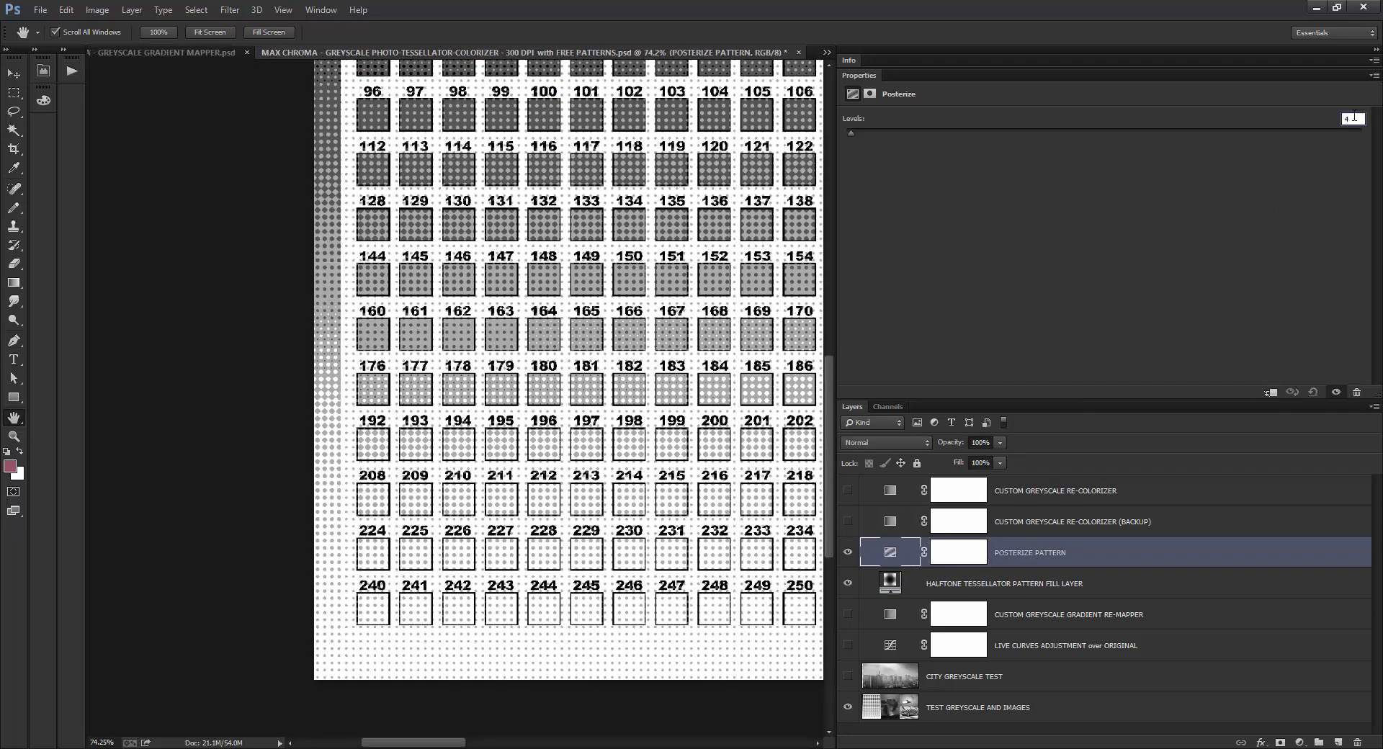
key(Down)
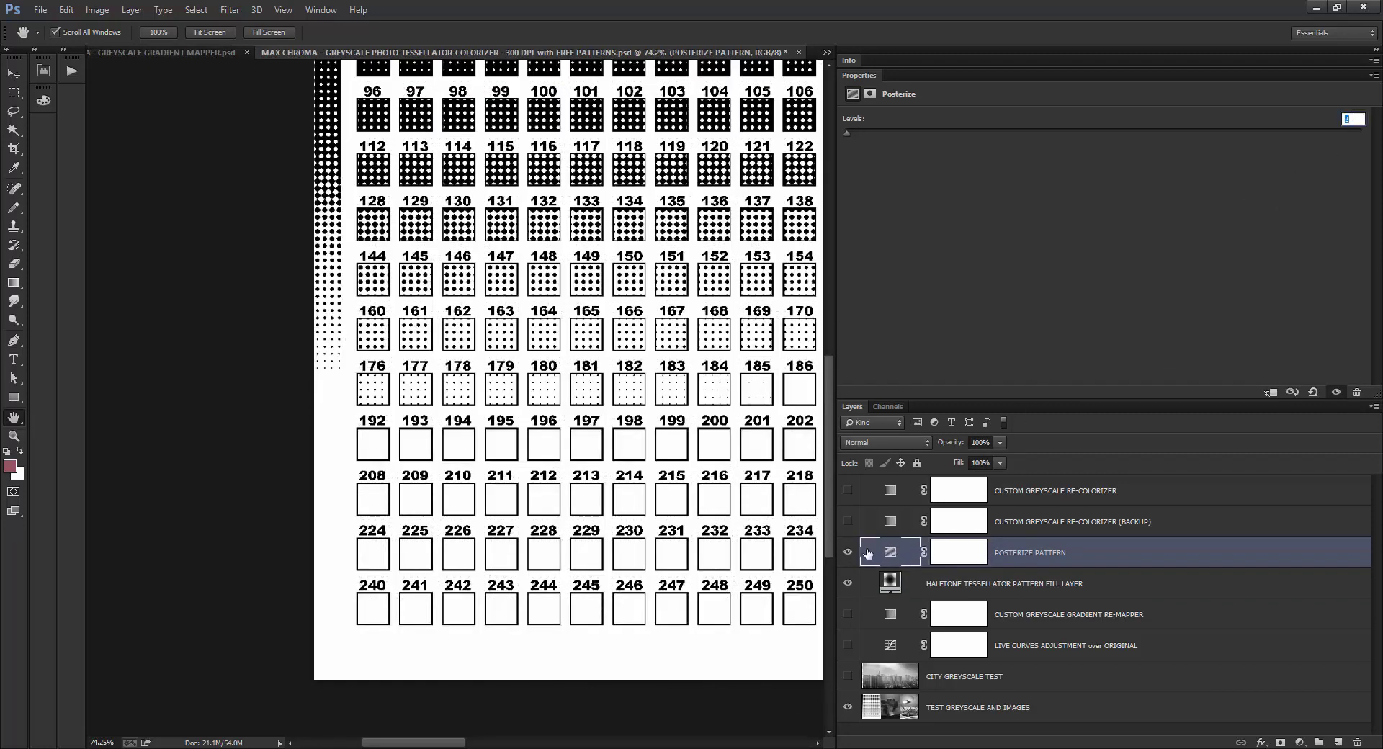
click(853, 577)
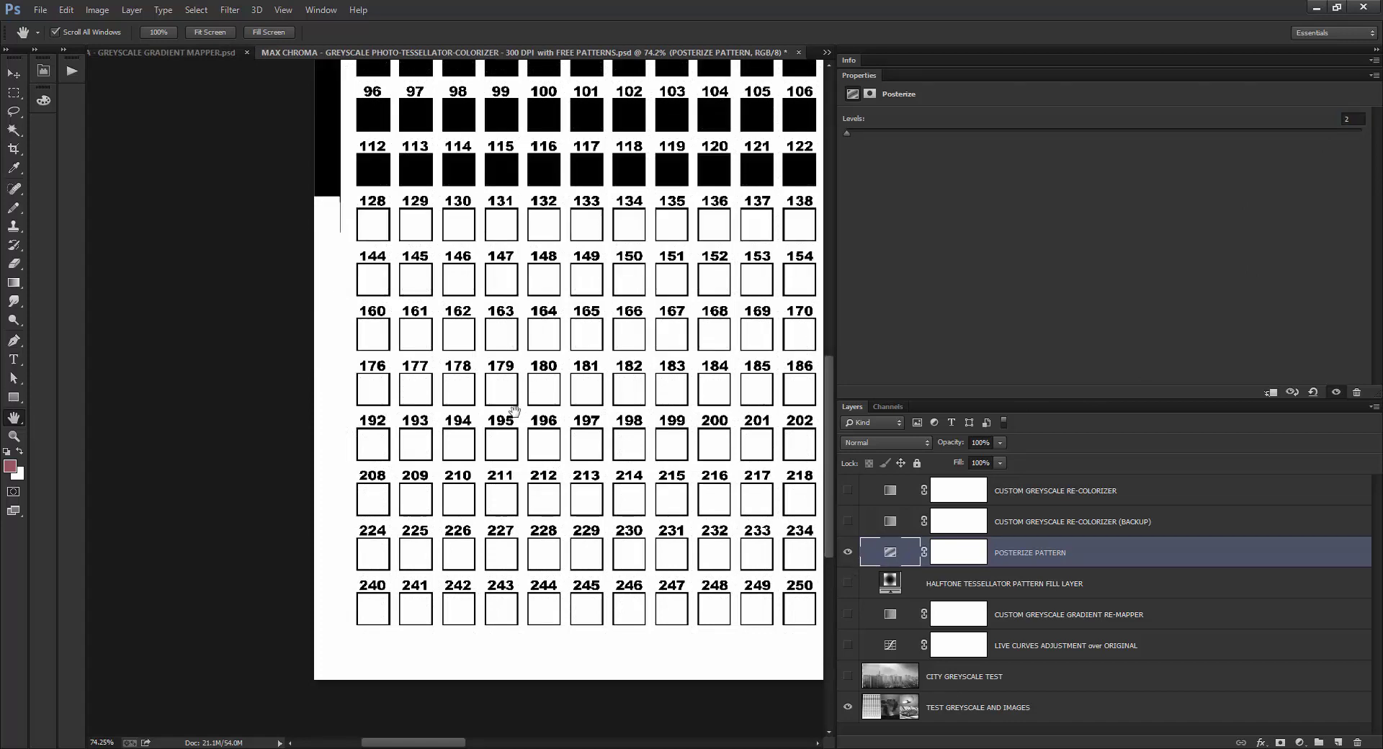
Toggle the posterize adjustment off and back on to compare the swatches.
scroll(451, 291, down, 3)
scroll(444, 138, up, 2)
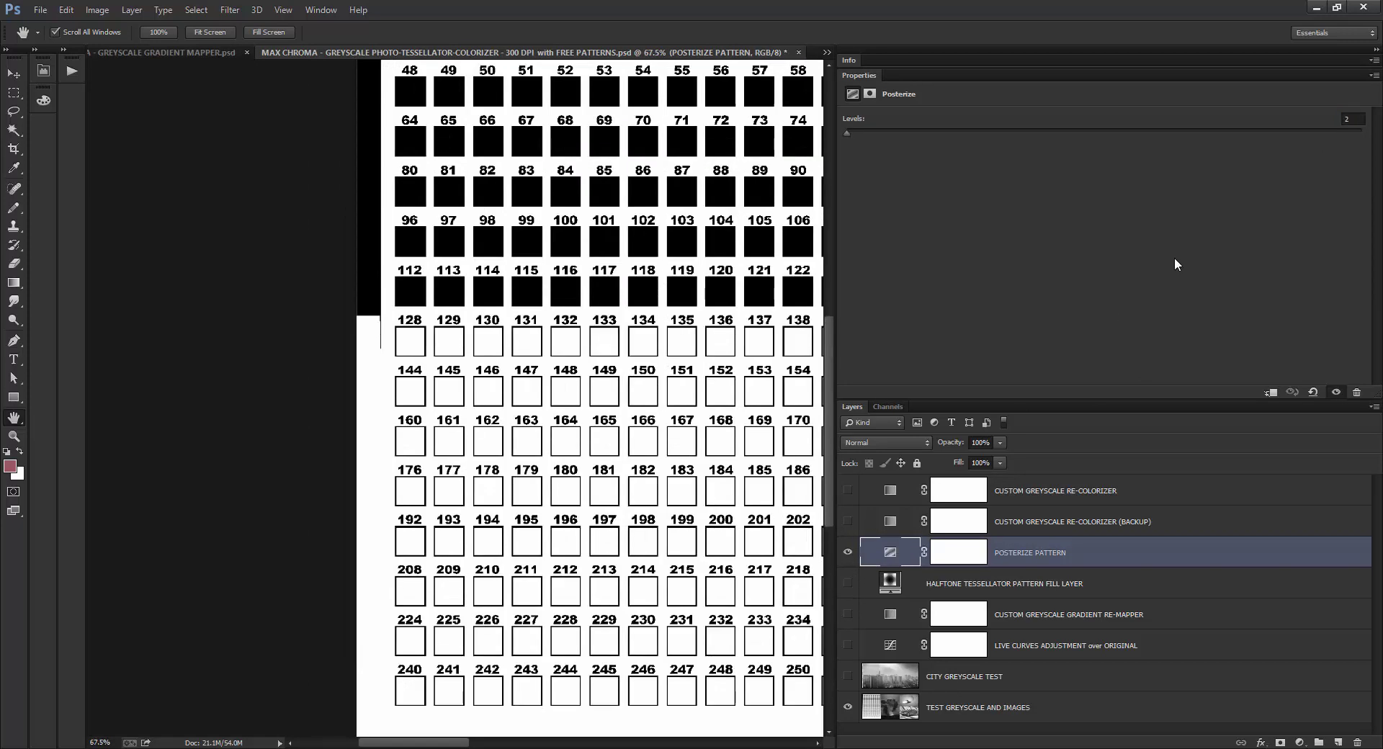
click(848, 553)
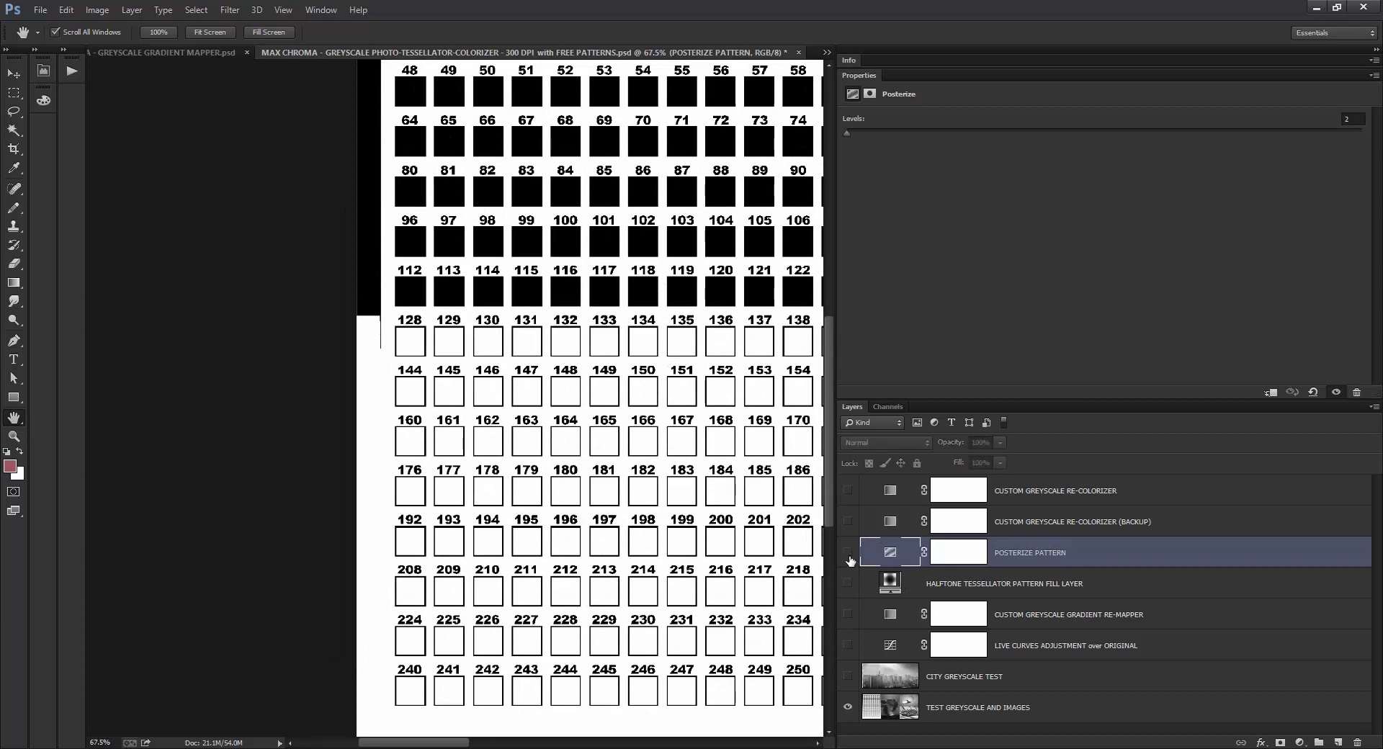
scroll(497, 536, down, 1)
scroll(497, 535, down, 3)
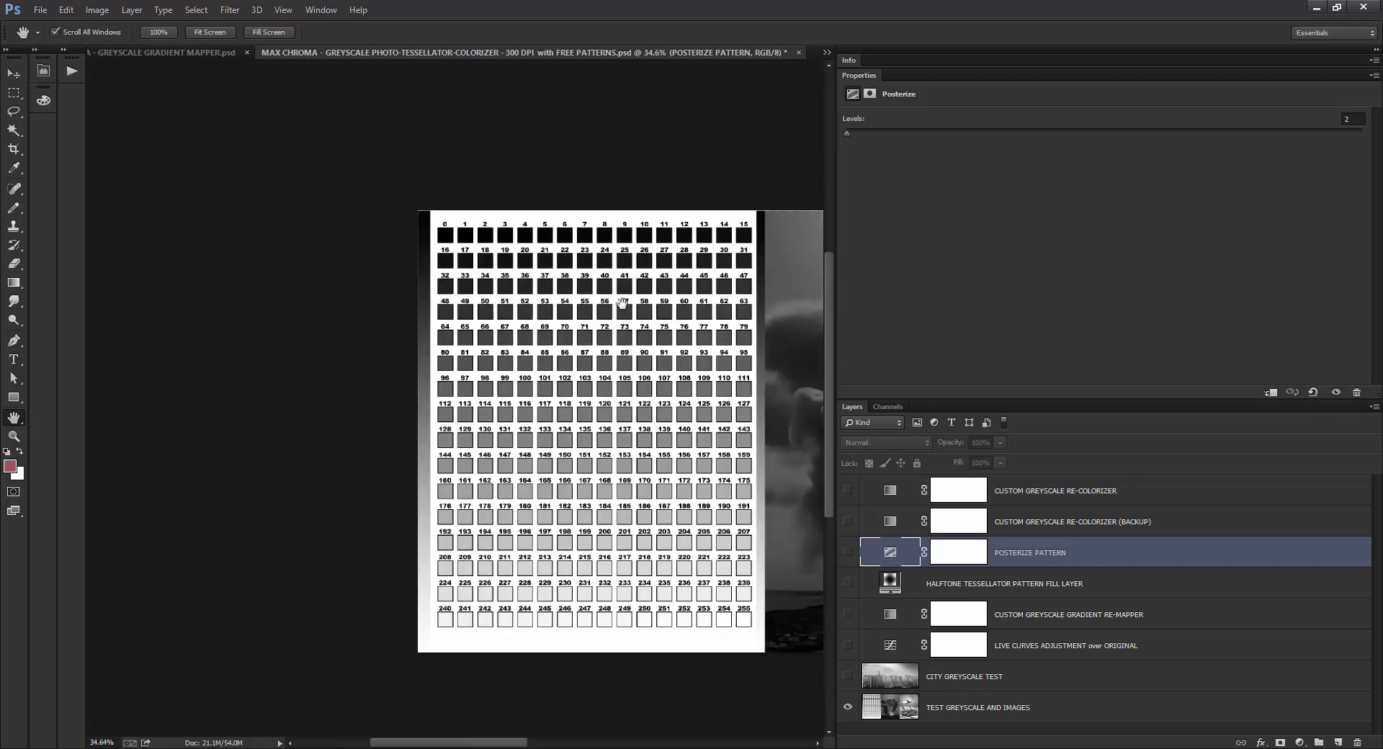
scroll(733, 386, up, 1)
scroll(303, 400, down, 1)
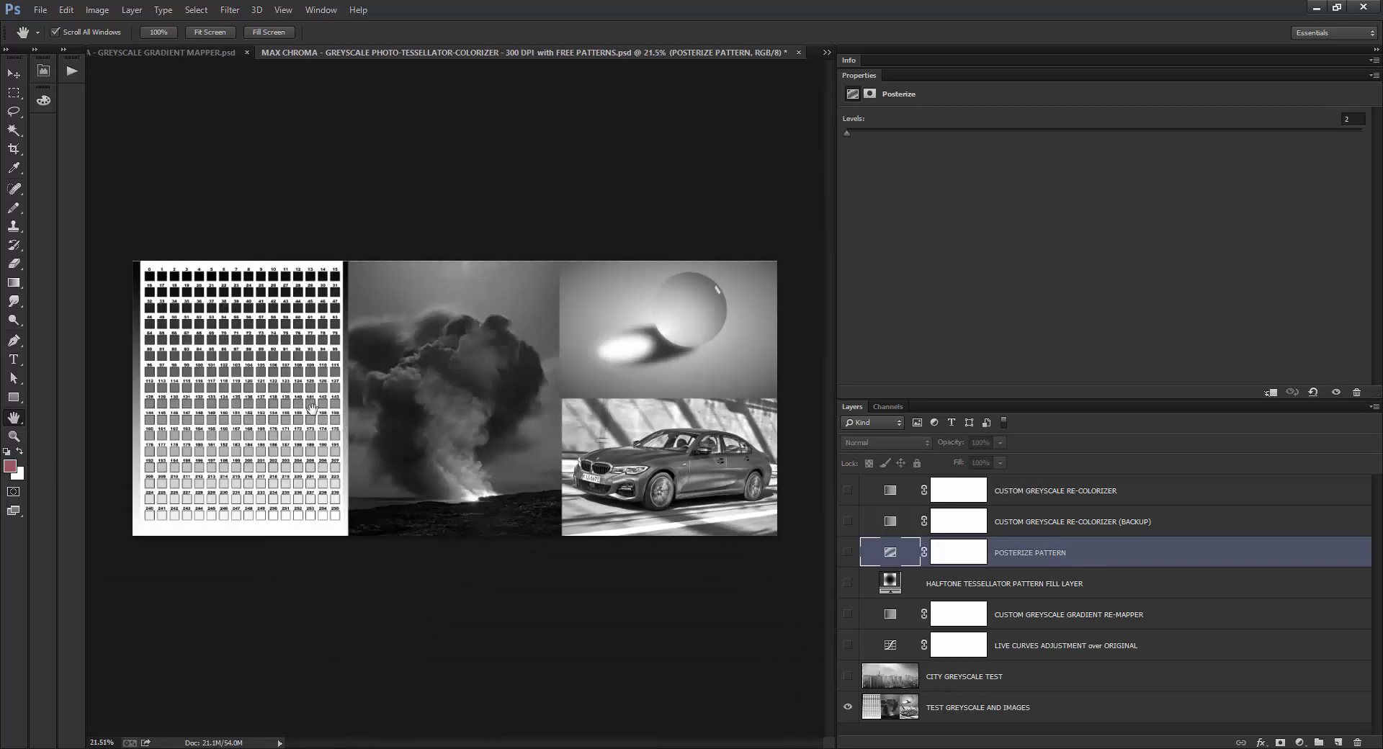
scroll(295, 396, up, 3)
drag(293, 394, 385, 420)
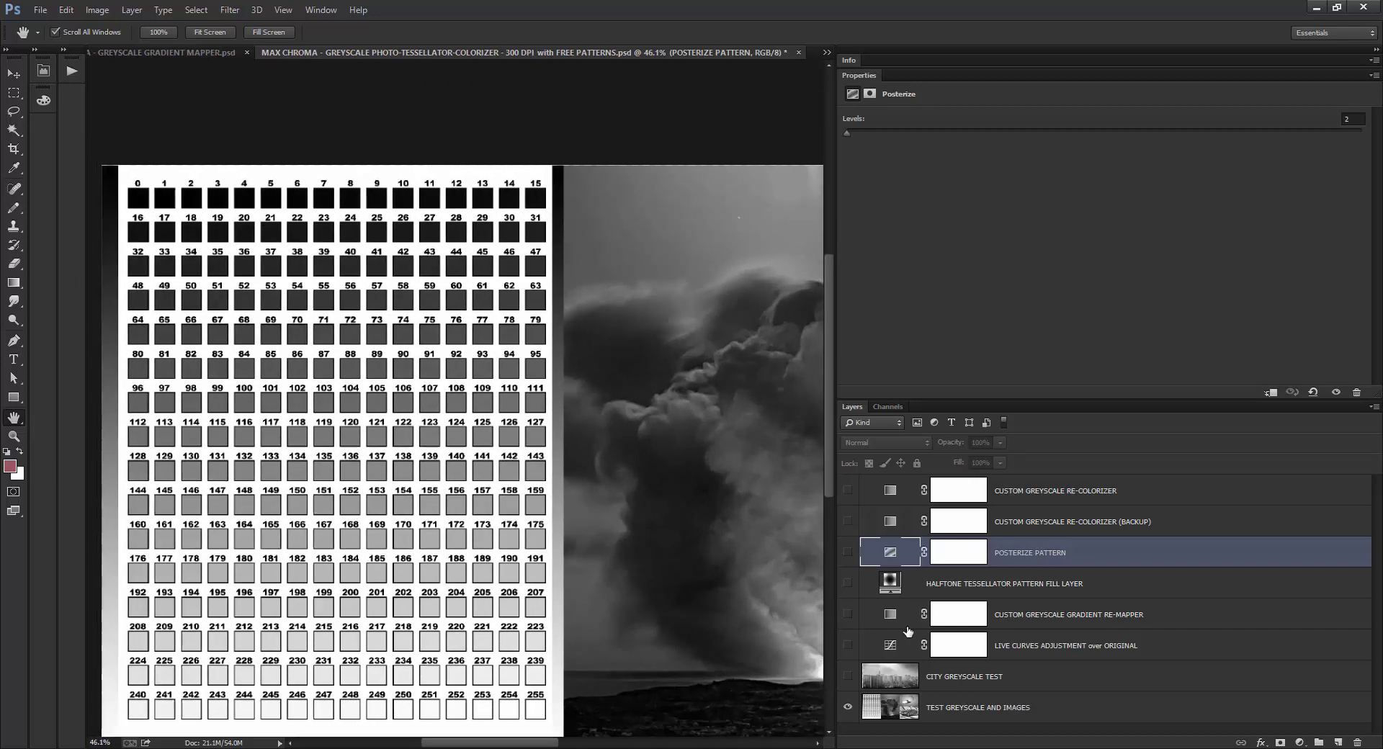
click(849, 552)
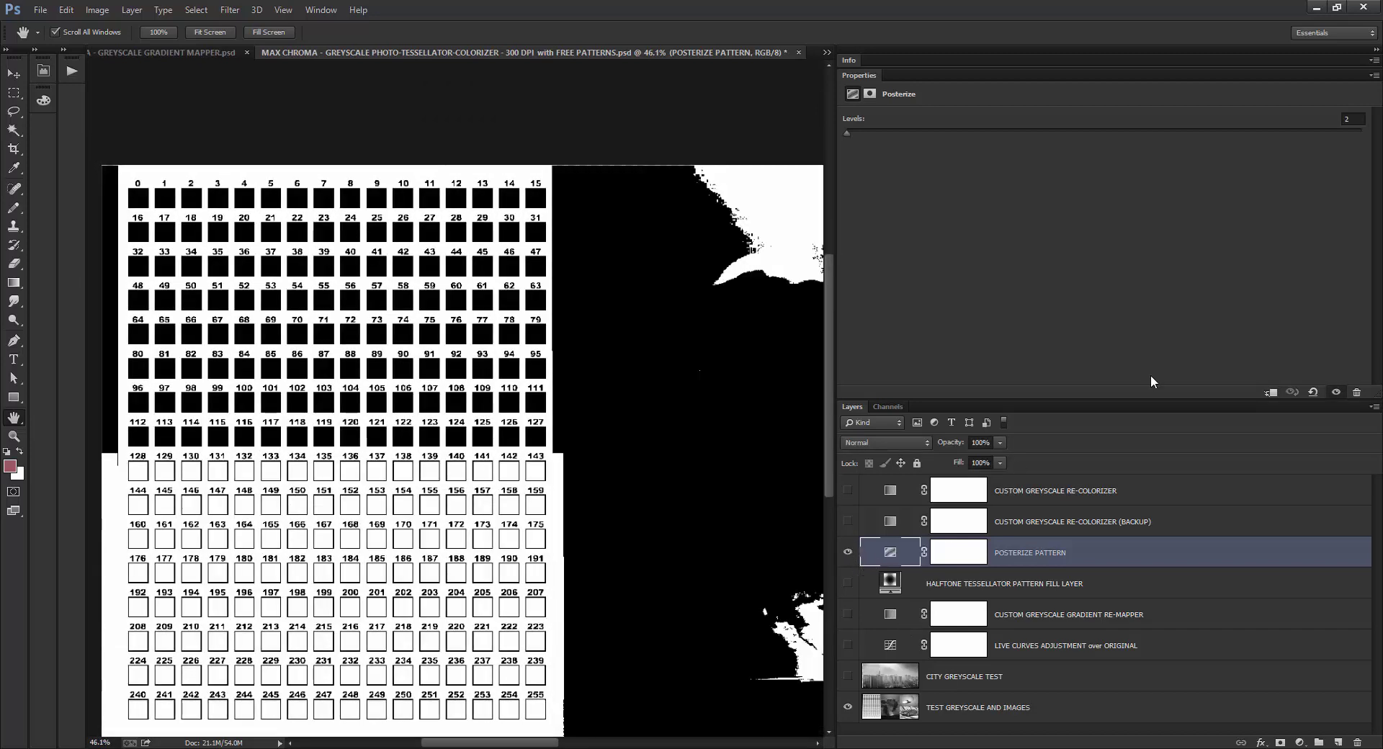
Try posterize levels of 3, 4 and 5 on the swatch grid.
click(1354, 121)
text(3)
scroll(278, 448, up, 4)
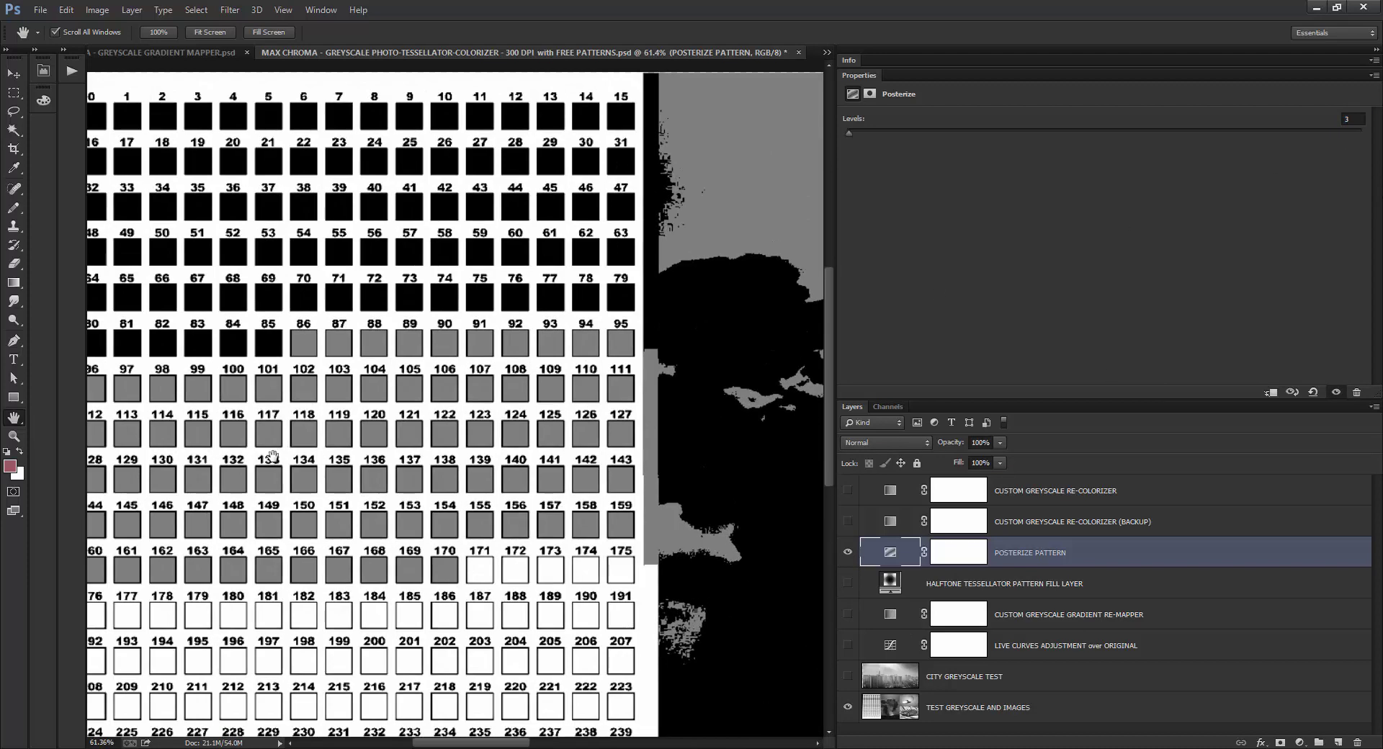
scroll(574, 441, down, 4)
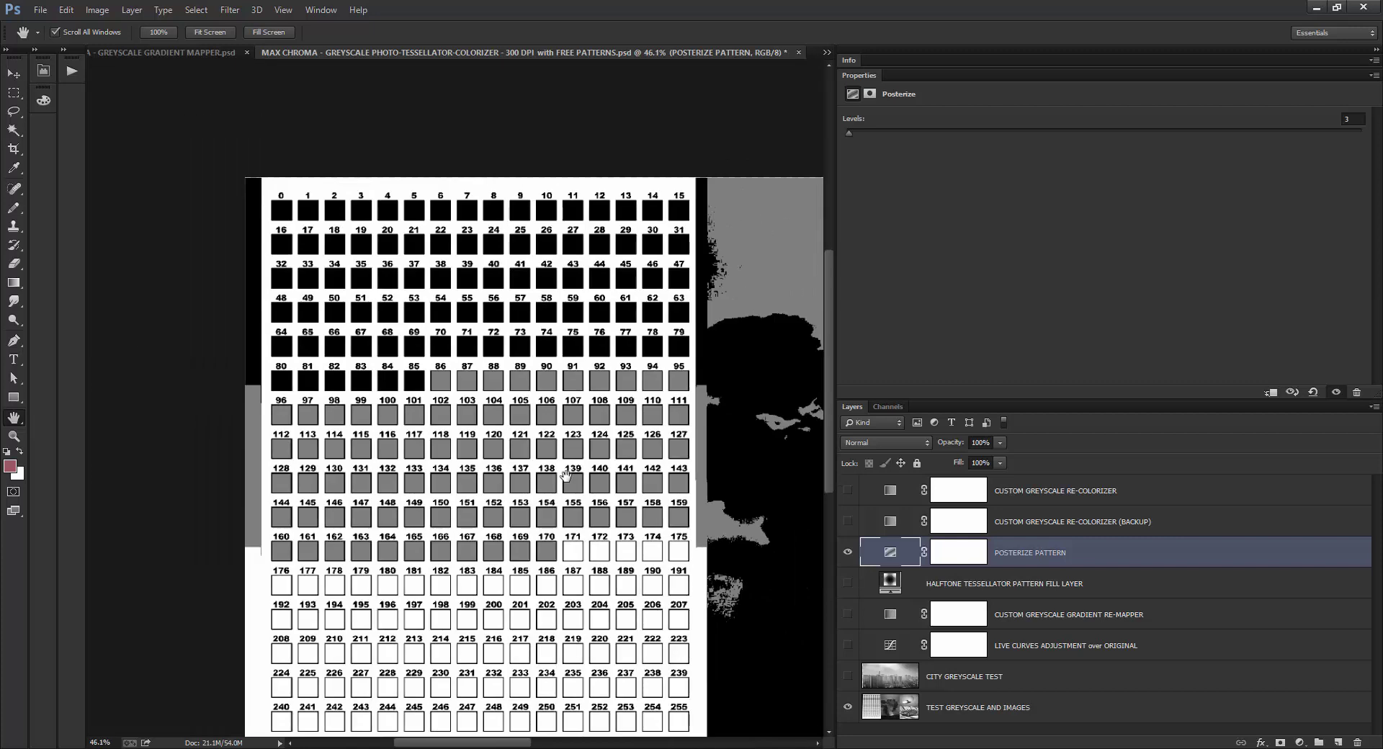
scroll(292, 456, up, 4)
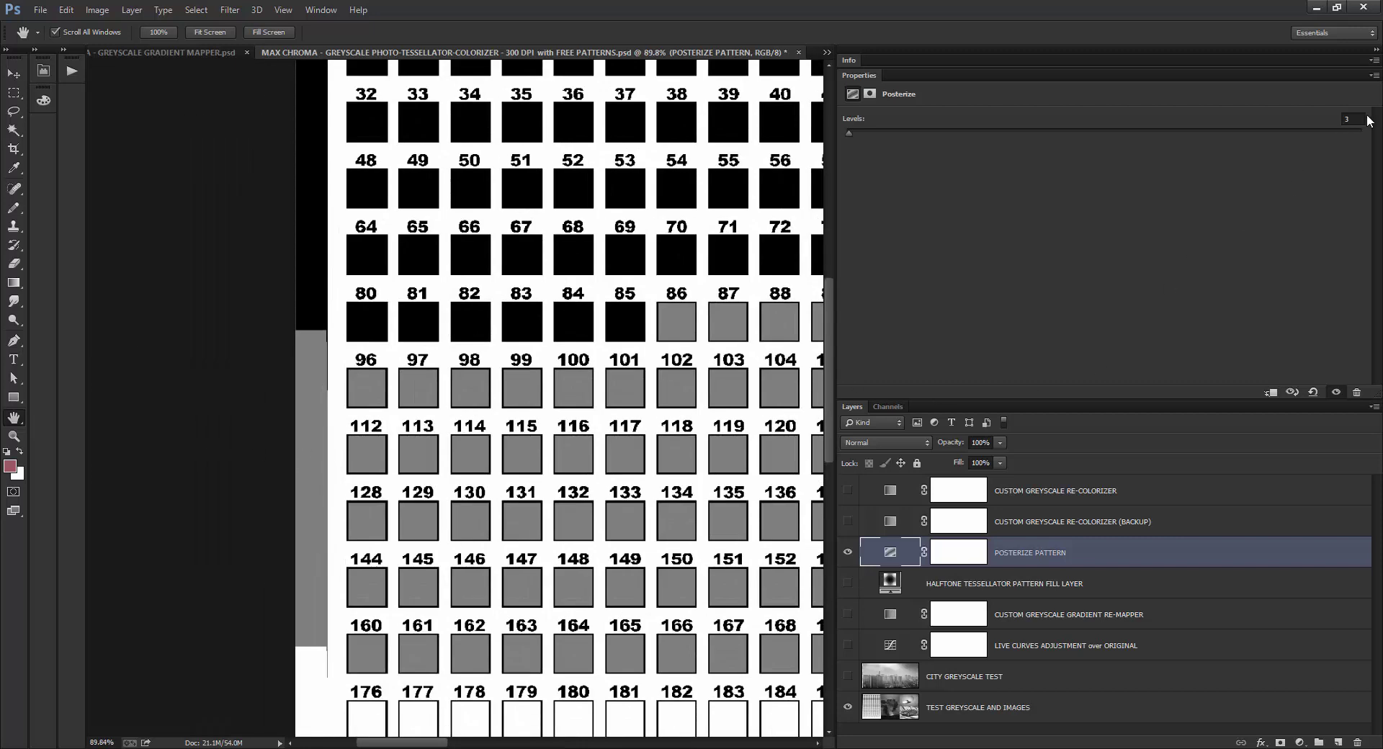
click(1345, 119)
text(4)
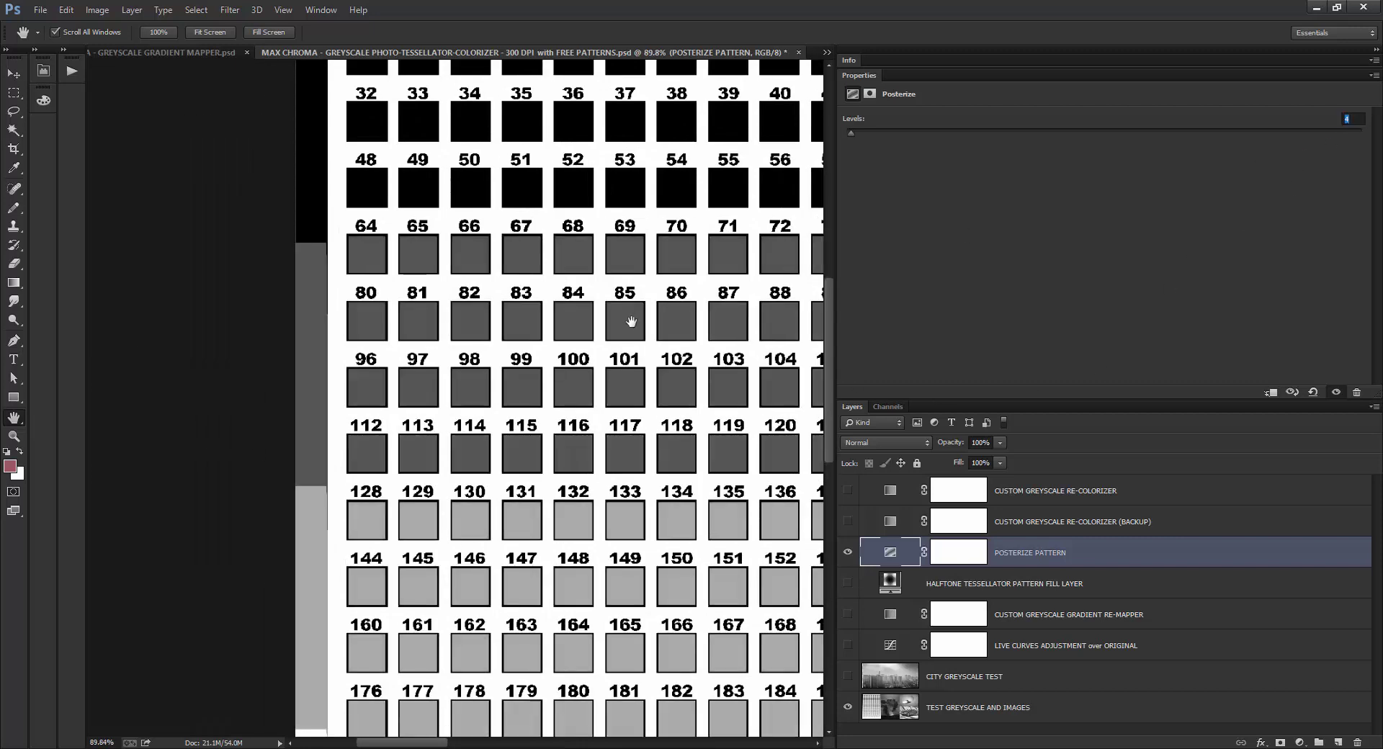
drag(234, 572, 248, 404)
scroll(210, 516, down, 3)
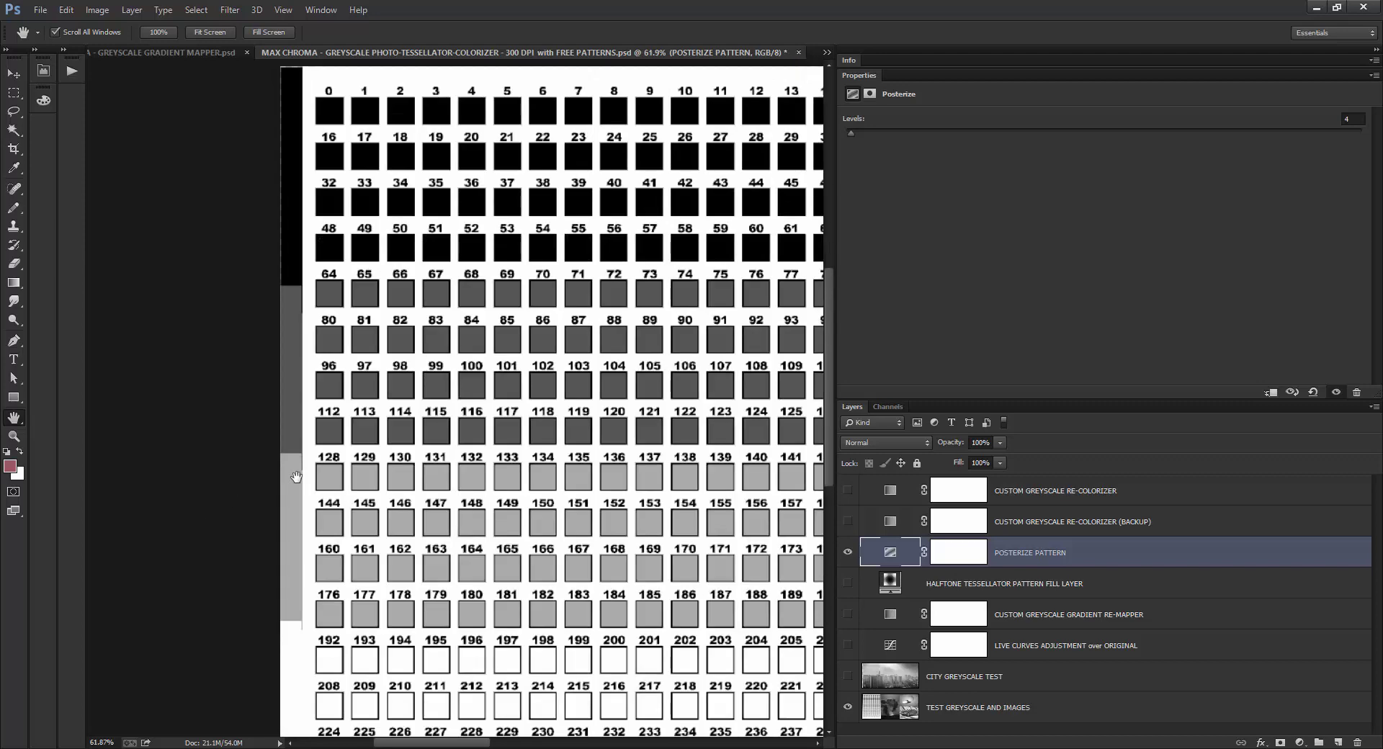
click(1354, 119)
text(5)
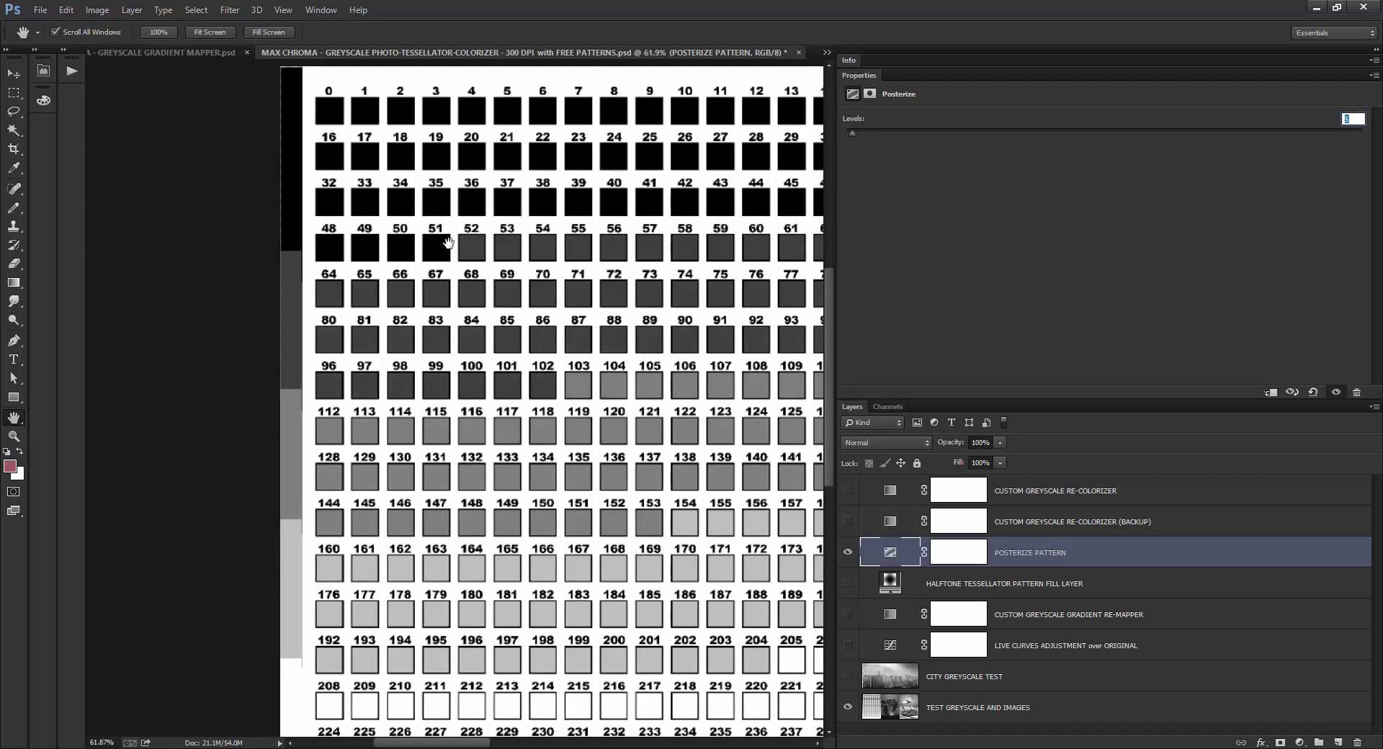
Settle the posterize levels on 3, then hide the POSTERIZE PATTERN adjustment.
key(Down)
key(Down)
key(Down)
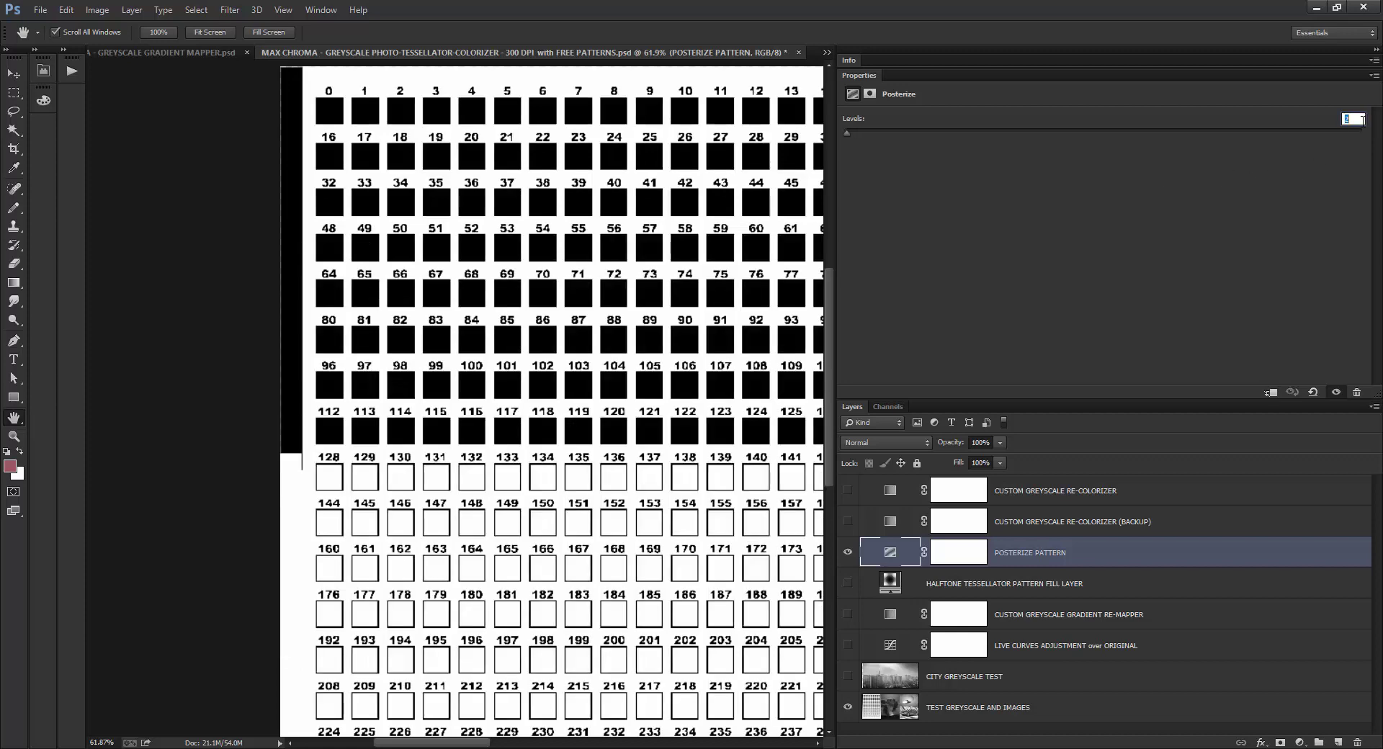
key(Up)
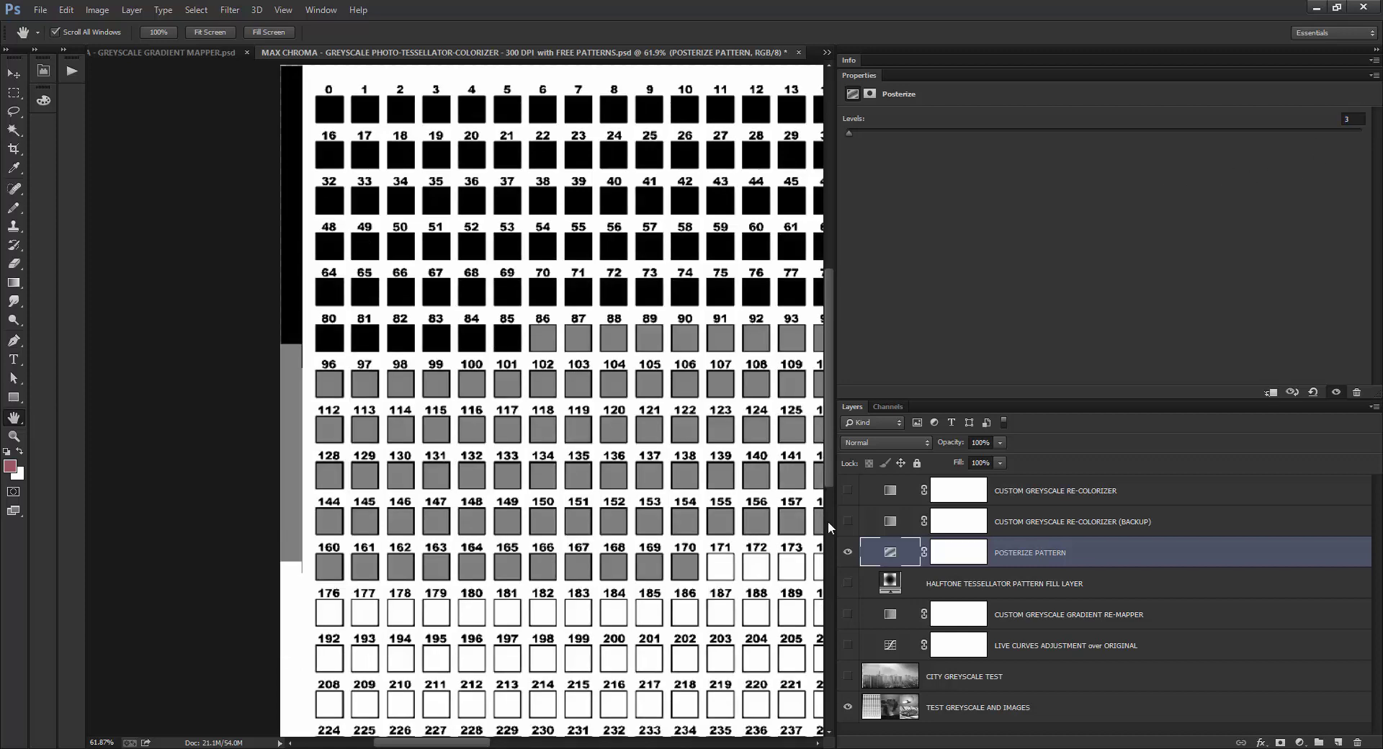
scroll(589, 272, up, 3)
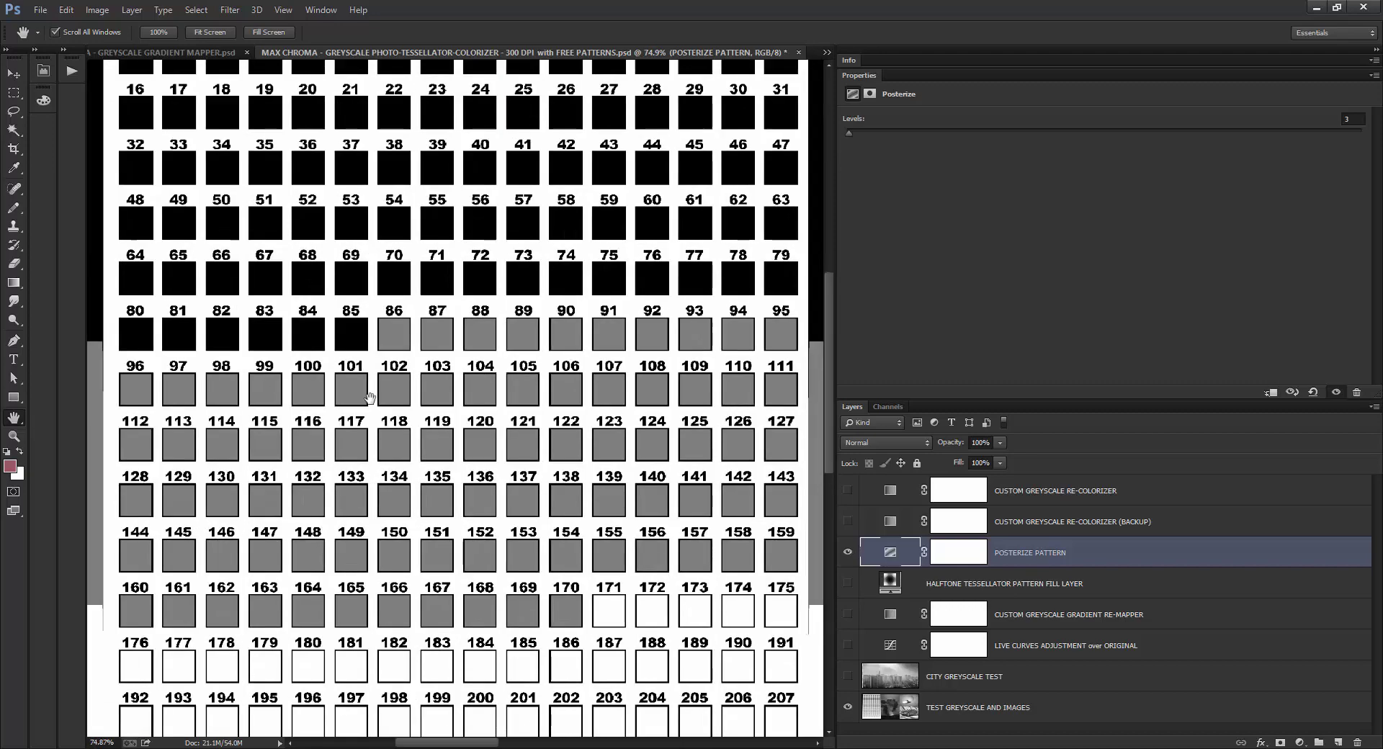
scroll(368, 398, down, 5)
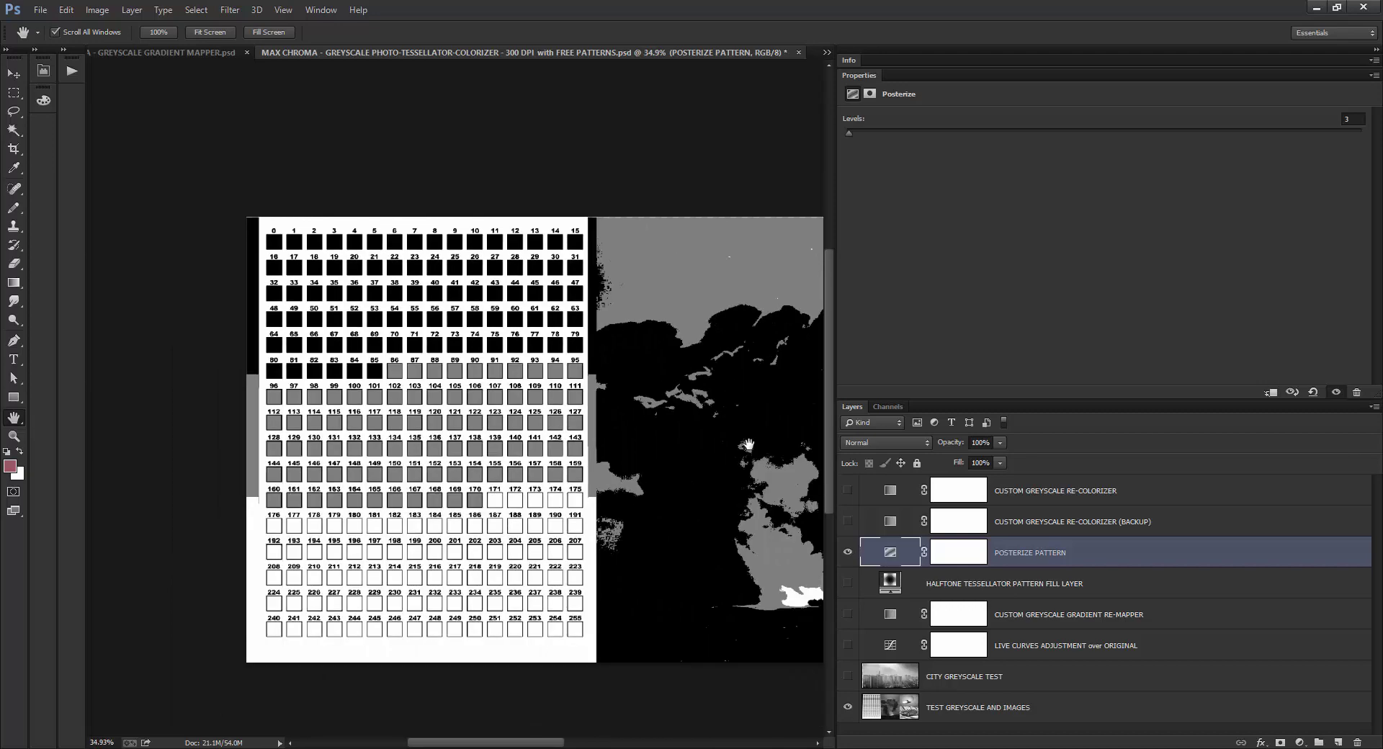
click(847, 553)
Make the halftone fill layer visible and turn the posterize adjustment back on.
click(890, 582)
click(848, 584)
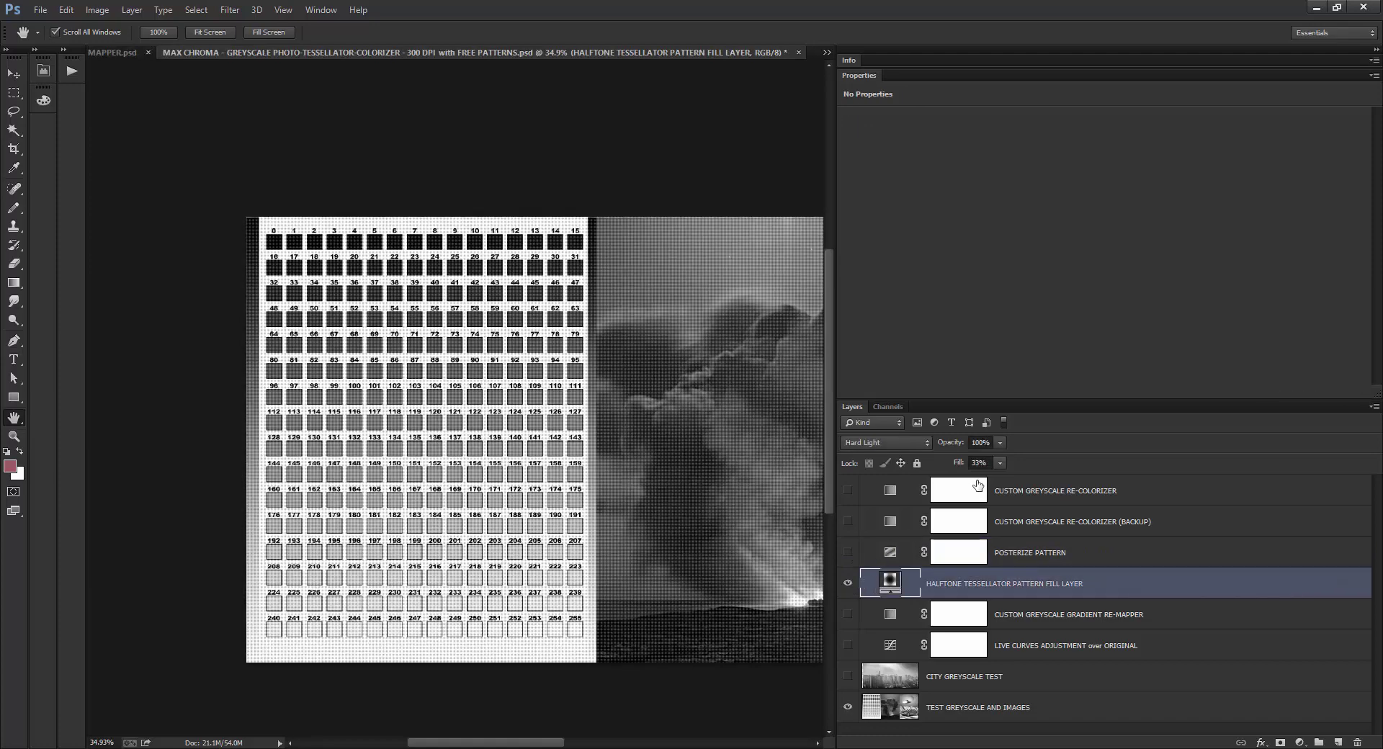
scroll(708, 458, up, 5)
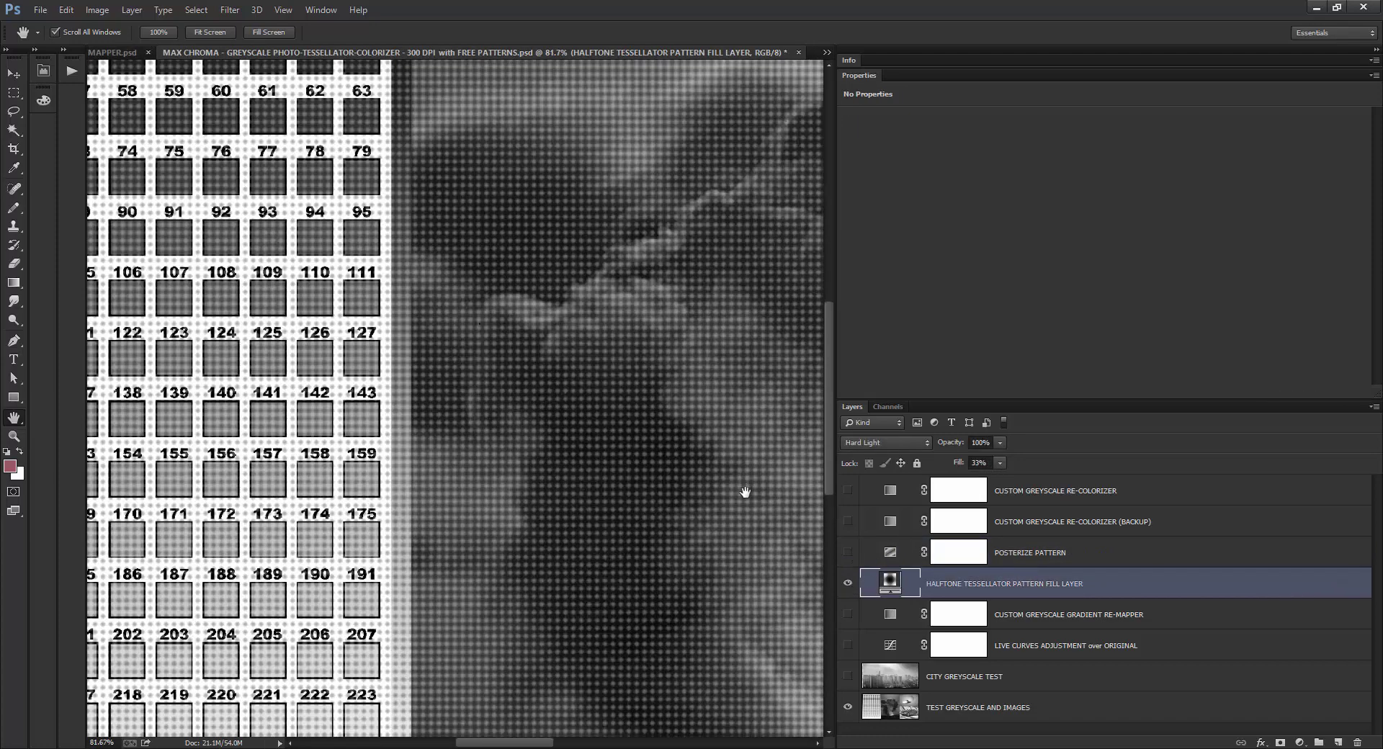
click(848, 553)
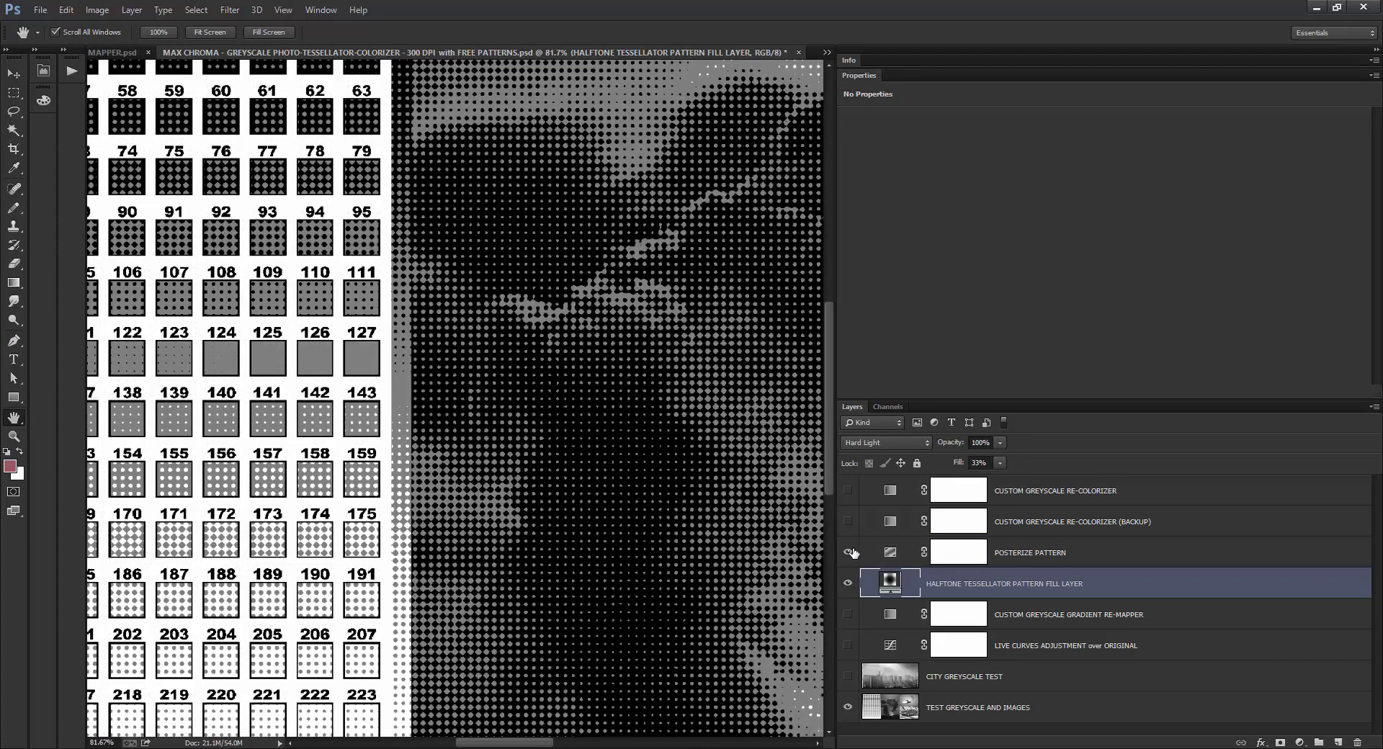
click(890, 553)
scroll(590, 452, down, 4)
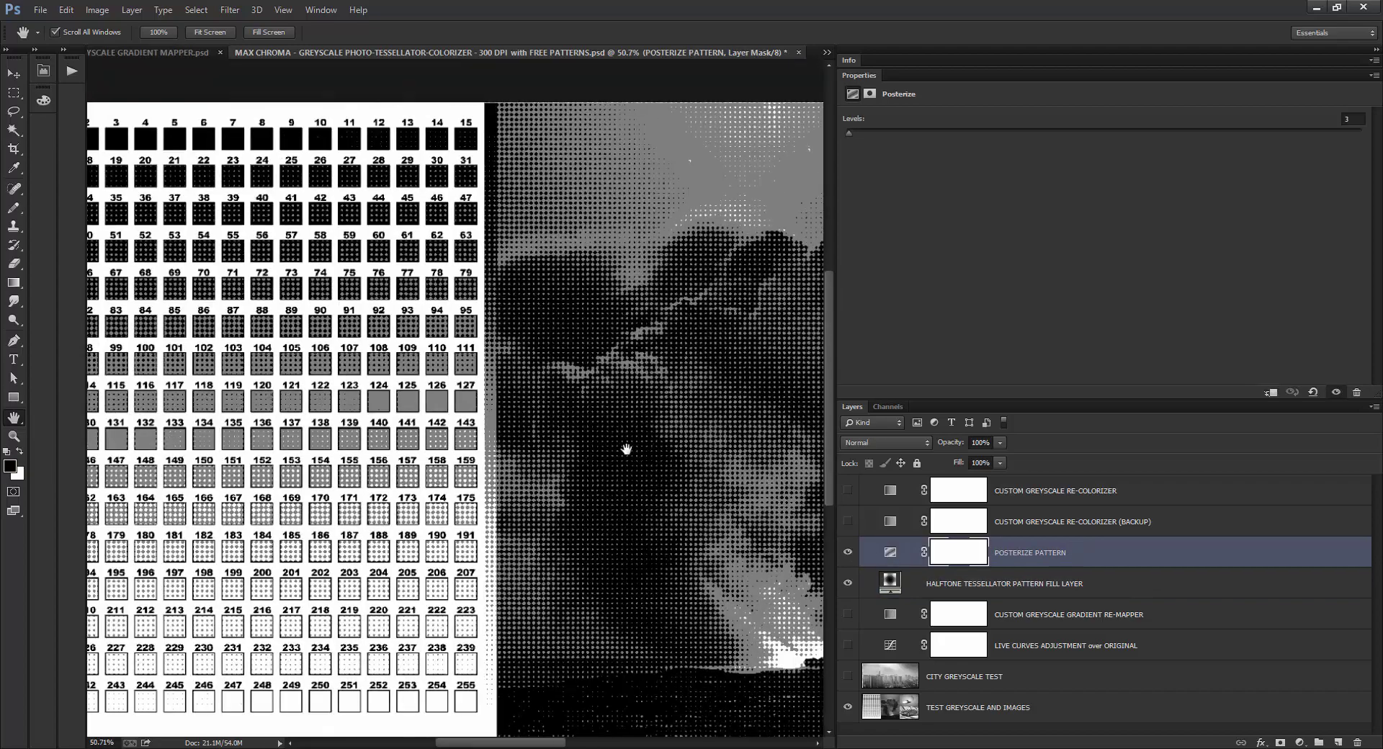
scroll(313, 382, up, 10)
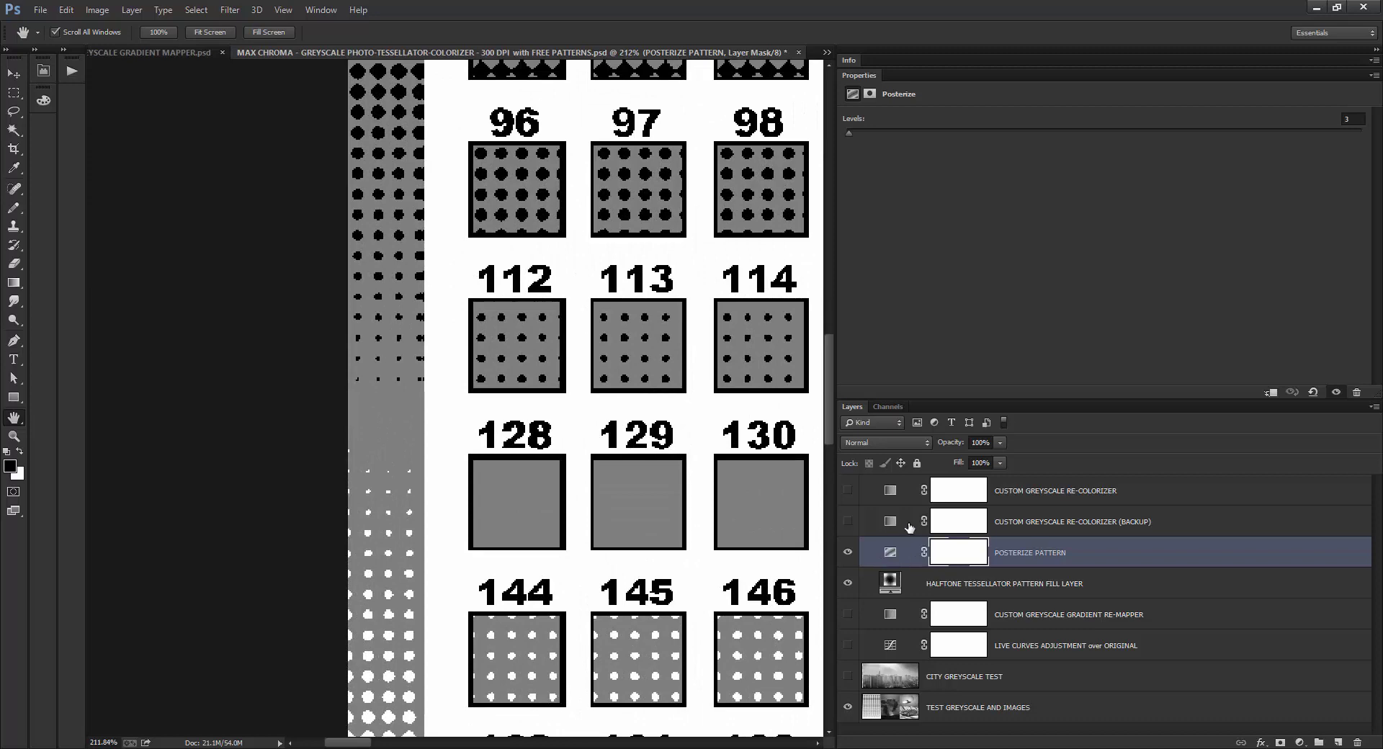
Set the HALFTONE TESSELLATOR PATTERN FILL LAYER's Fill to 67% and inspect the tiles.
click(906, 573)
click(988, 465)
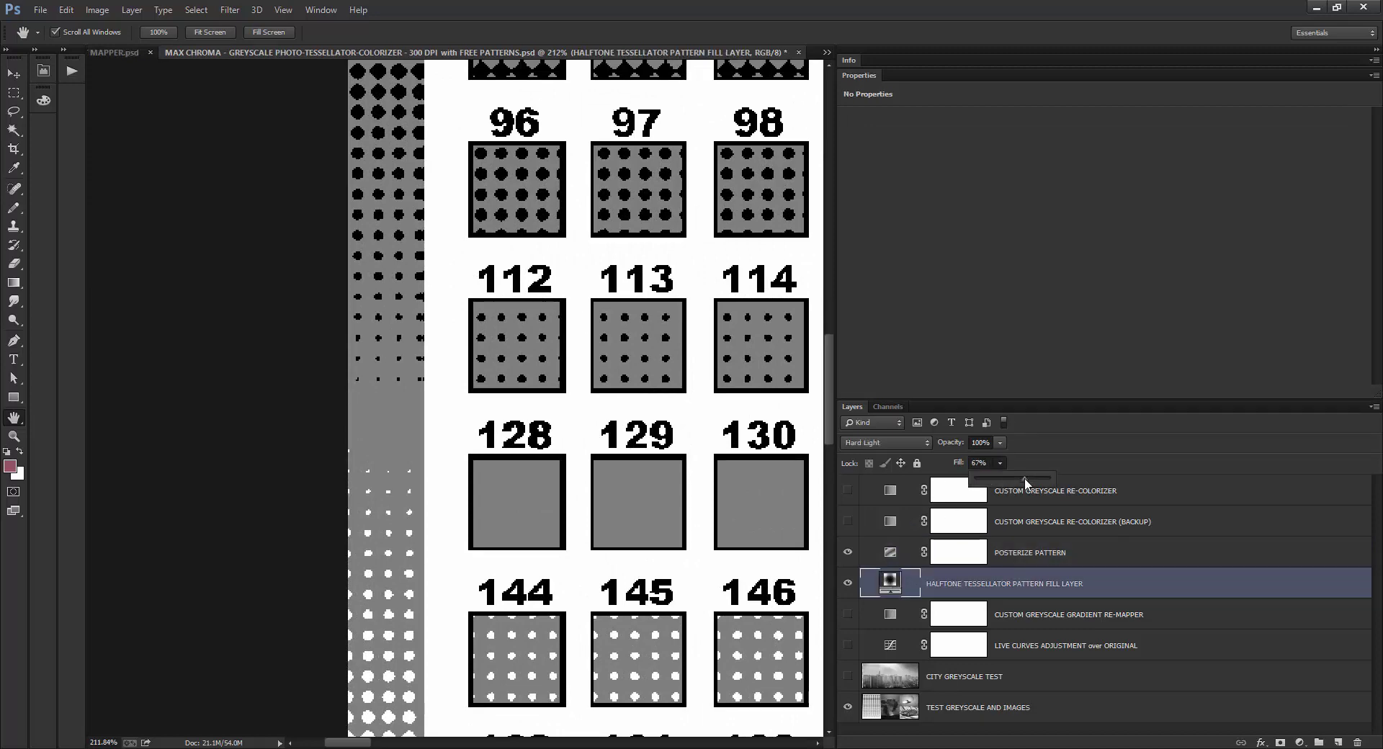
scroll(504, 329, down, 7)
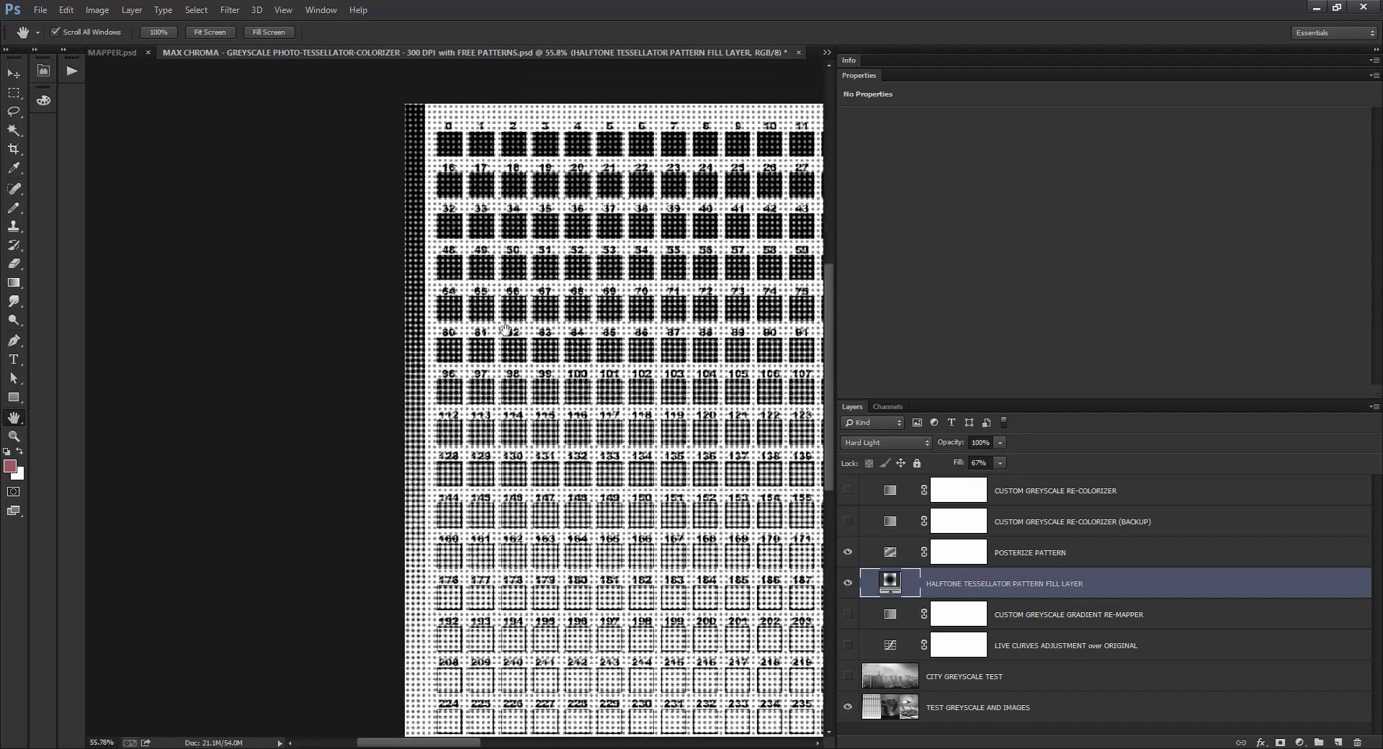
scroll(504, 330, up, 5)
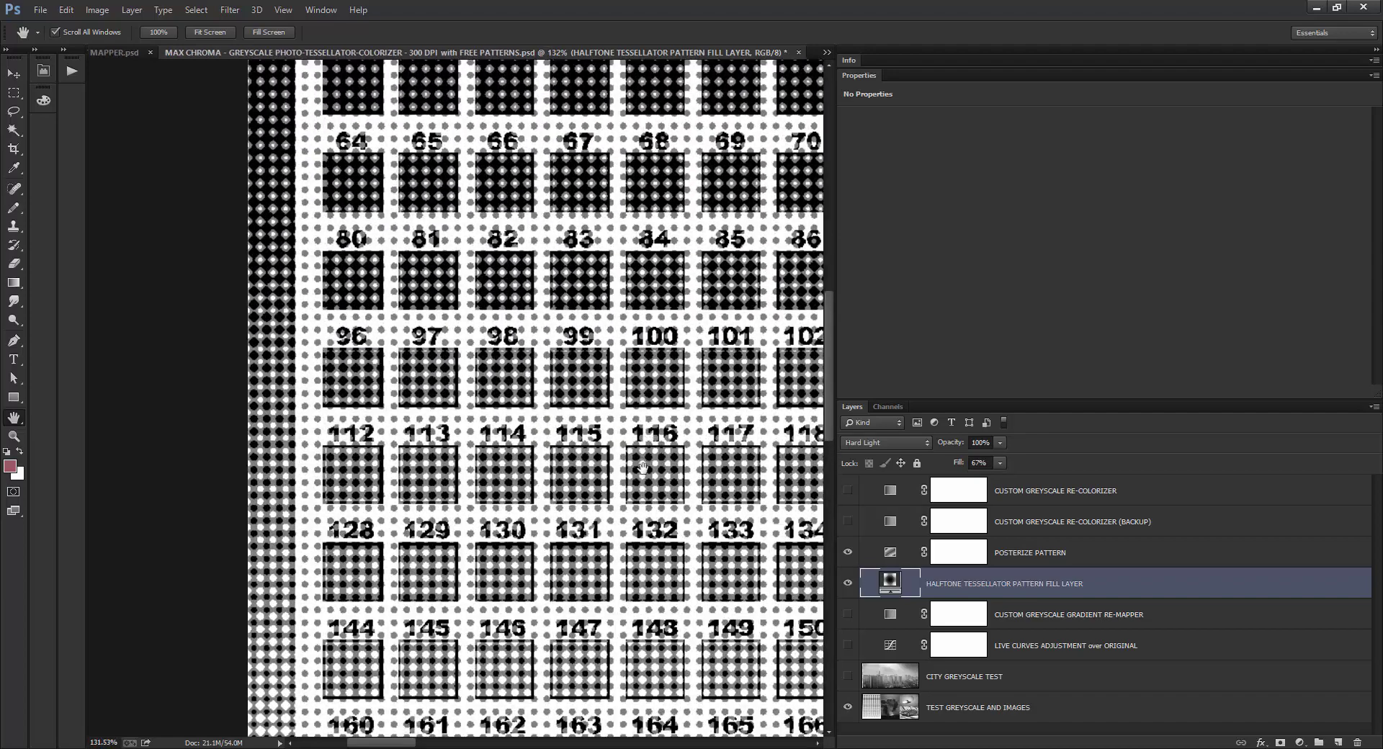
scroll(643, 468, up, 5)
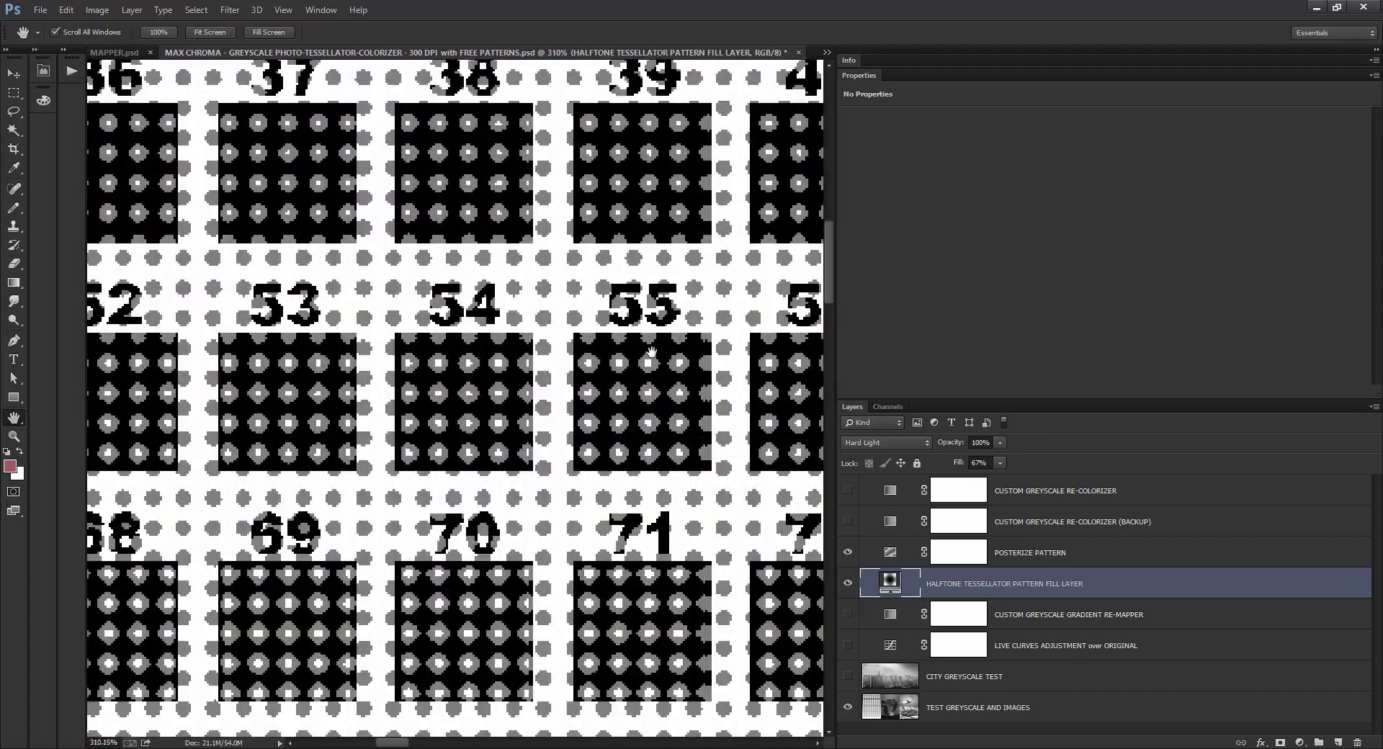
scroll(650, 352, down, 7)
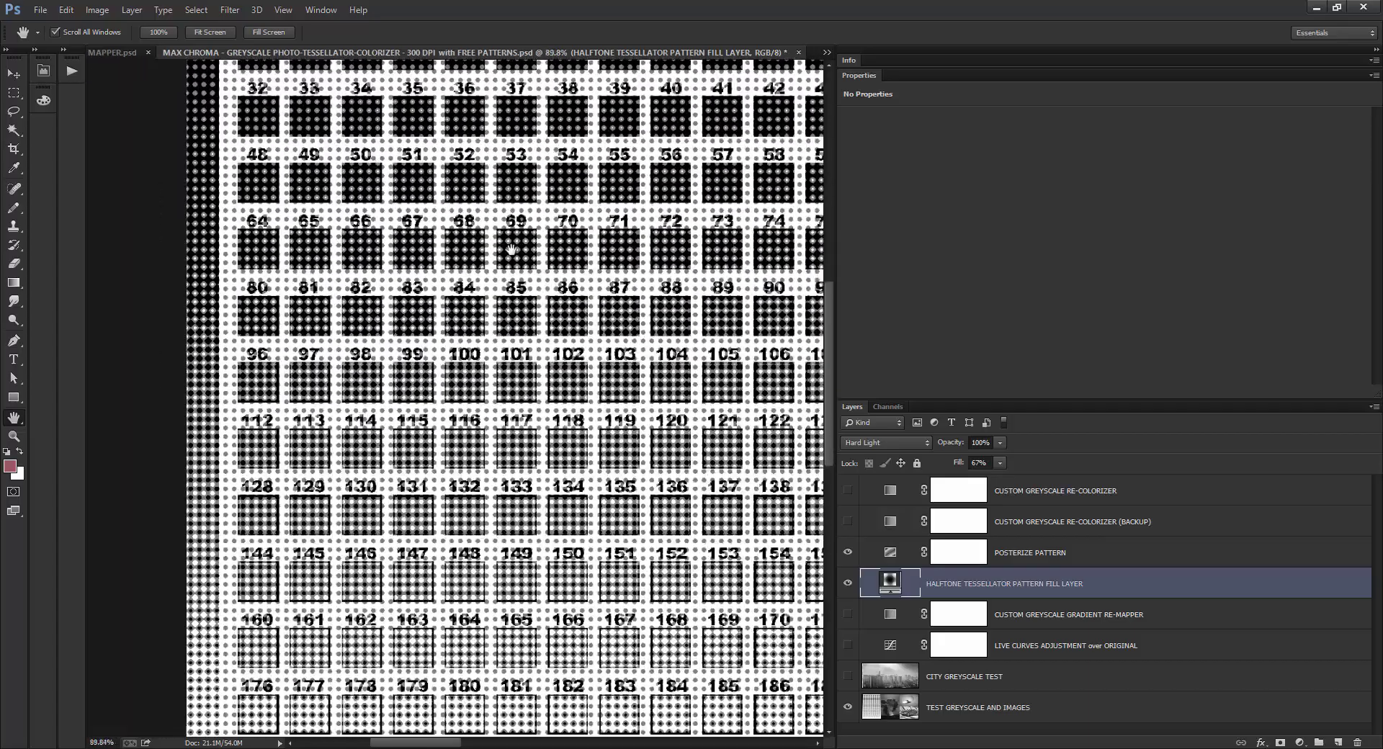
scroll(510, 249, down, 1)
scroll(704, 494, up, 4)
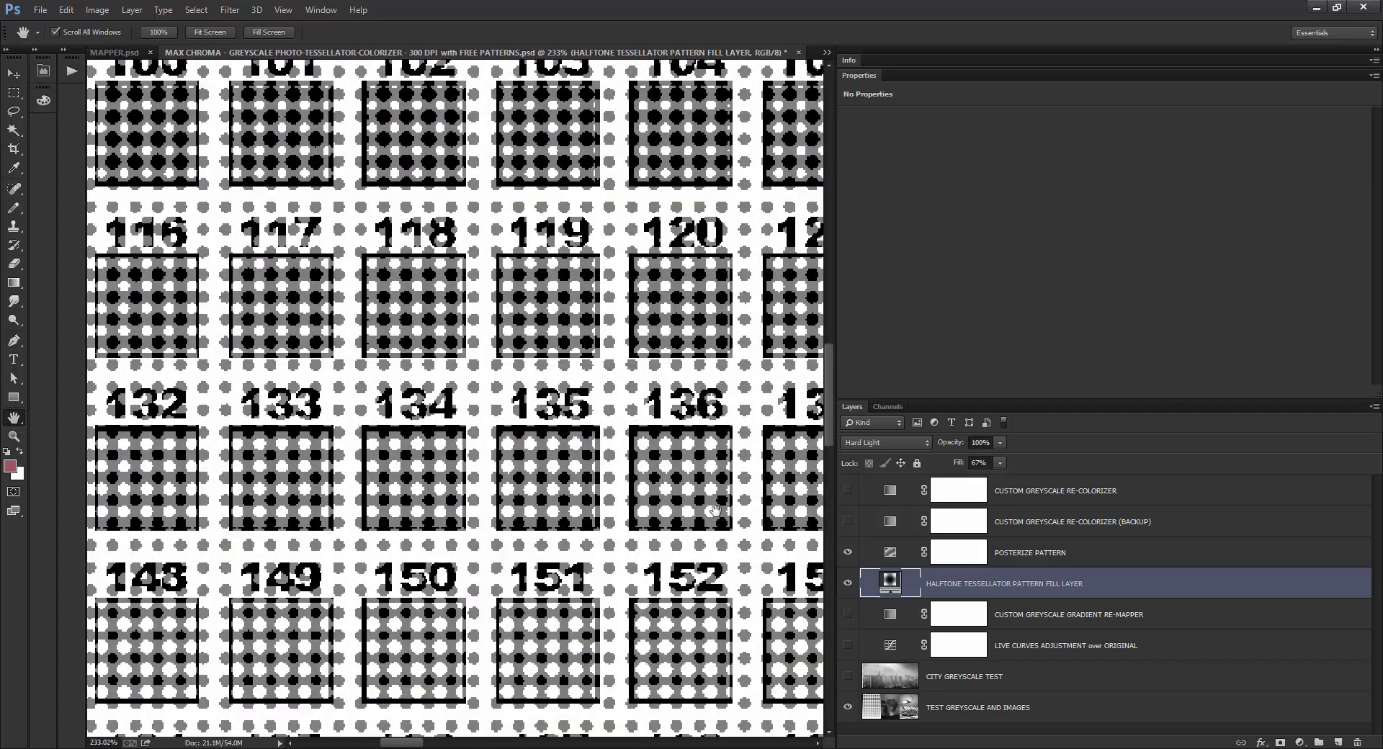
scroll(643, 437, down, 5)
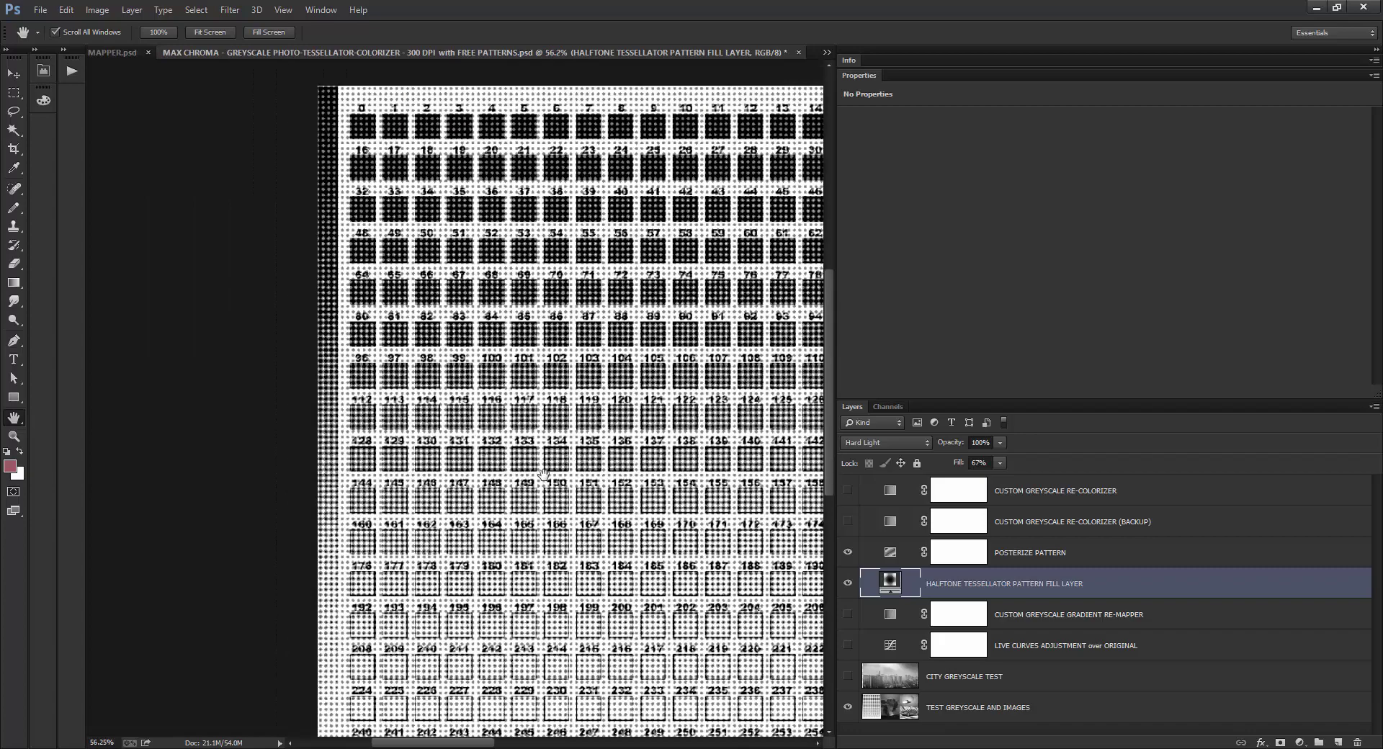
drag(532, 484, 135, 80)
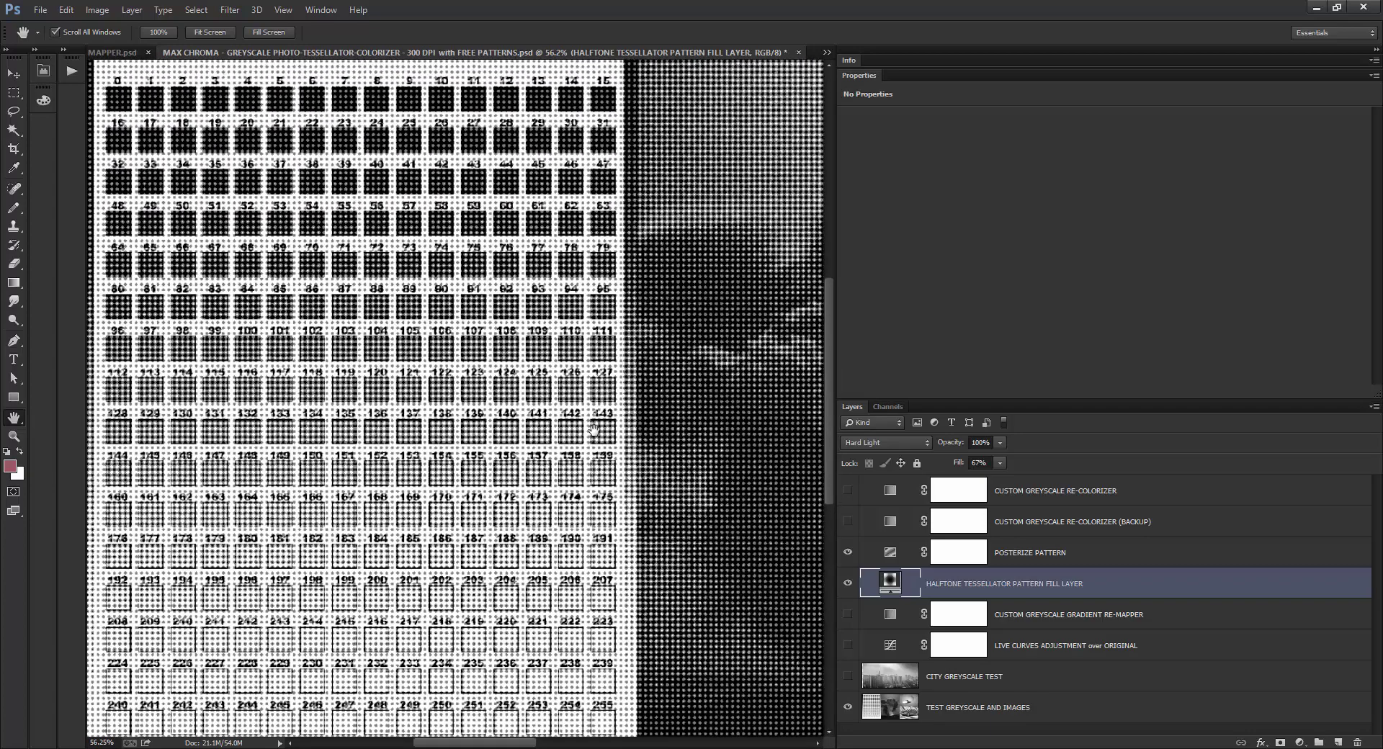
Expand and collapse the Max Chroma Color Blender panel.
click(44, 50)
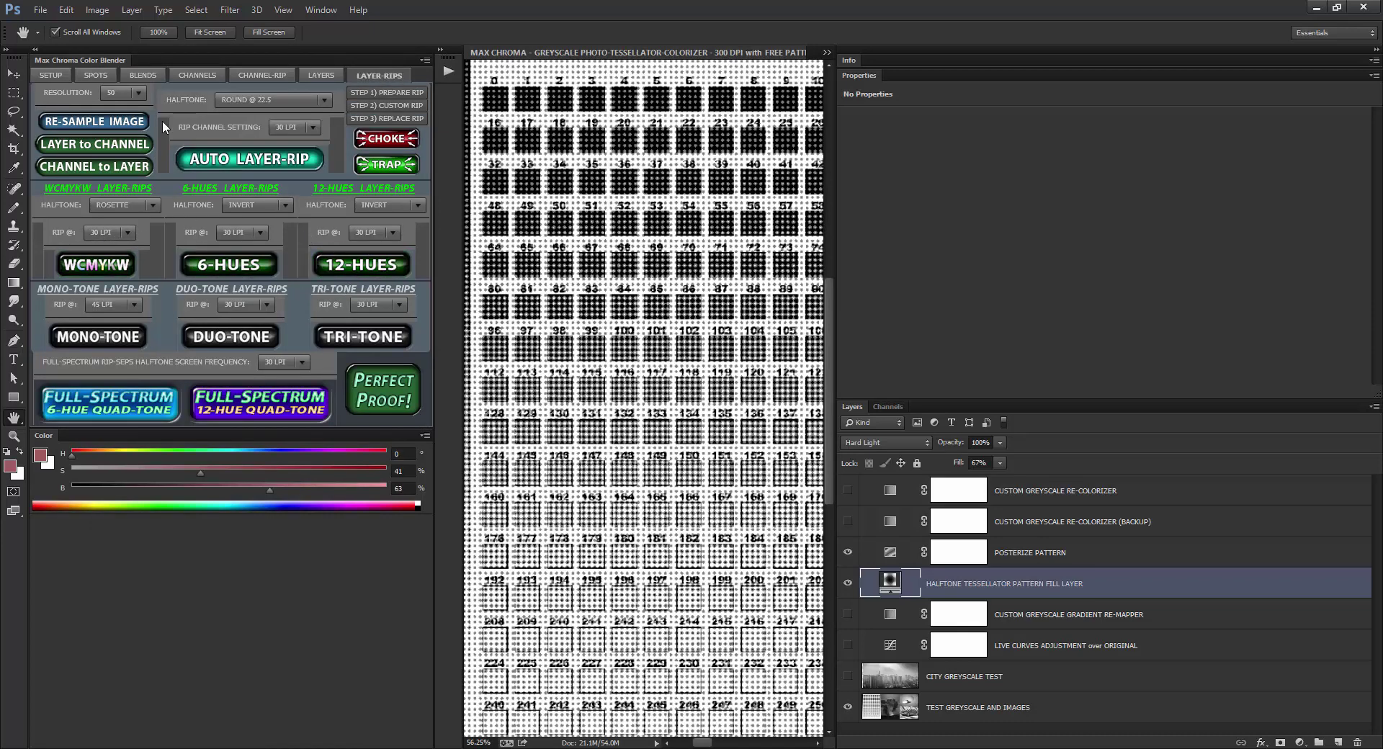
click(38, 51)
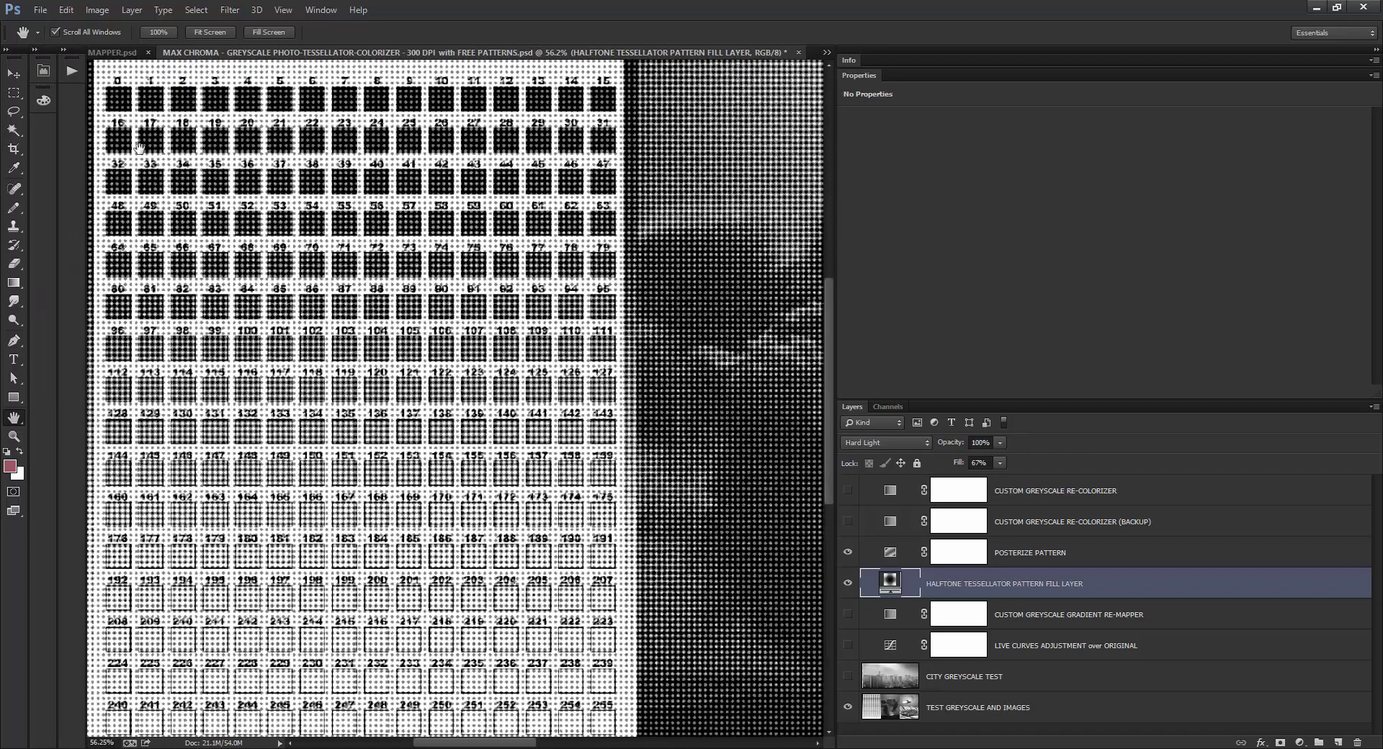
scroll(740, 428, down, 1)
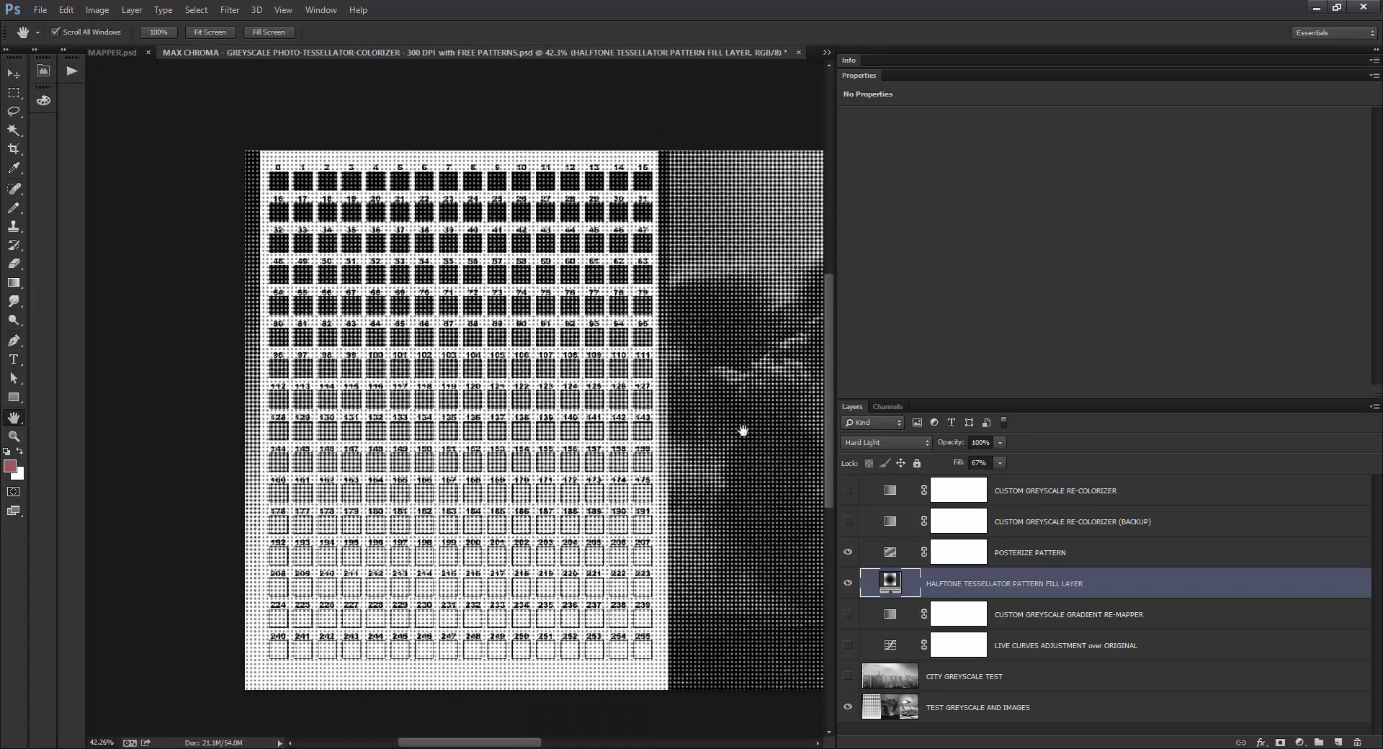
scroll(740, 428, up, 4)
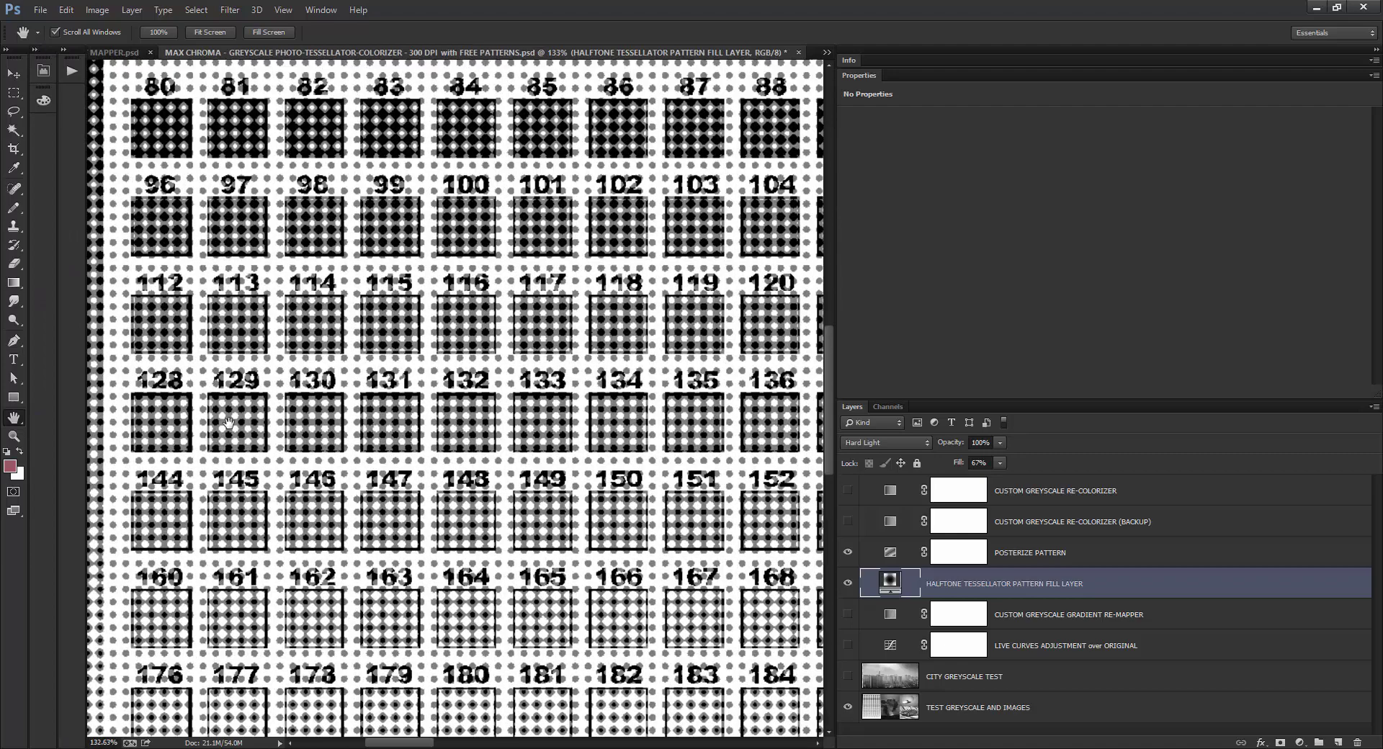
scroll(225, 433, up, 4)
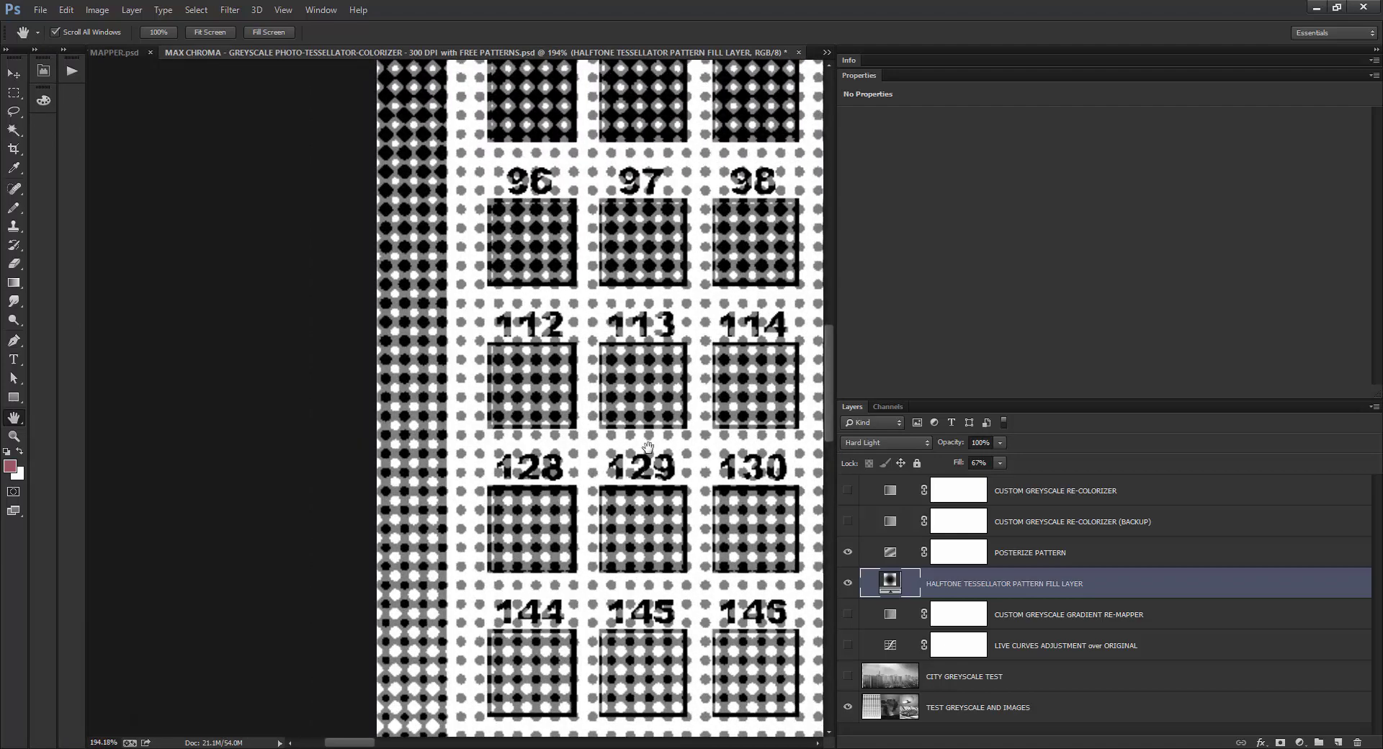
Change the halftone Pattern Fill scale to about 28% for finer dots.
double_click(891, 583)
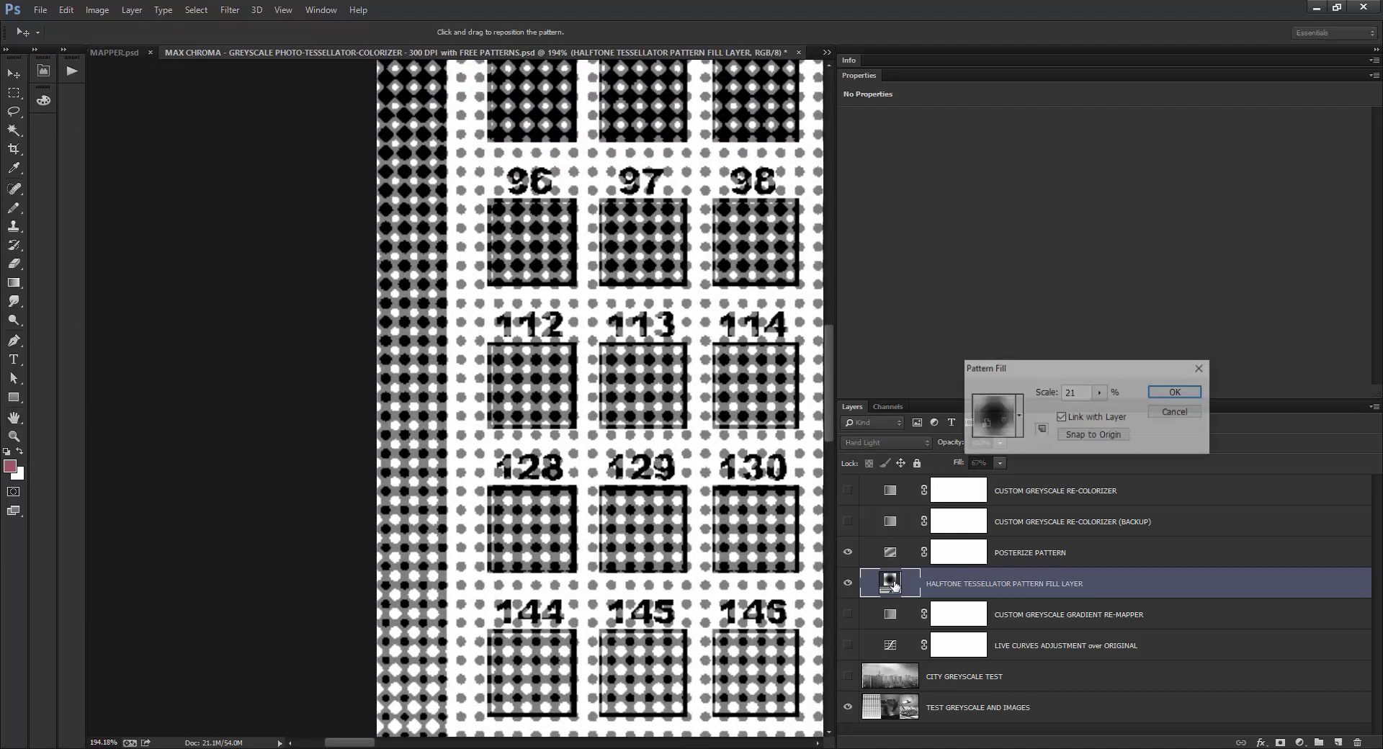
click(1100, 392)
drag(1101, 409, 1107, 410)
key(Down)
key(Down)
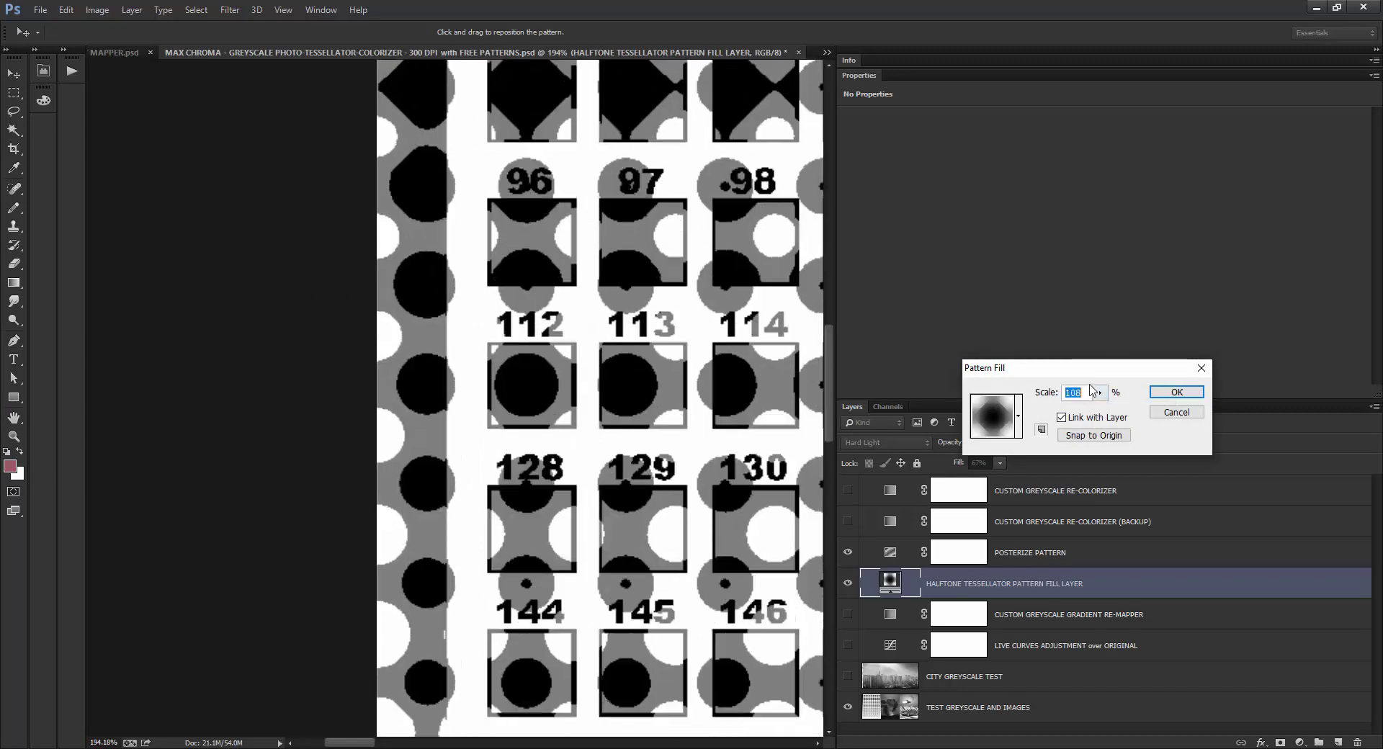
key(Down)
key(Down)
key(Down)
key(Down)
key(Down)
key(Down)
key(Down)
key(Down)
key(Down)
key(Down)
key(Down)
key(Down)
key(Down)
key(Down)
key(Down)
key(Down)
key(Down)
key(Down)
key(Down)
key(Down)
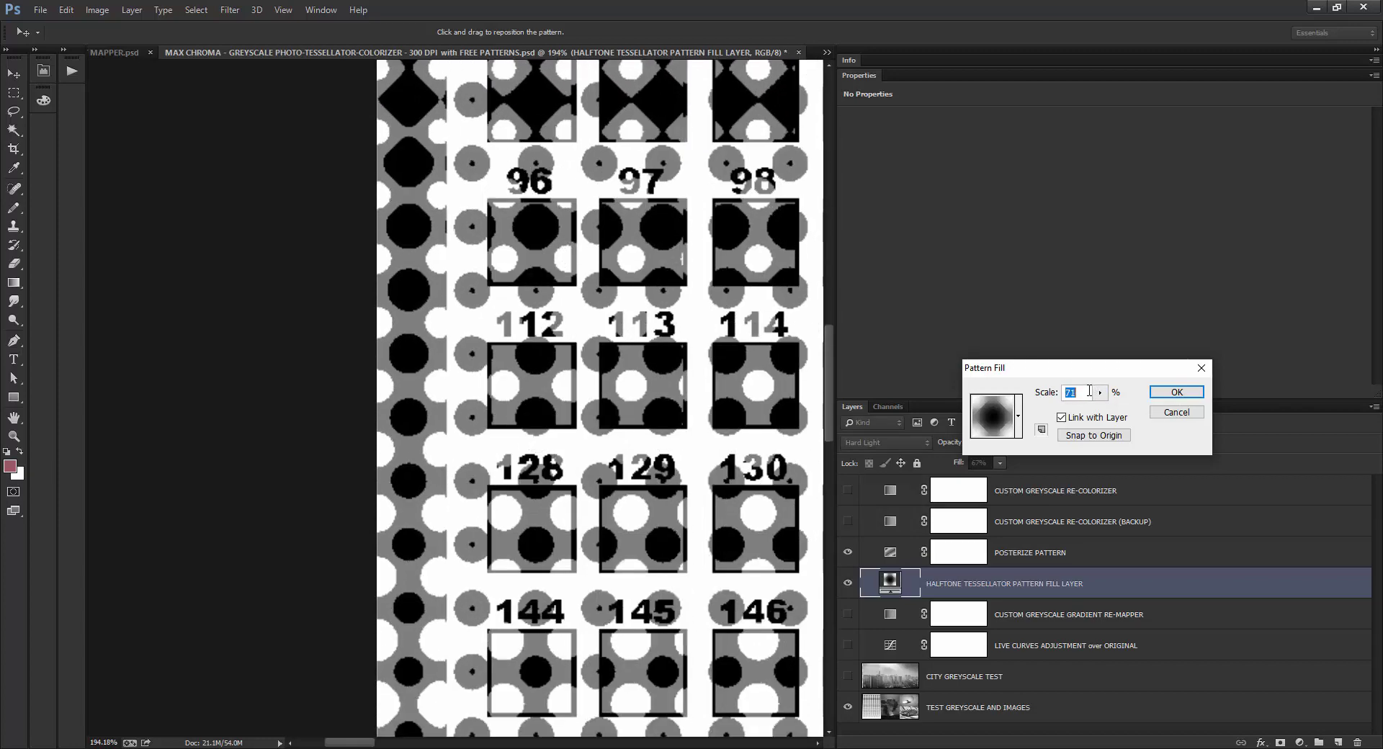
key(Down)
key(Down)
key(Down)
key(Down)
key(Down)
key(Down)
key(Down)
key(Down)
key(Down)
key(Down)
key(Down)
key(Down)
key(Down)
key(Down)
key(Down)
key(Down)
key(Down)
key(Down)
key(Down)
key(Down)
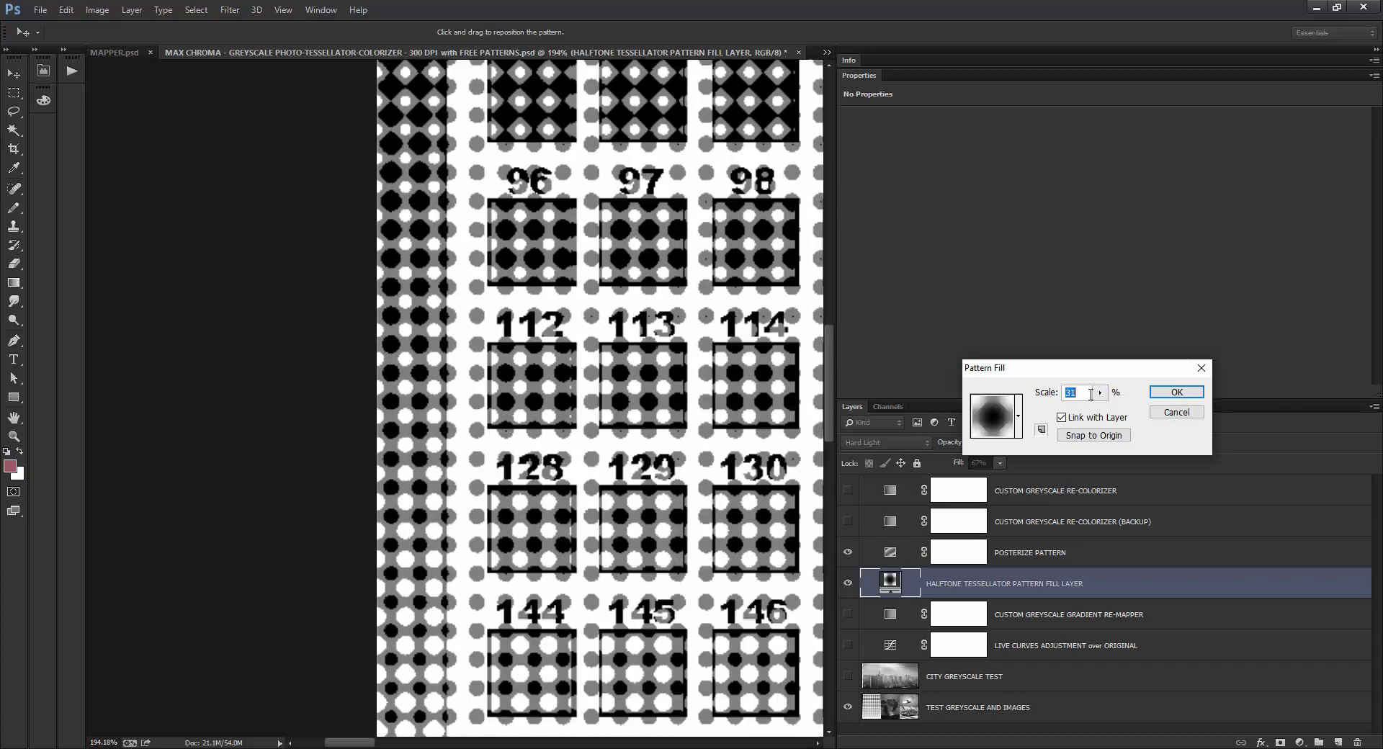
click(1176, 392)
scroll(582, 468, down, 5)
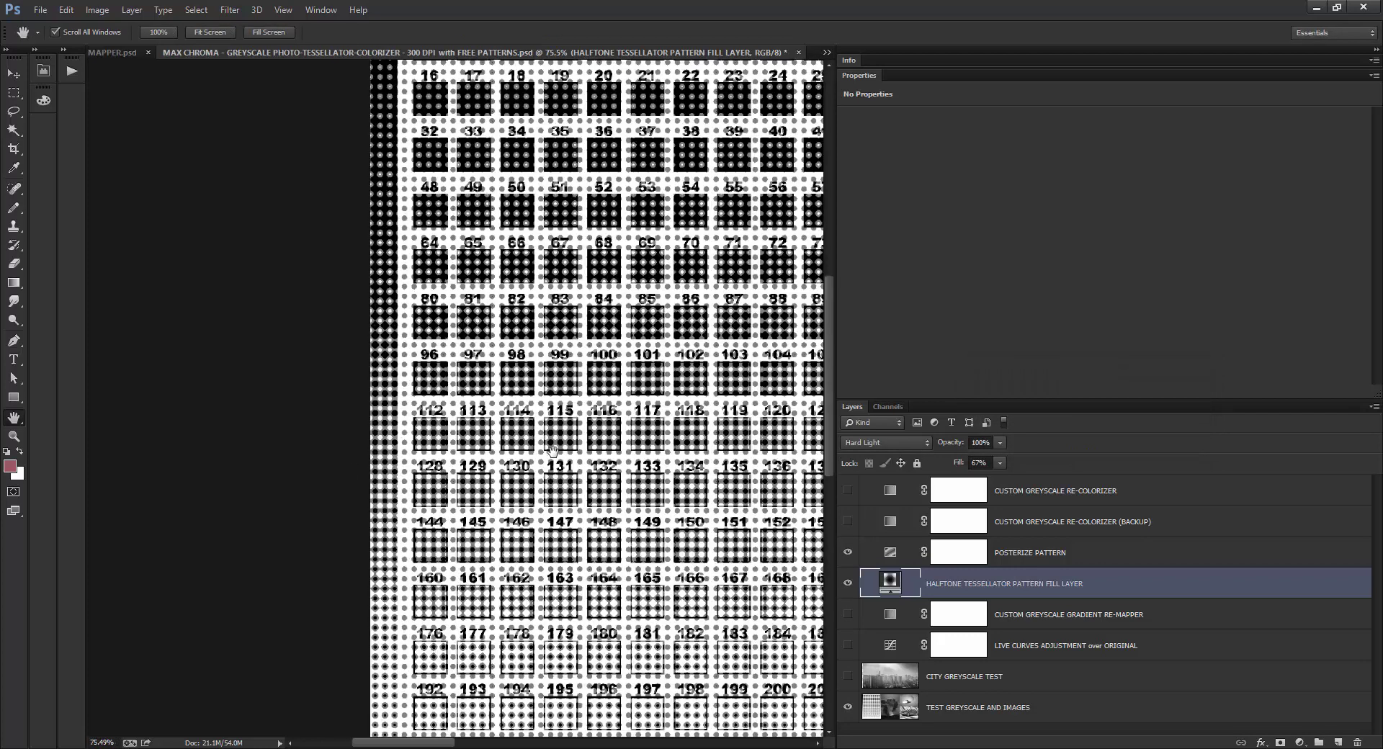
Enter Fill values of 56% and then 59% for the halftone fill layer.
click(987, 462)
text(56)
key(Return)
text(59)
key(Return)
scroll(990, 462, down, 2)
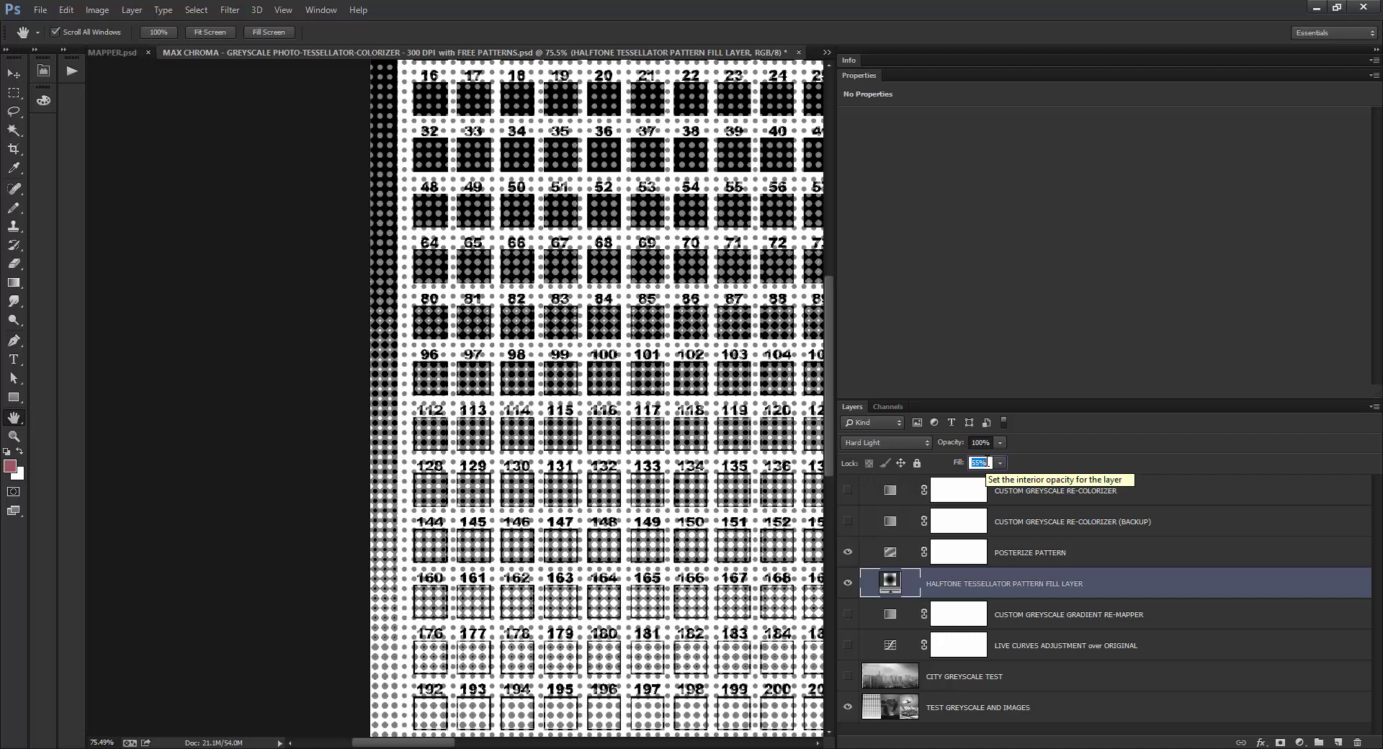
scroll(987, 462, down, 15)
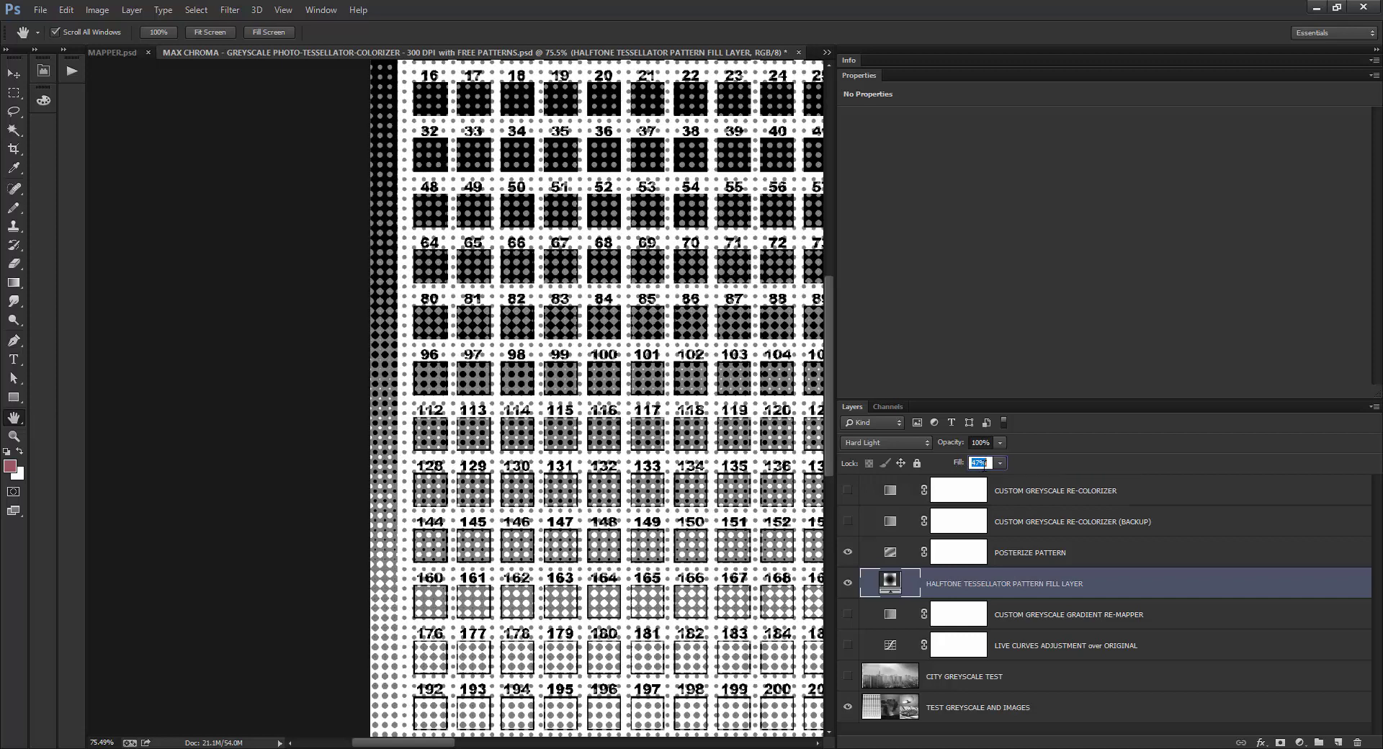
scroll(981, 462, down, 2)
scroll(735, 365, down, 3)
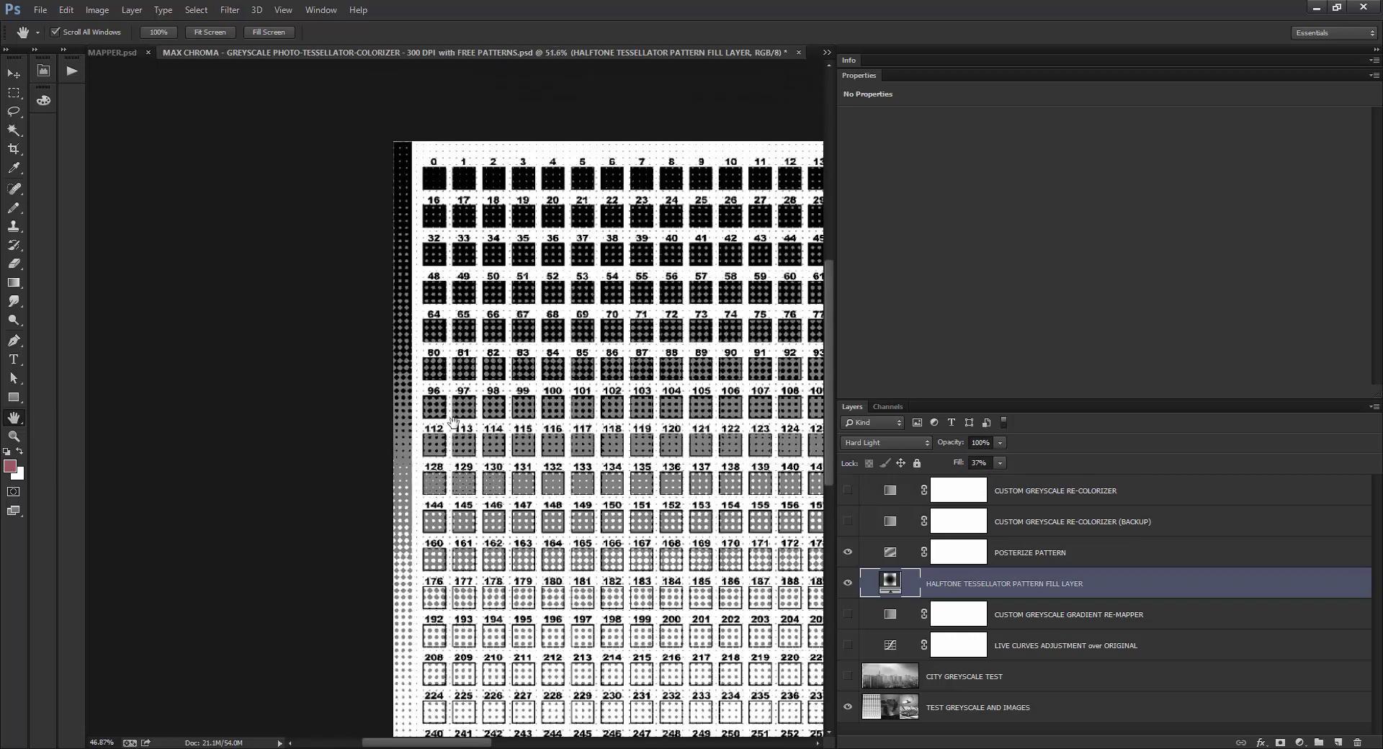
scroll(734, 365, up, 4)
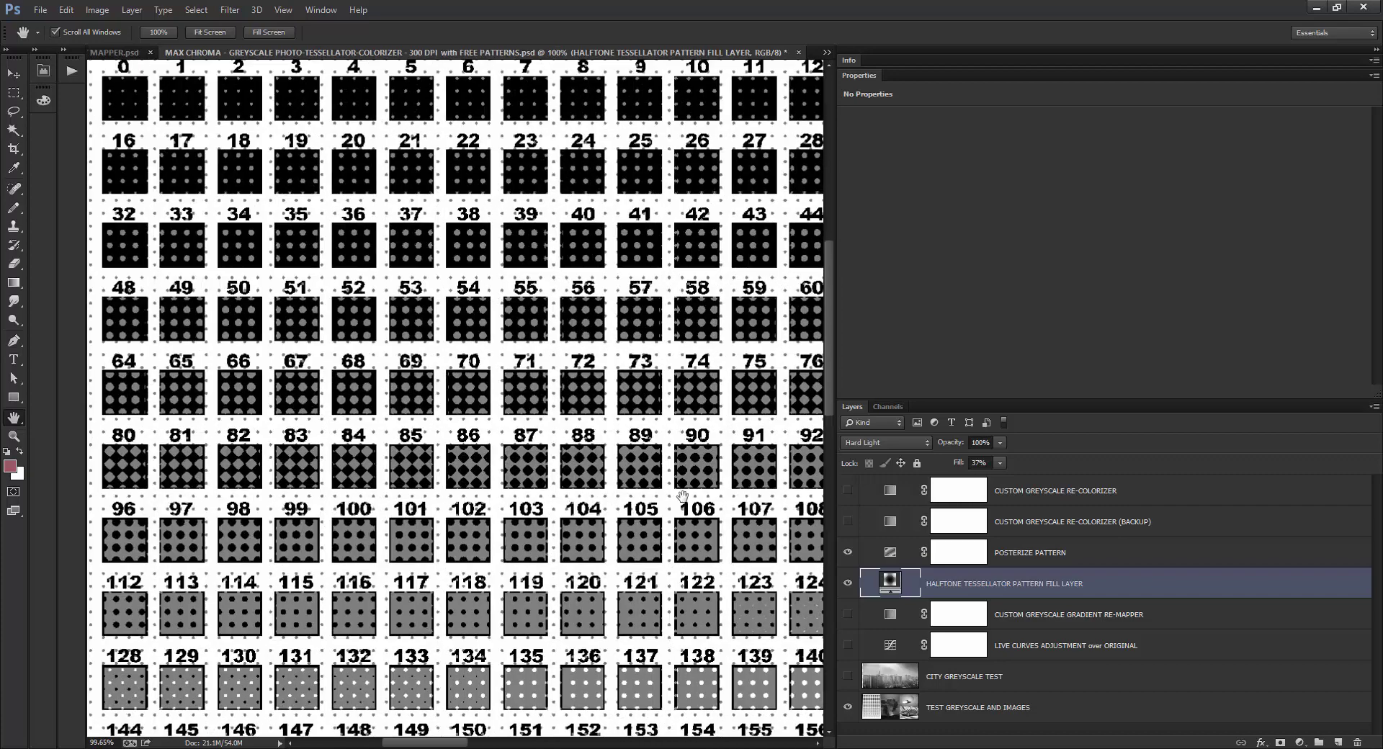
Confirm the posterize levels are 3, then reselect the halftone tessellator fill layer.
click(1058, 549)
scroll(574, 454, down, 2)
scroll(330, 441, up, 6)
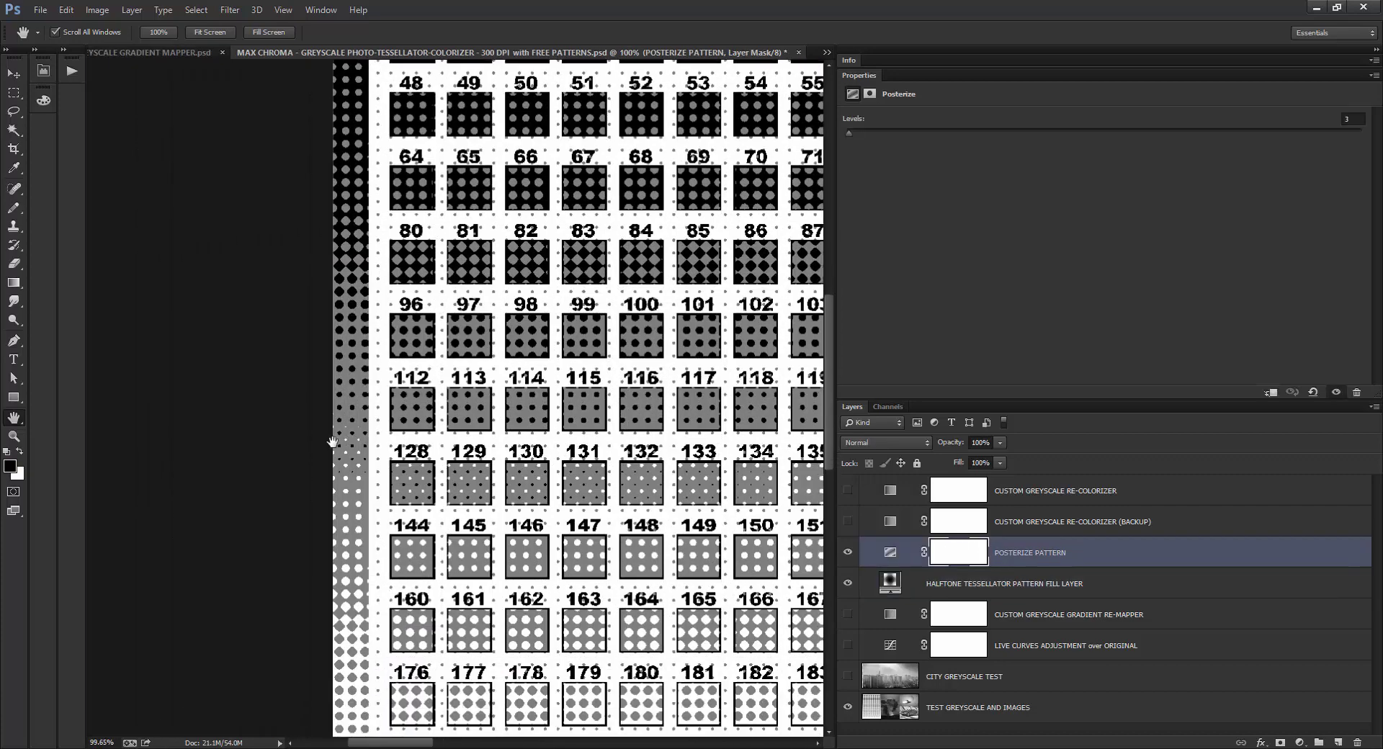
click(1347, 119)
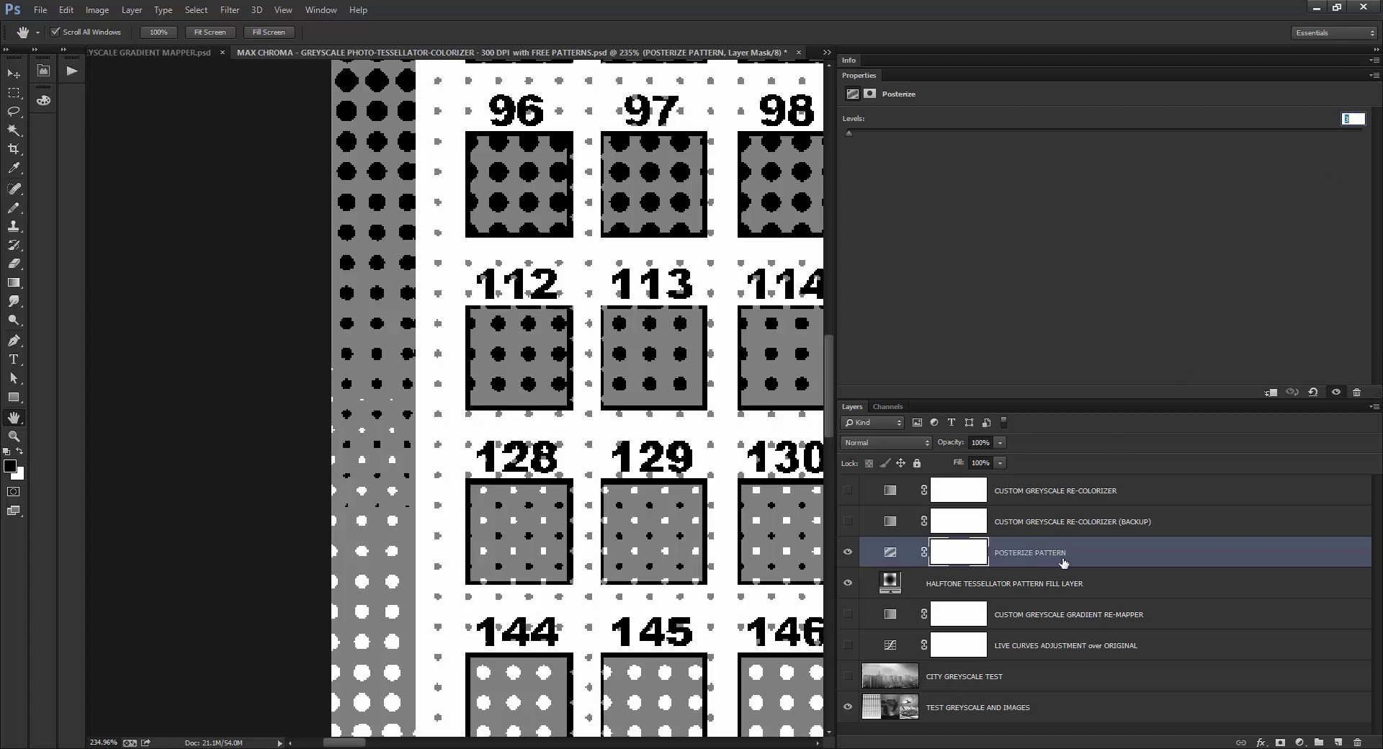
click(1016, 587)
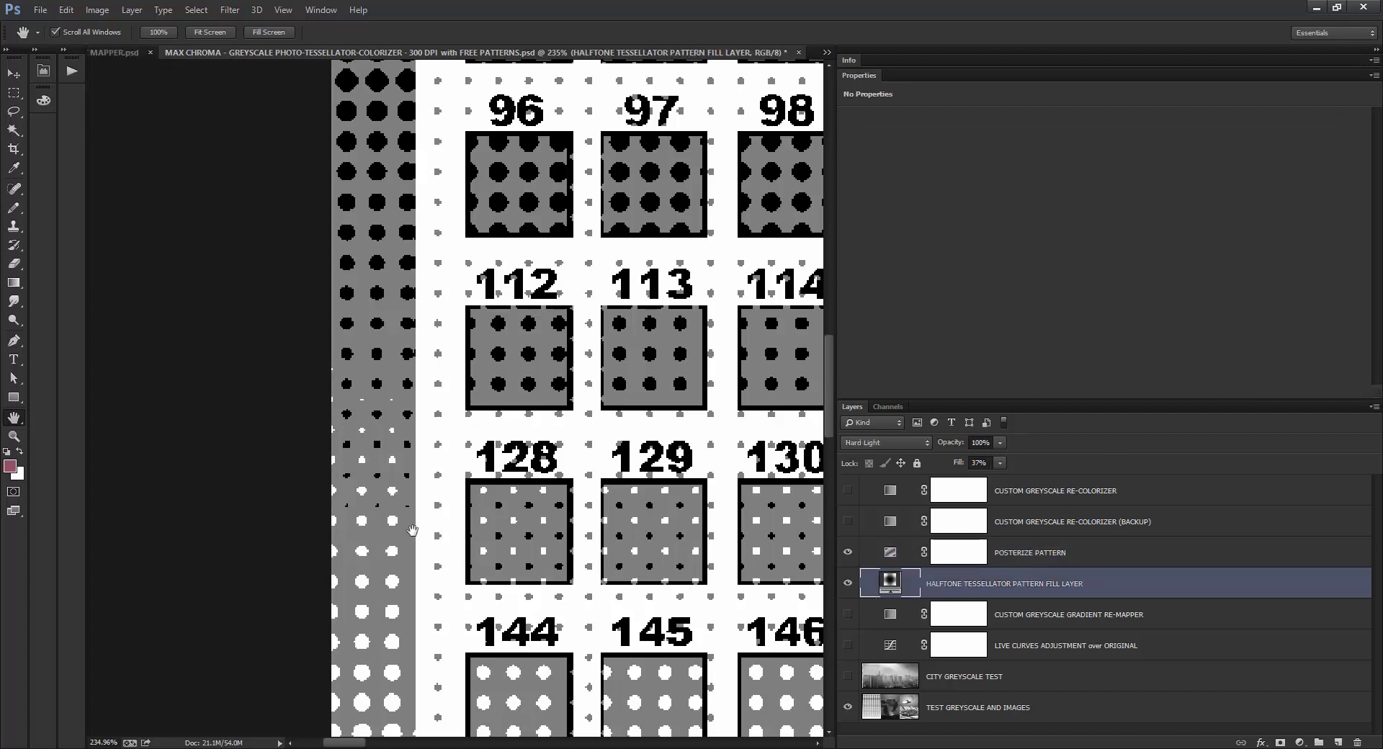
scroll(416, 443, down, 4)
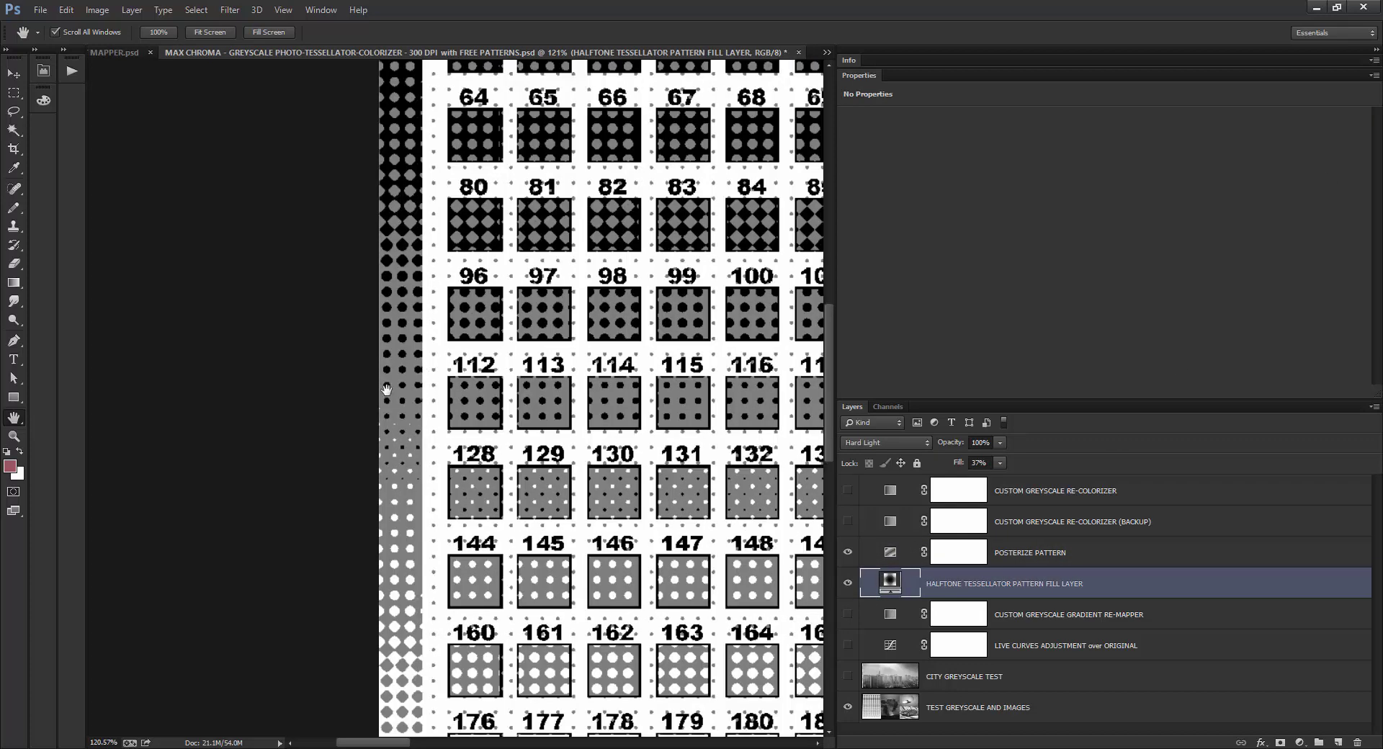
Try halftone fill values of 49%, 42%, 37% and 34%.
click(984, 463)
text(49)
key(Return)
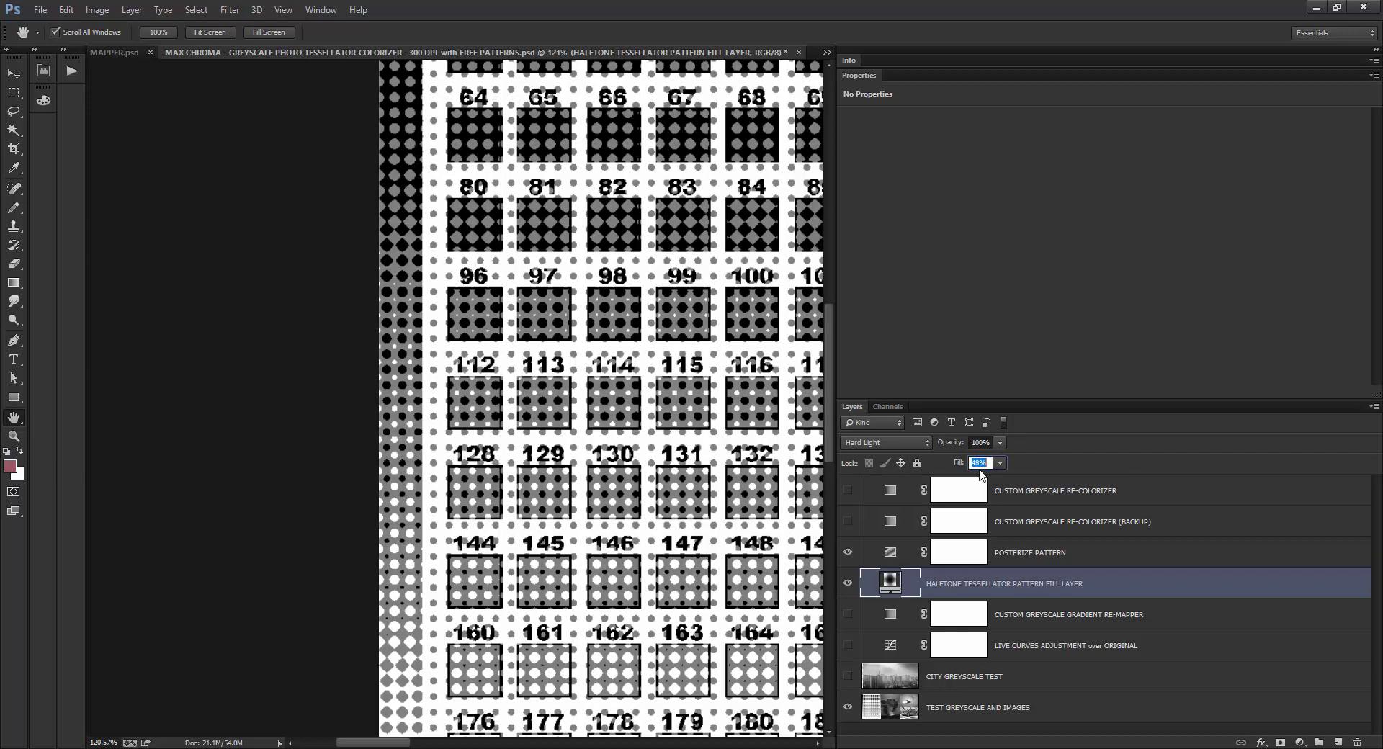
text(42)
key(Return)
text(37)
key(Return)
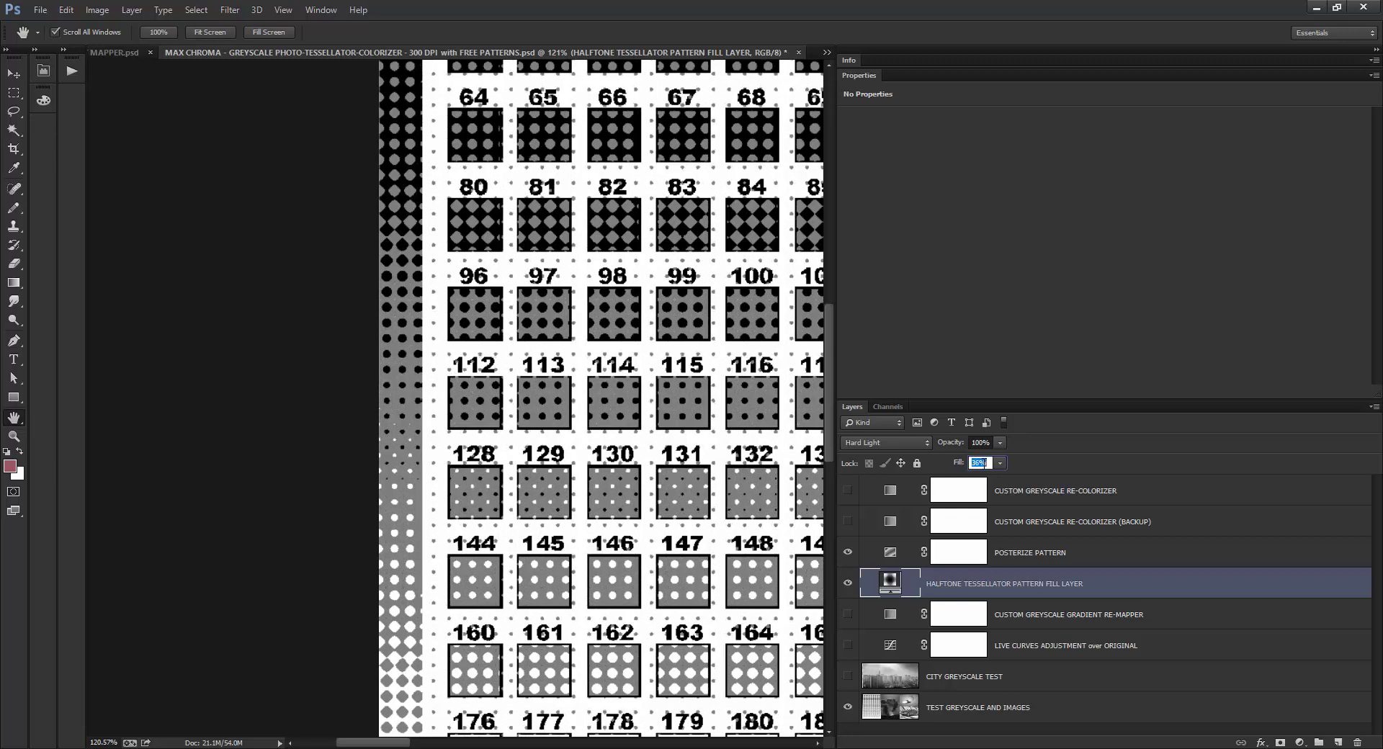
text(34)
key(Return)
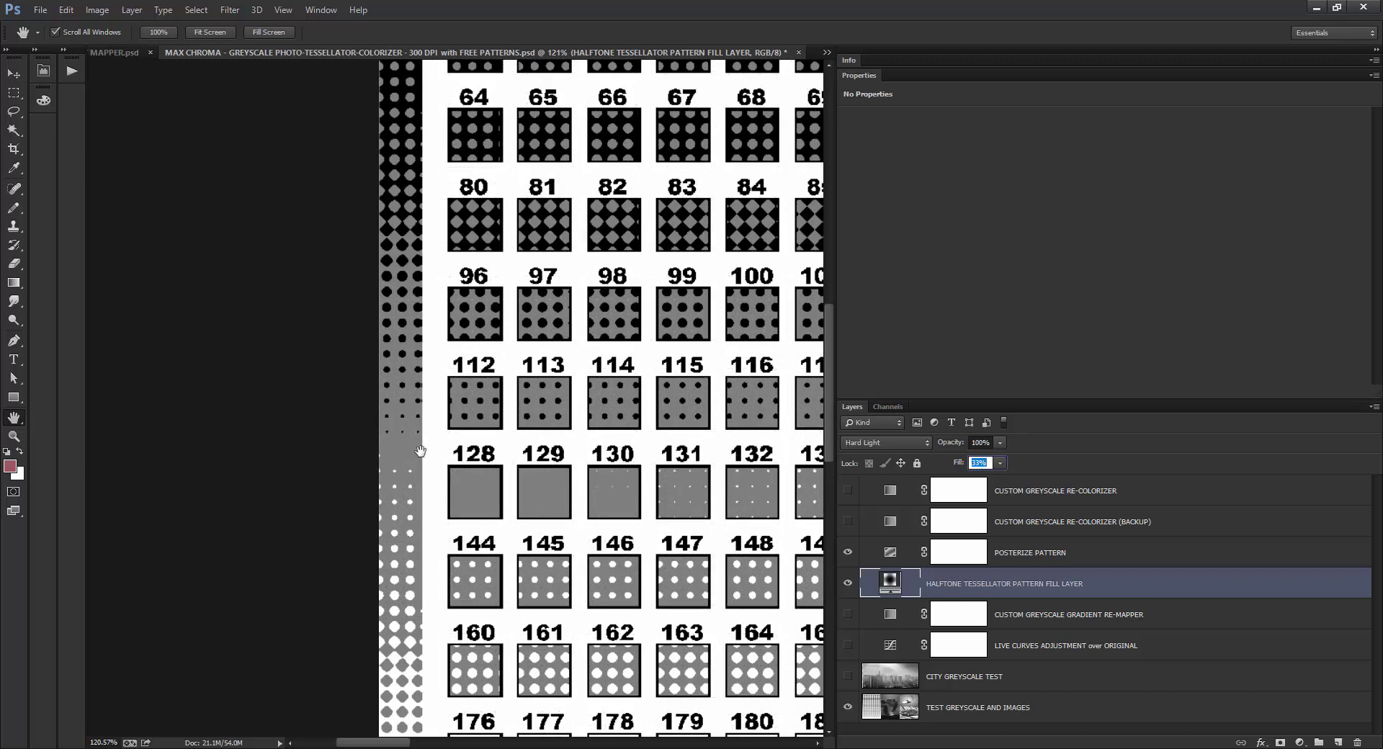
Settle the halftone fill layer's Fill at 33% and zoom to inspect.
scroll(367, 447, up, 5)
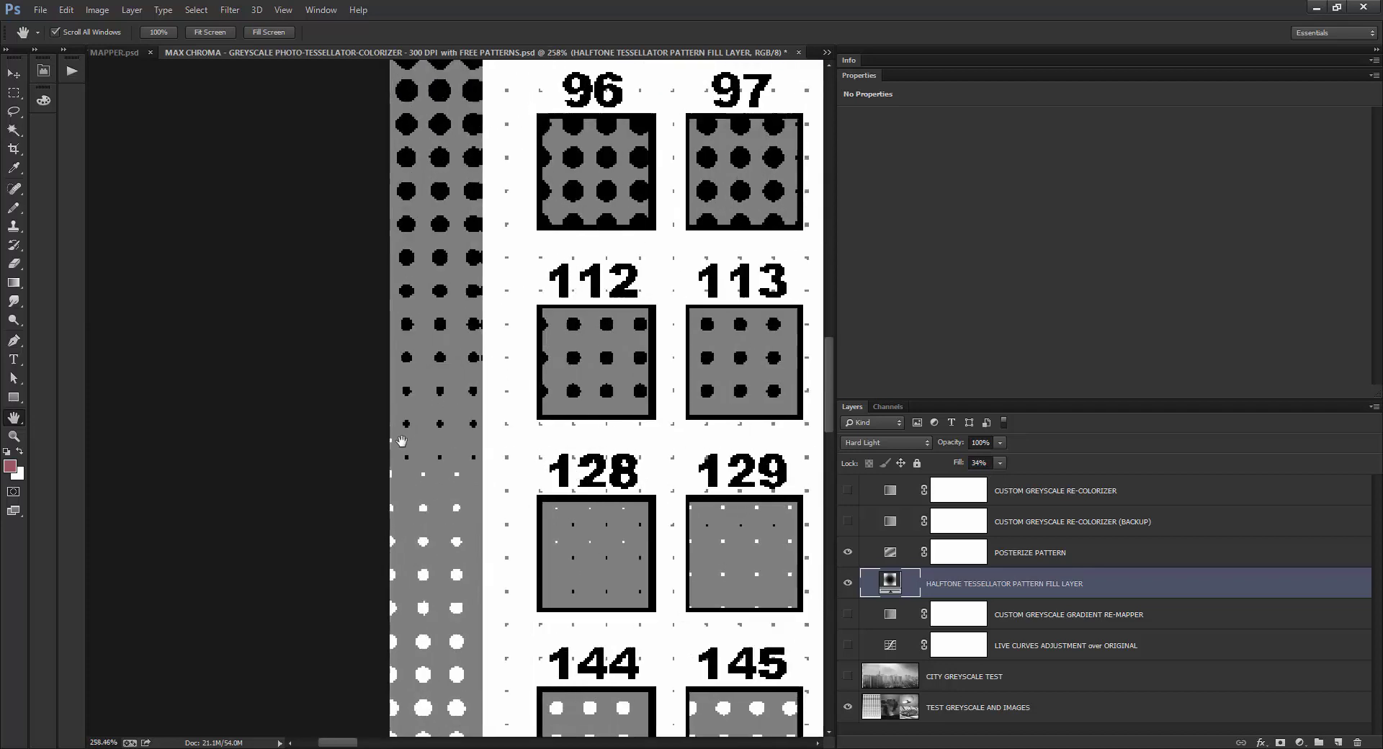
key(shift+3)
key(shift+4)
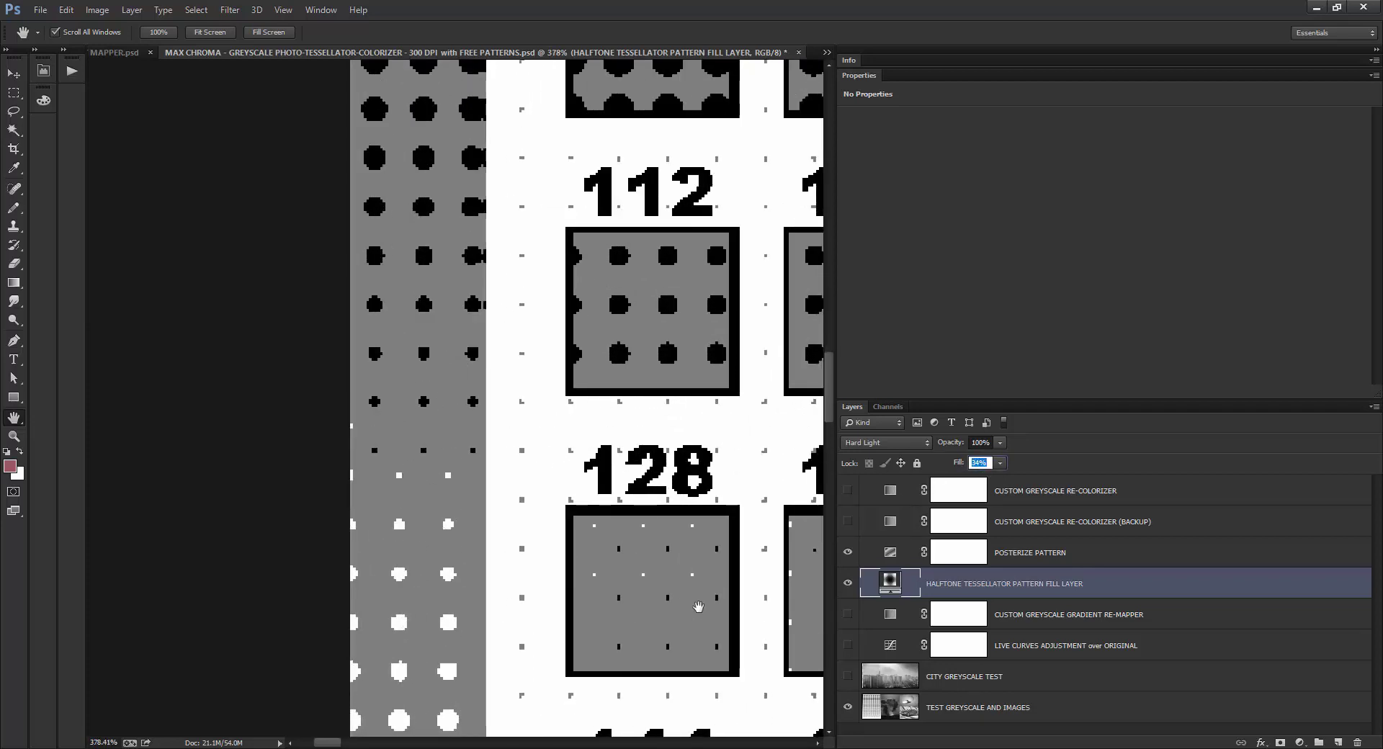
key(shift+3)
key(shift+3)
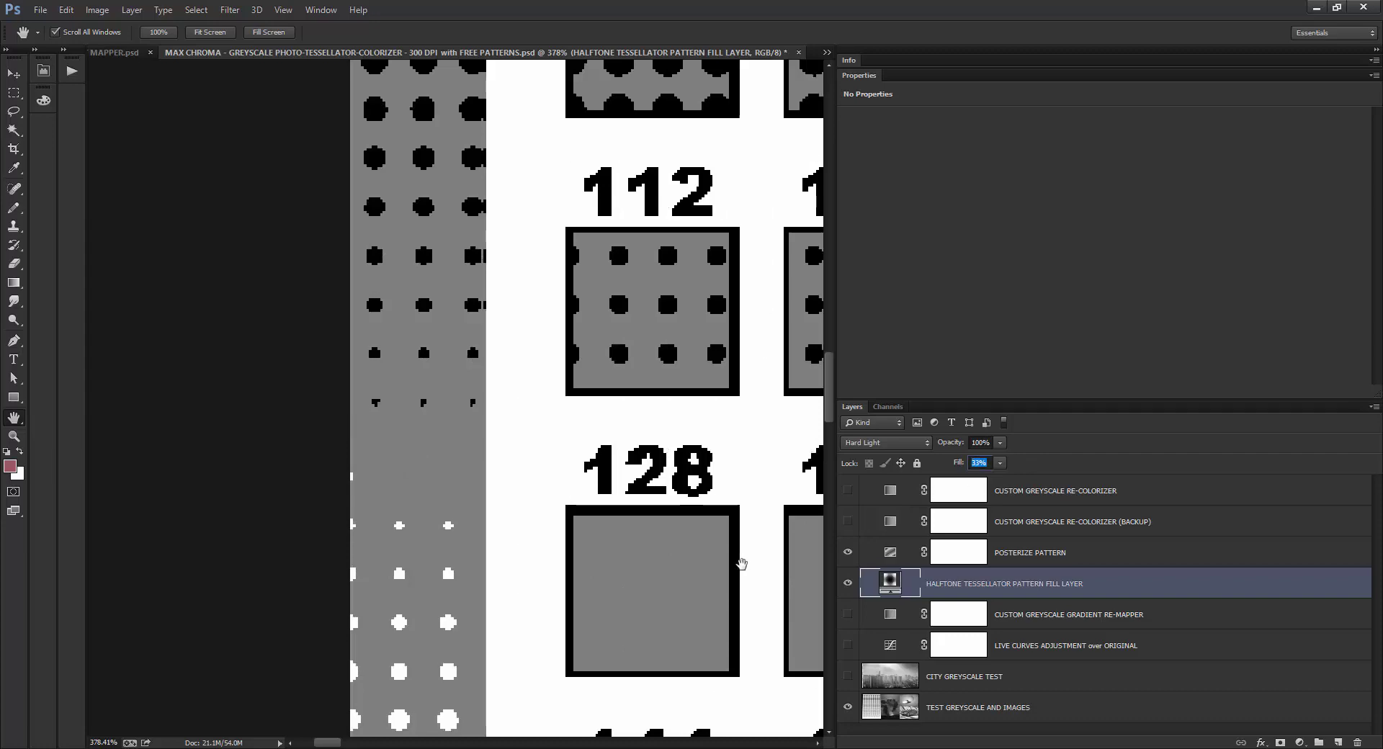
scroll(672, 604, up, 2)
scroll(672, 604, down, 4)
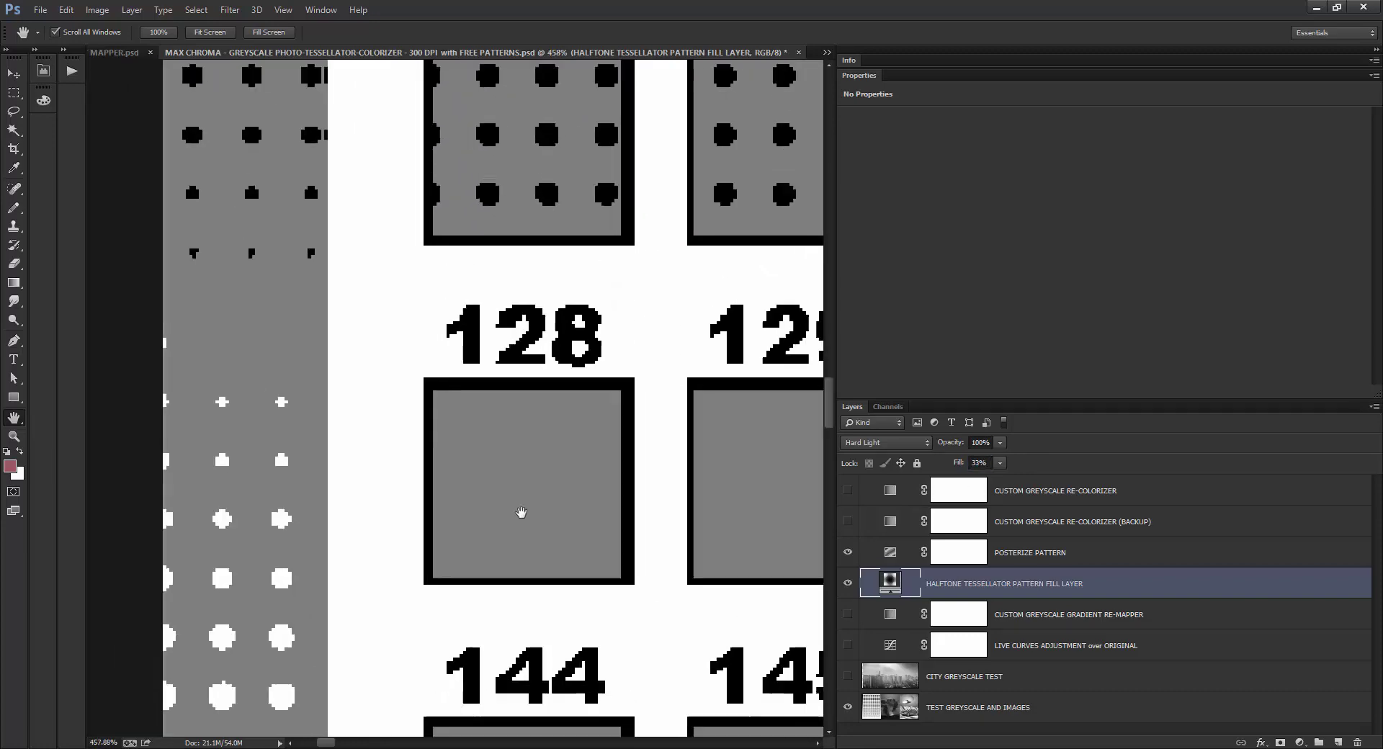
scroll(463, 468, up, 2)
scroll(525, 457, down, 3)
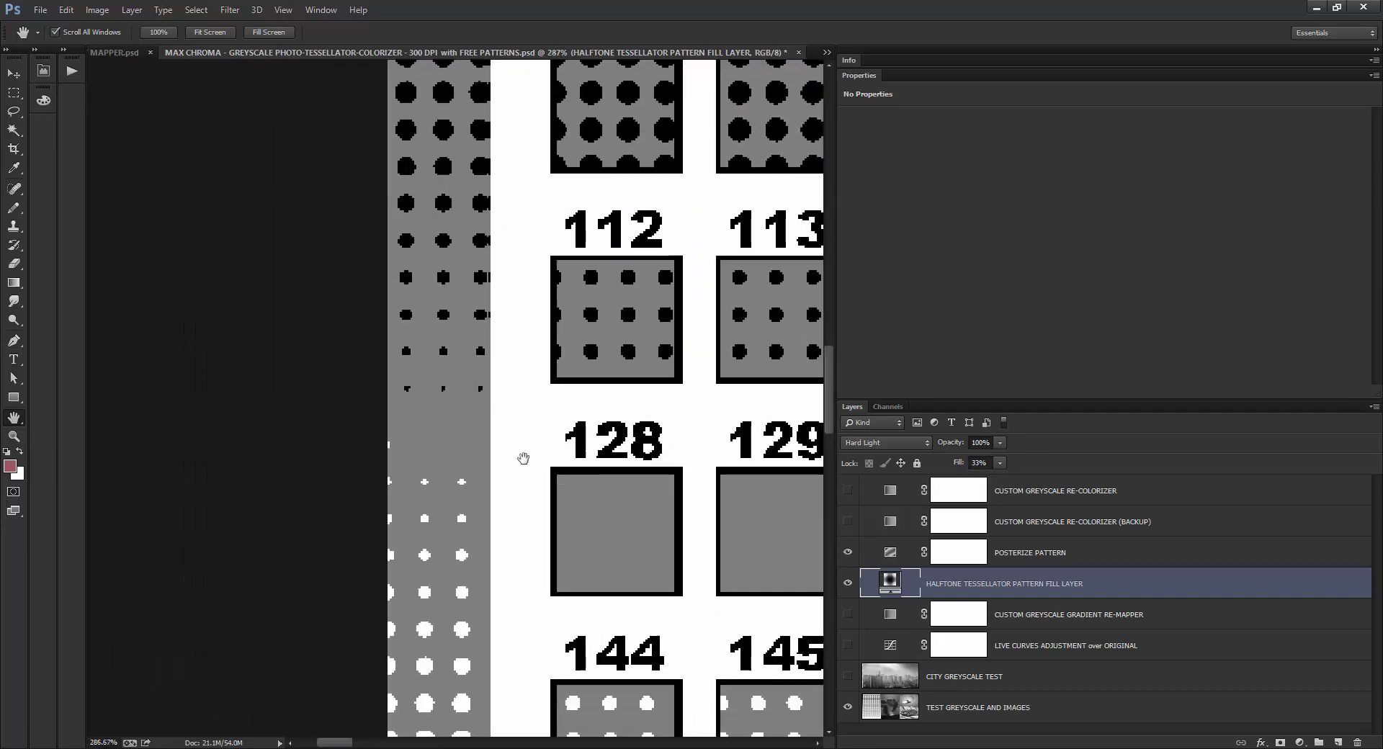
scroll(605, 504, up, 1)
scroll(659, 506, up, 2)
Inspect the dots across pattern boxes 129–134 and the halftone clouds image.
drag(660, 506, 435, 436)
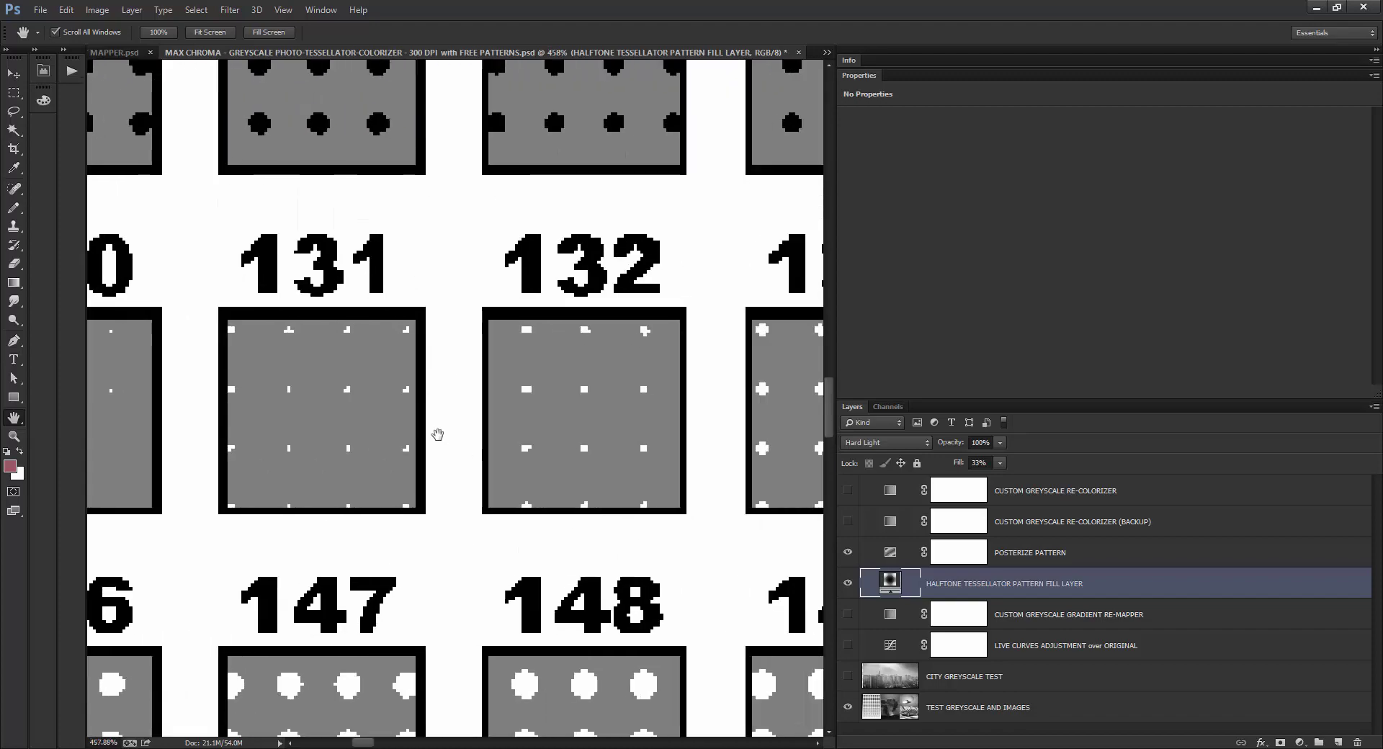
scroll(591, 474, down, 2)
scroll(591, 474, down, 5)
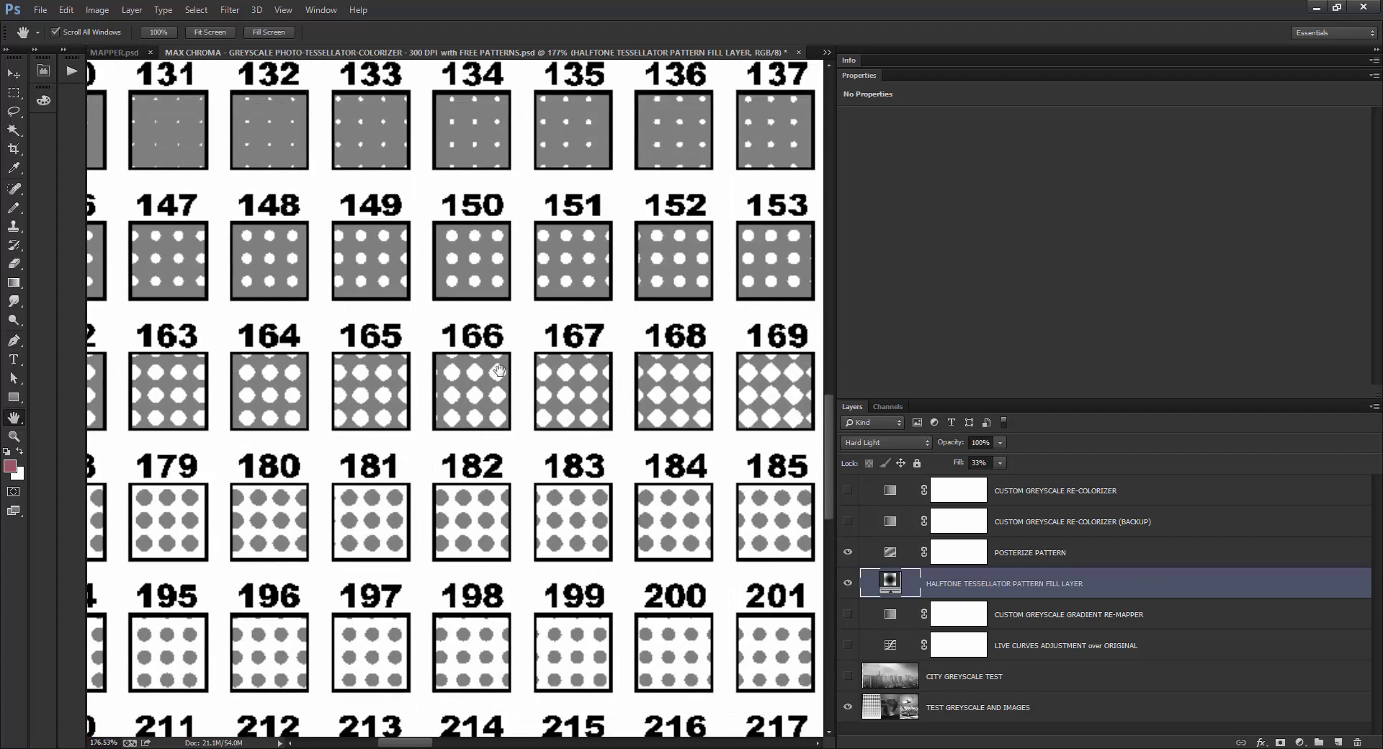
scroll(467, 418, down, 3)
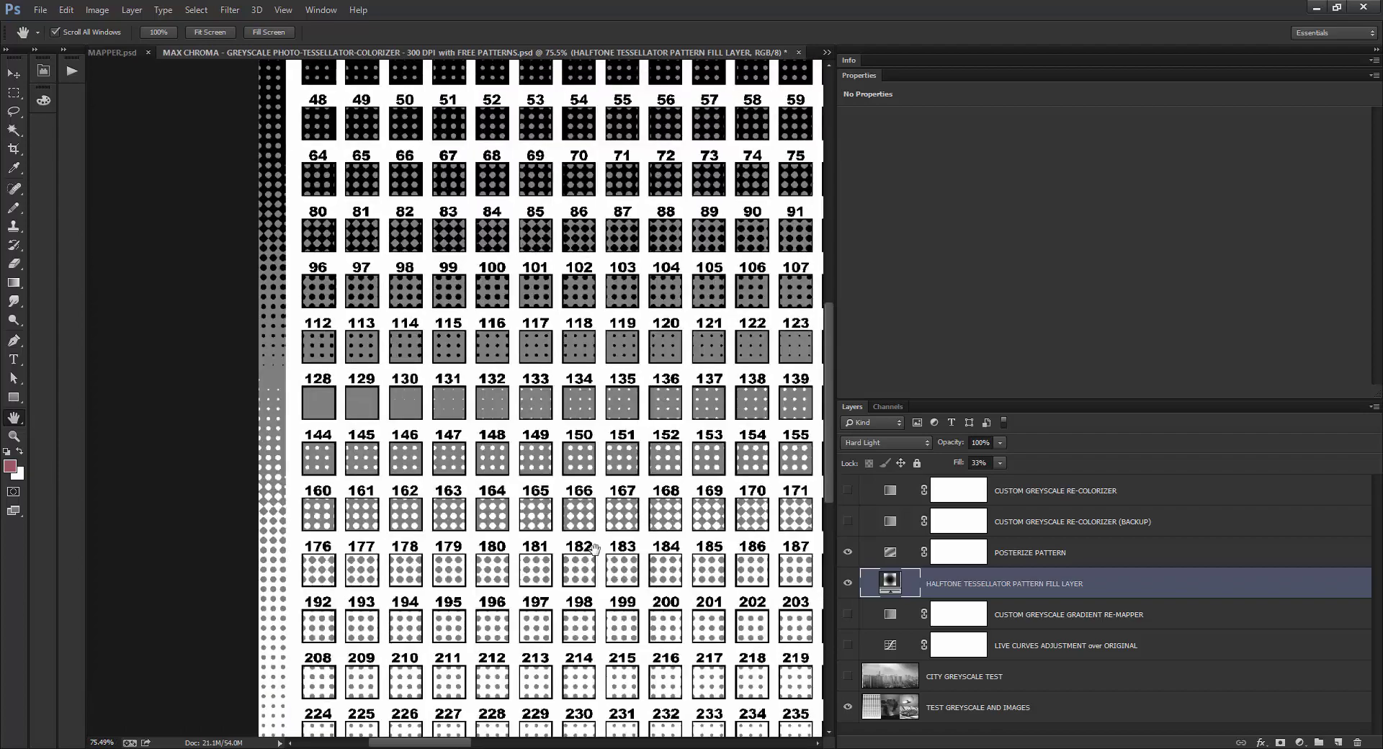
drag(530, 246, 652, 398)
scroll(652, 397, up, 8)
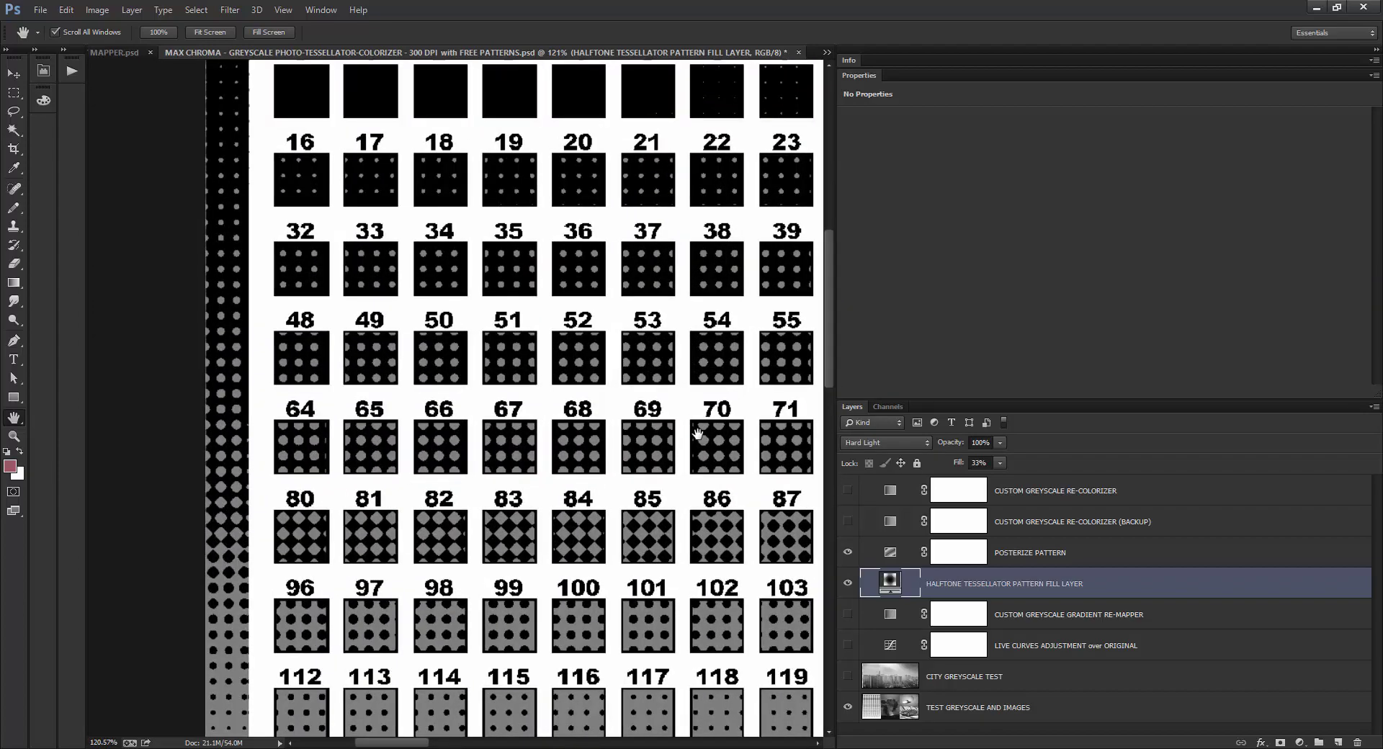
scroll(633, 348, up, 2)
scroll(629, 368, down, 6)
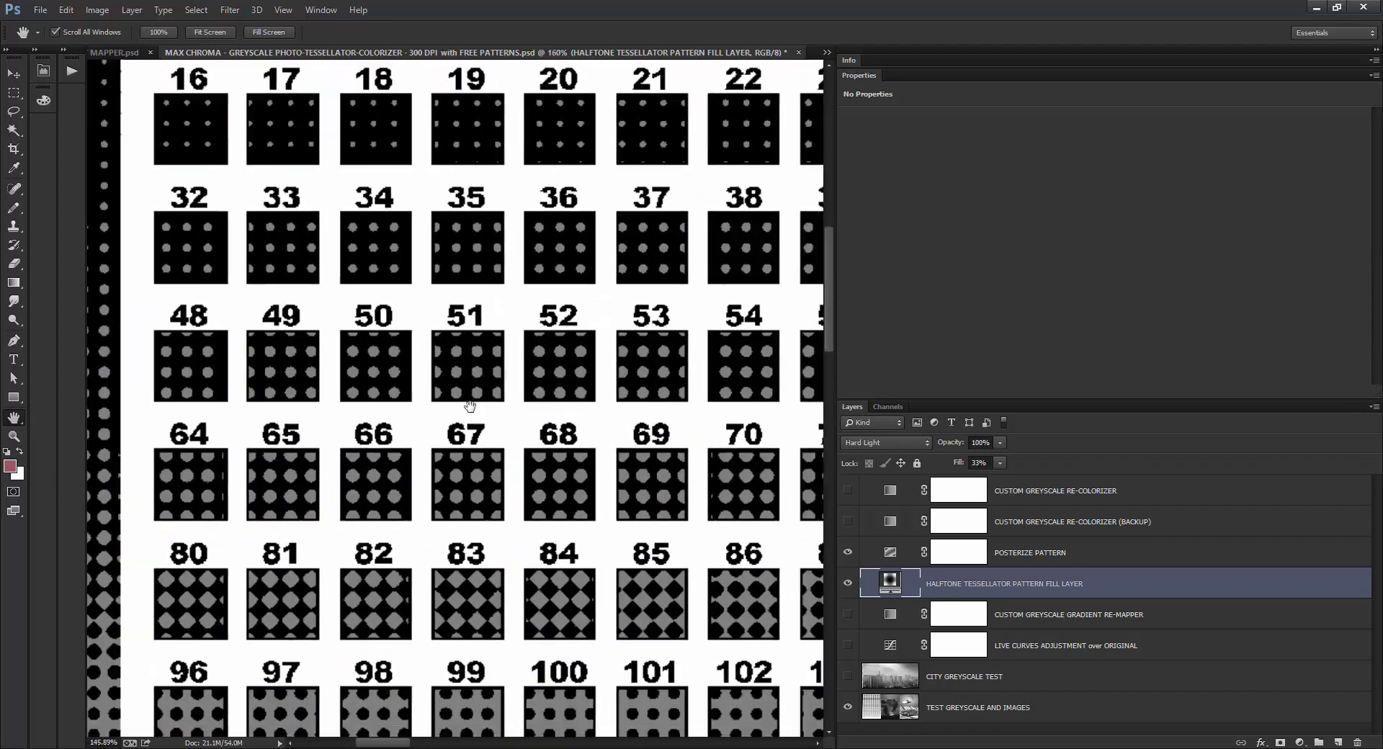
scroll(706, 574, up, 2)
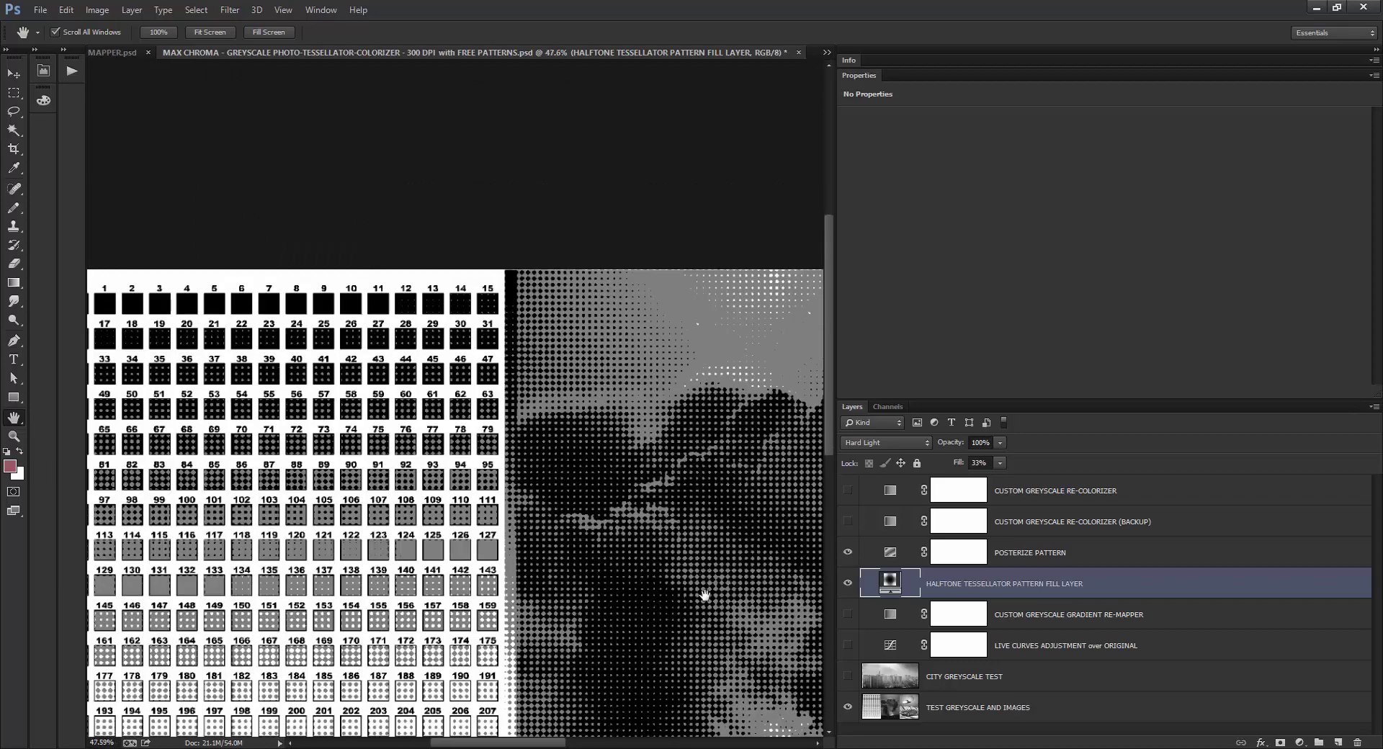
drag(704, 595, 445, 484)
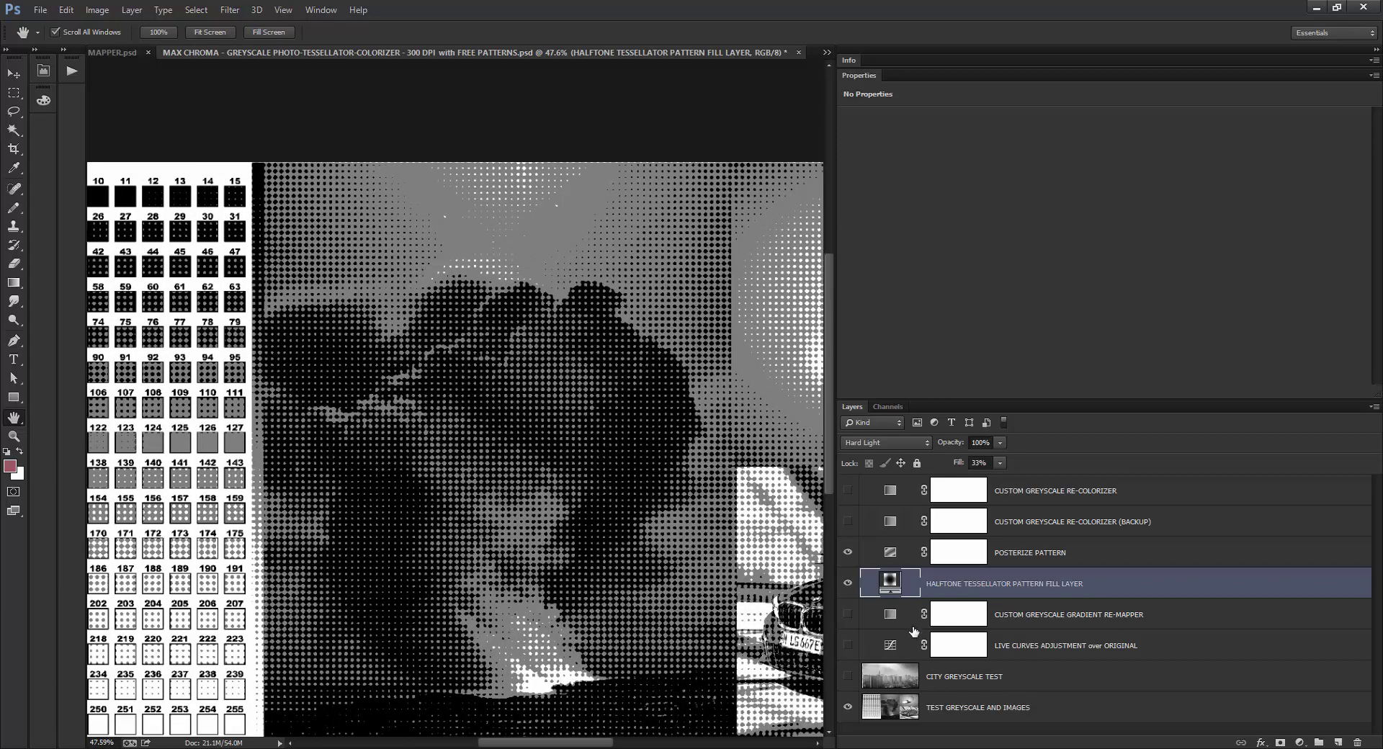
scroll(421, 433, down, 2)
Turn on LIVE CURVES ADJUSTMENT over ORIGINAL and add a curve point at input 48, output 44.
click(848, 645)
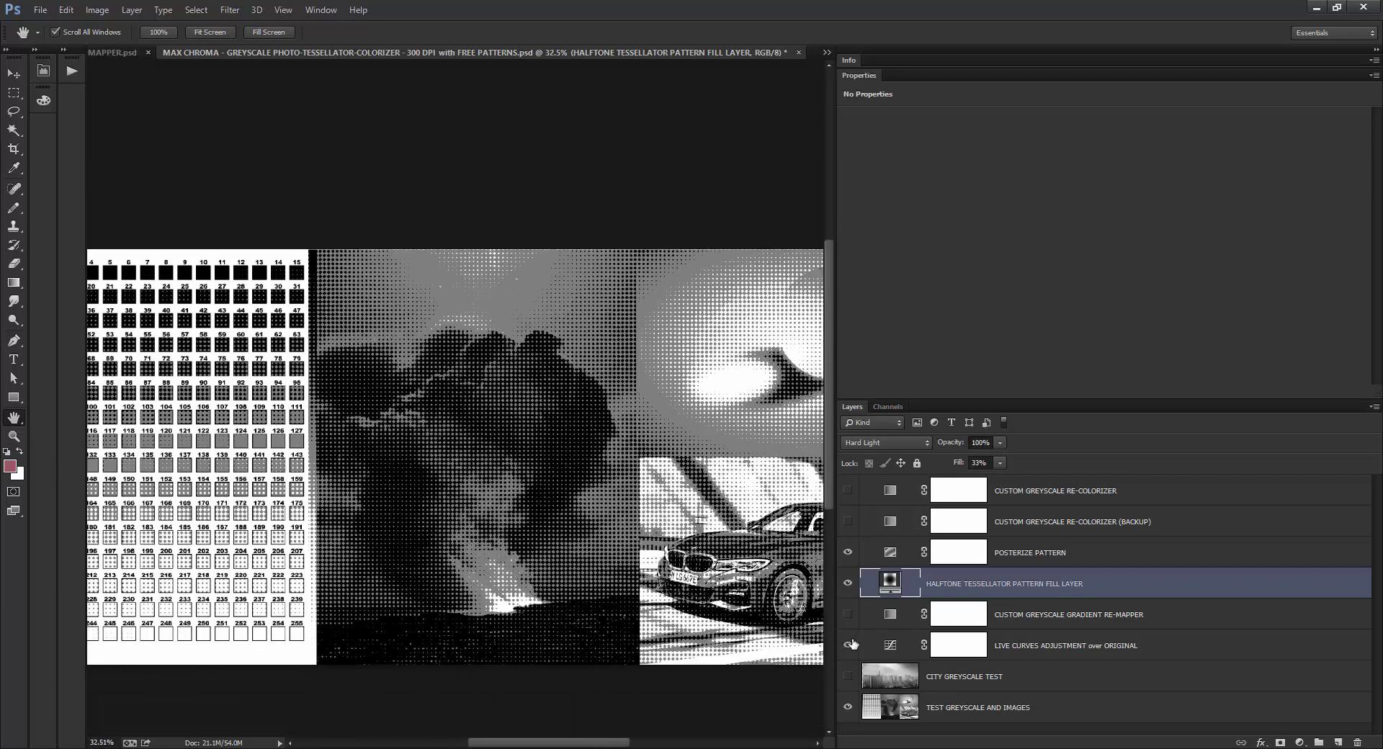
click(890, 645)
scroll(744, 466, down, 1)
scroll(743, 467, up, 2)
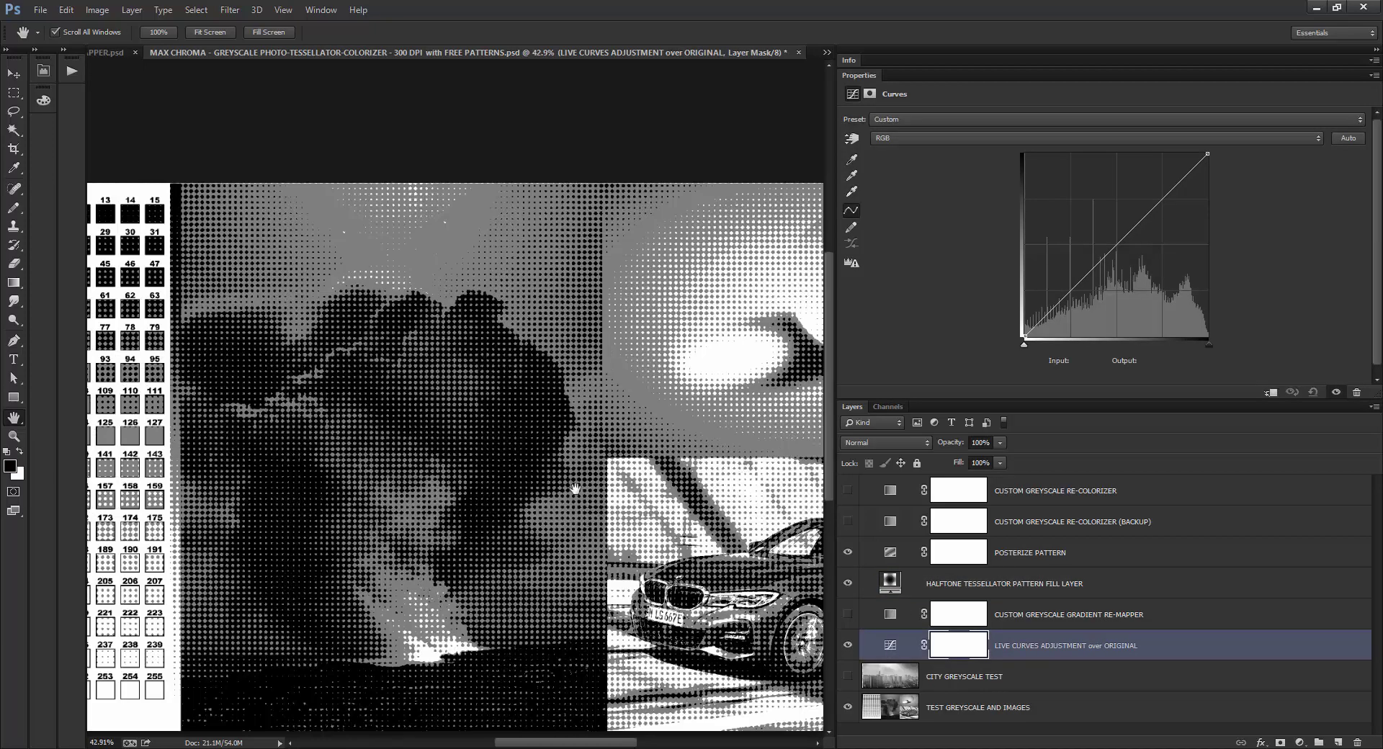
drag(1111, 248, 1113, 255)
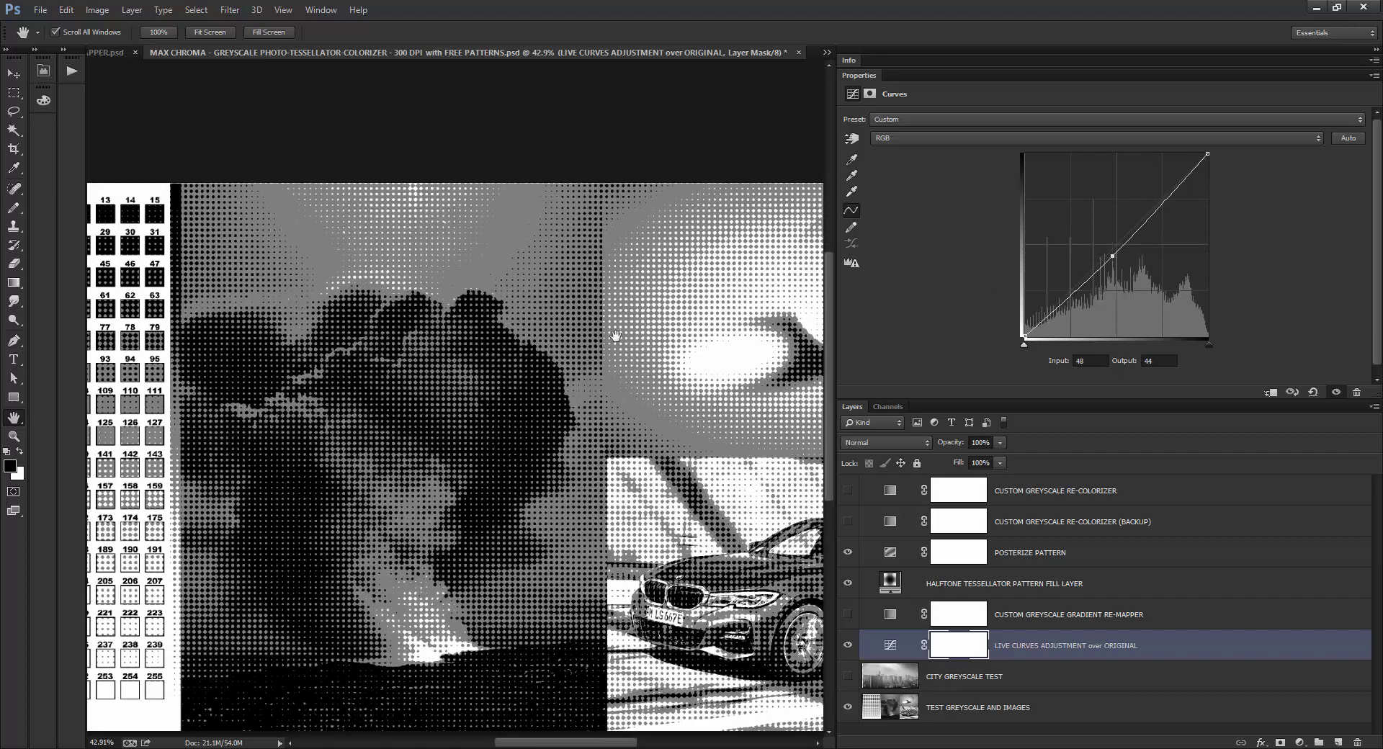
scroll(702, 357, down, 3)
scroll(297, 402, up, 1)
scroll(296, 404, down, 1)
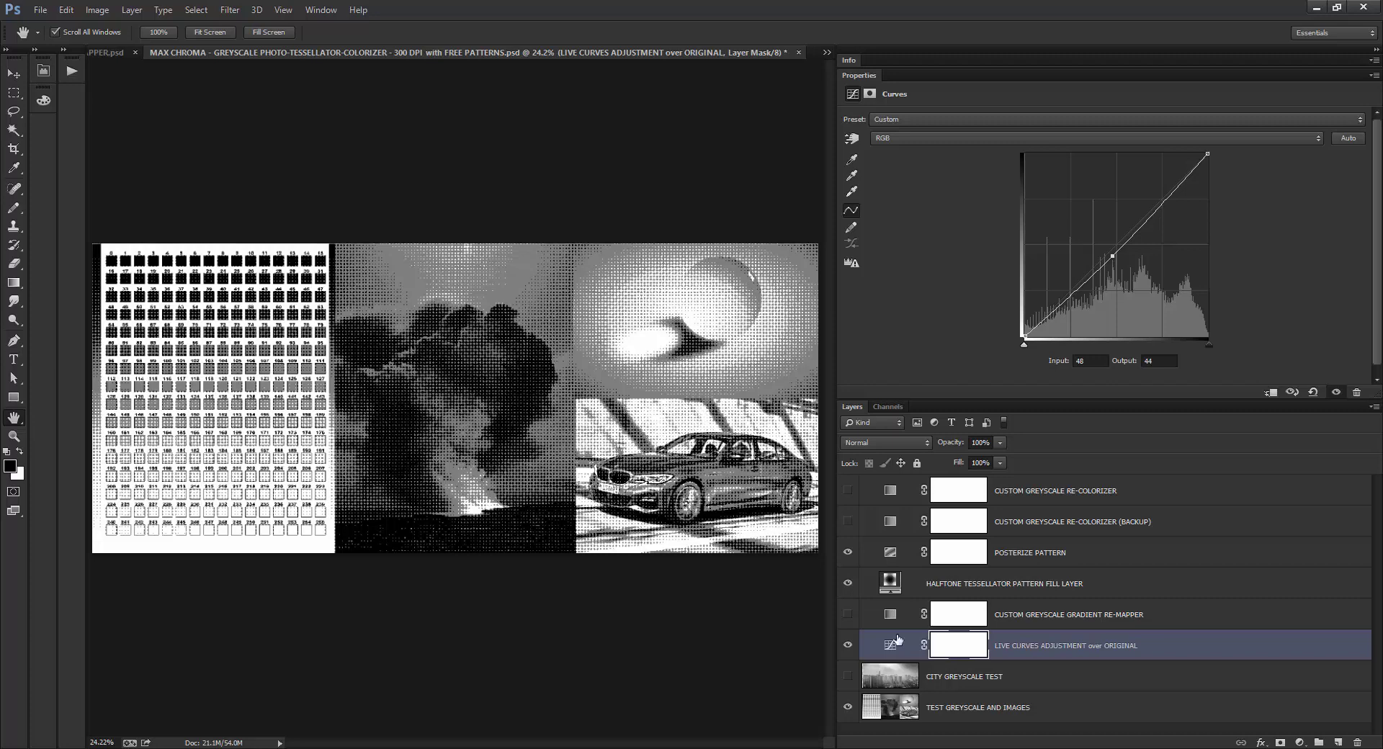
click(894, 583)
double_click(892, 582)
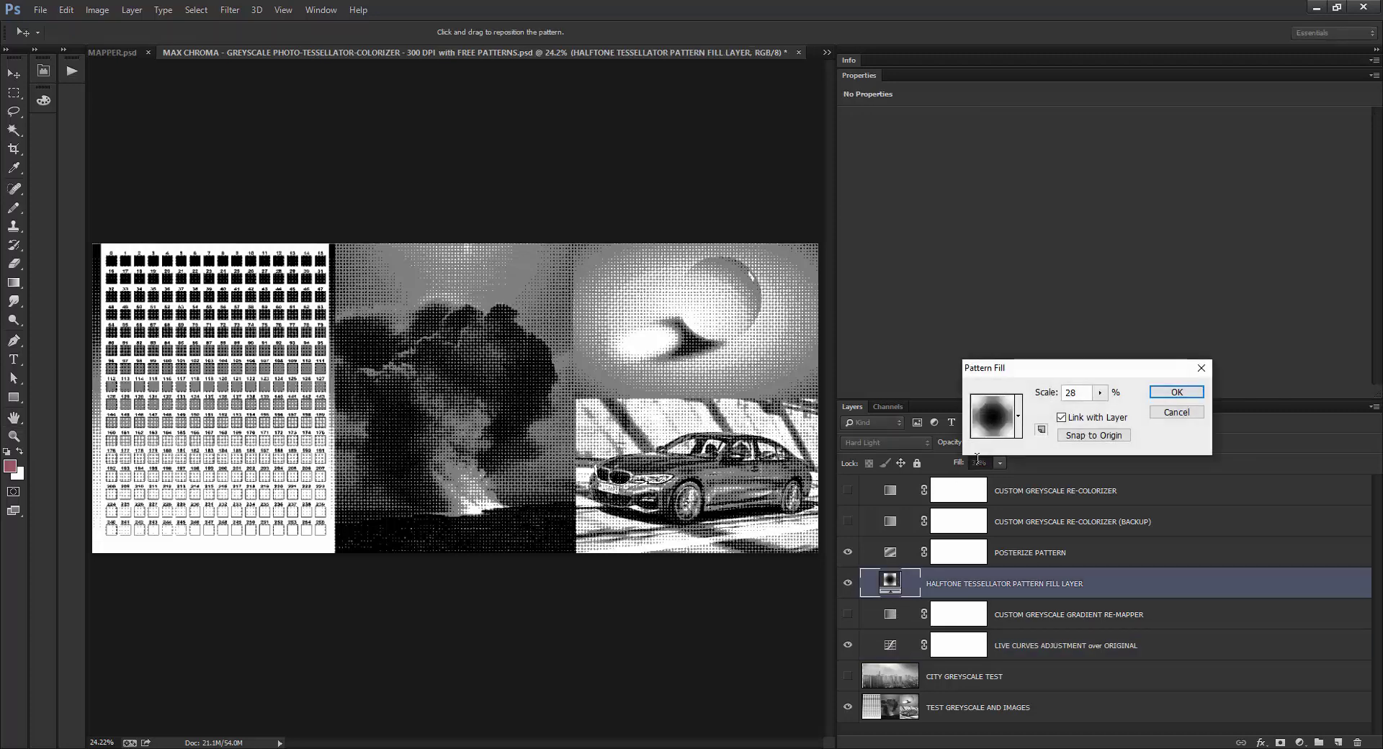
click(1018, 416)
click(948, 460)
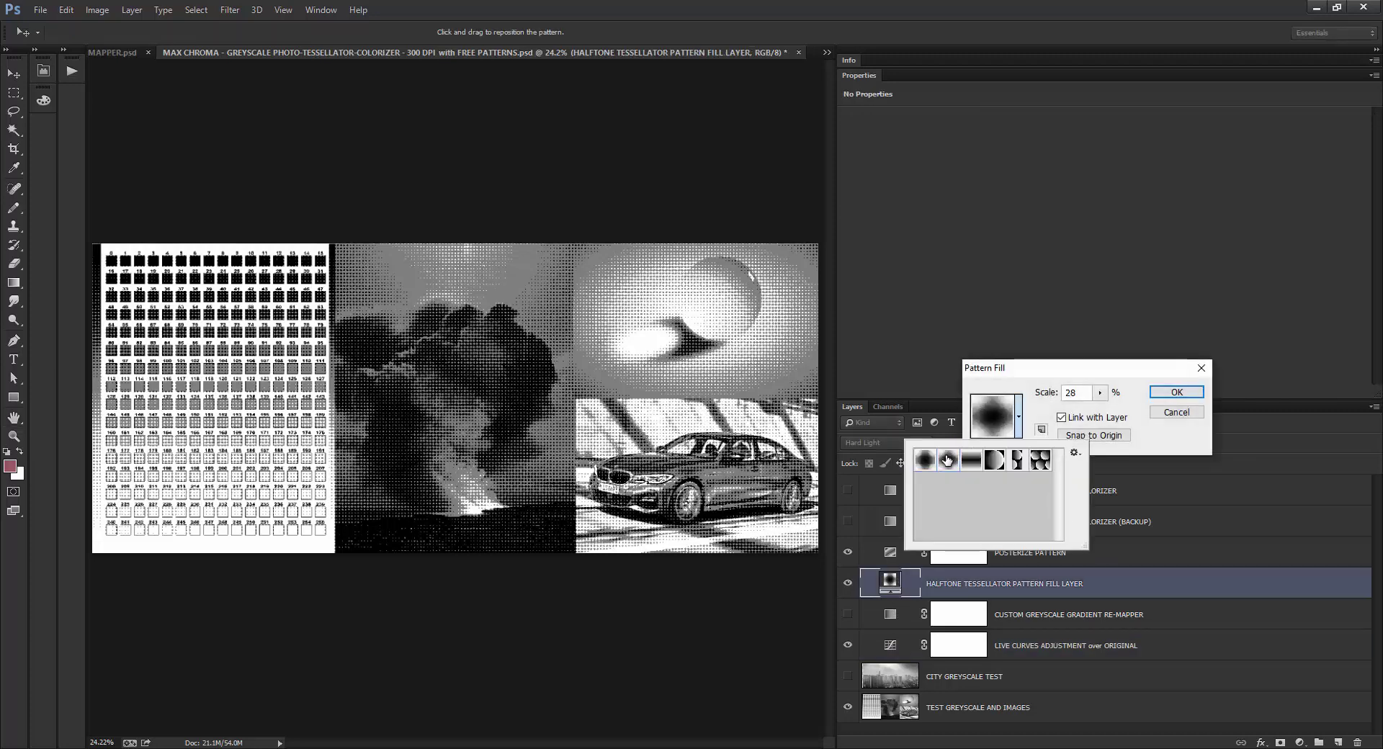
click(969, 467)
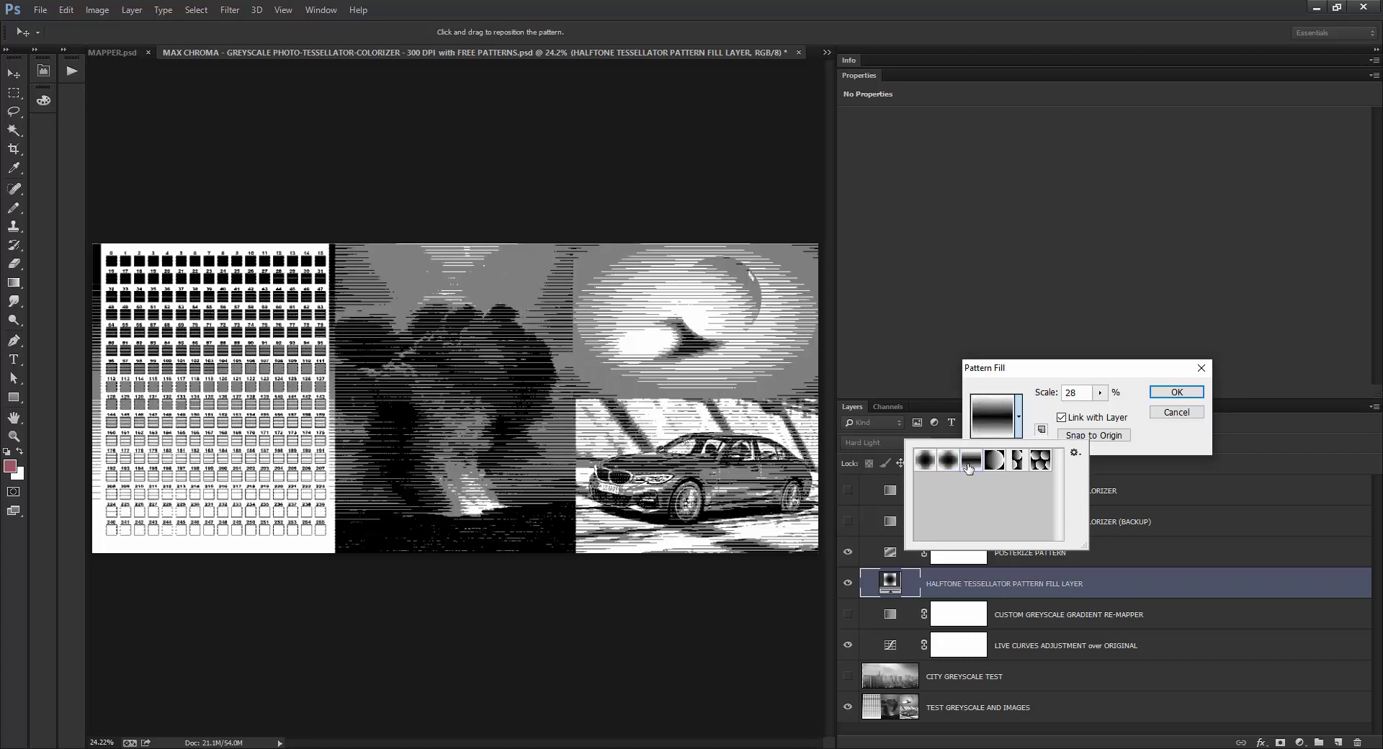
click(1167, 412)
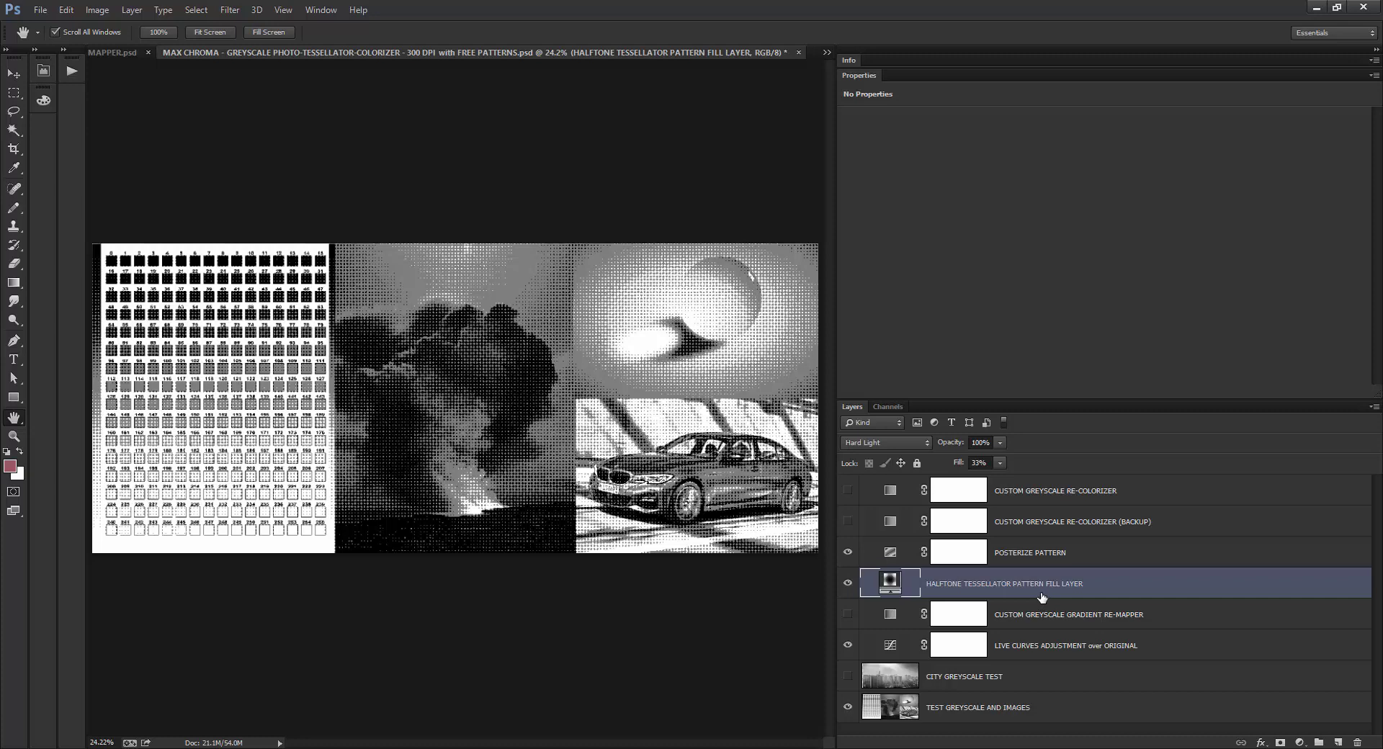
click(848, 491)
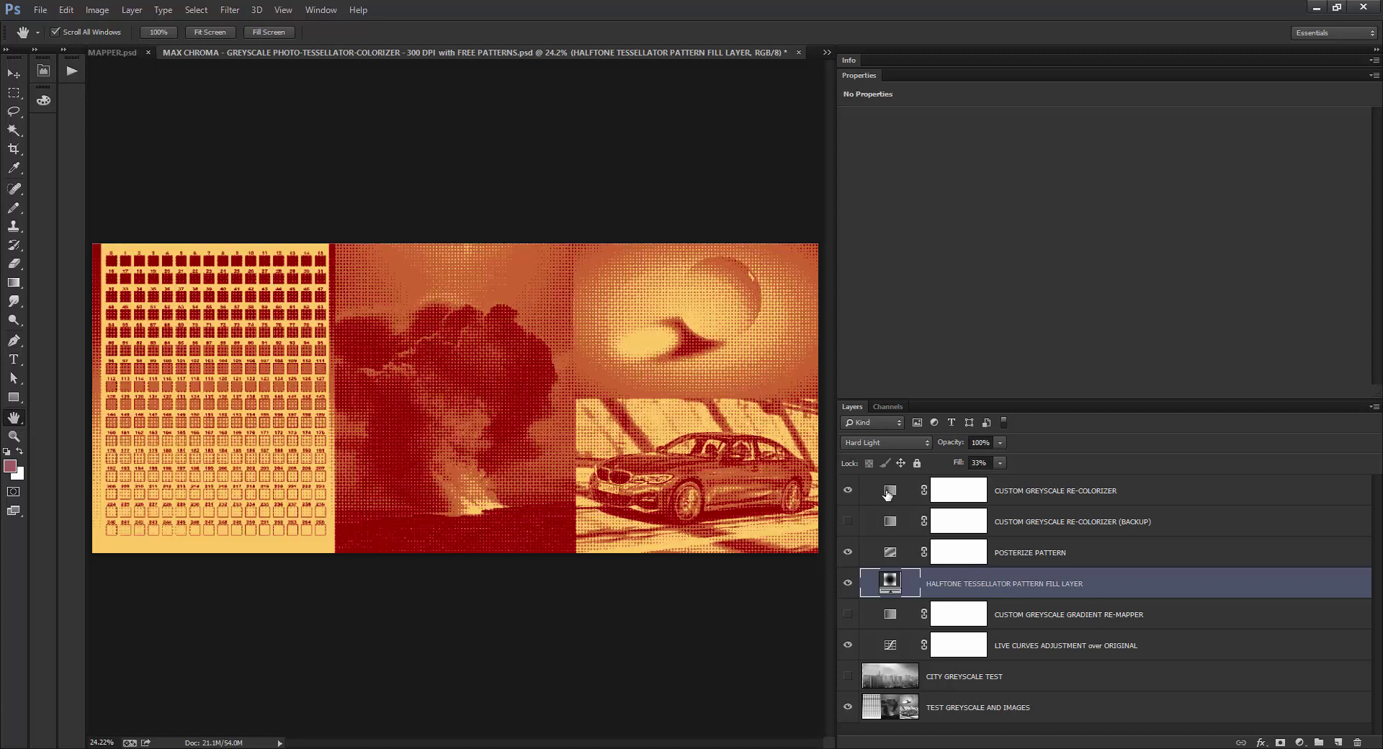
click(850, 494)
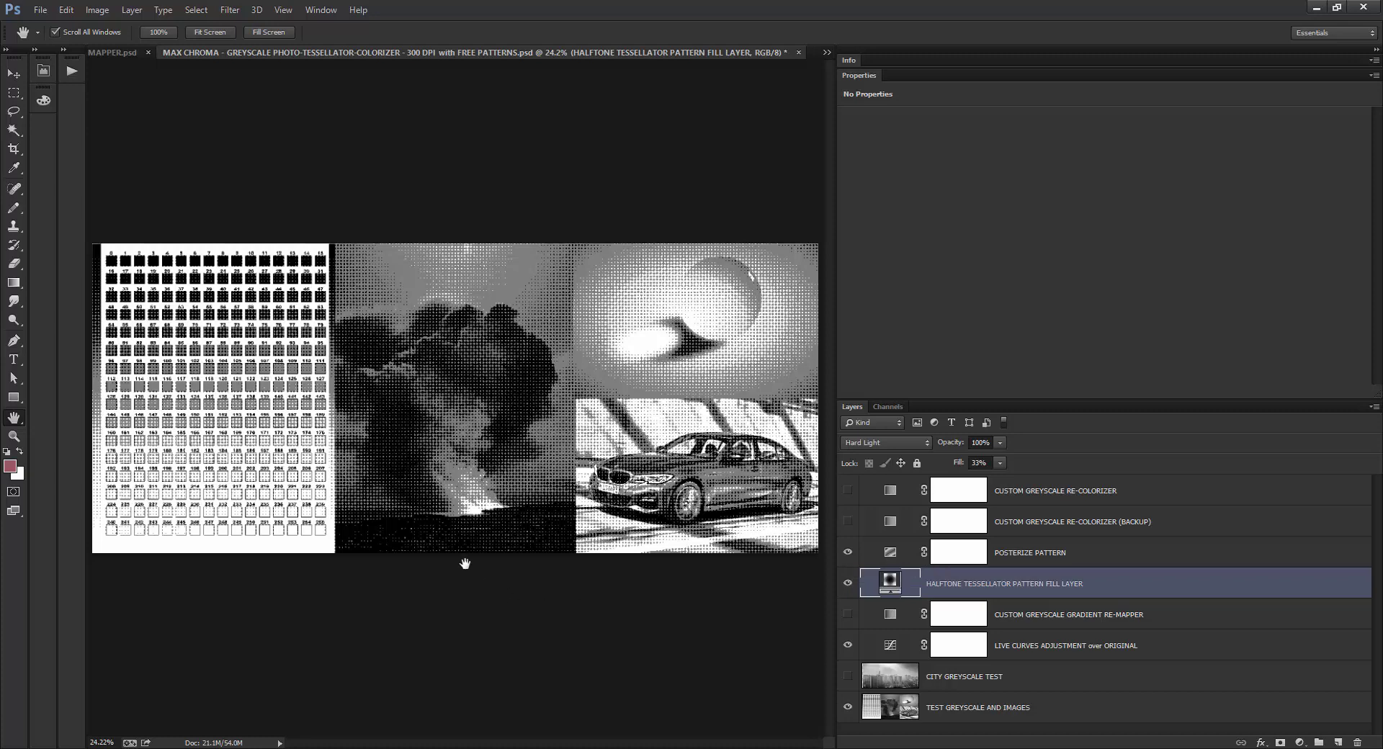
Switch to Chrome showing the Payhip FREE Patterns Pack 1 download page.
click(376, 748)
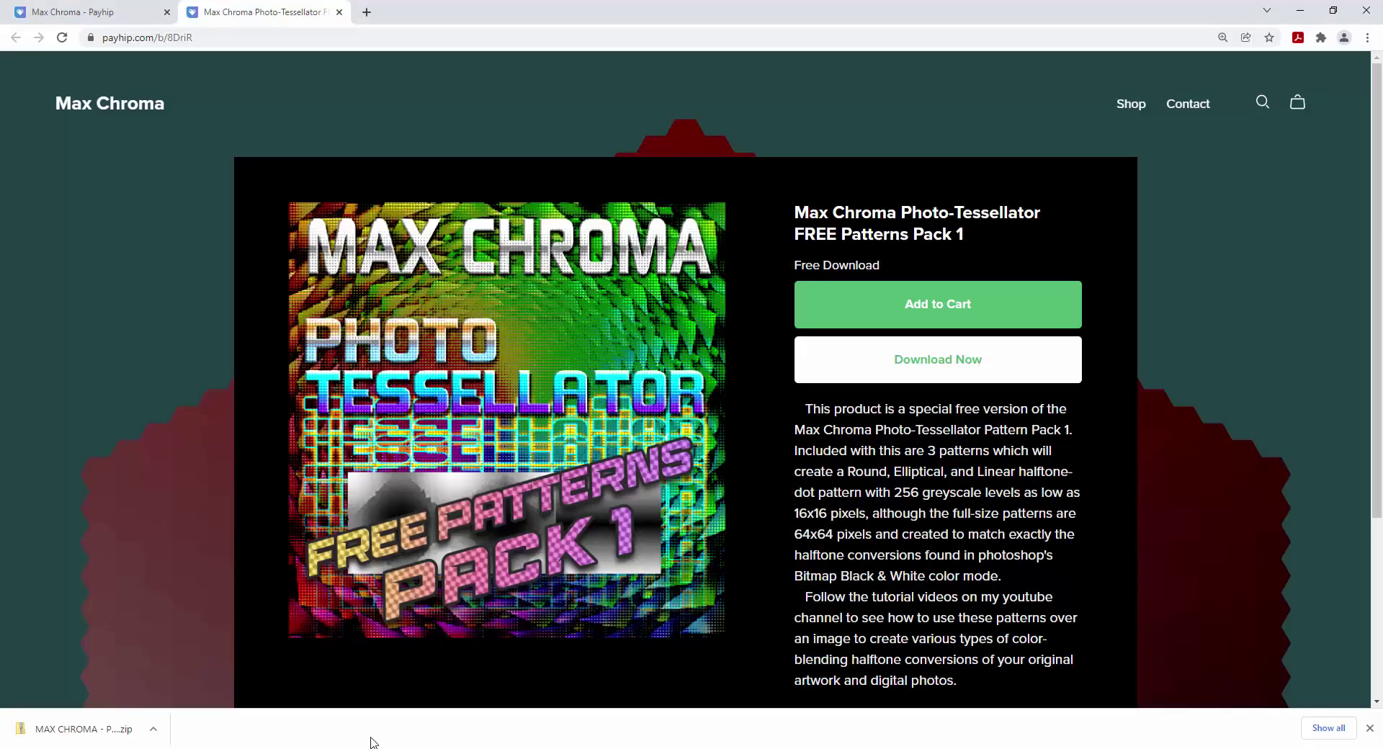